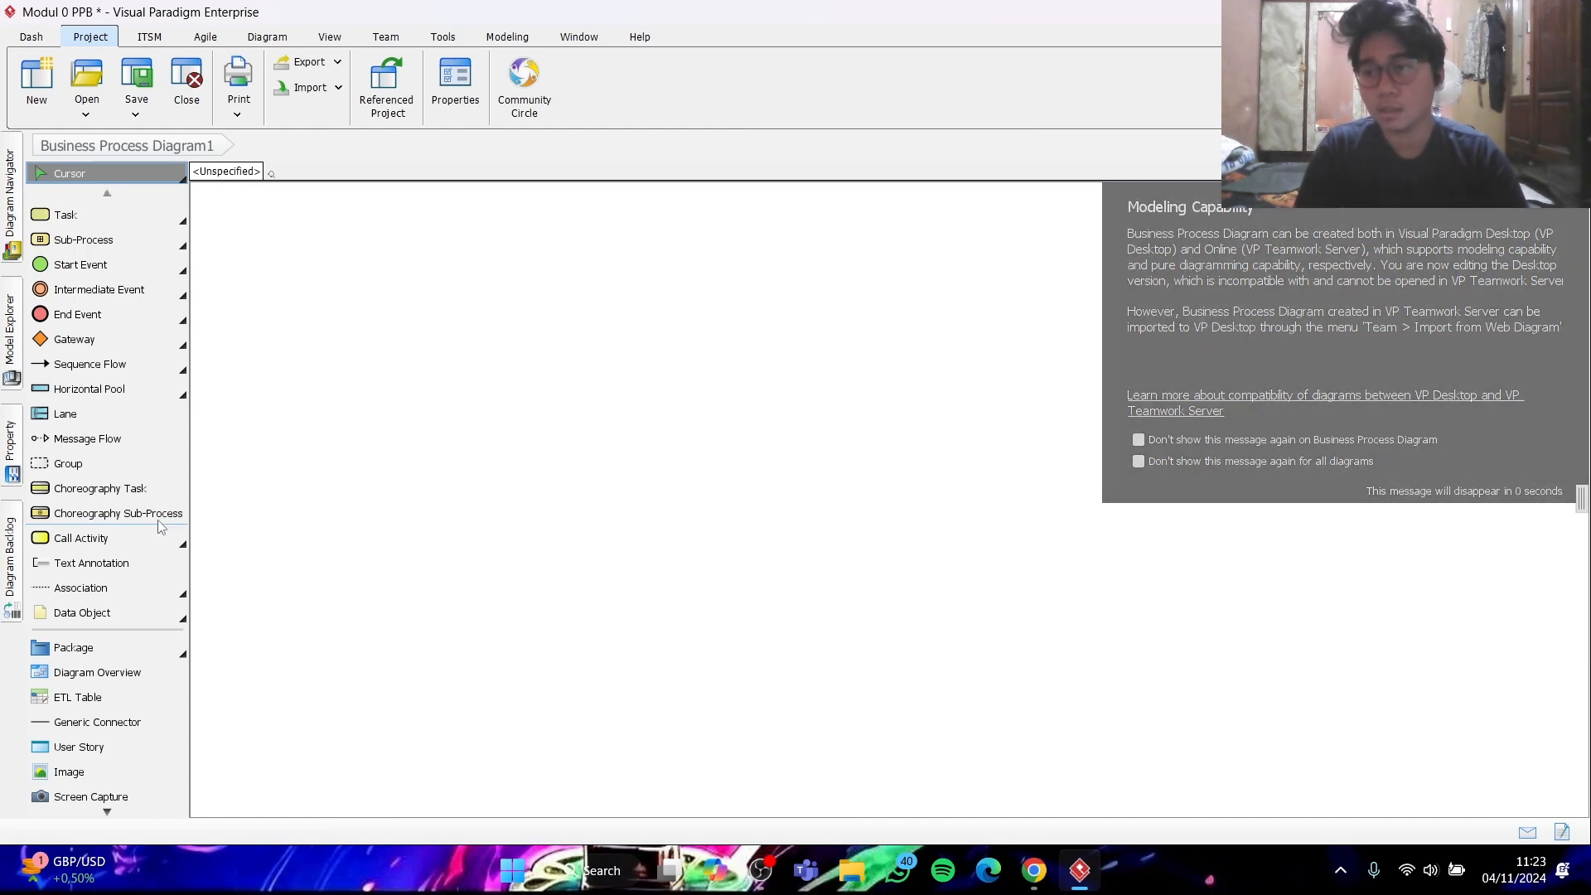
# - Add a lane inside a horizontal pool on the blank diagram and name the pool "Perpustakaan Tel-U"
pyautogui.click(72, 411)
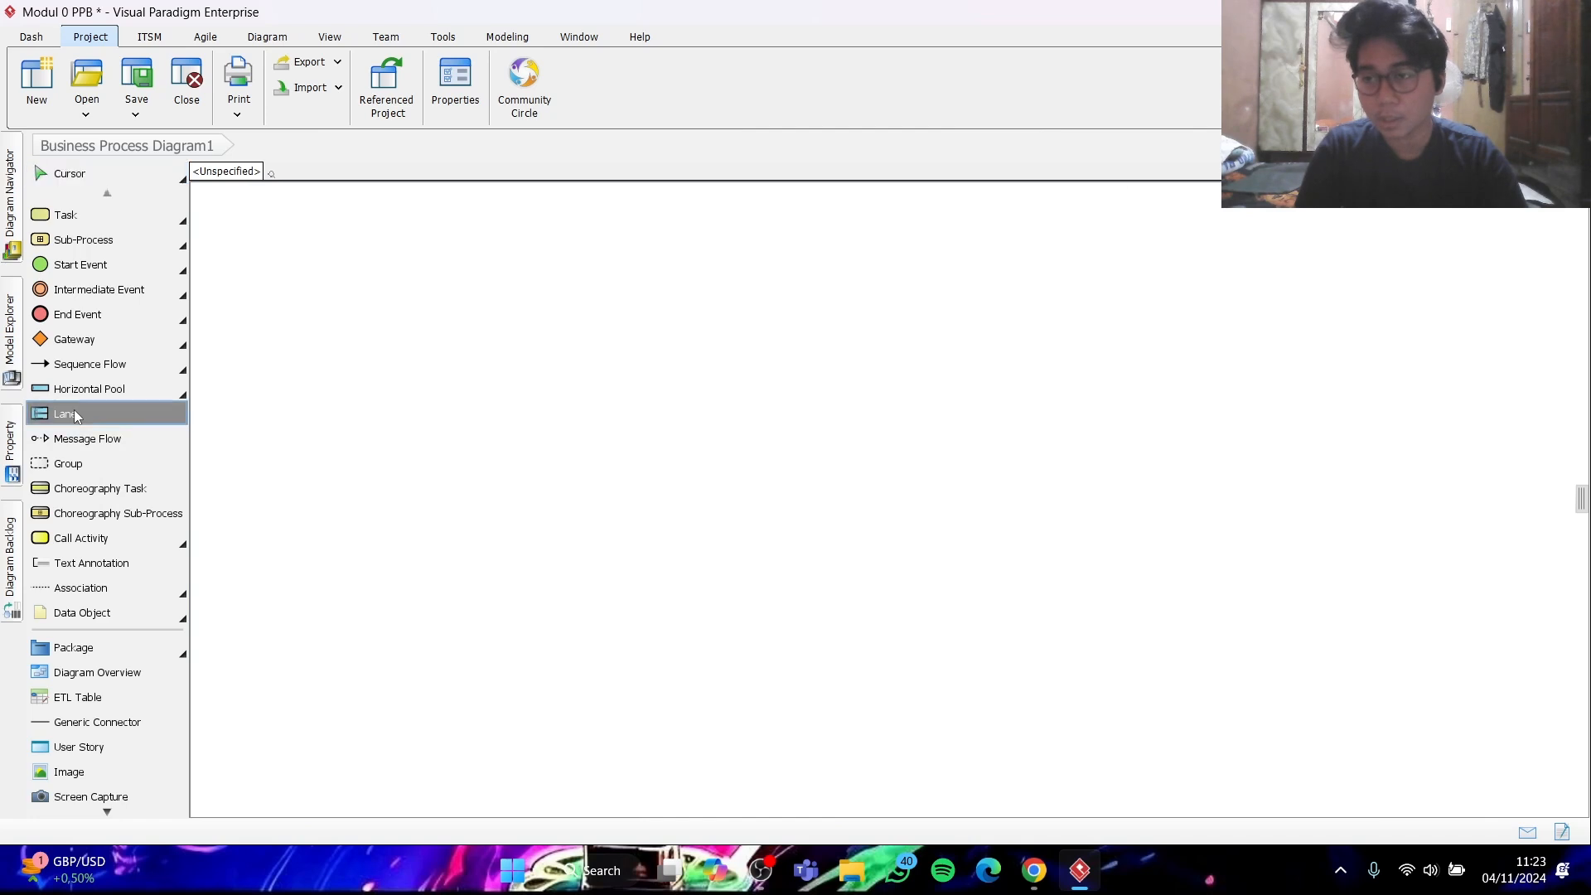
pyautogui.click(586, 399)
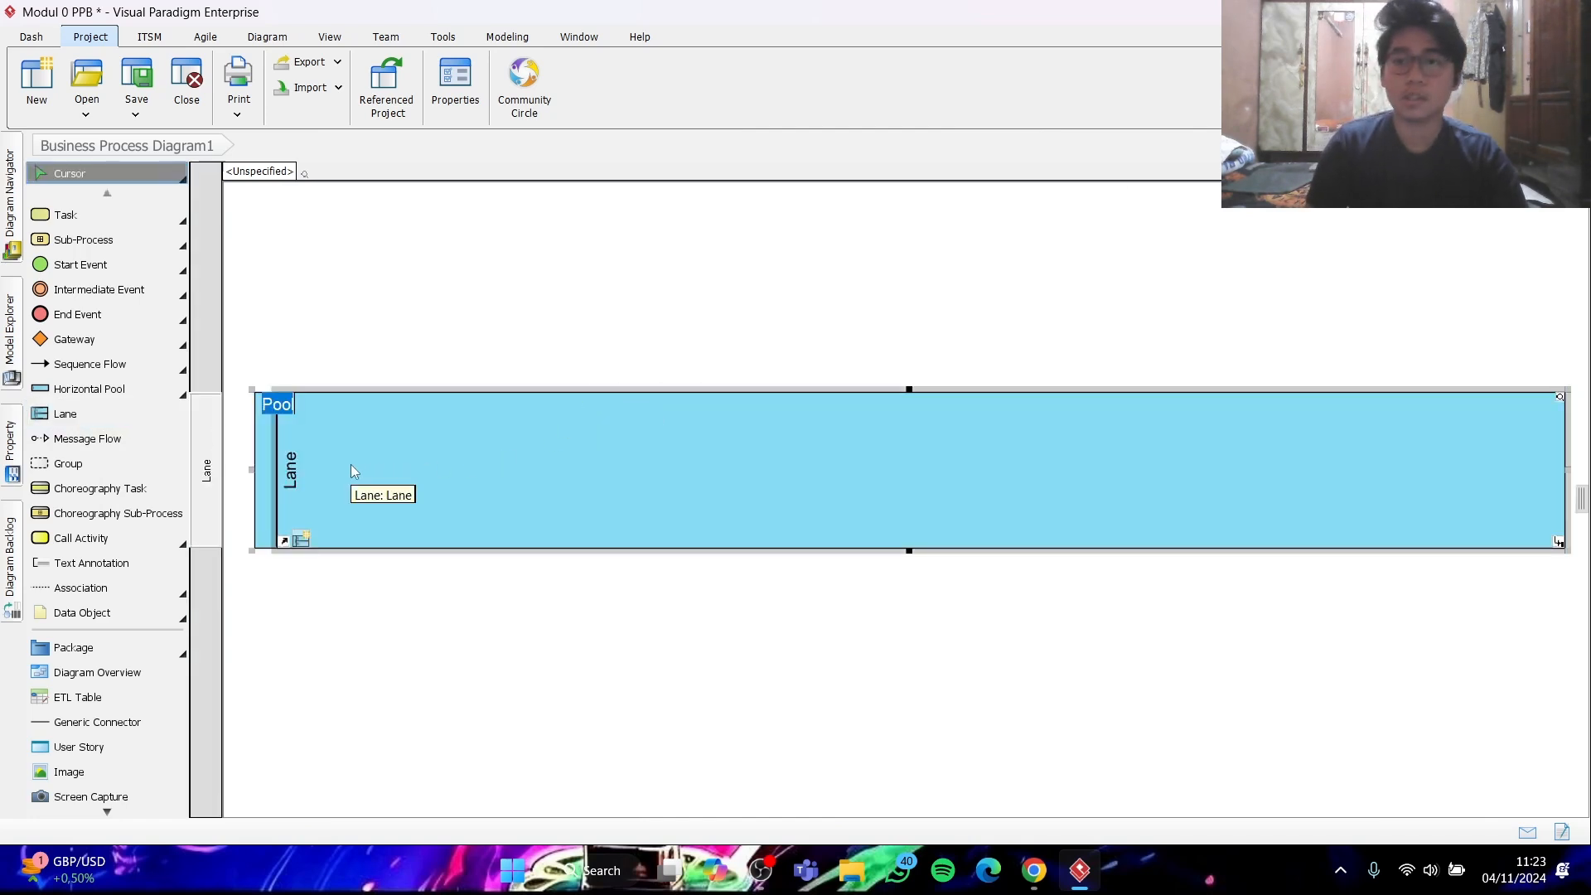
pyautogui.press('Return')
pyautogui.write('Perp')
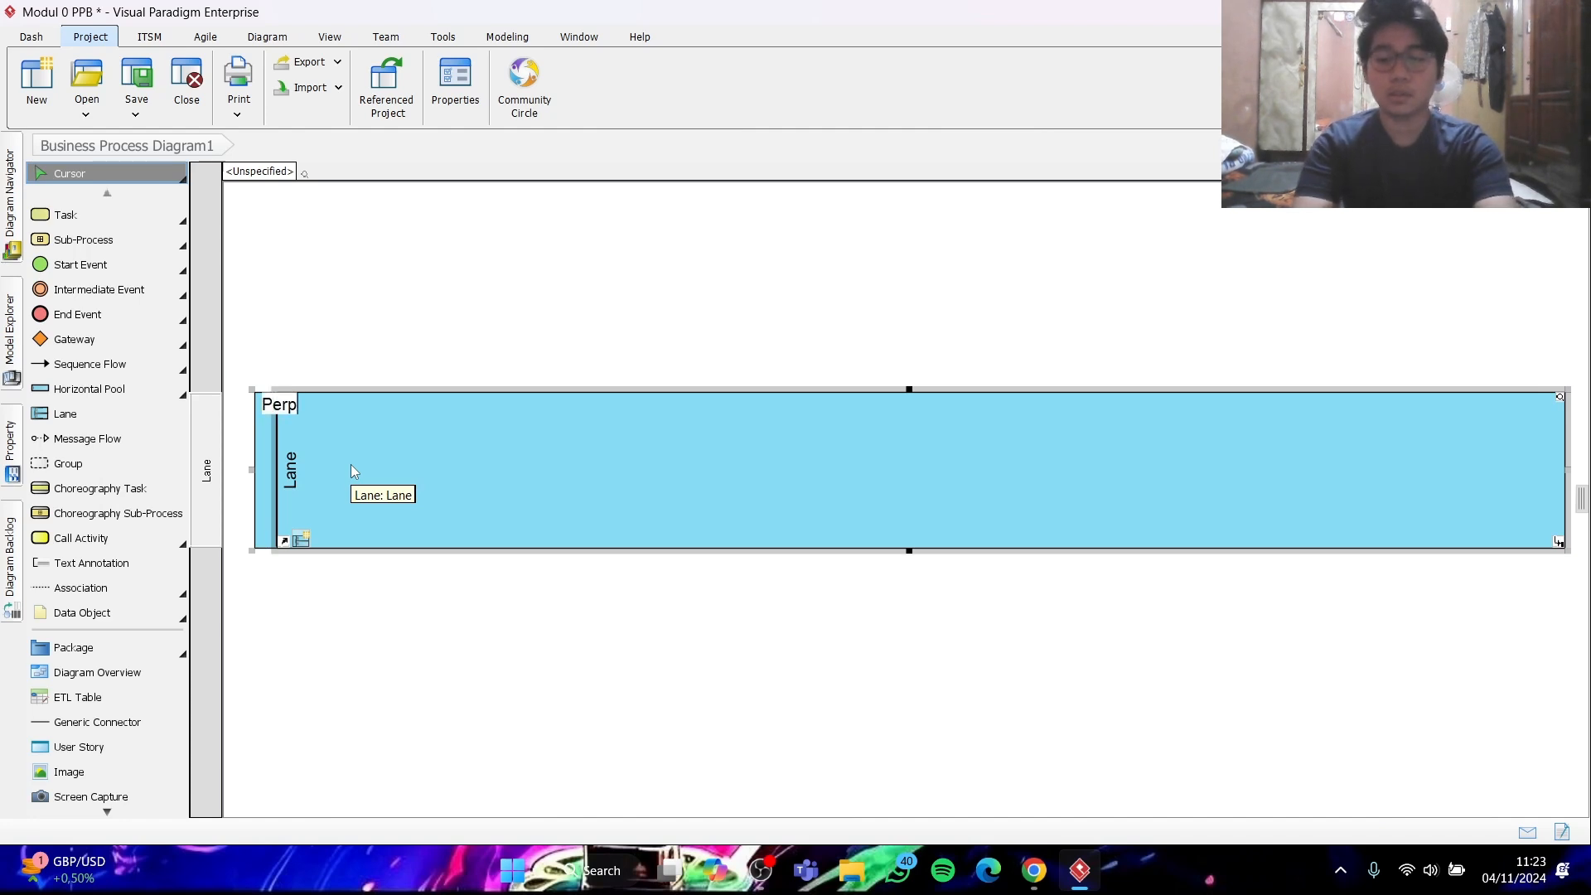
pyautogui.write('ustakaan')
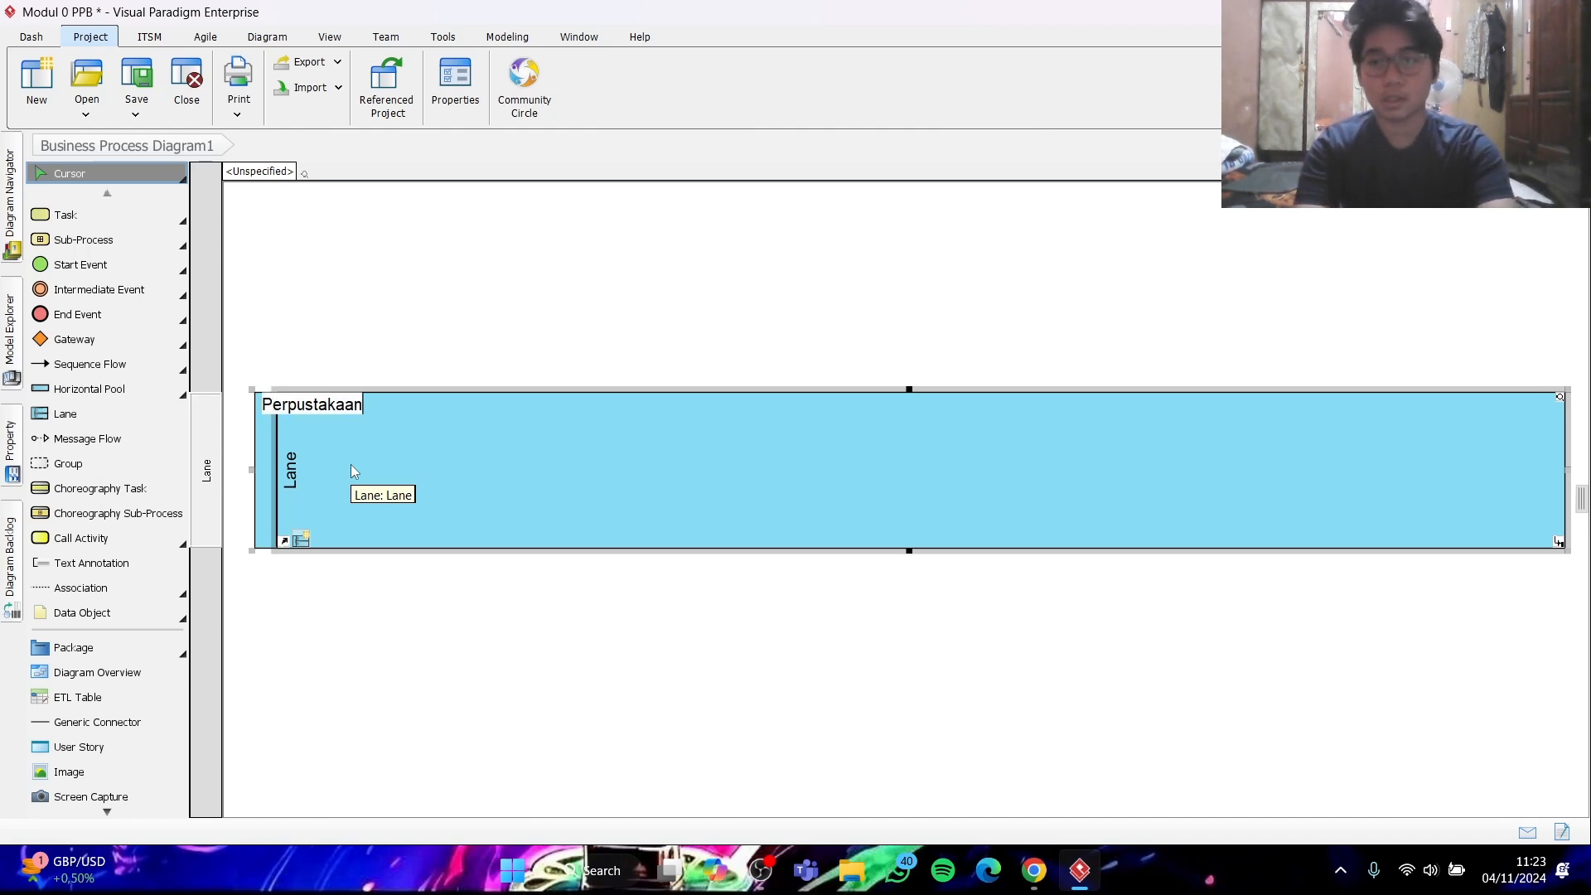
pyautogui.write(' tel-u')
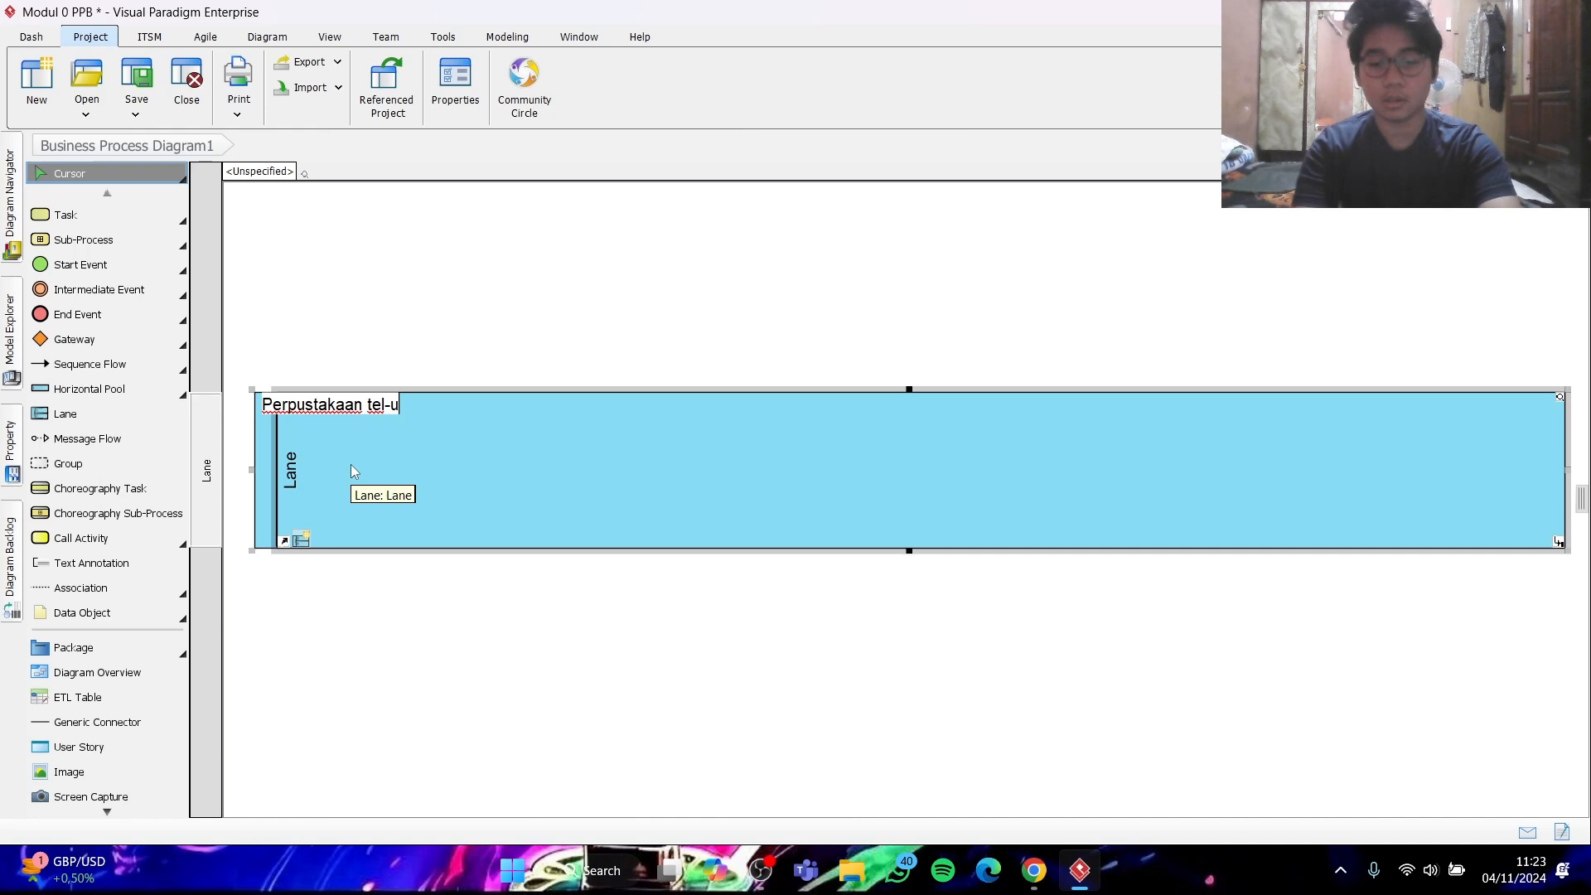
pyautogui.press('BackSpace')
pyautogui.press('BackSpace')
pyautogui.press('BackSpace')
pyautogui.press('BackSpace')
pyautogui.press('BackSpace')
pyautogui.write('tel-U')
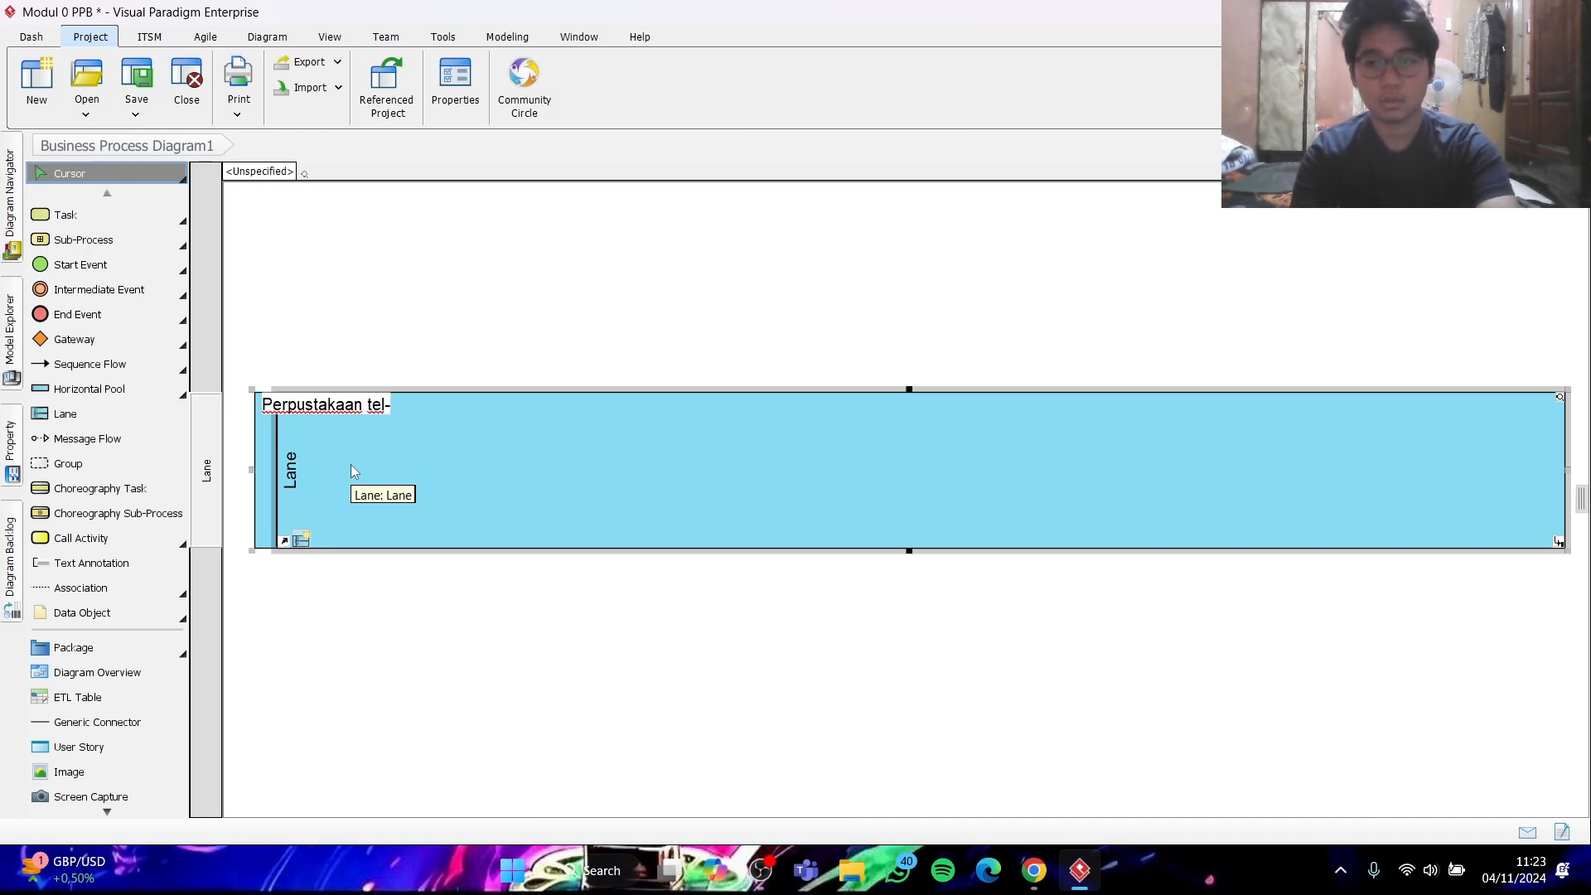
pyautogui.press('BackSpace')
pyautogui.press('BackSpace')
pyautogui.press('BackSpace')
pyautogui.press('BackSpace')
pyautogui.press('BackSpace')
pyautogui.write('Tel')
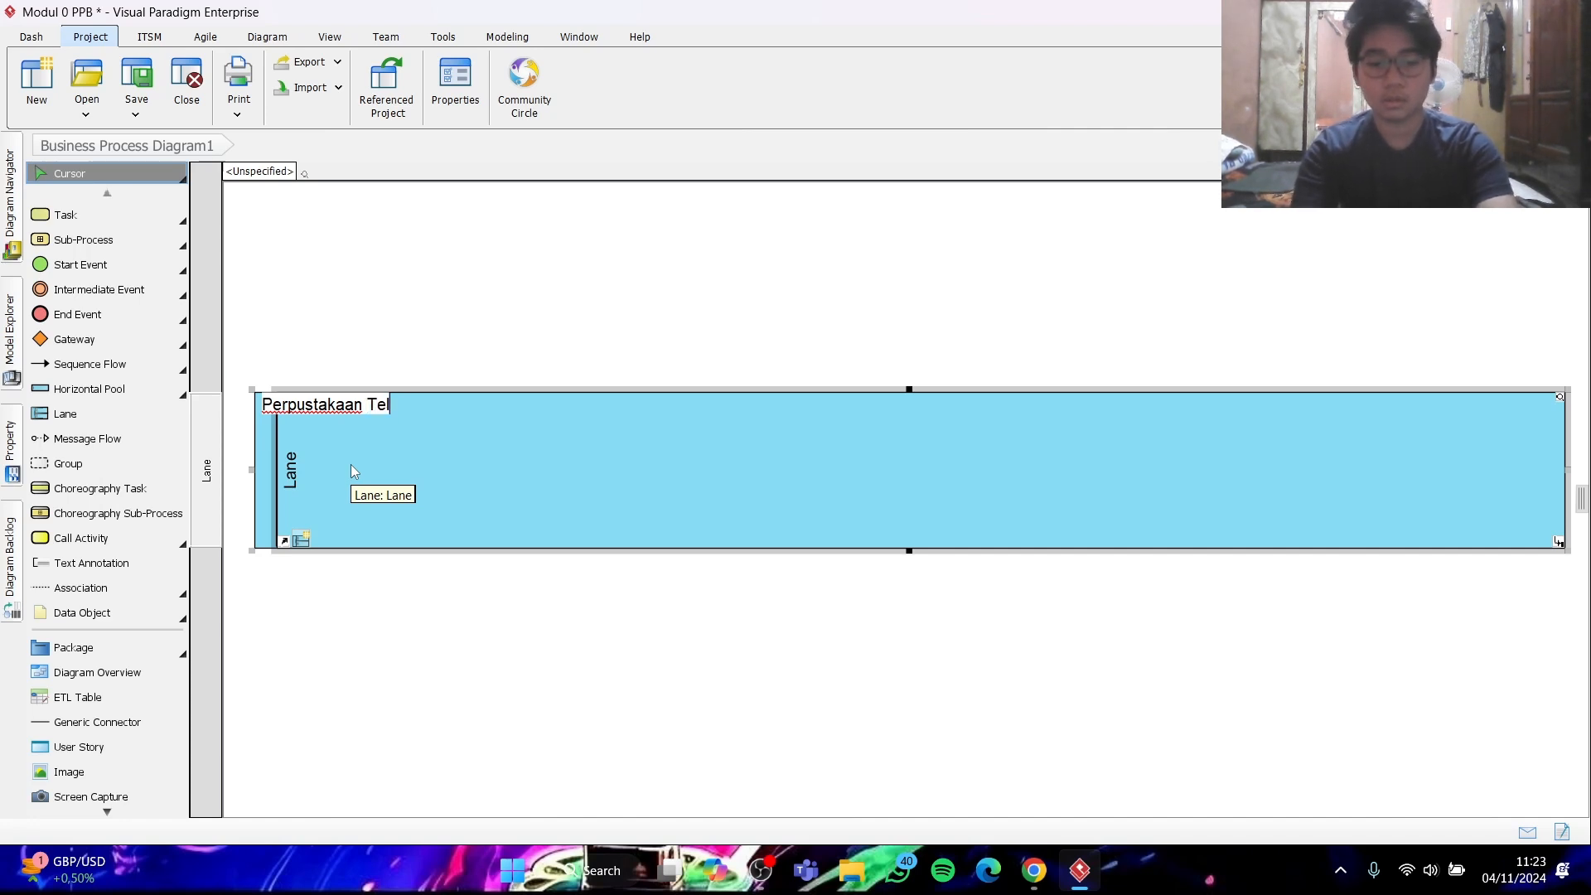
pyautogui.write('-U')
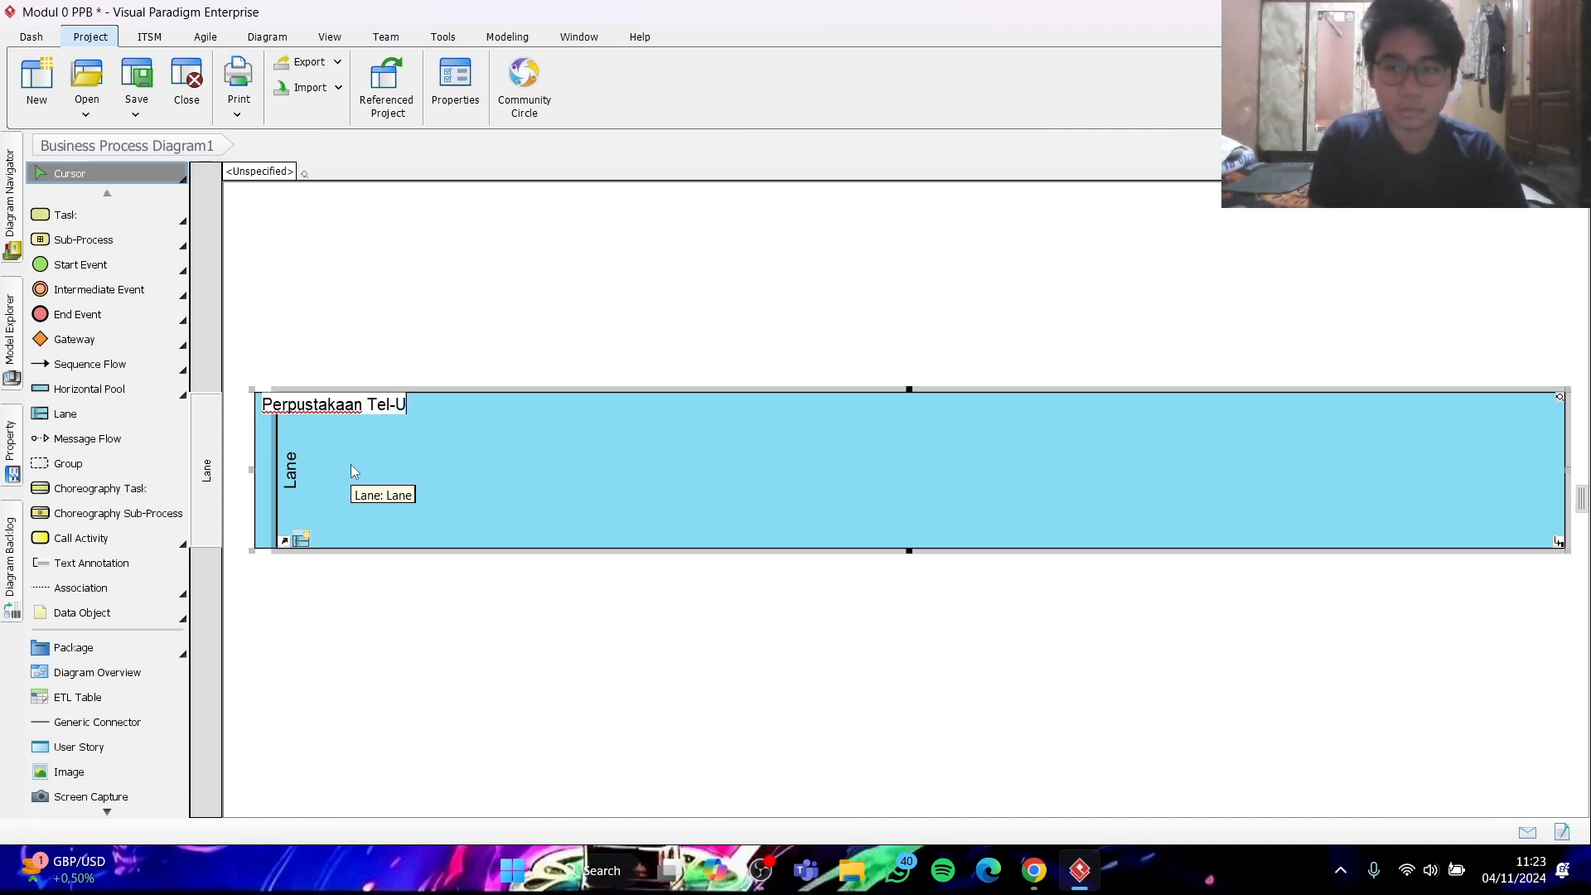
pyautogui.press('Return')
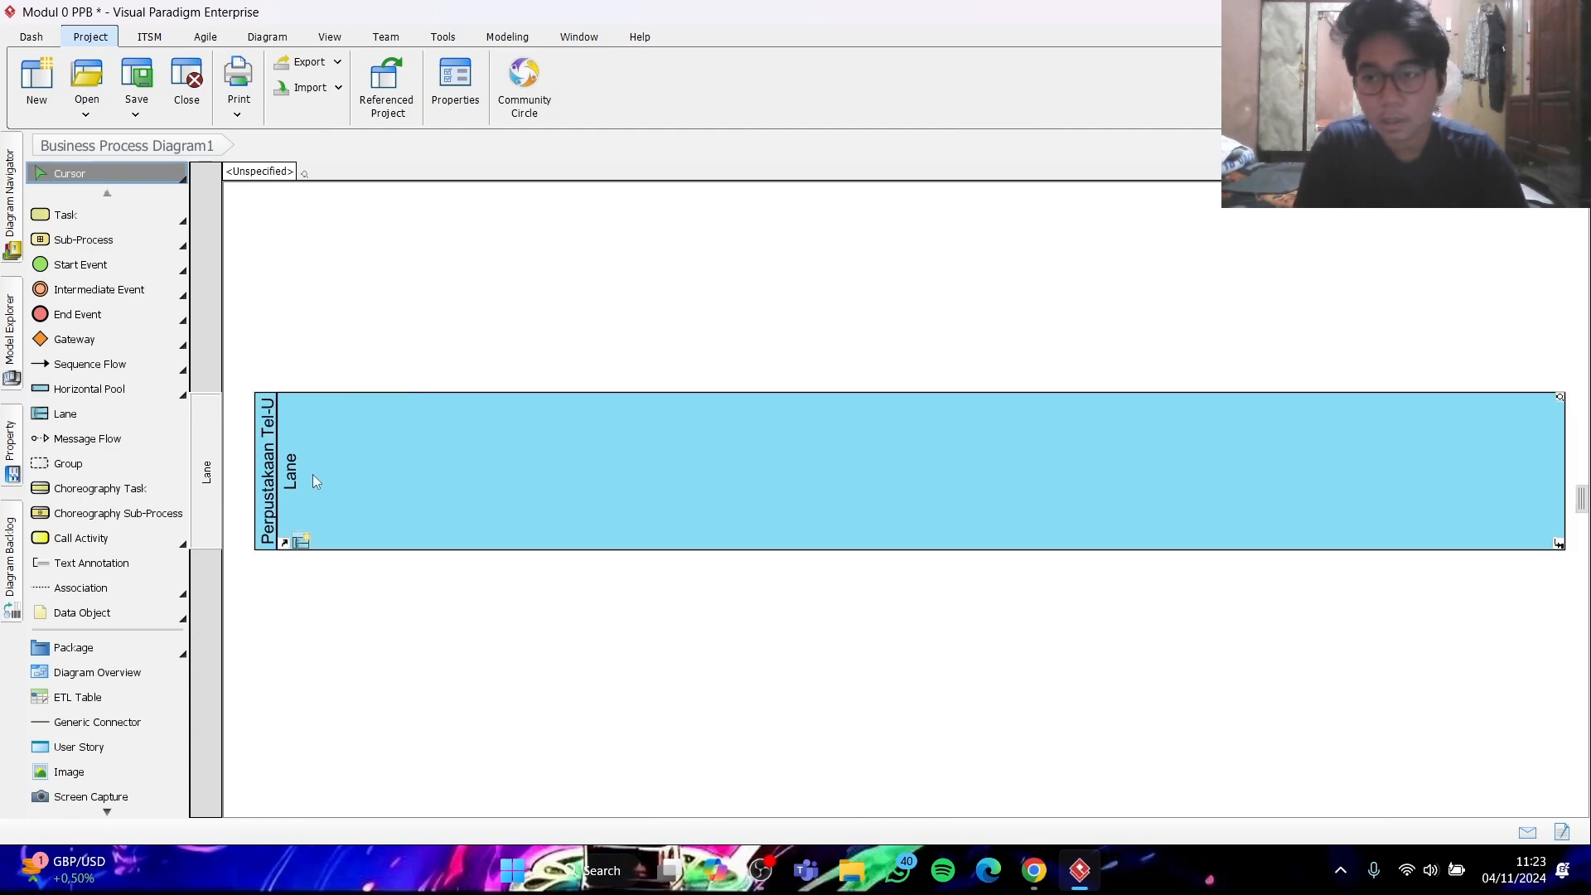
# - Check the lane names in the assignment PDF in Chrome and rename the pool's lane "Petugas entry data"
pyautogui.click(1035, 883)
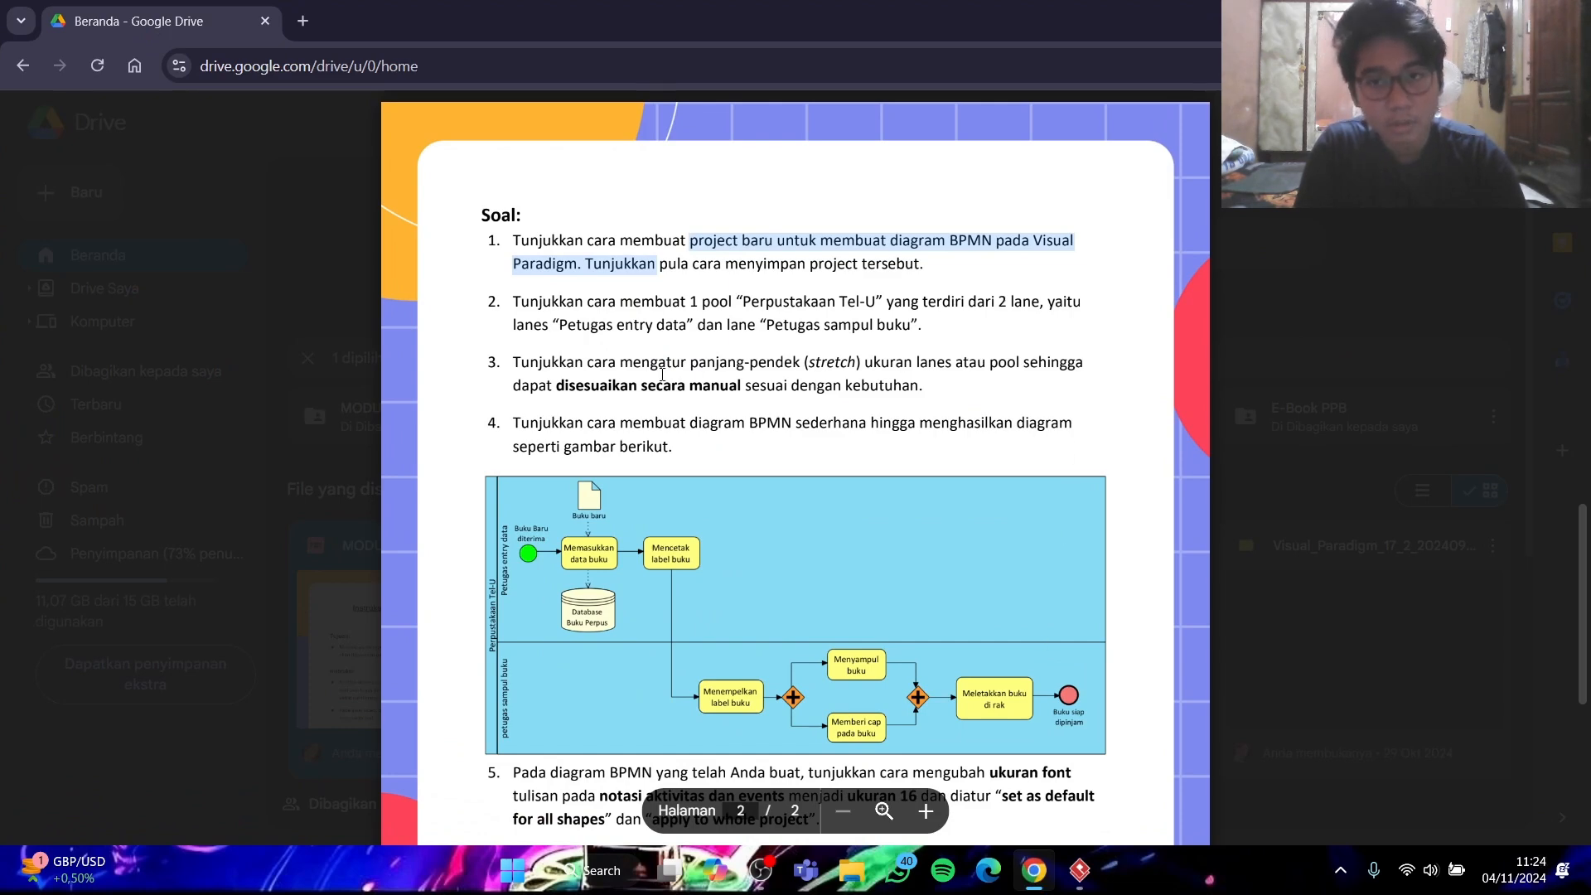
pyautogui.click(1032, 881)
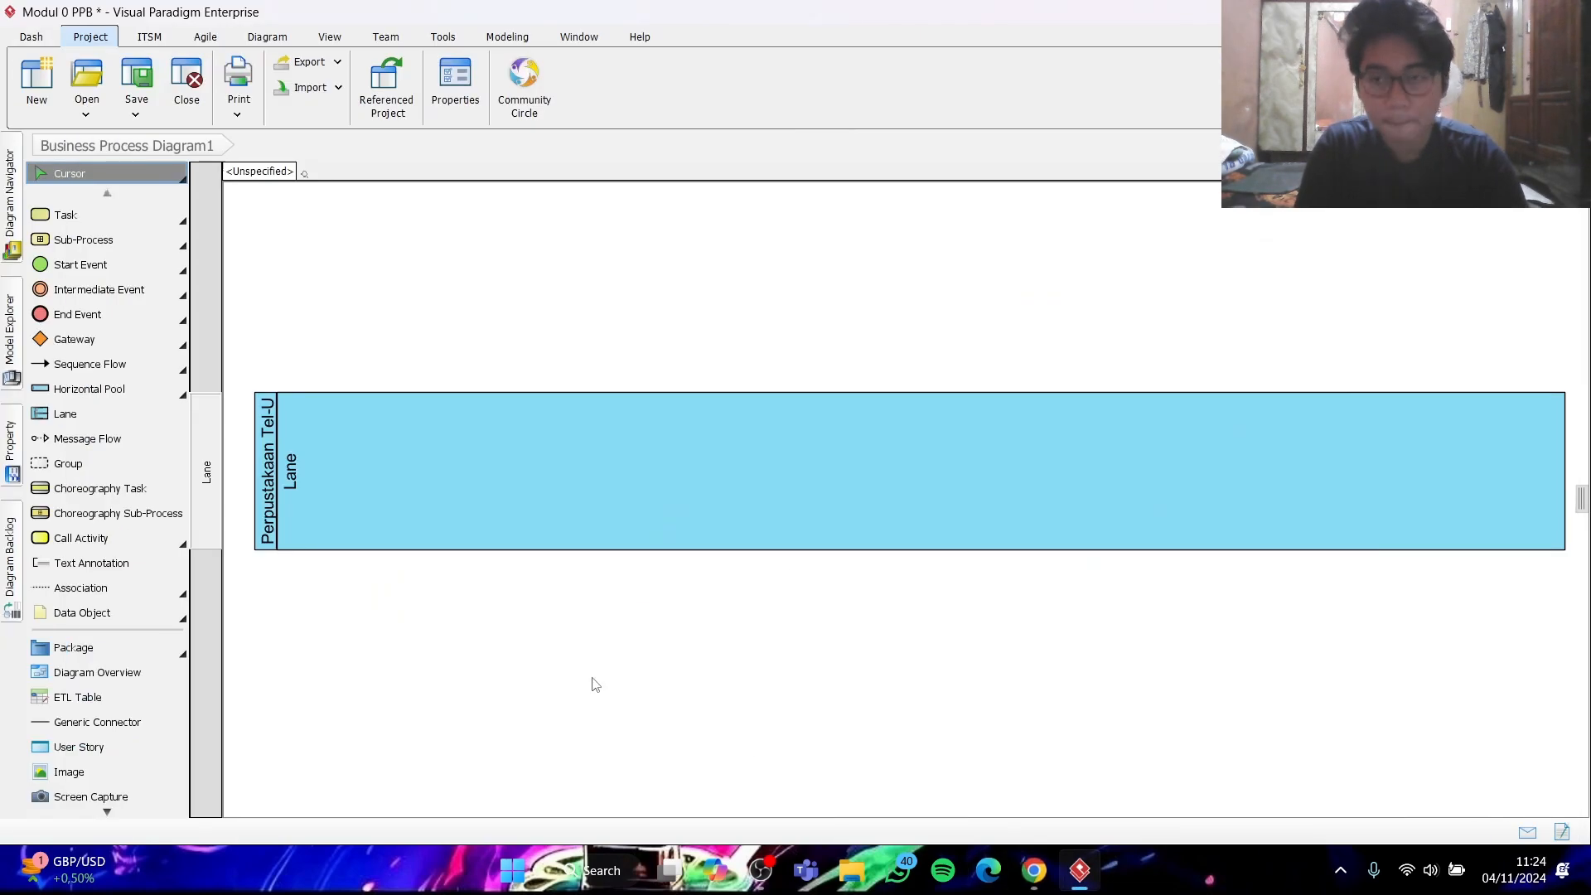
pyautogui.click(292, 484)
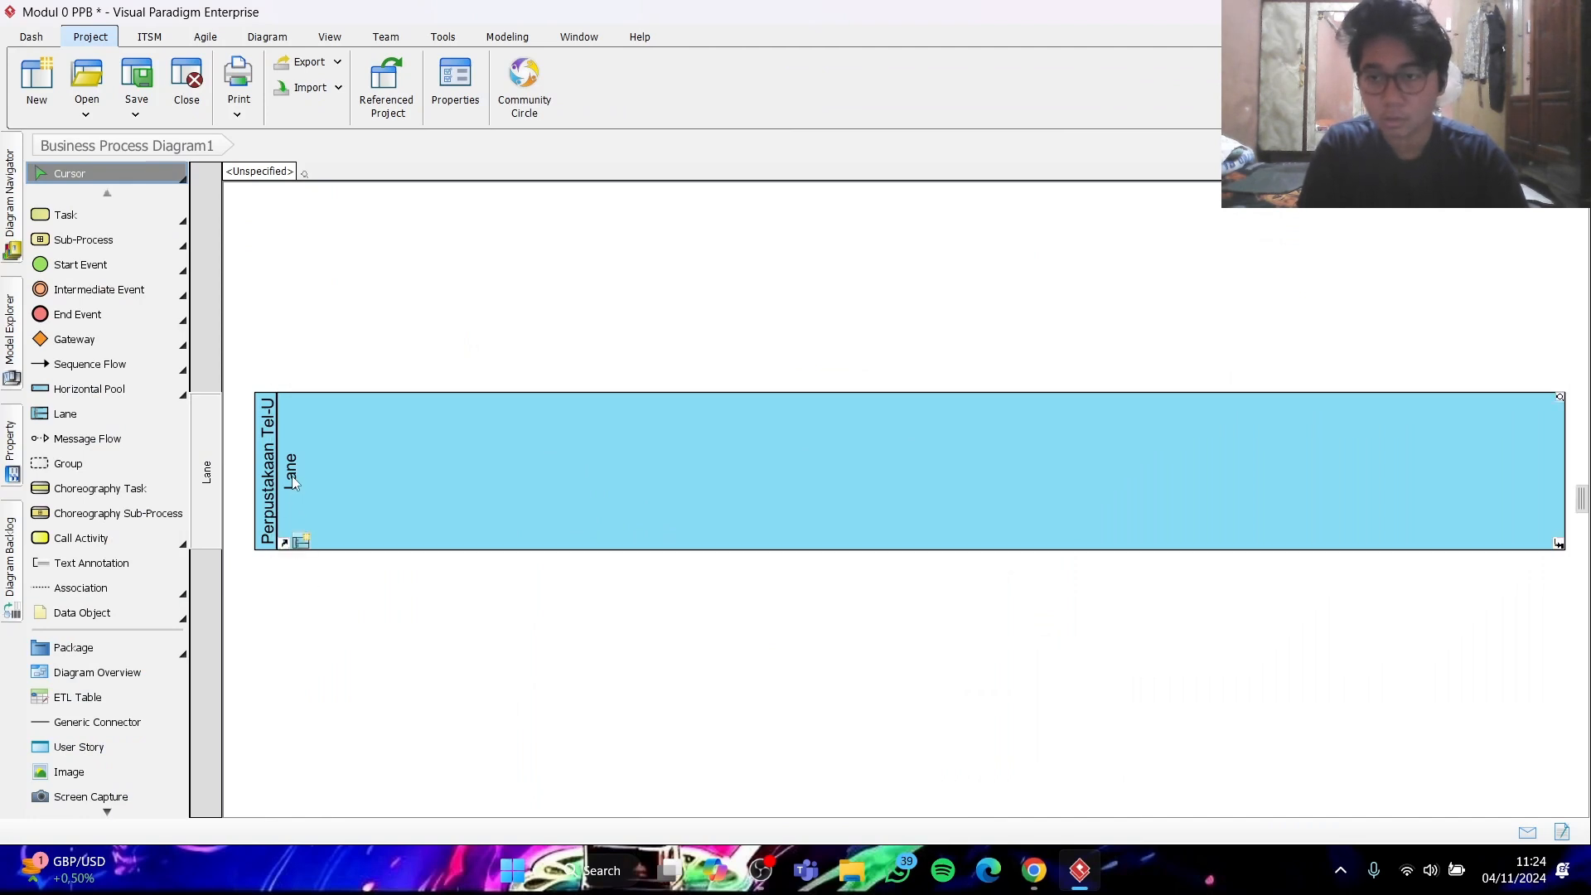
pyautogui.doubleClick(292, 477)
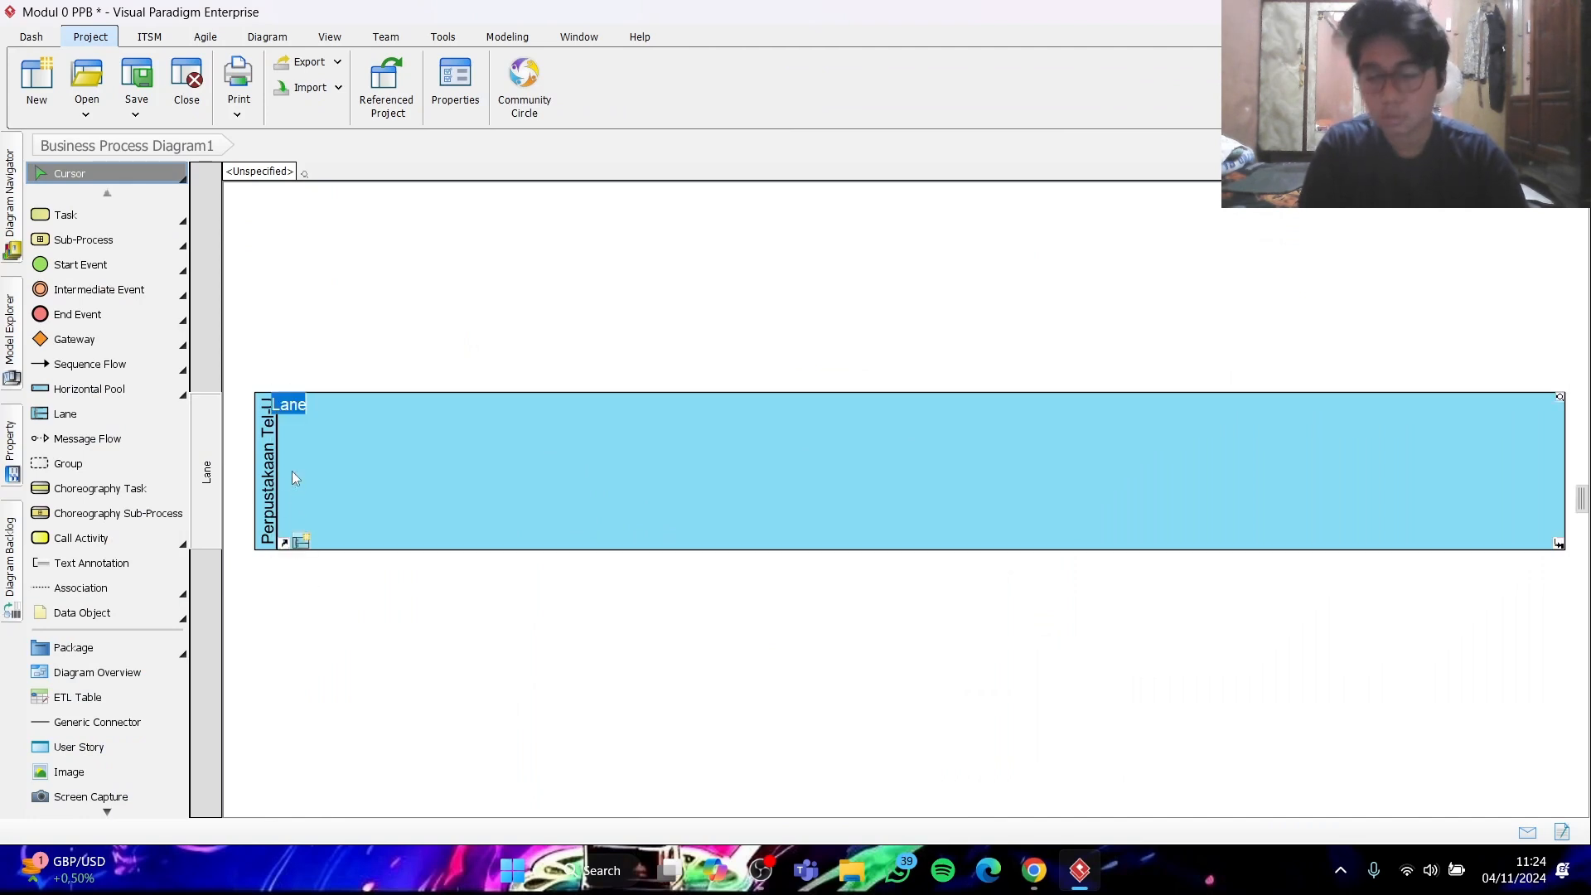
pyautogui.write('Petugas entry data')
pyautogui.press('Return')
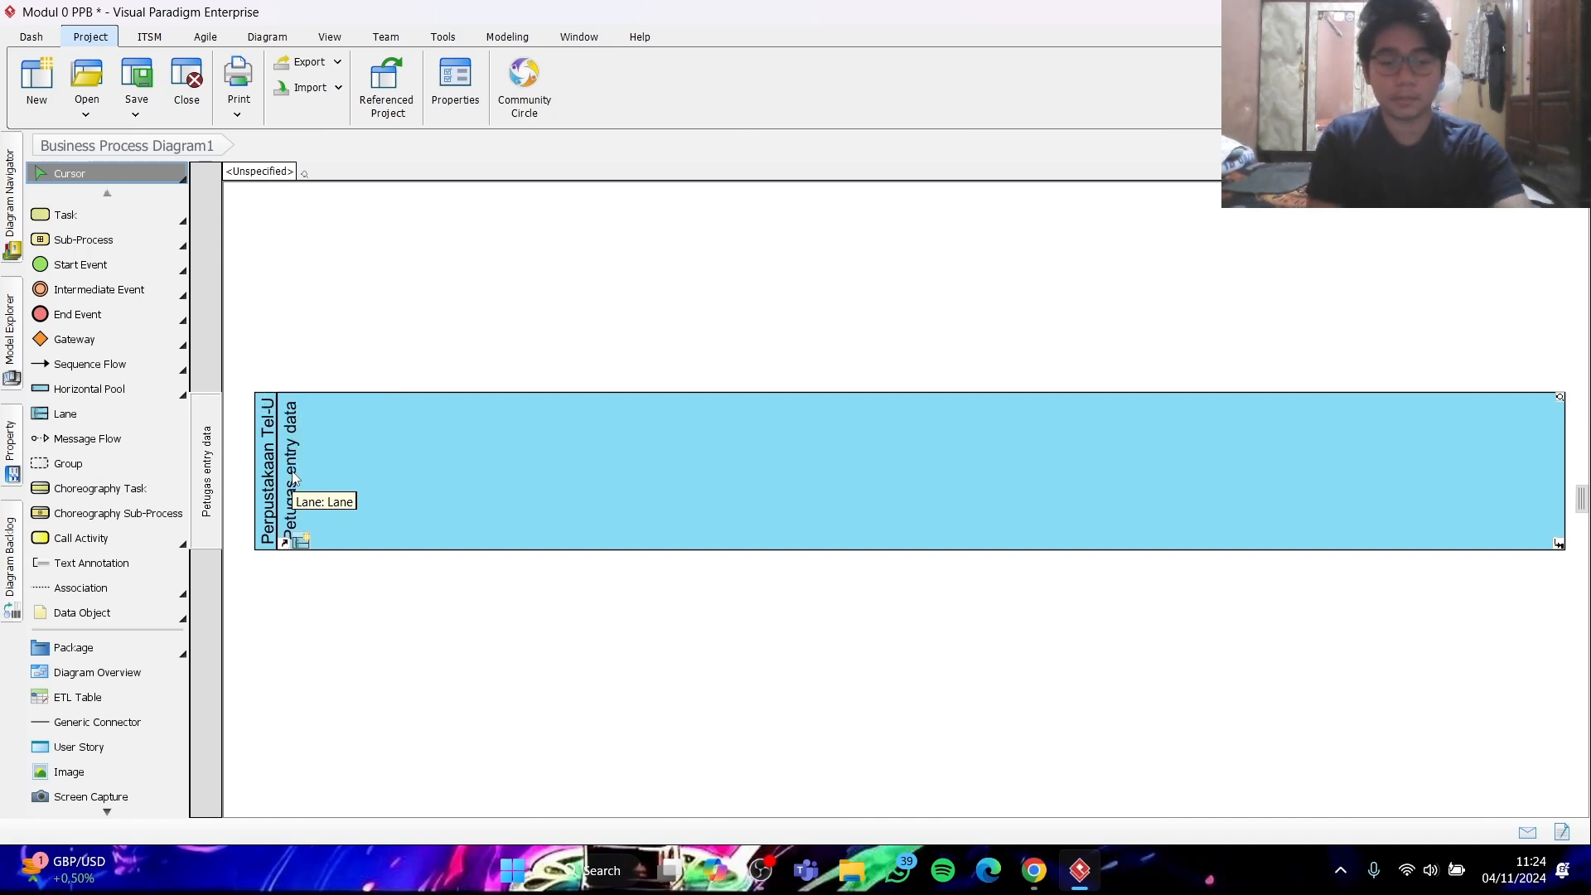
# - Insert a second lane after "Petugas entry data" and name it "Petugas sampul buku"
pyautogui.rightClick(373, 519)
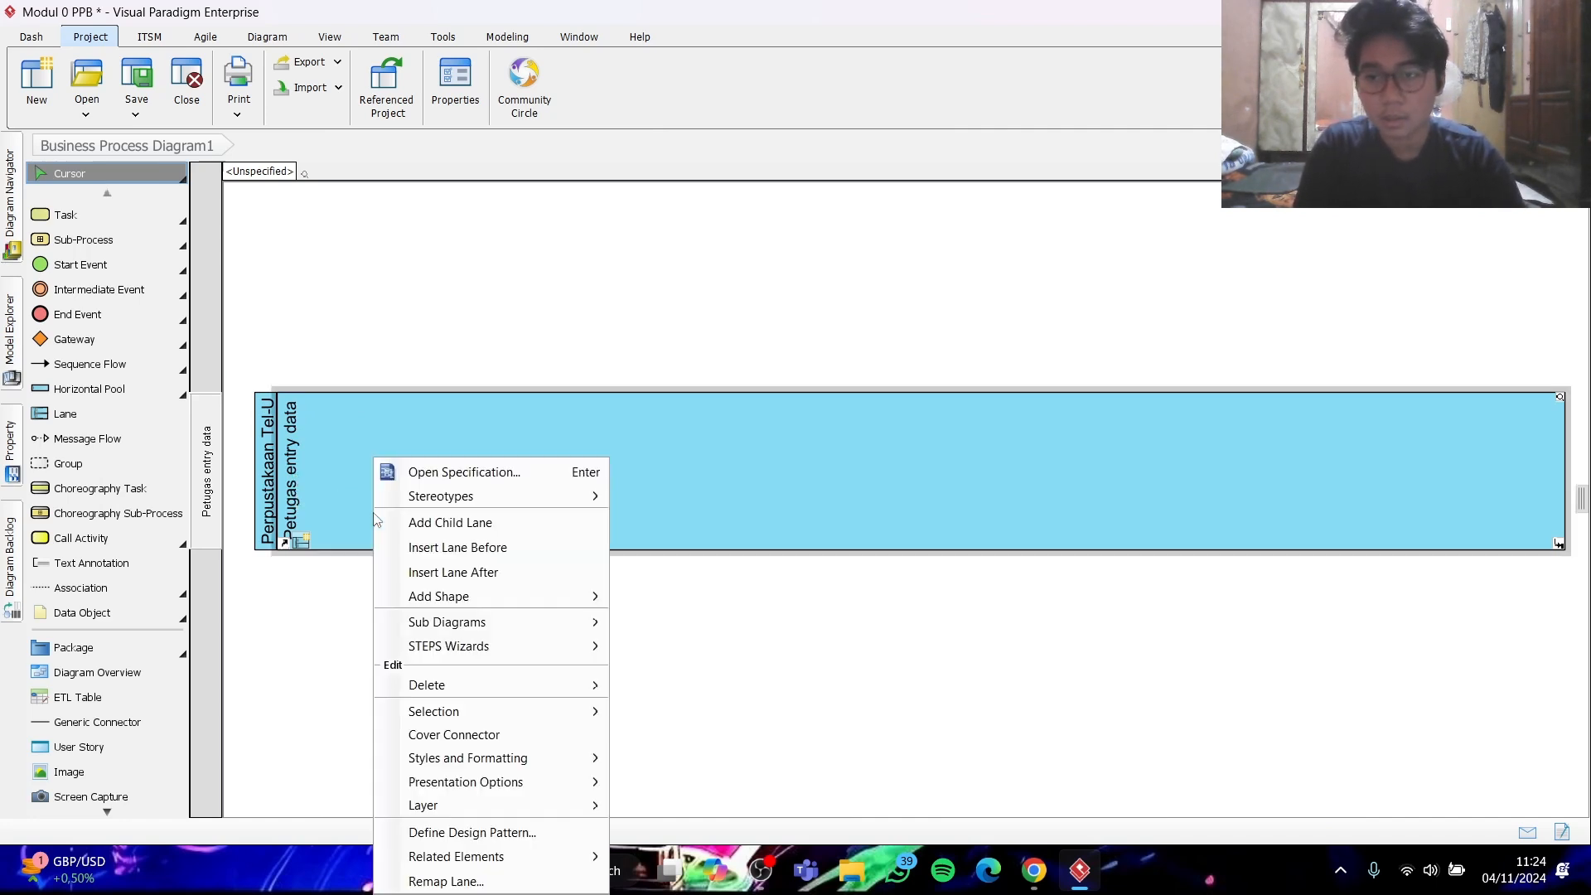
pyautogui.moveTo(439, 647)
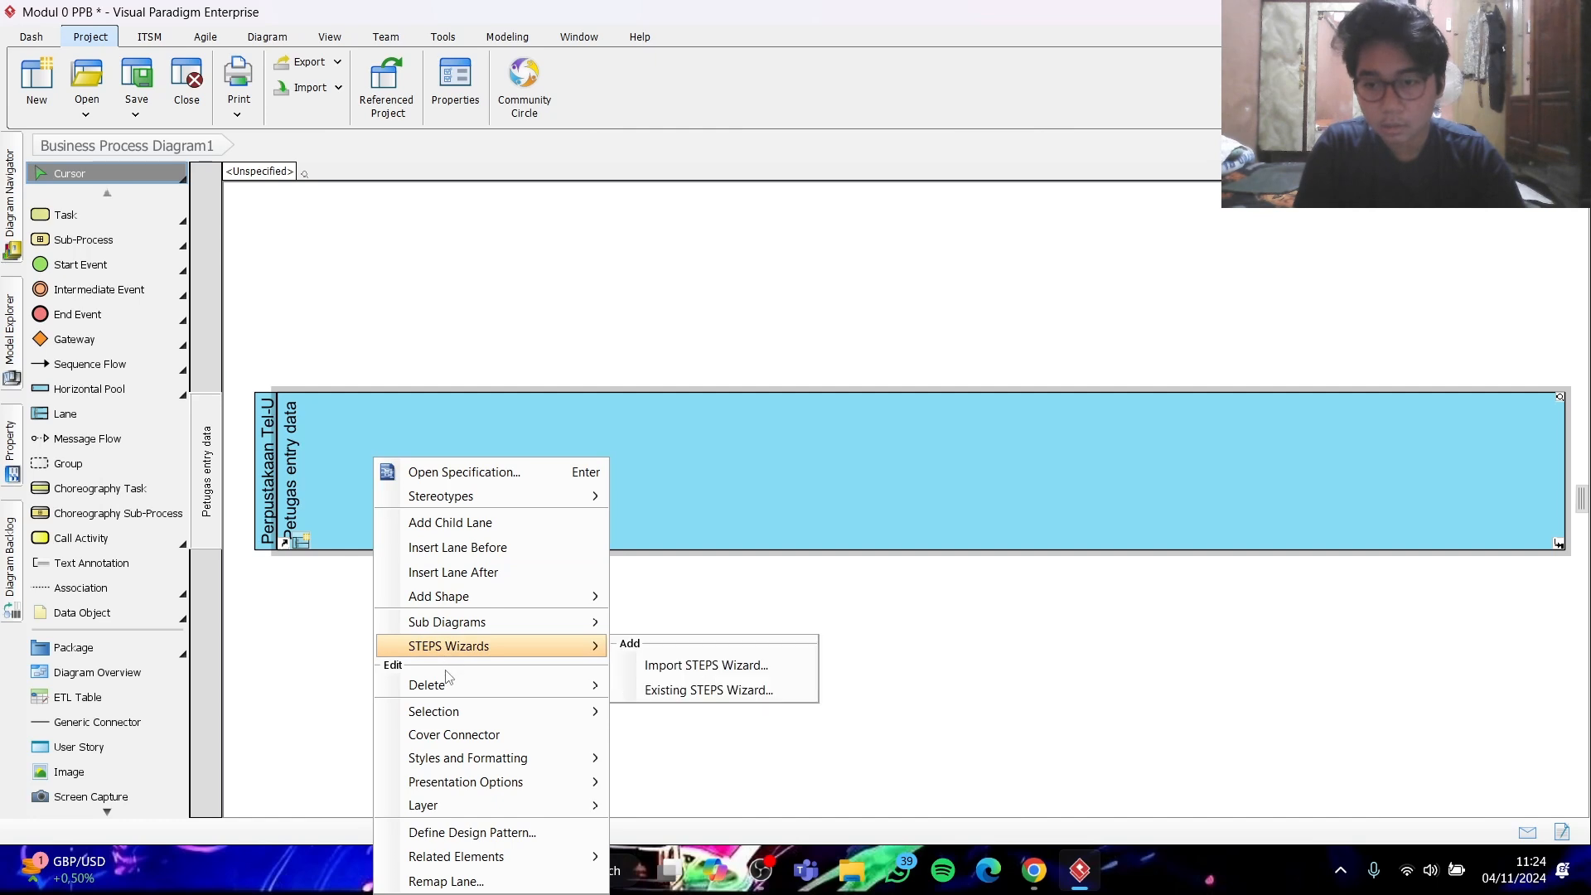
pyautogui.click(448, 572)
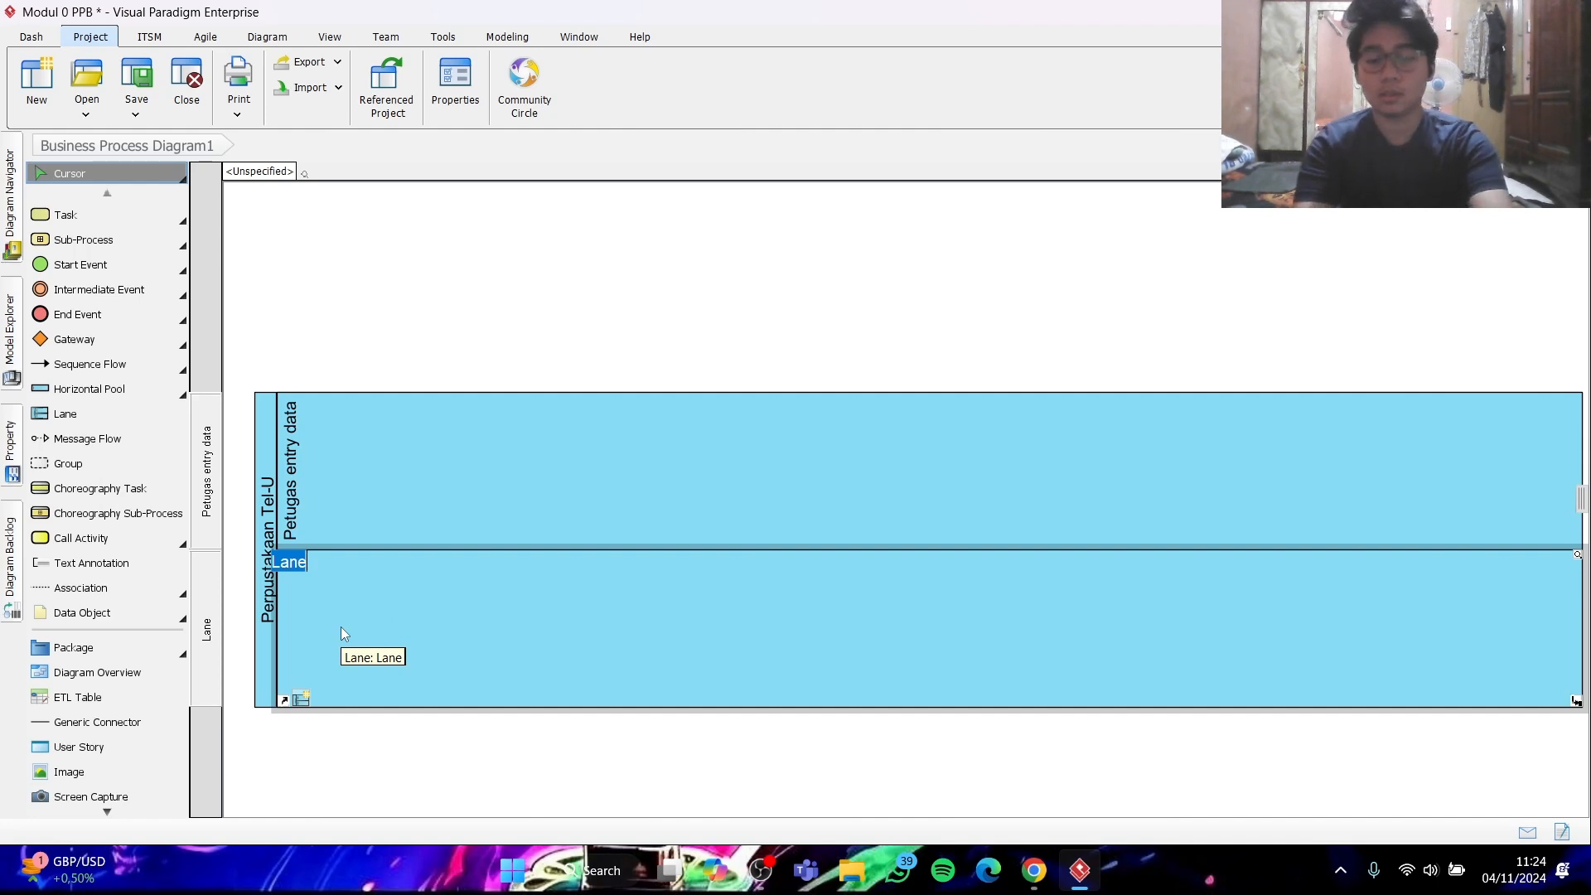
pyautogui.write('Petuga')
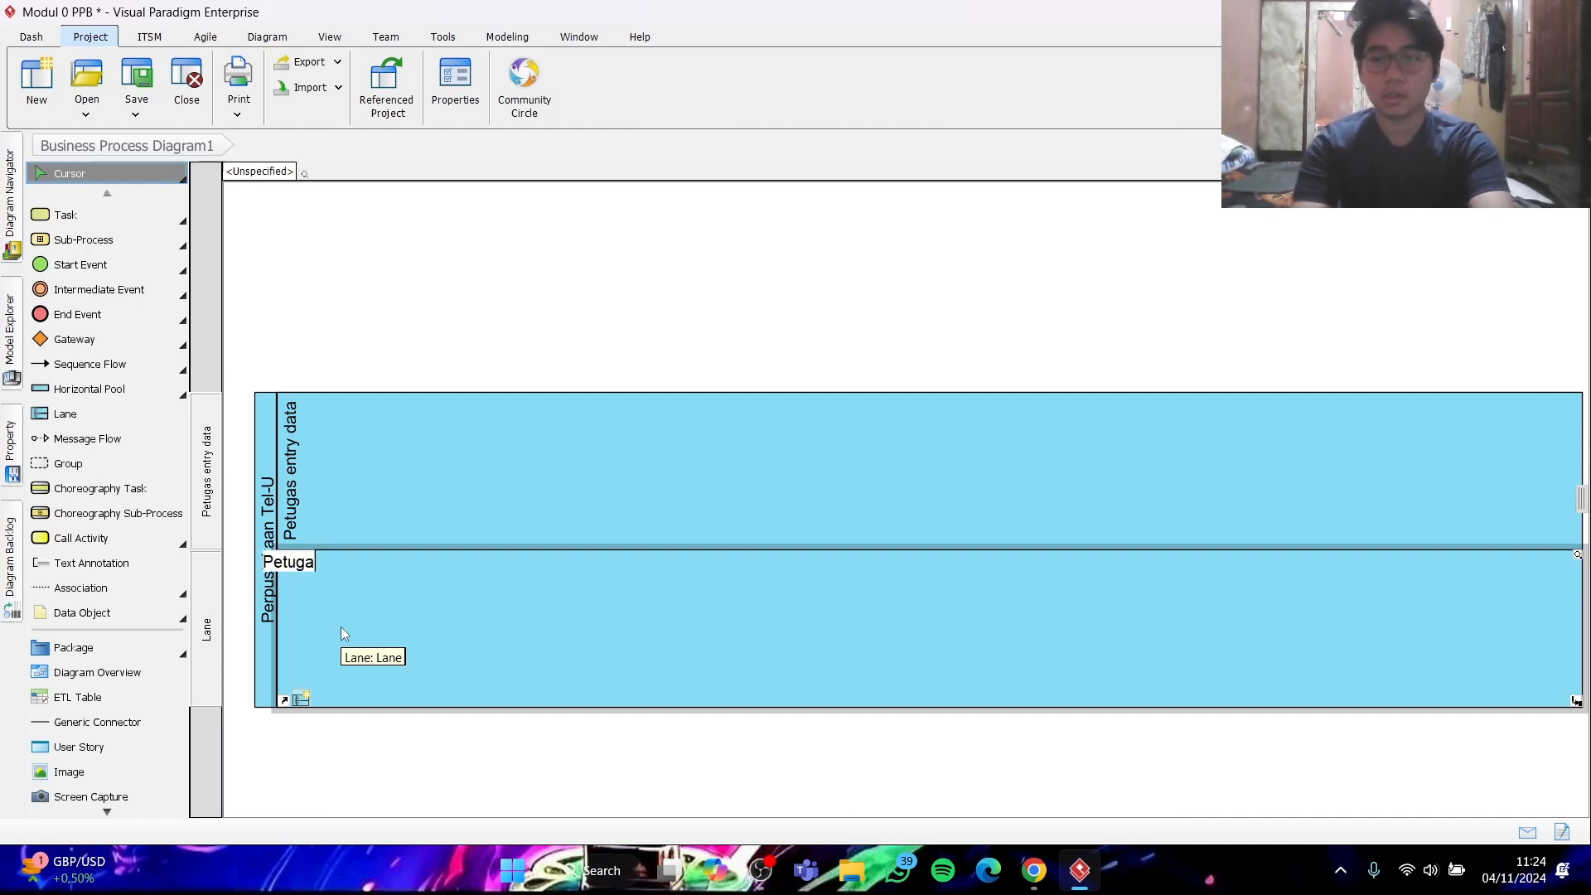
pyautogui.write('s sa')
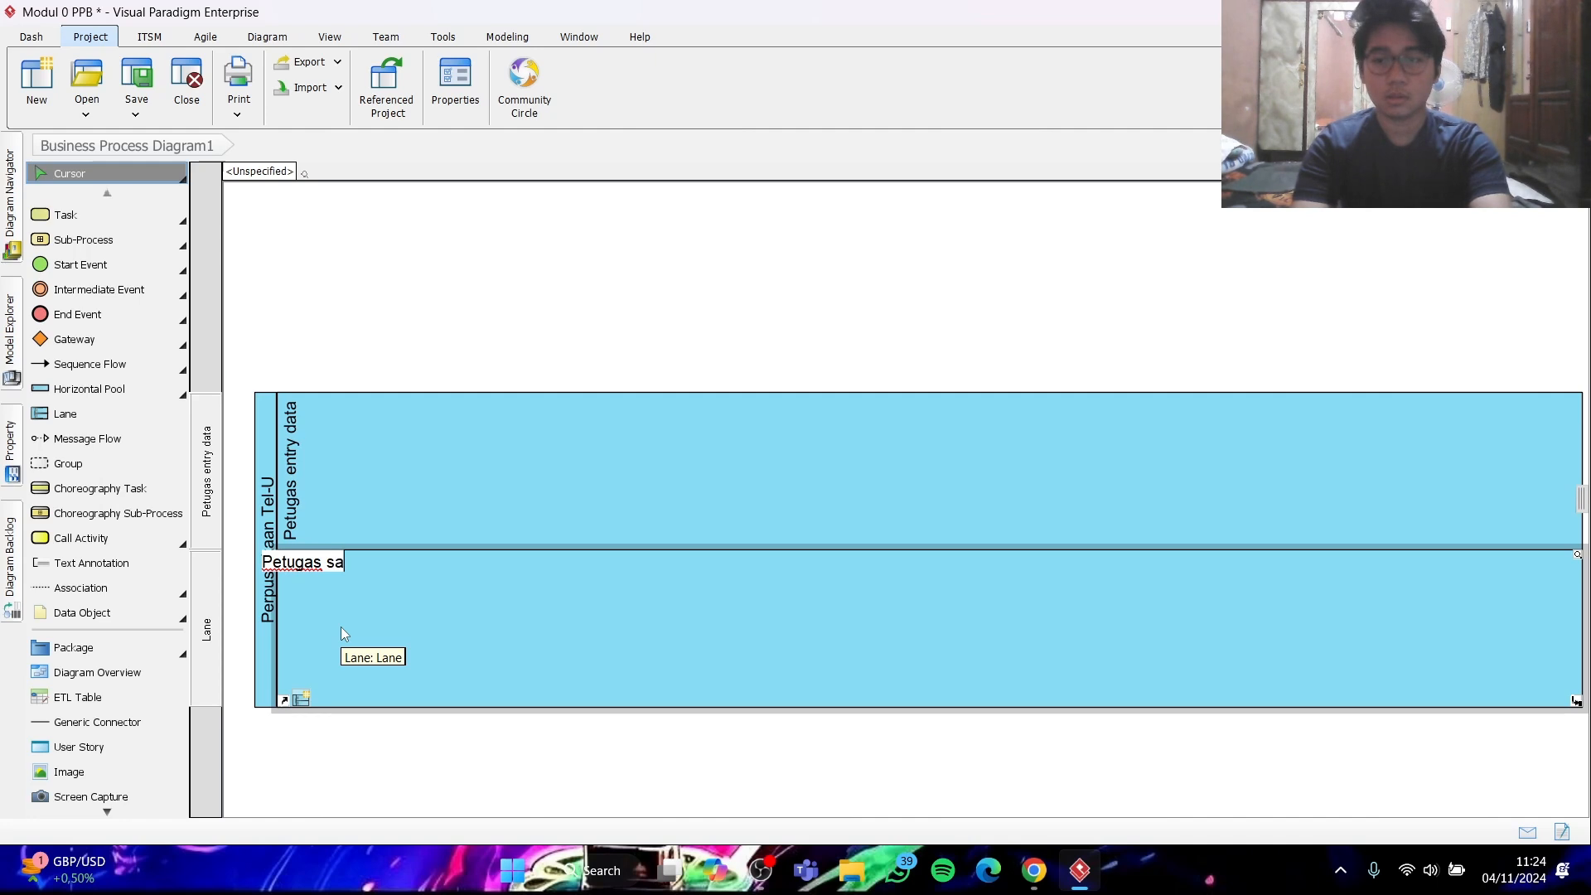
pyautogui.write('mpul')
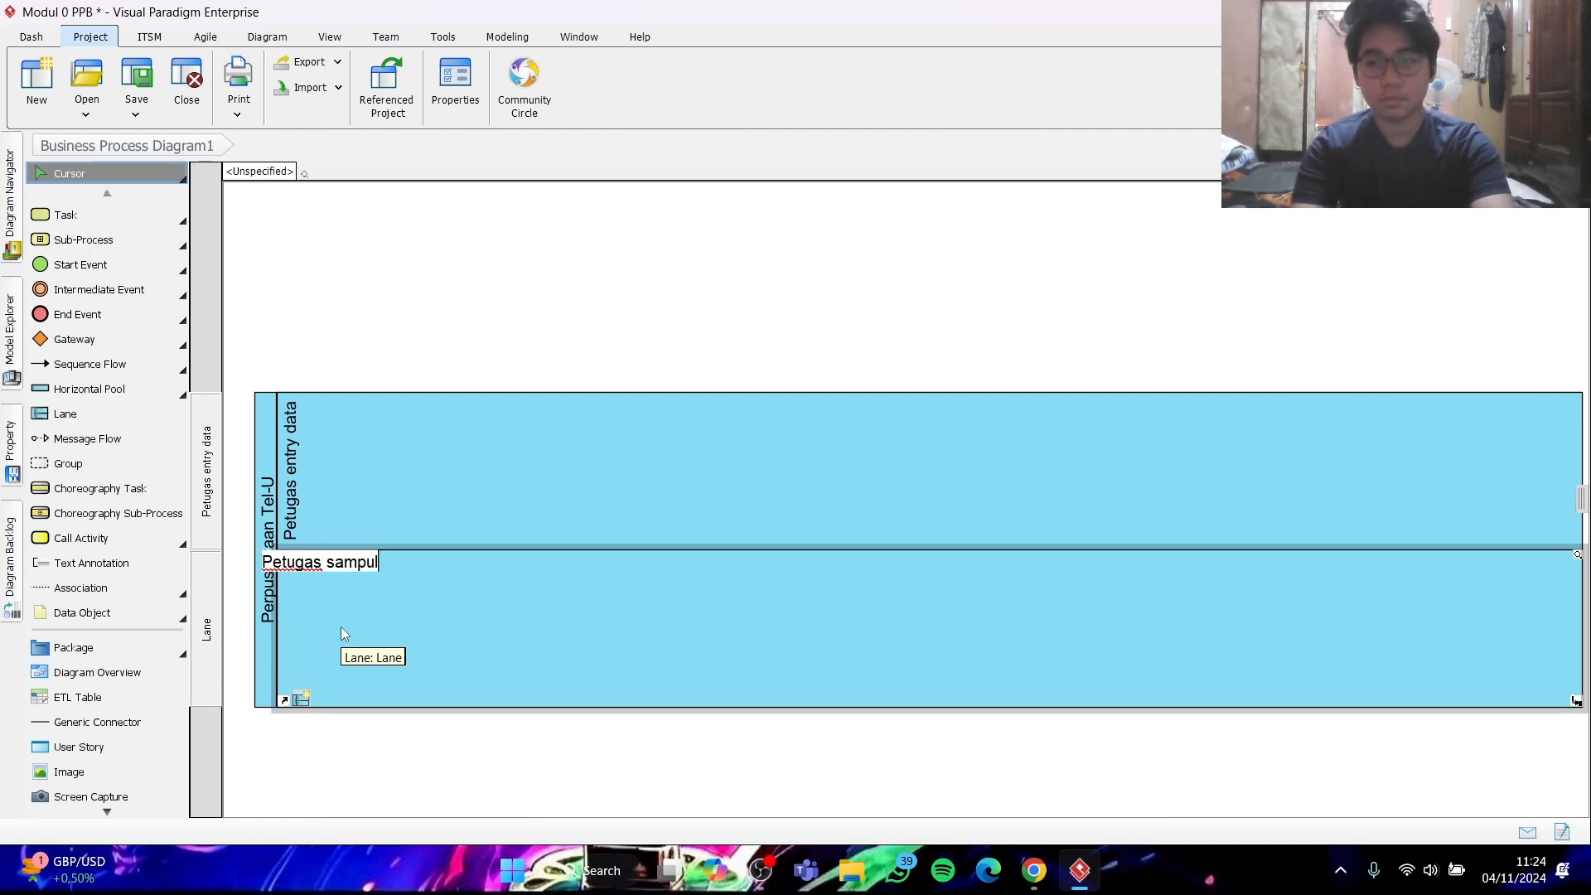
pyautogui.write(' buku')
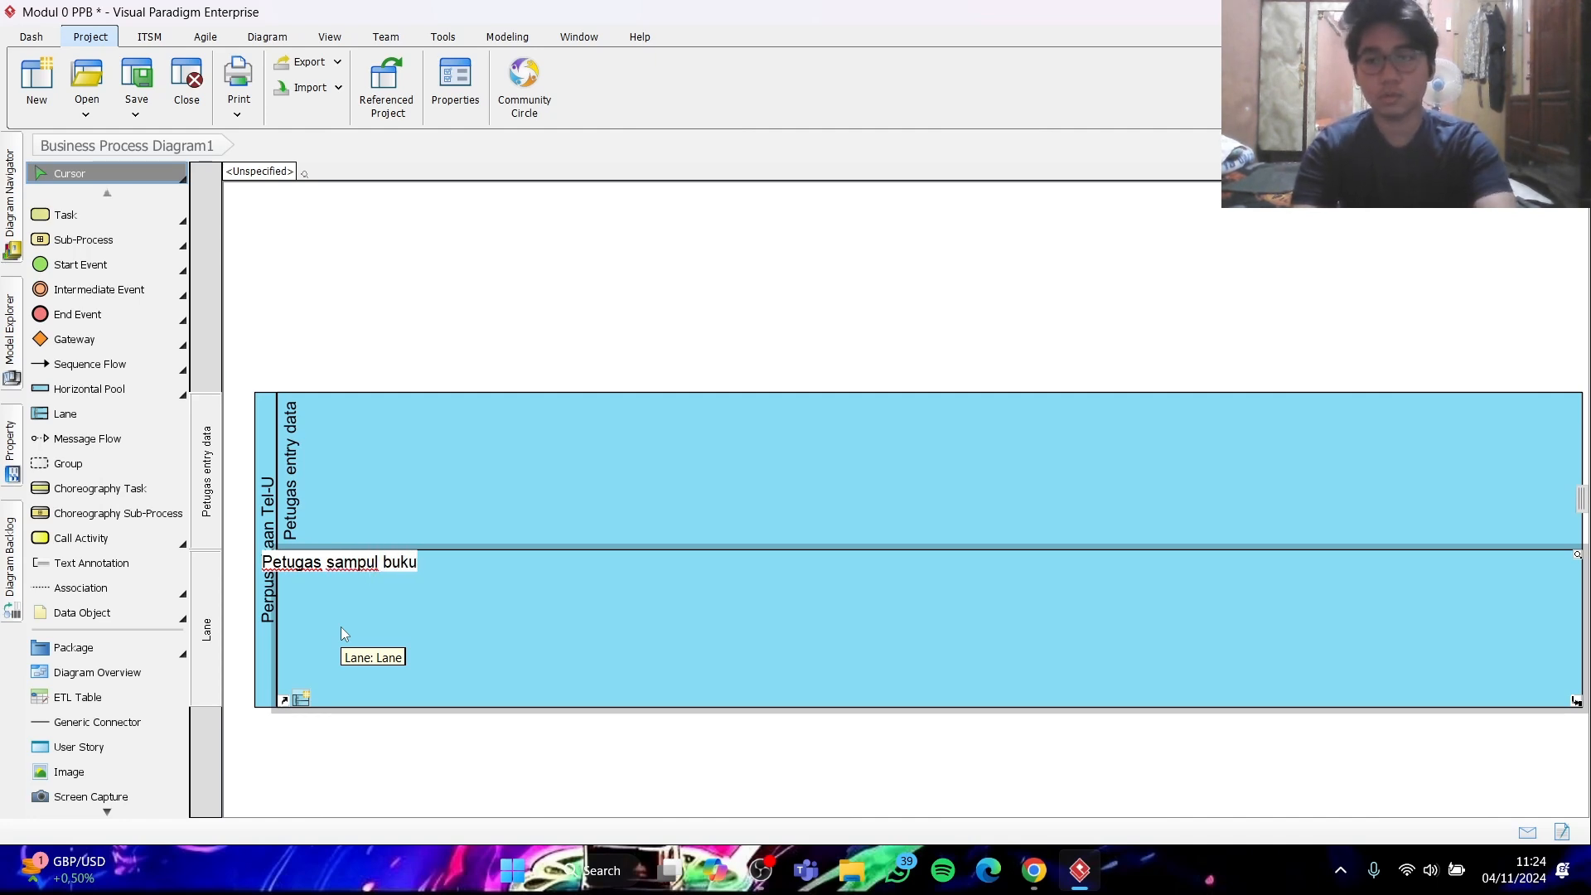
pyautogui.press('Return')
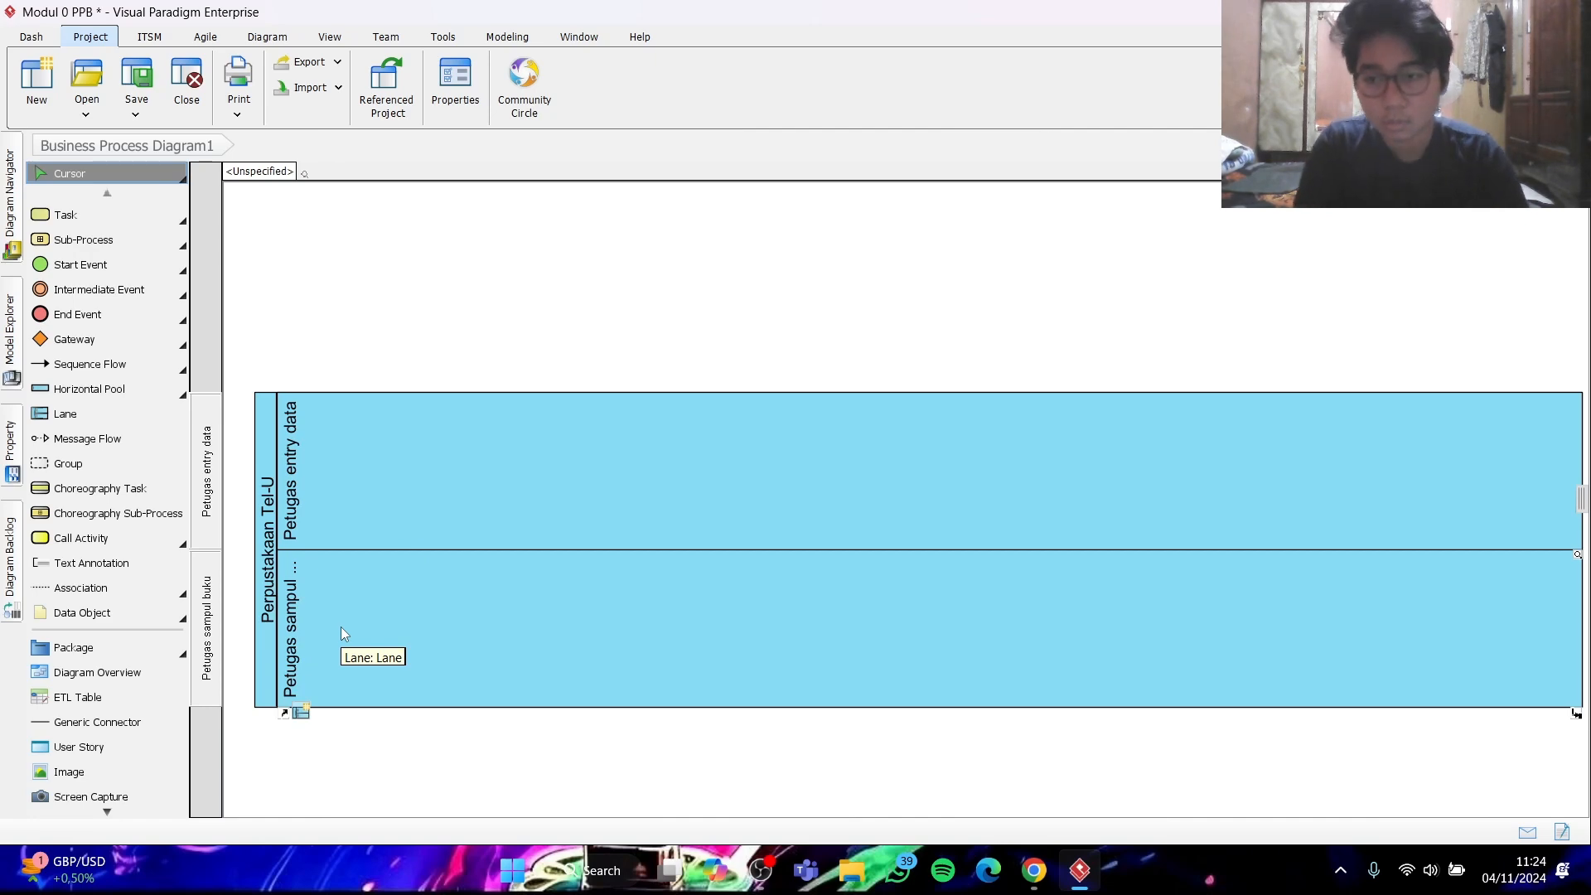
# - Consult the assignment PDF in Chrome and stretch both lanes vertically so the pool fills most of the canvas height
pyautogui.click(1024, 880)
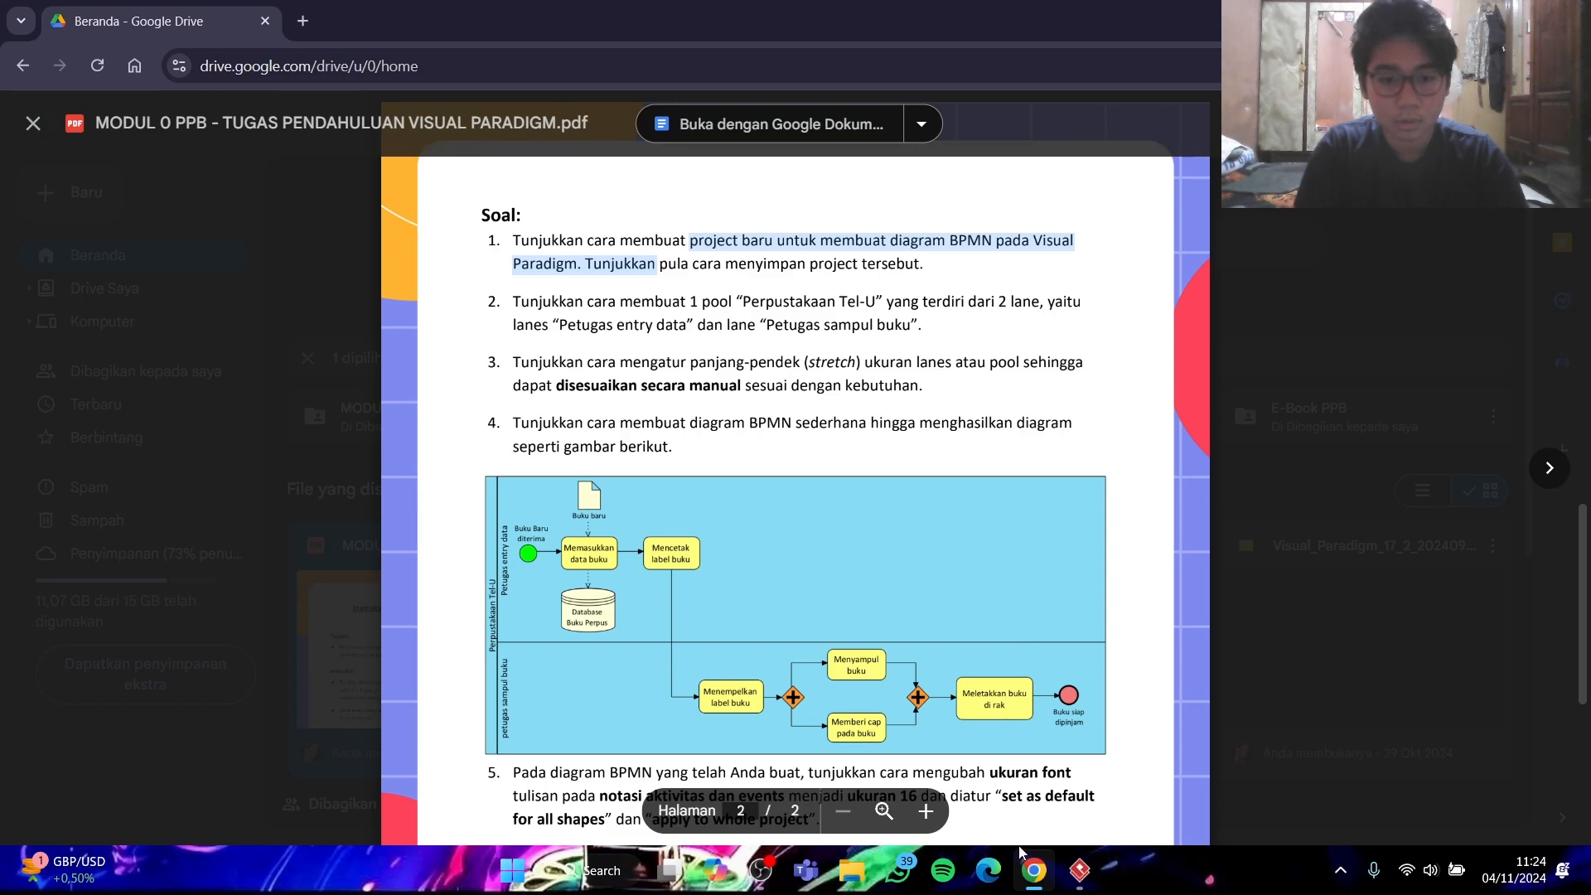
pyautogui.click(1078, 869)
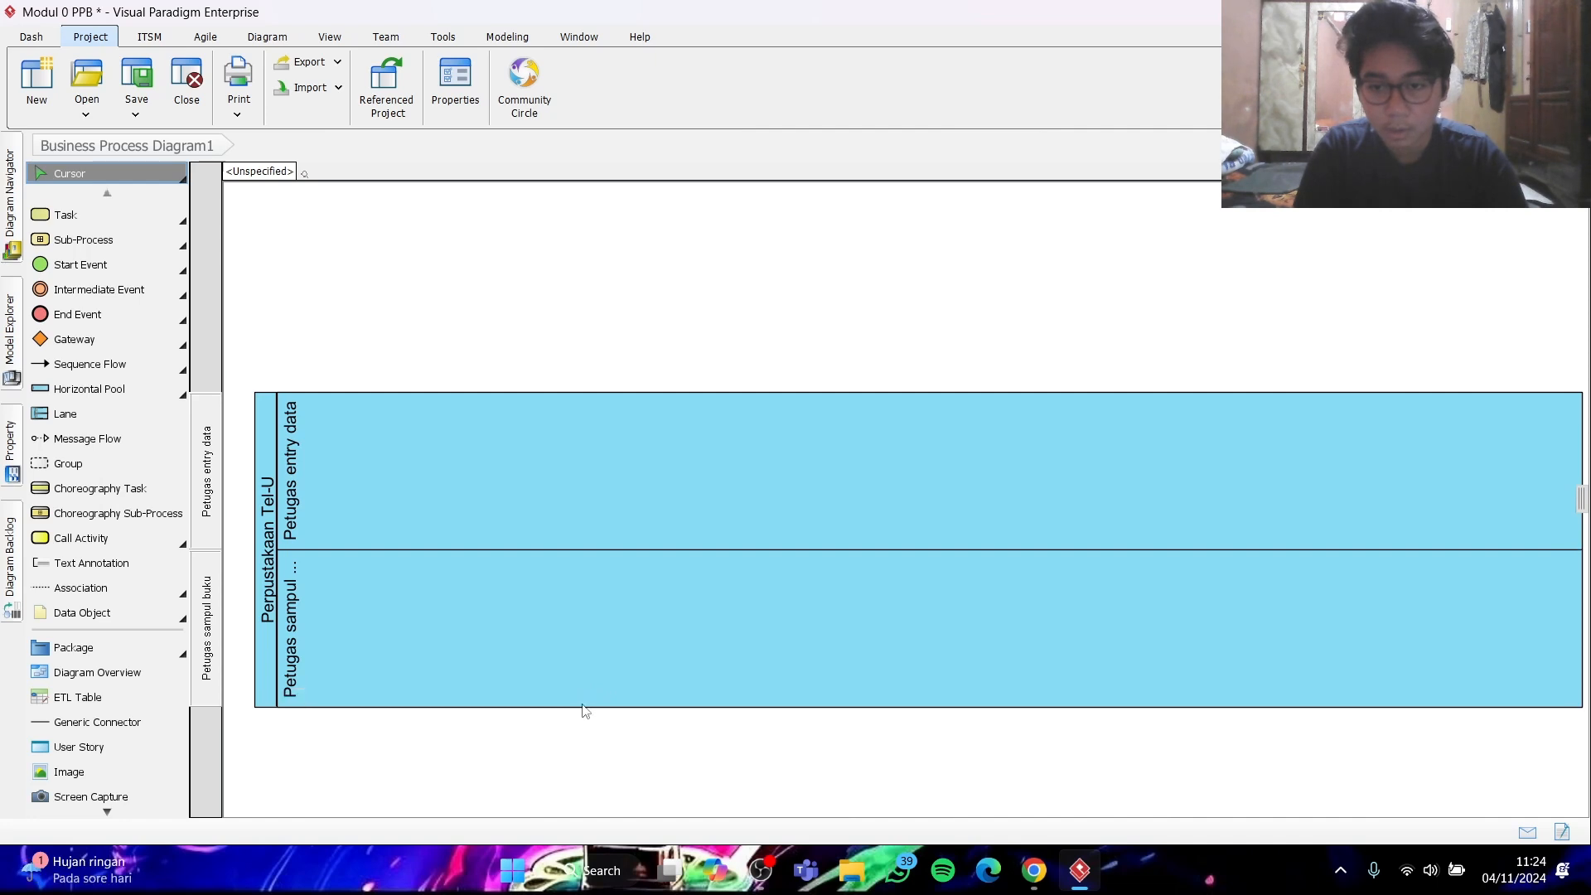
pyautogui.moveTo(585, 710); pyautogui.dragTo(583, 790)
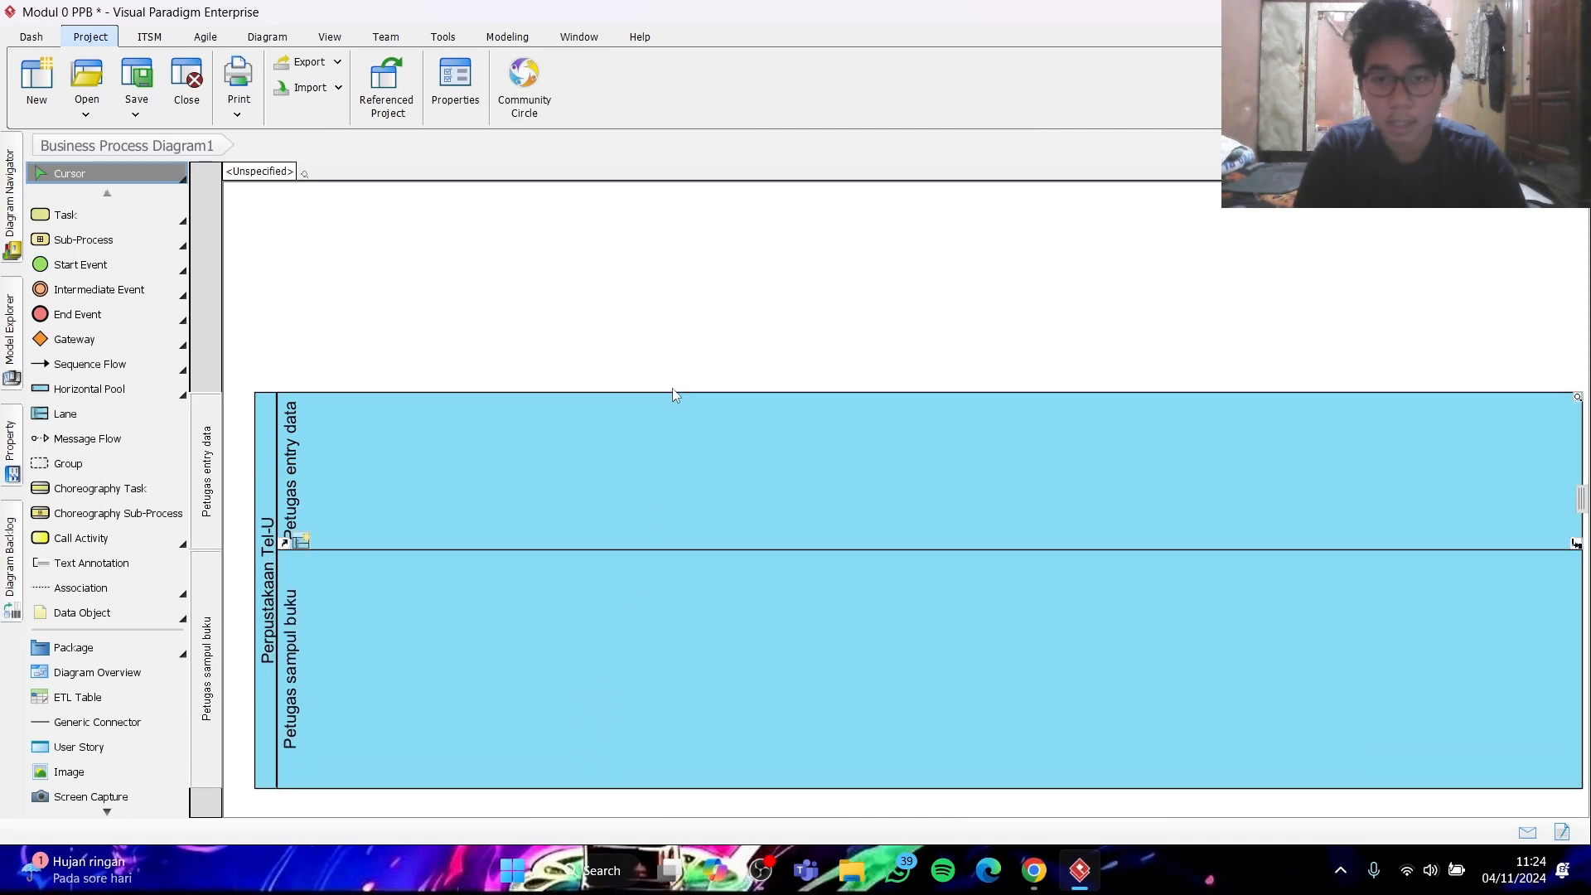
pyautogui.moveTo(672, 396); pyautogui.dragTo(679, 217)
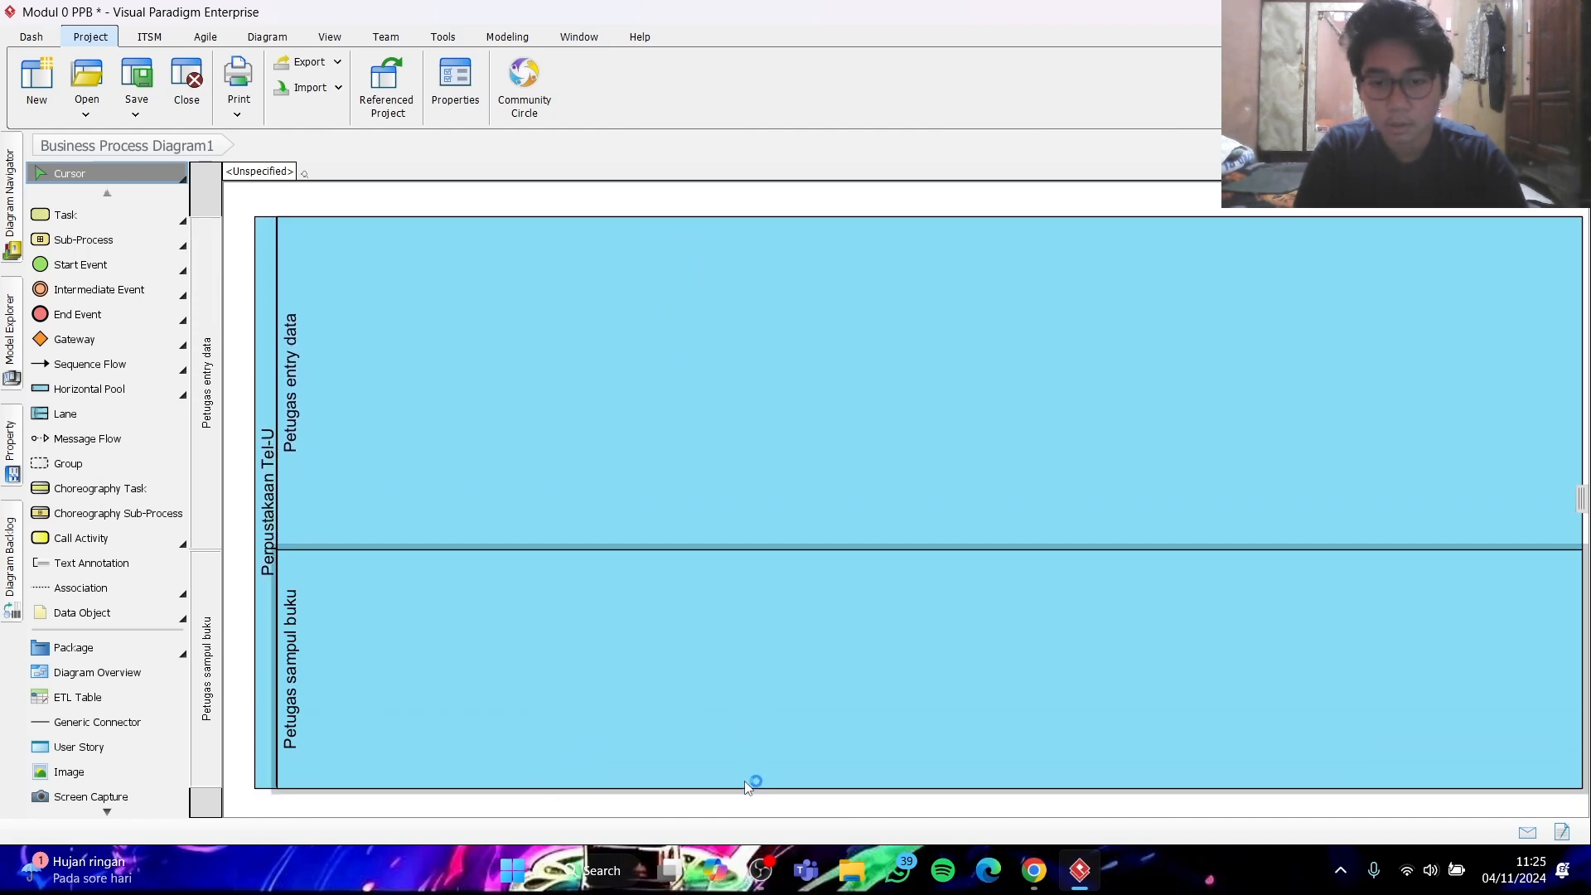
pyautogui.moveTo(747, 788); pyautogui.dragTo(750, 801)
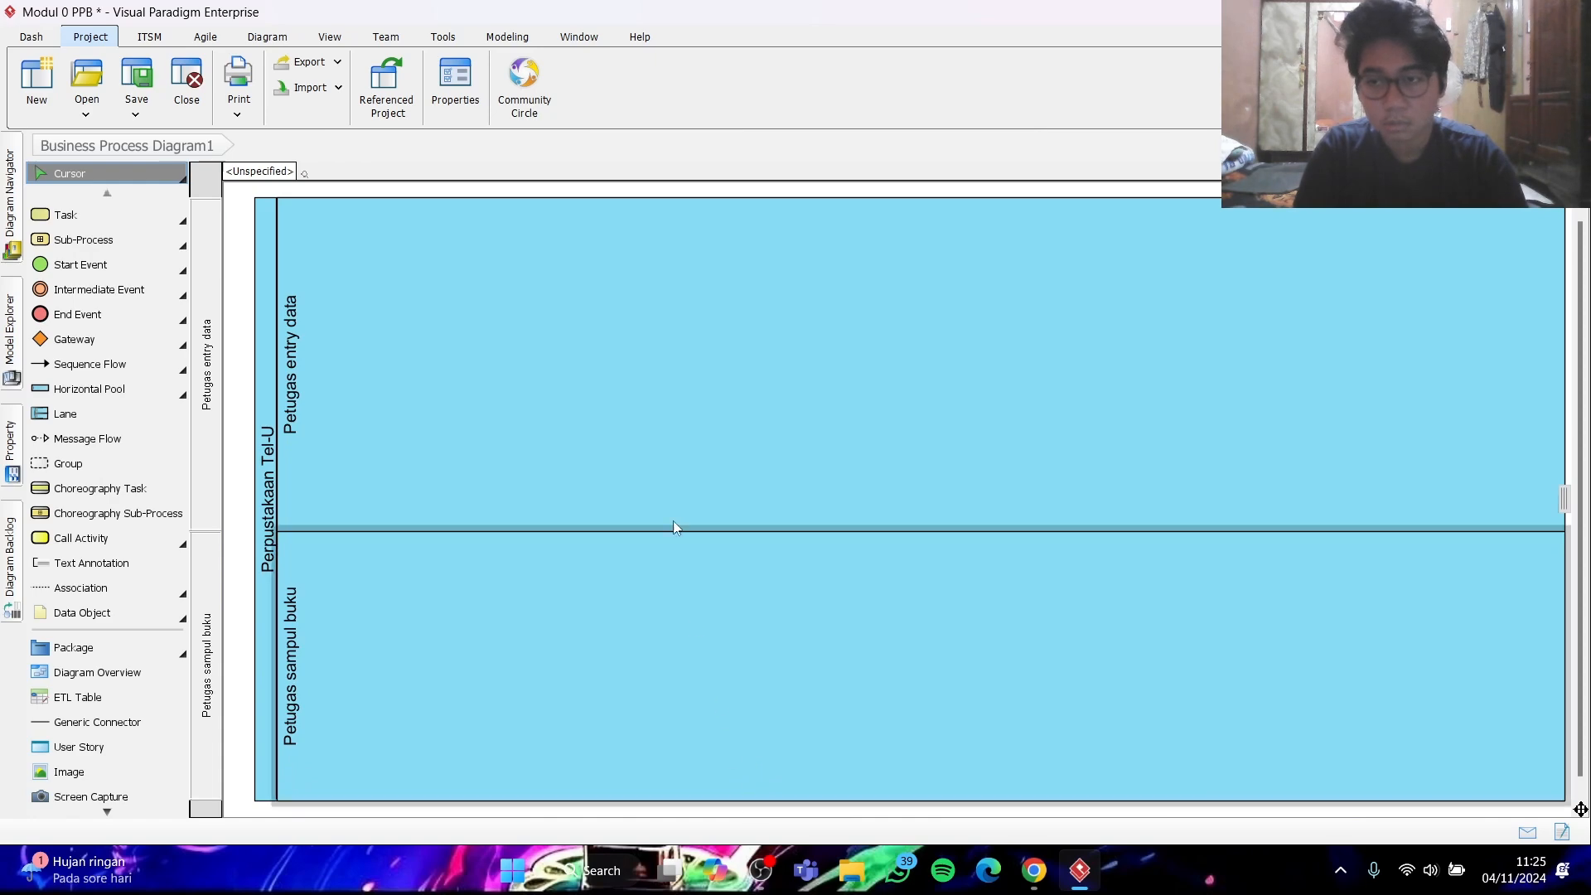
# - Check the sample diagram in Chrome and place a start event named "Buku baru diterima" in the "Petugas entry data" lane
pyautogui.click(1034, 869)
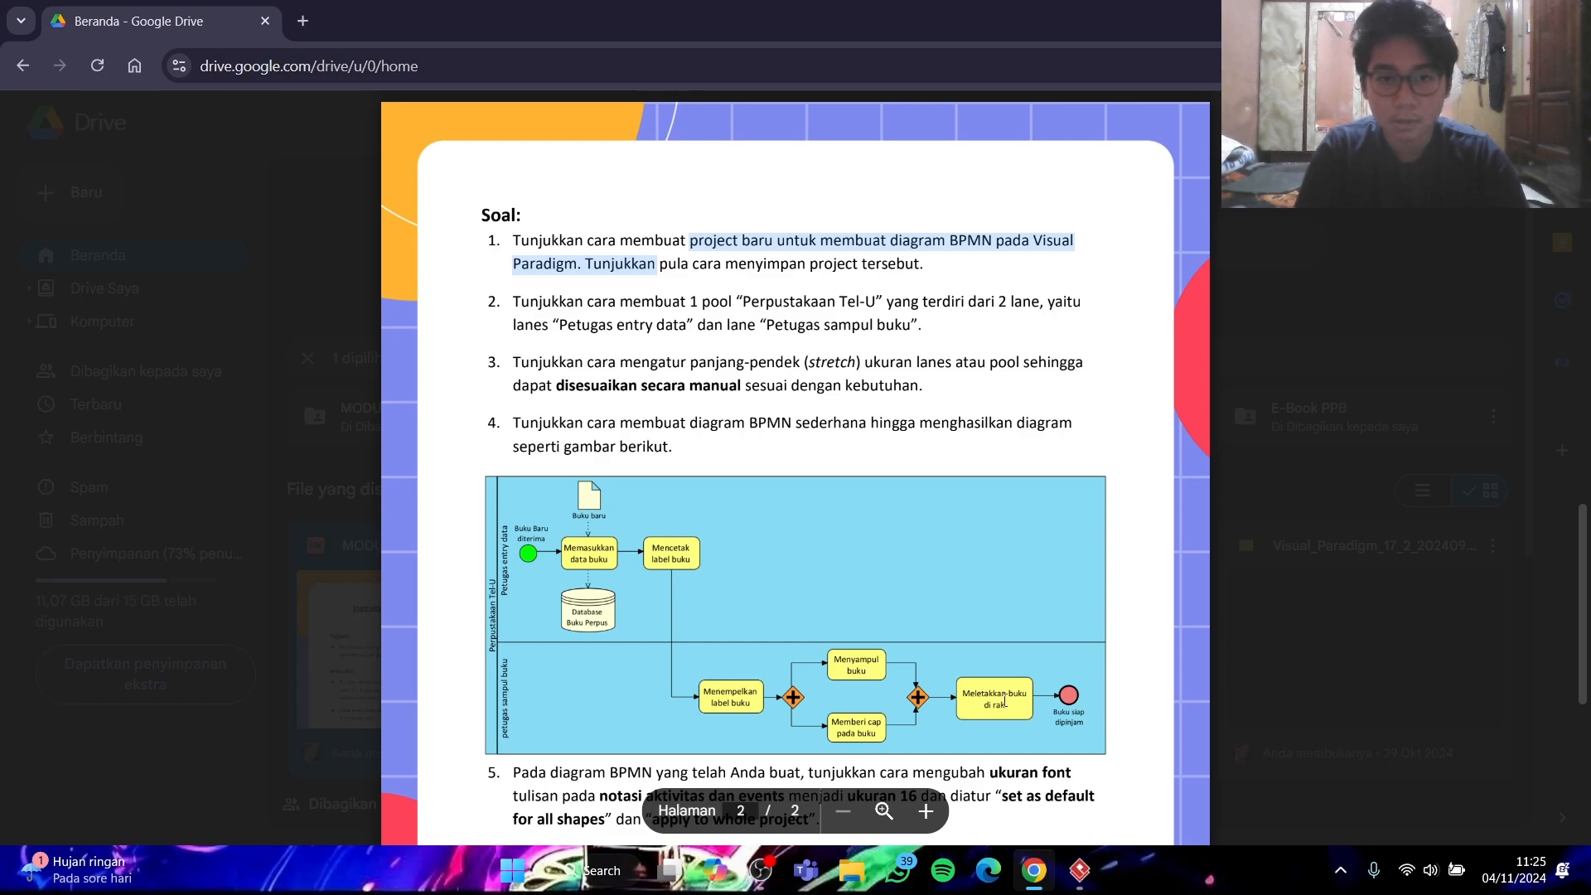
pyautogui.click(1050, 880)
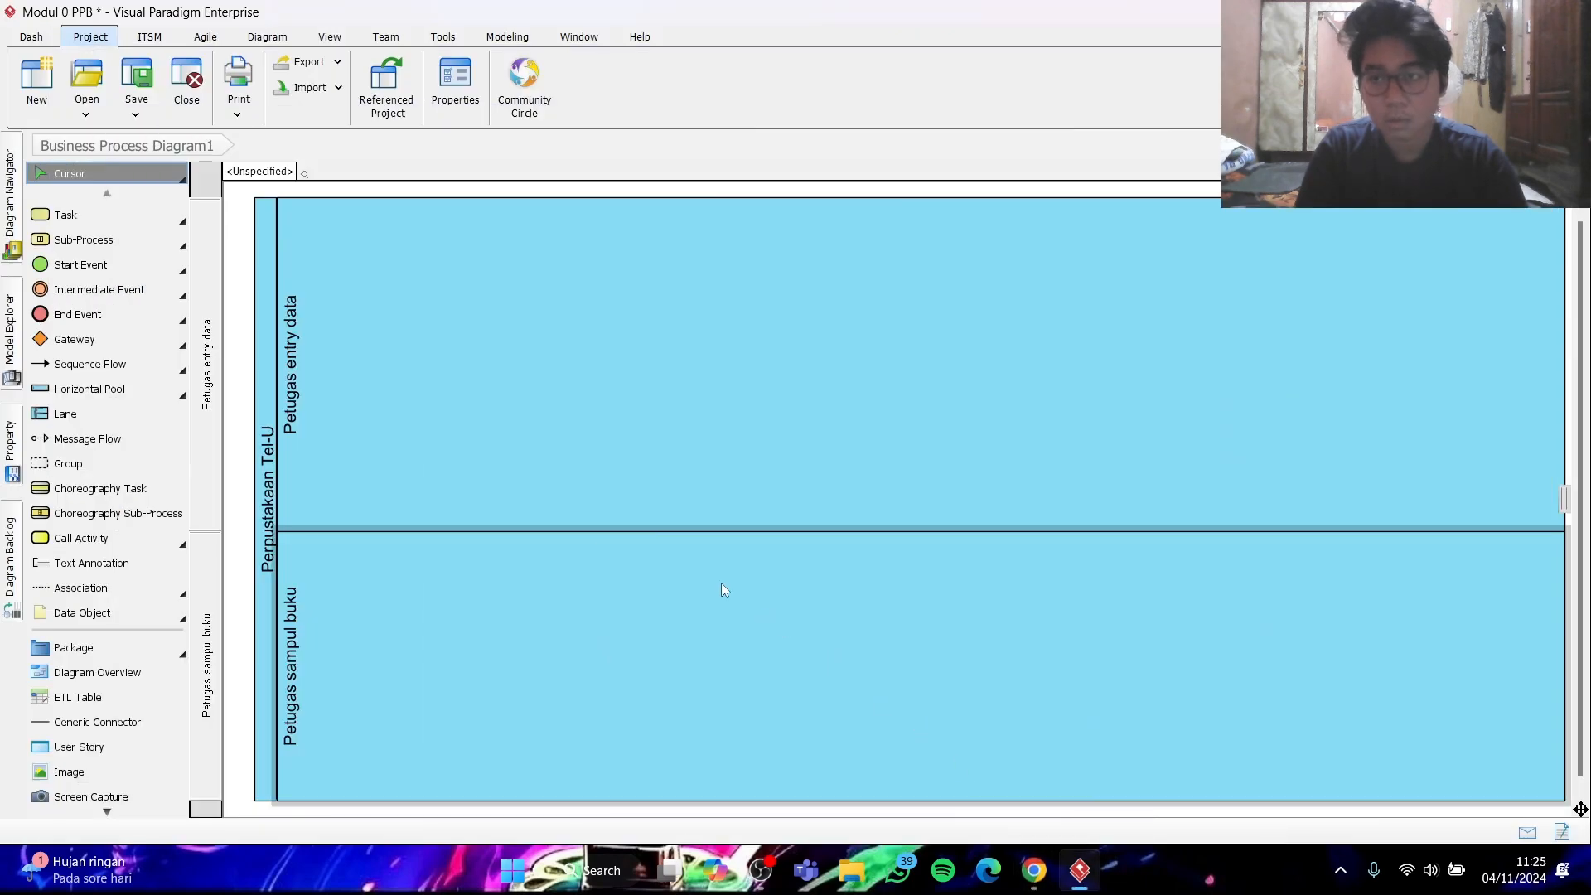
pyautogui.click(128, 267)
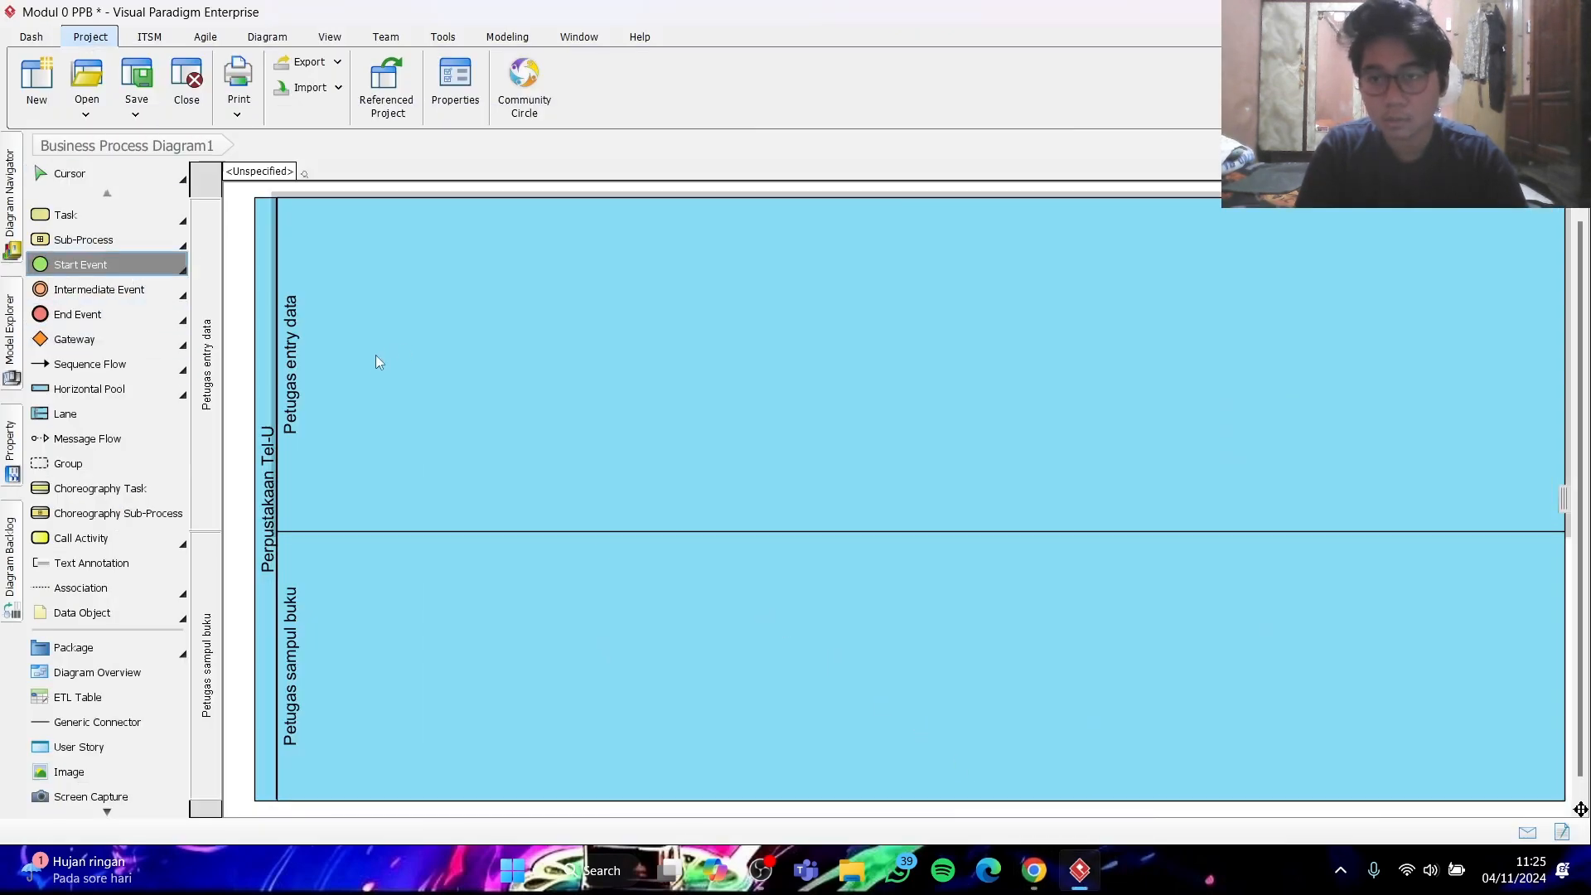
pyautogui.click(353, 362)
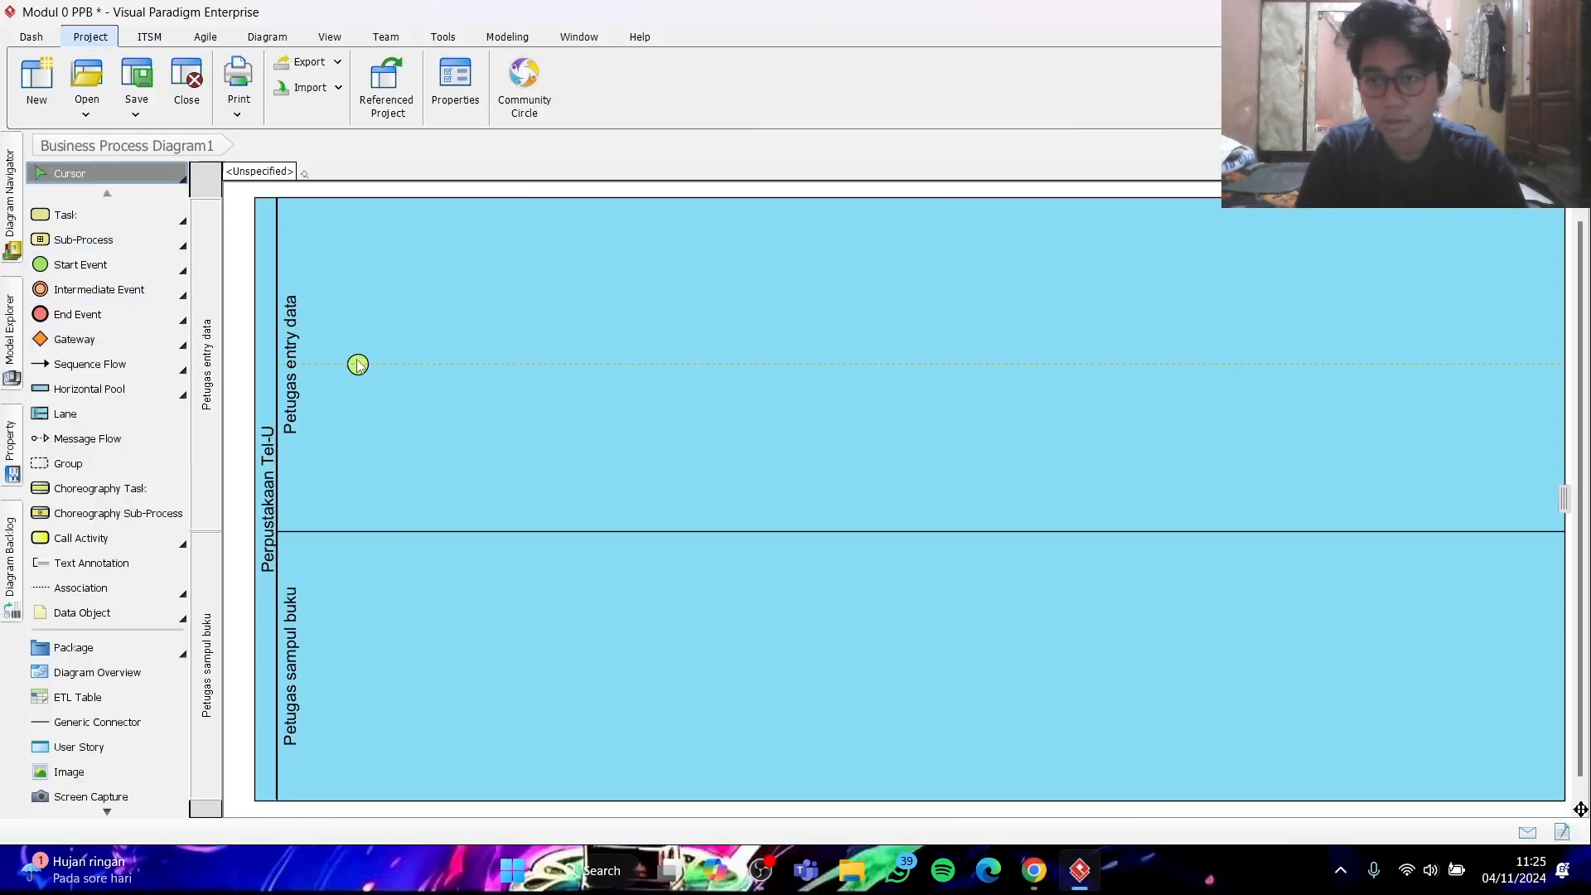
pyautogui.click(360, 395)
pyautogui.moveTo(359, 371); pyautogui.dragTo(360, 372)
pyautogui.doubleClick(360, 381)
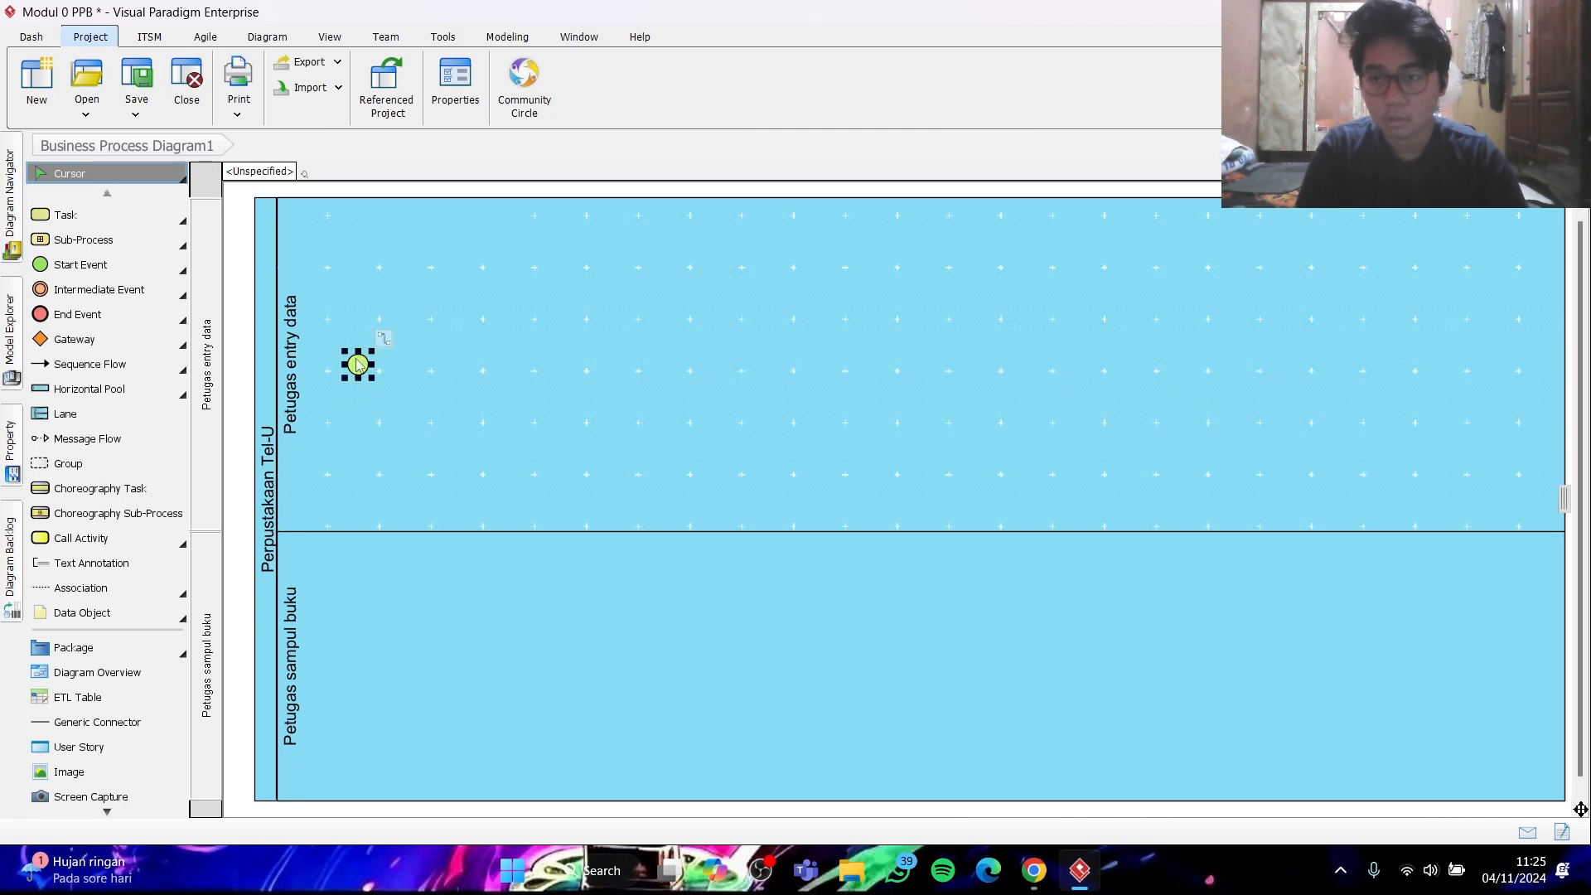
pyautogui.write('Buku baru diterima')
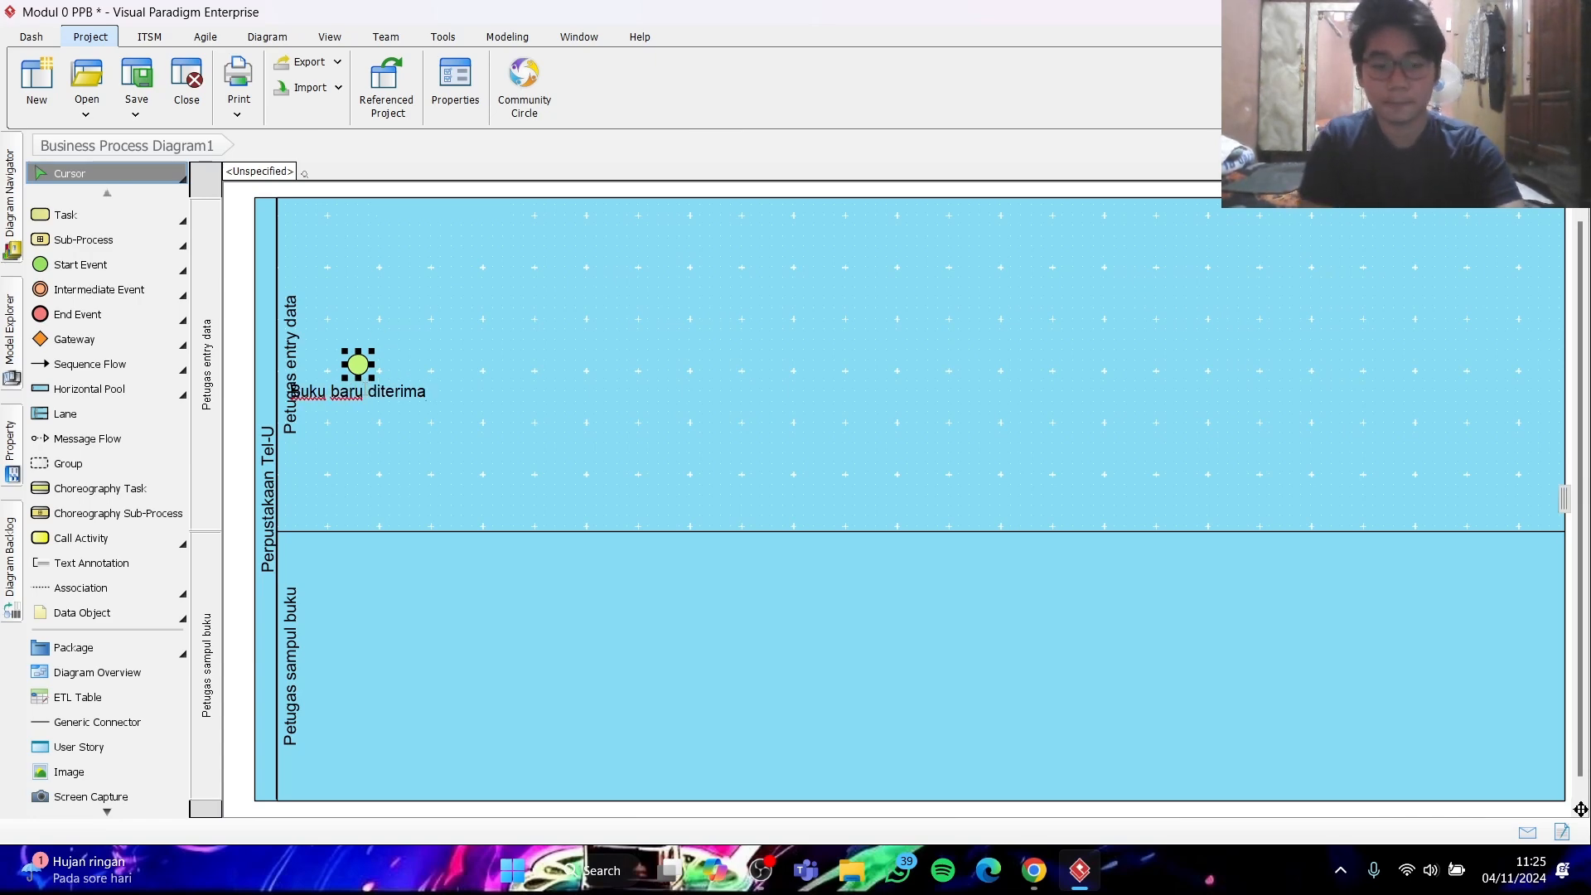
pyautogui.press('Return')
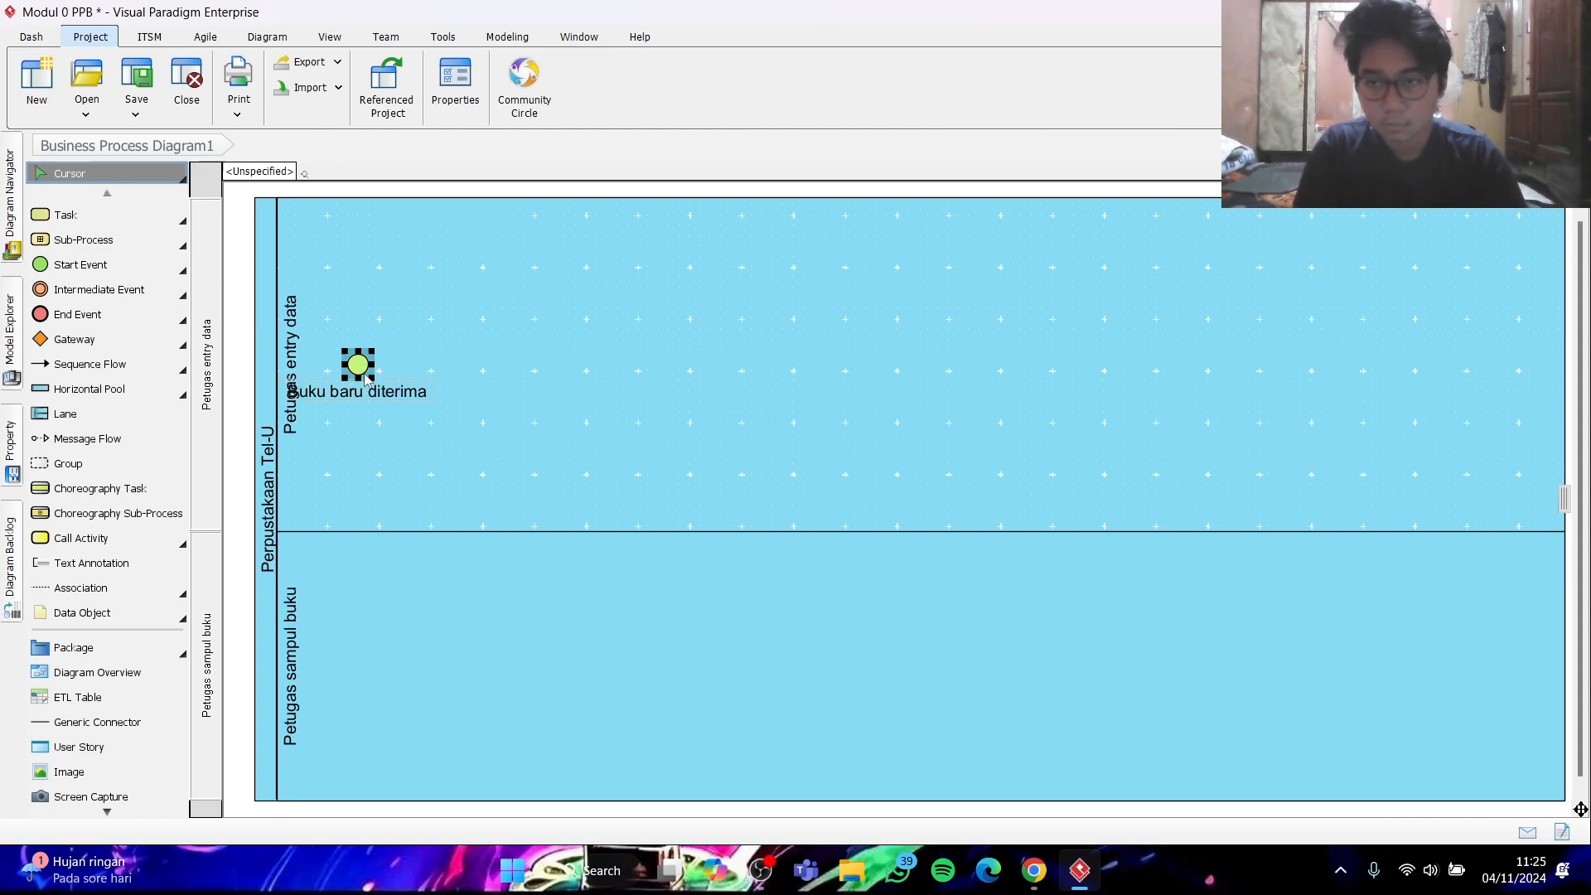
# - Move the "Buku baru diterima" start event slightly right and narrow its label so the text wraps onto two lines
pyautogui.moveTo(364, 377); pyautogui.dragTo(383, 376)
pyautogui.doubleClick(397, 392)
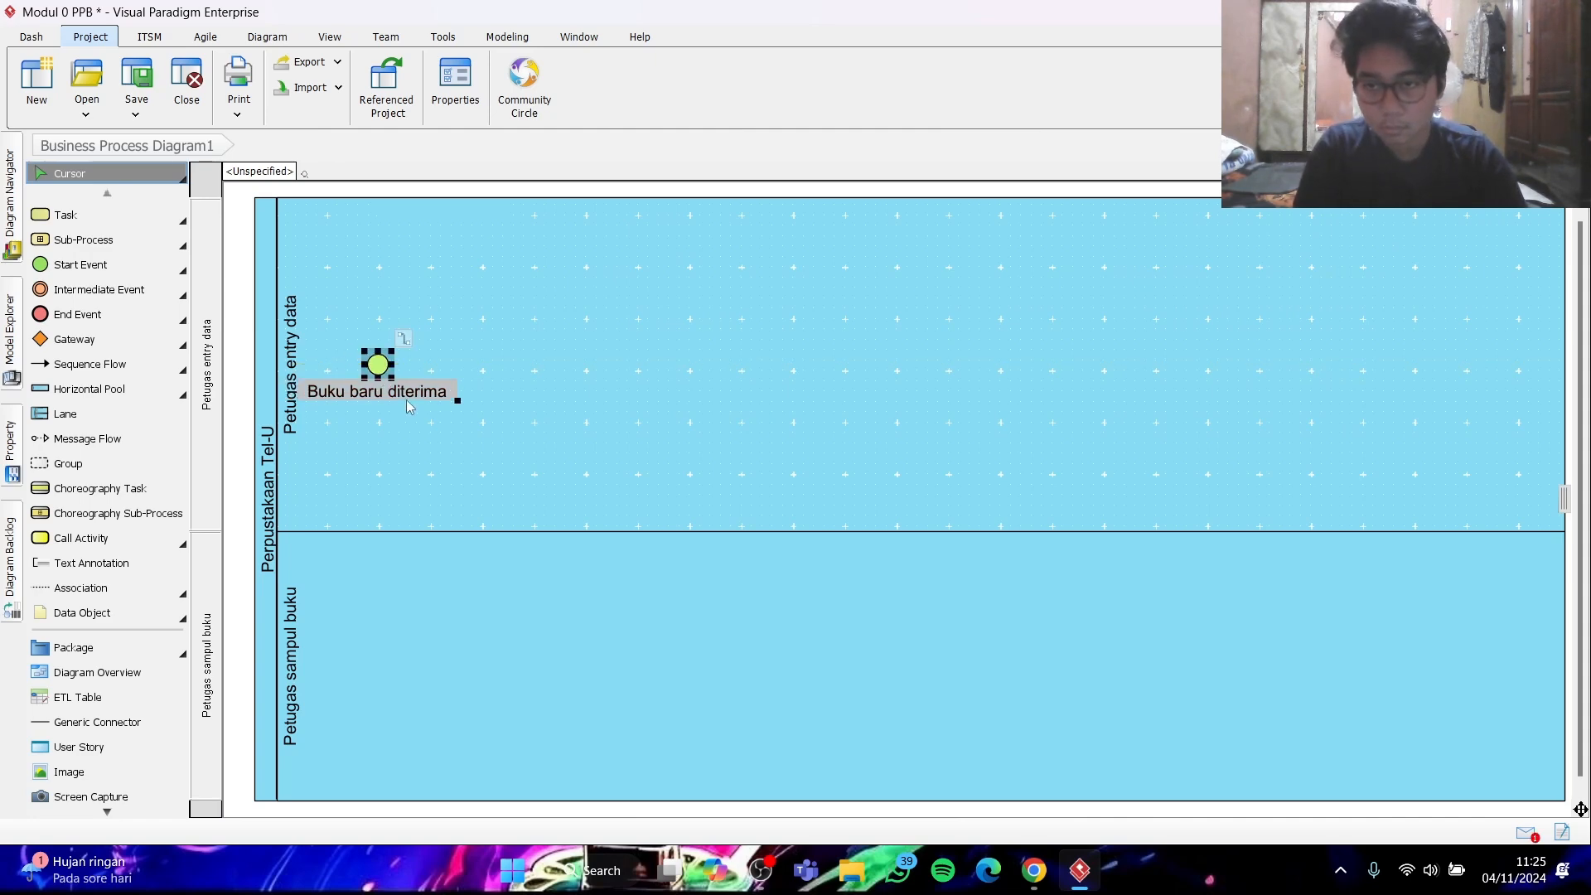
pyautogui.click(455, 401)
pyautogui.moveTo(454, 401); pyautogui.dragTo(365, 406)
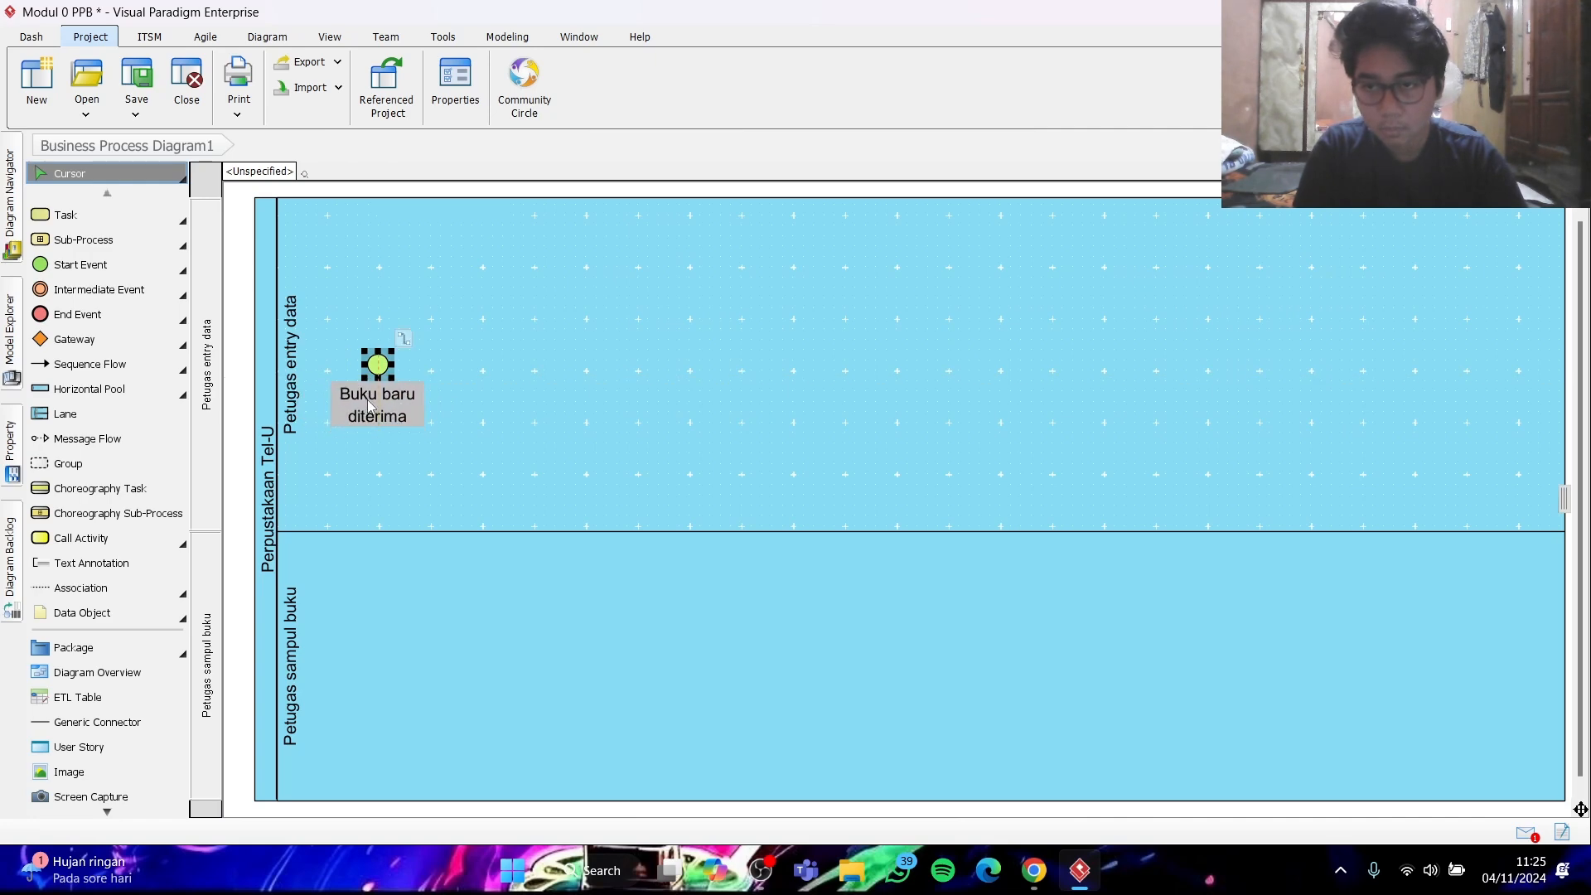
pyautogui.click(490, 374)
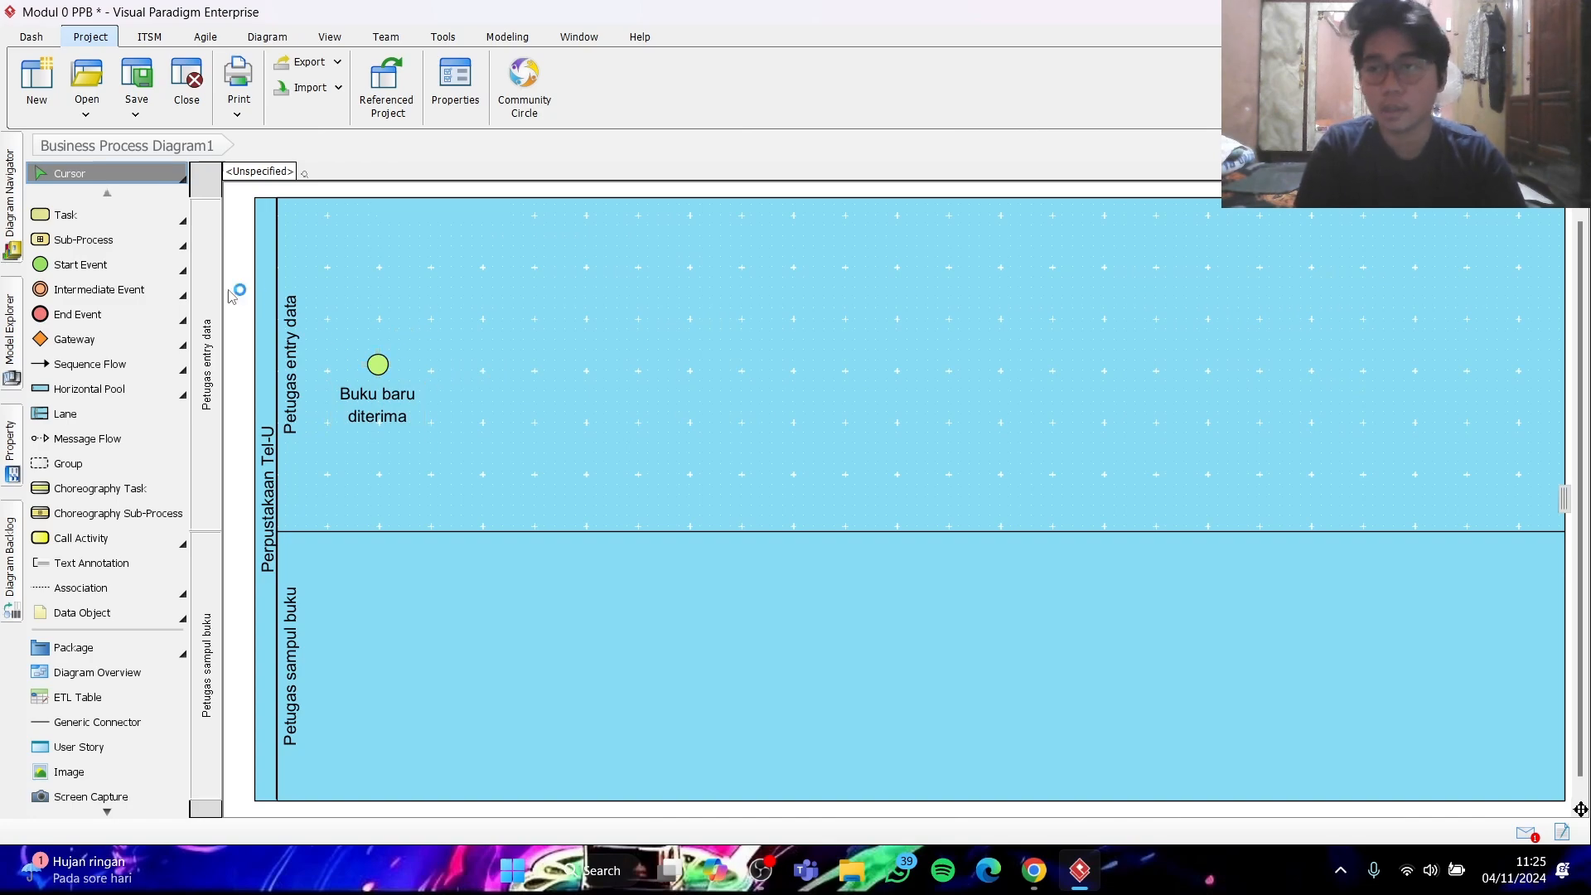
# - Consult the sample diagram in Chrome and place a data object named "Buku baru" near the top of the "Petugas entry data" lane
pyautogui.click(1036, 871)
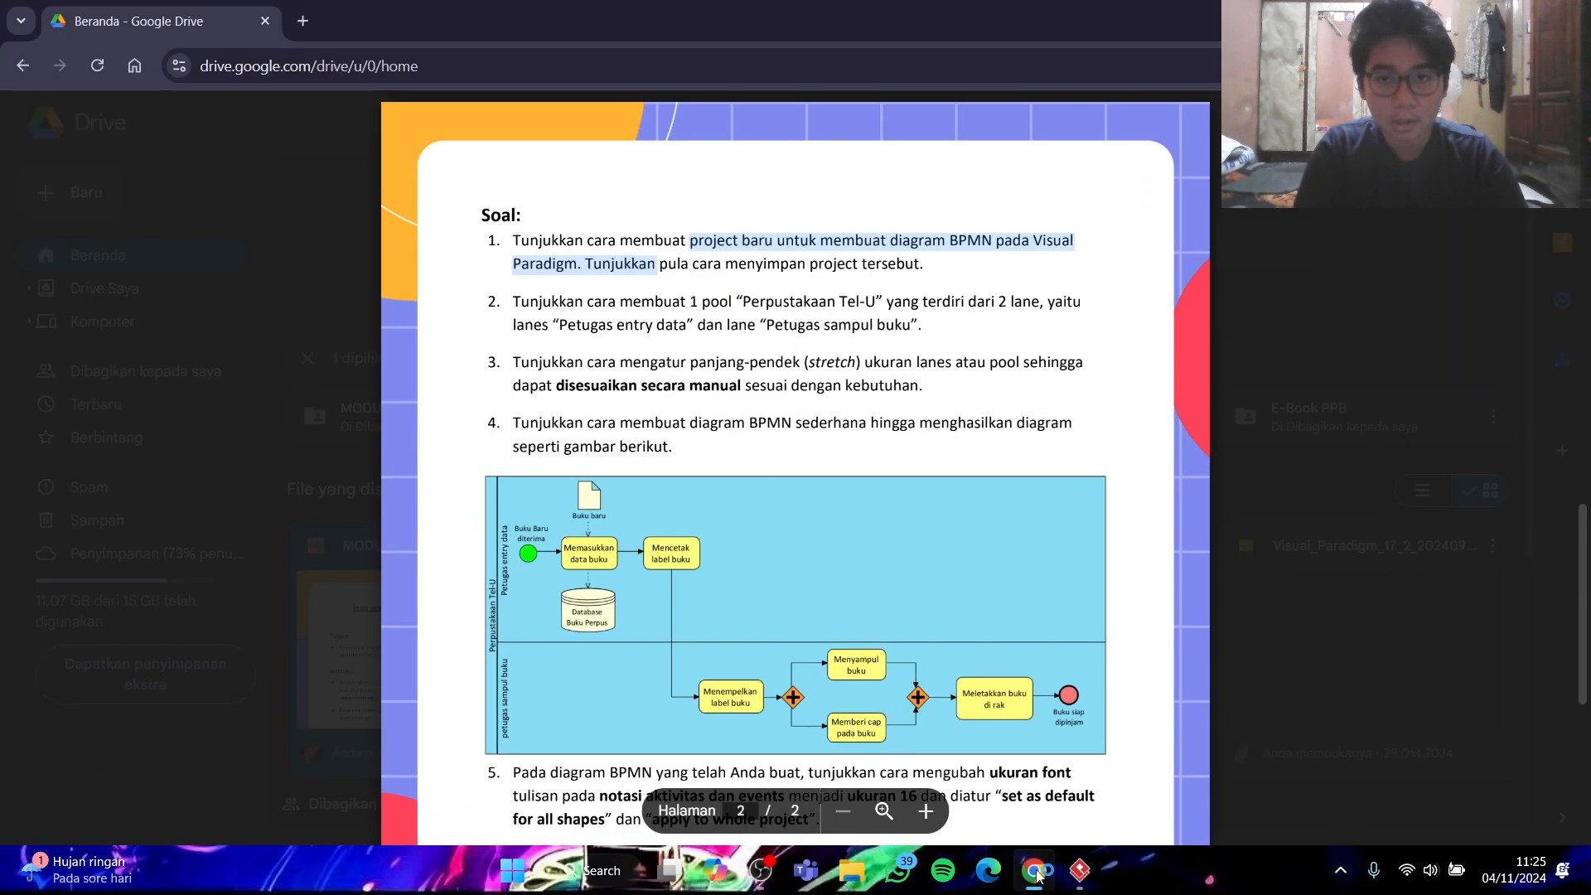
pyautogui.click(1035, 872)
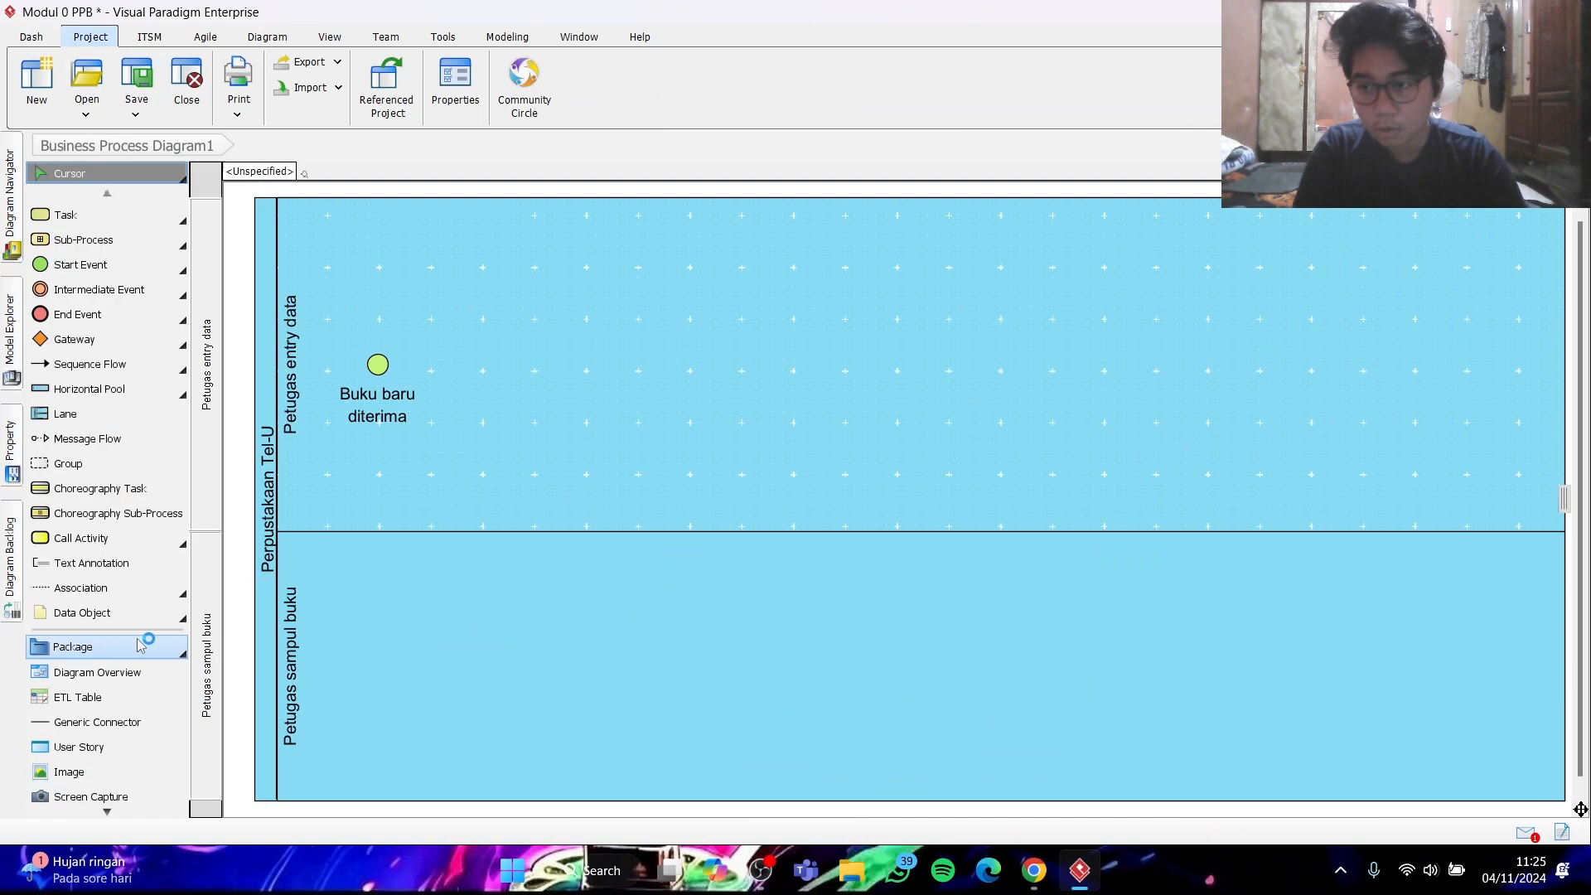
pyautogui.click(1035, 872)
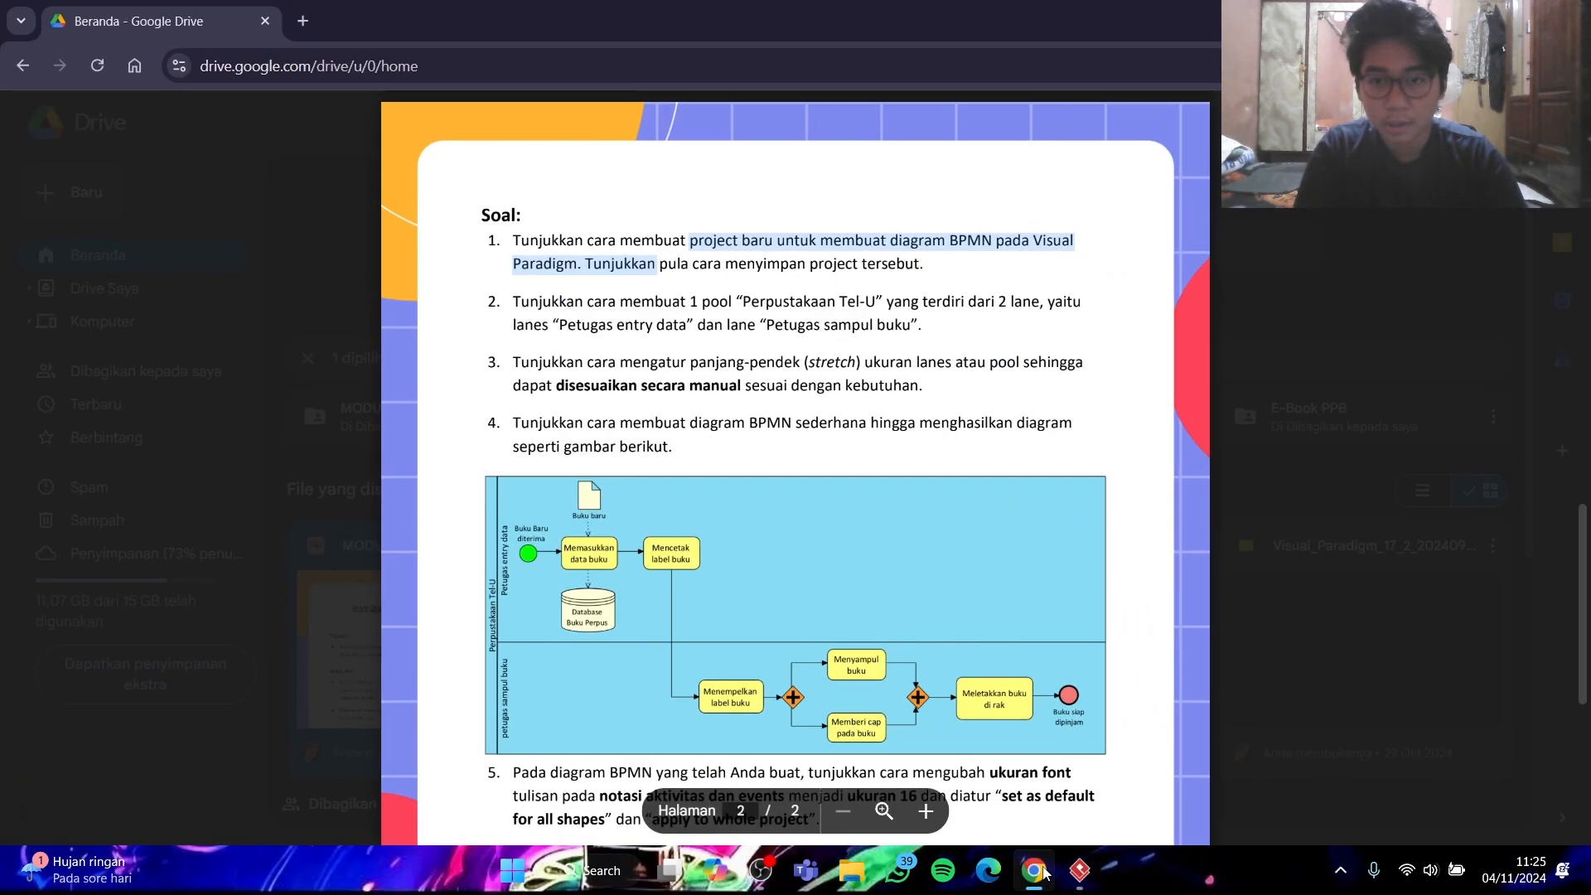
pyautogui.click(1037, 872)
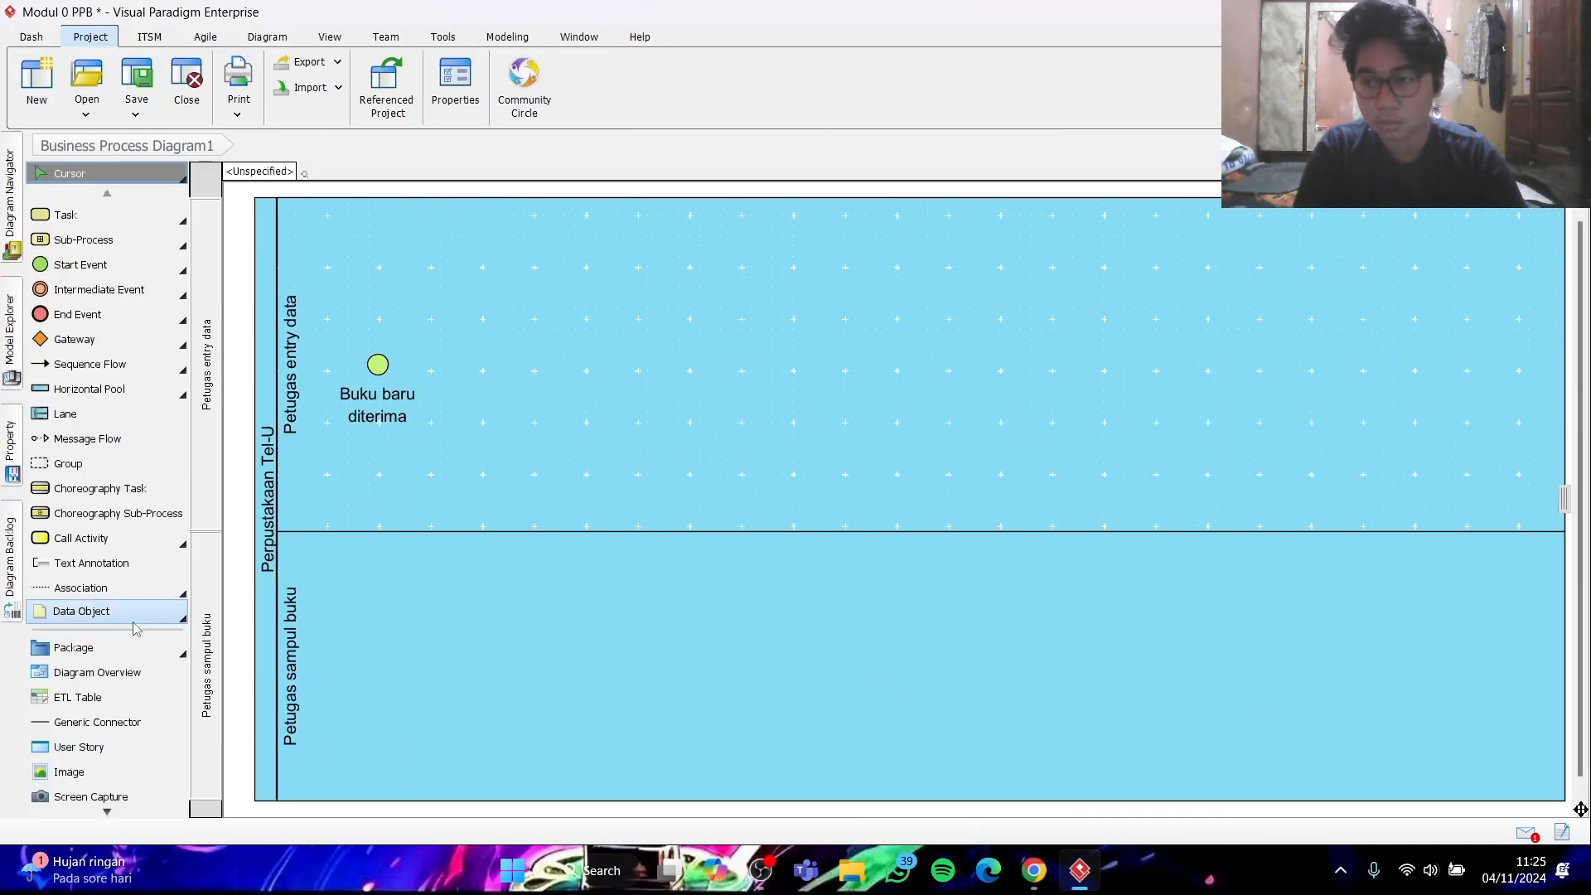
pyautogui.click(105, 618)
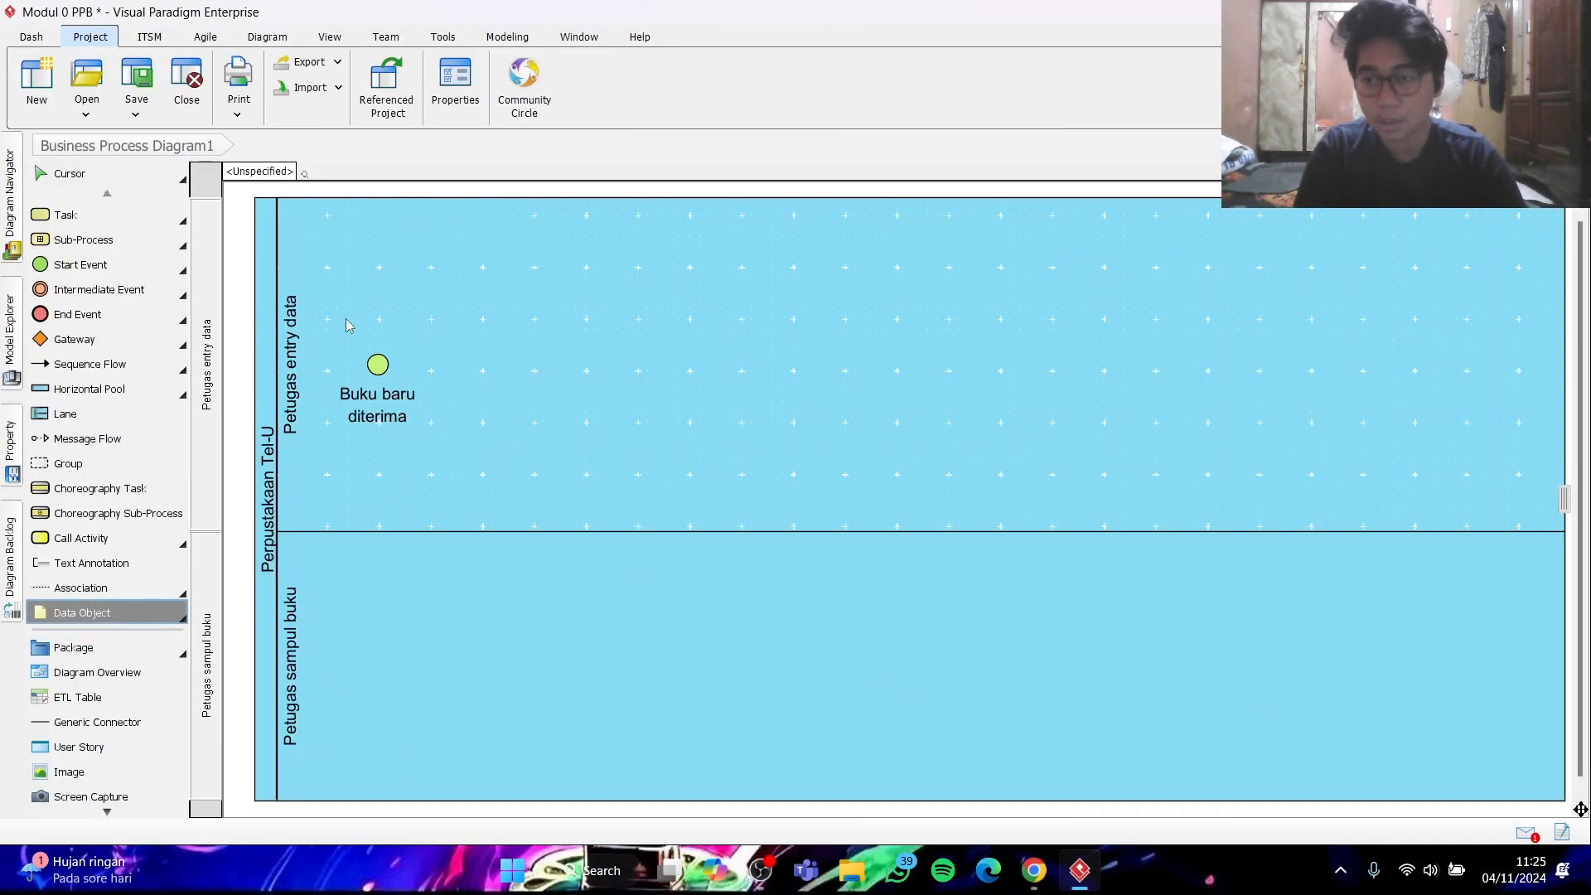
pyautogui.click(474, 227)
pyautogui.write('Buku baru')
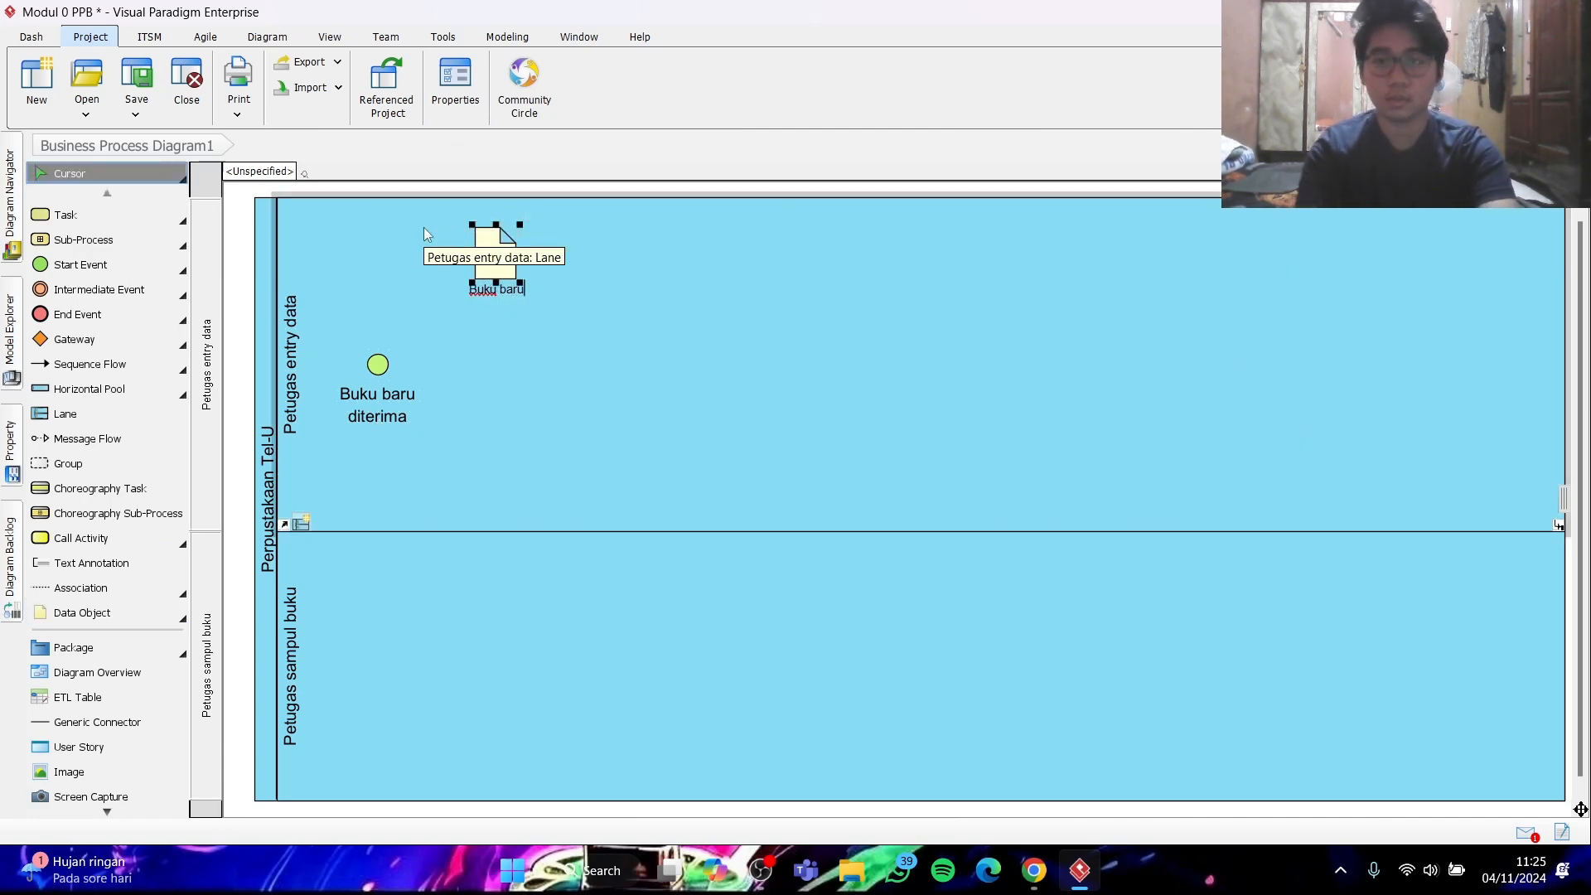
pyautogui.press('Return')
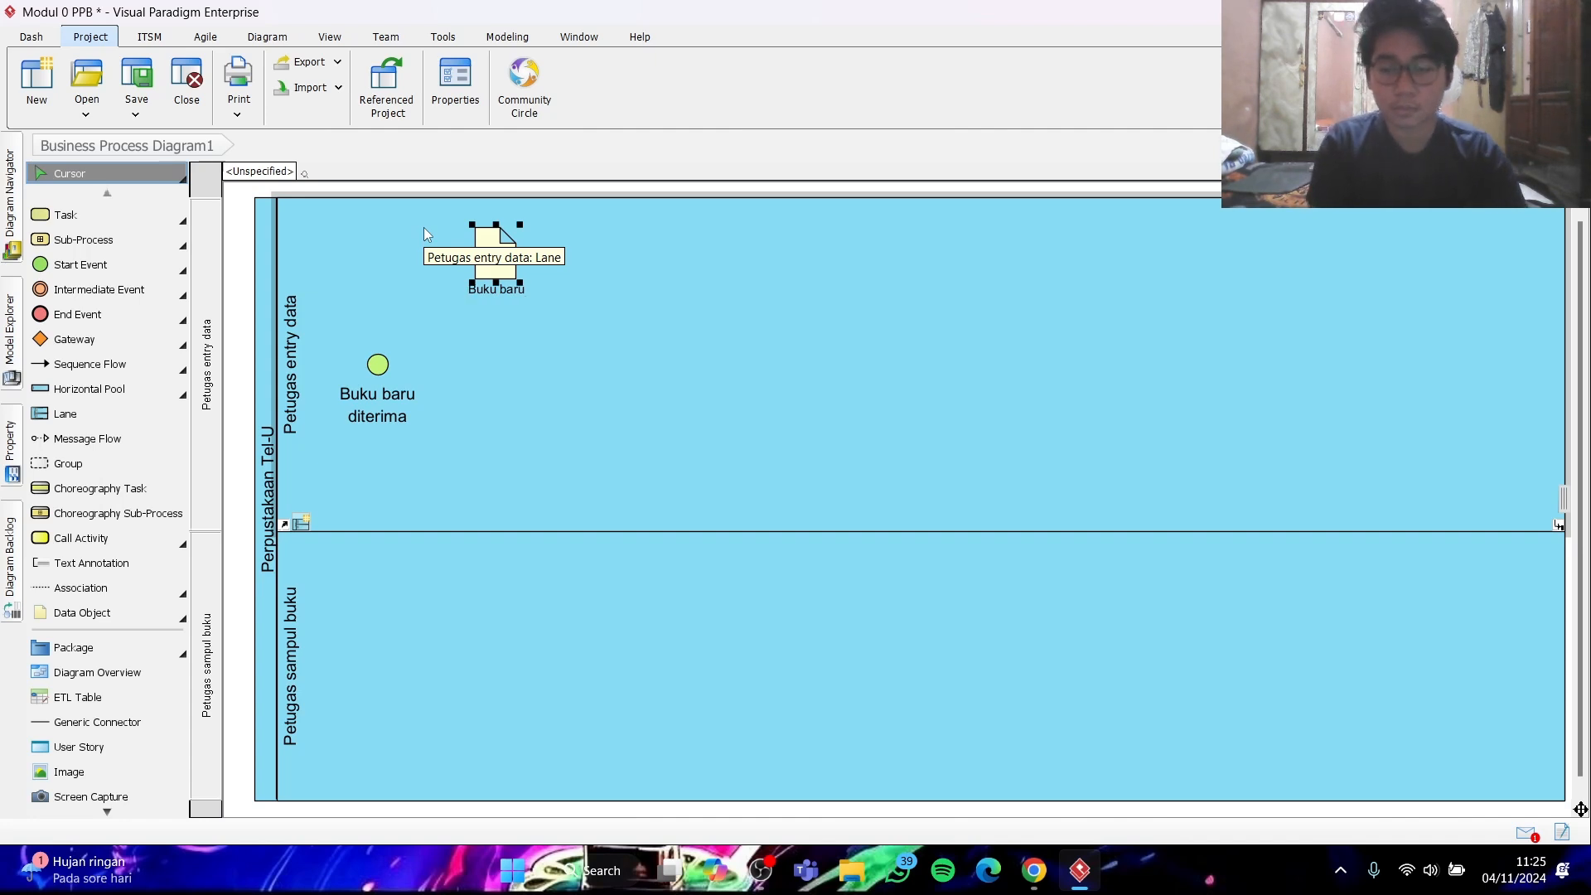
# - Add a task named "Memasukkan data buku" below the "Buku baru" data object
pyautogui.click(68, 215)
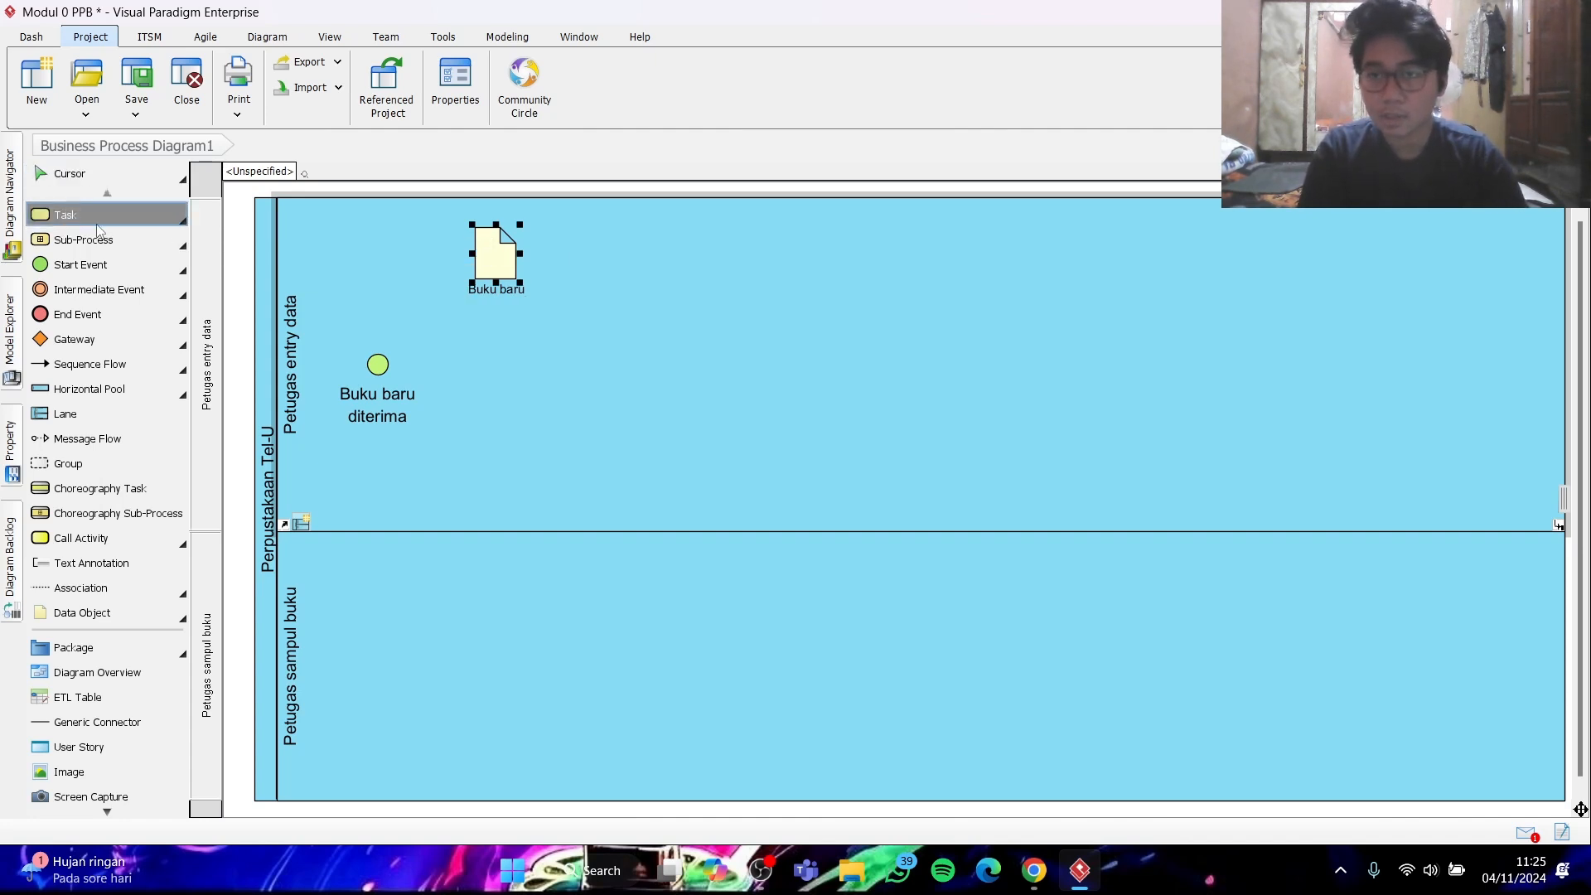
pyautogui.click(486, 370)
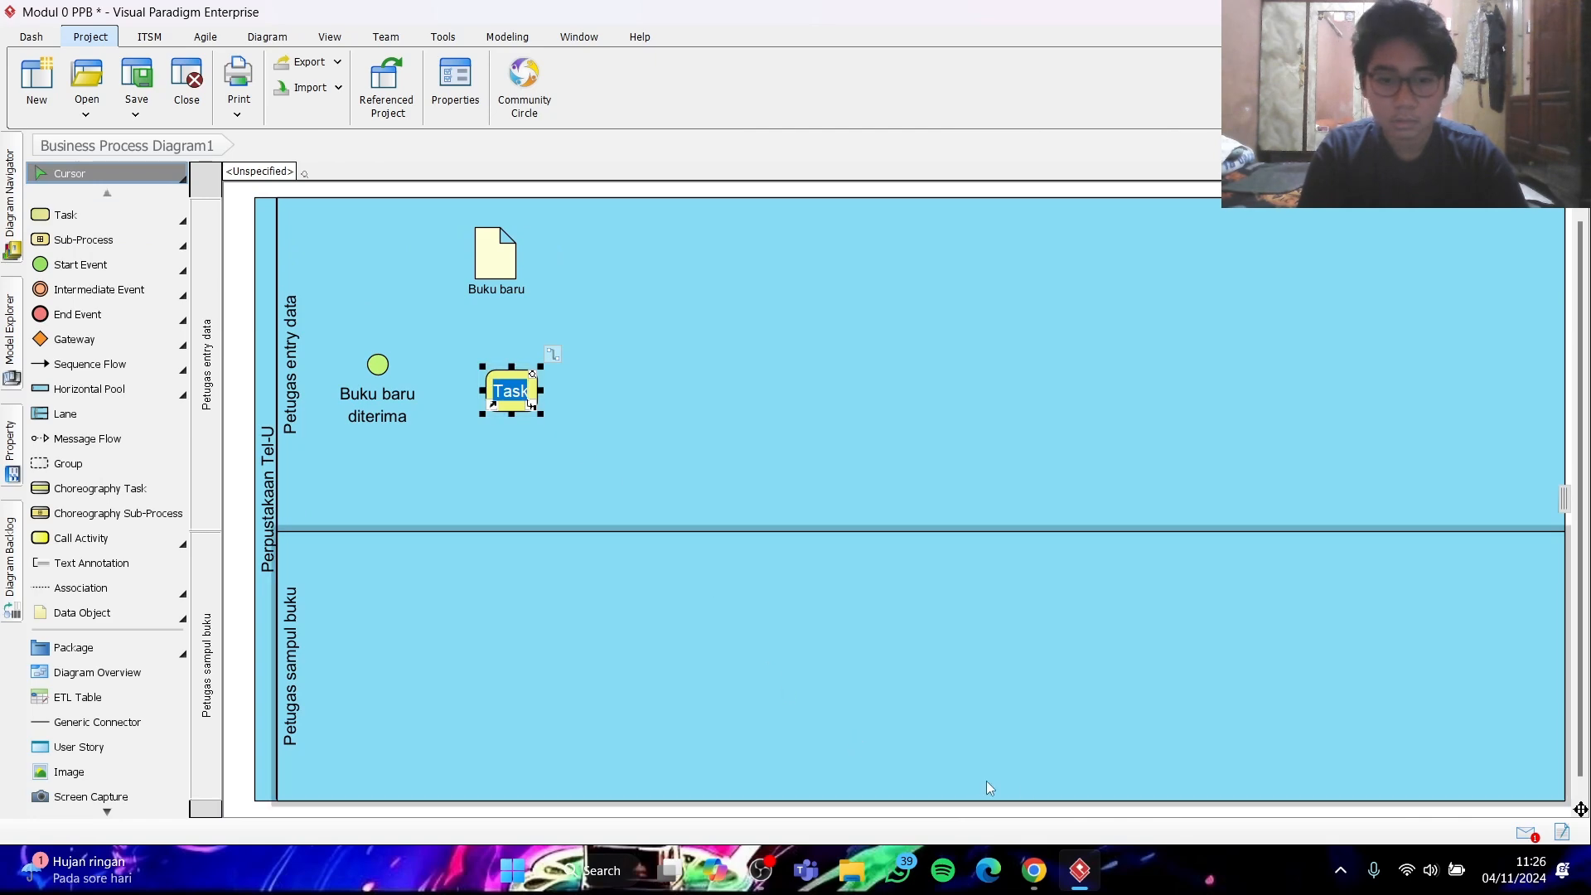
pyautogui.click(1048, 869)
pyautogui.click(1046, 869)
pyautogui.write('Memasukkan data buku')
pyautogui.press('Return')
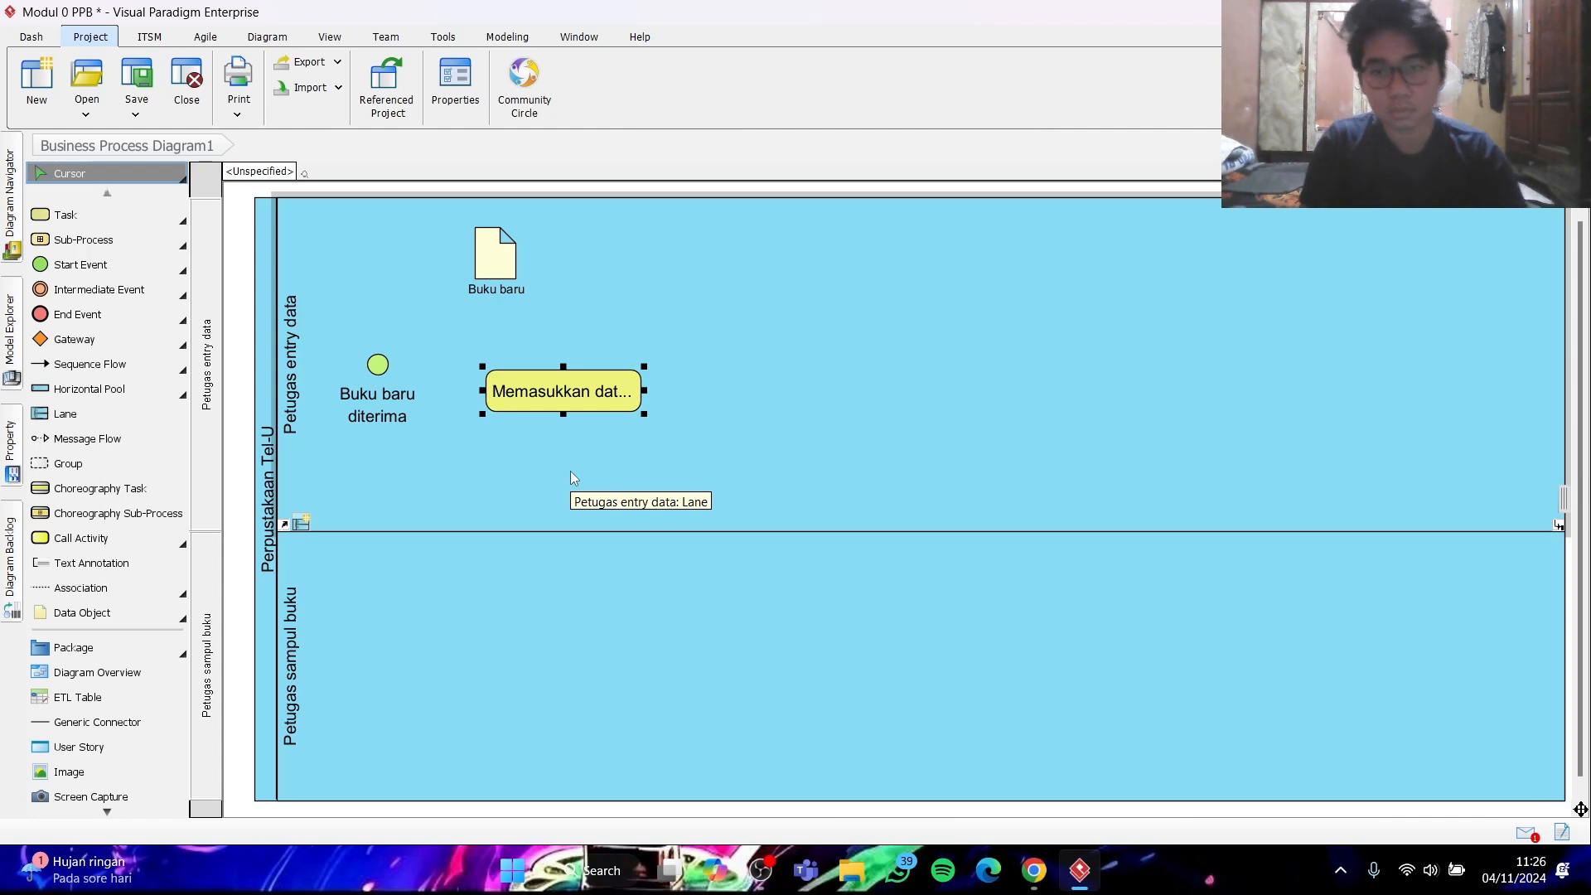
# - Resize the "Memasukkan data buku" task to fit its name on two lines, and align it with the start event and the data object
pyautogui.click(650, 424)
pyautogui.click(635, 406)
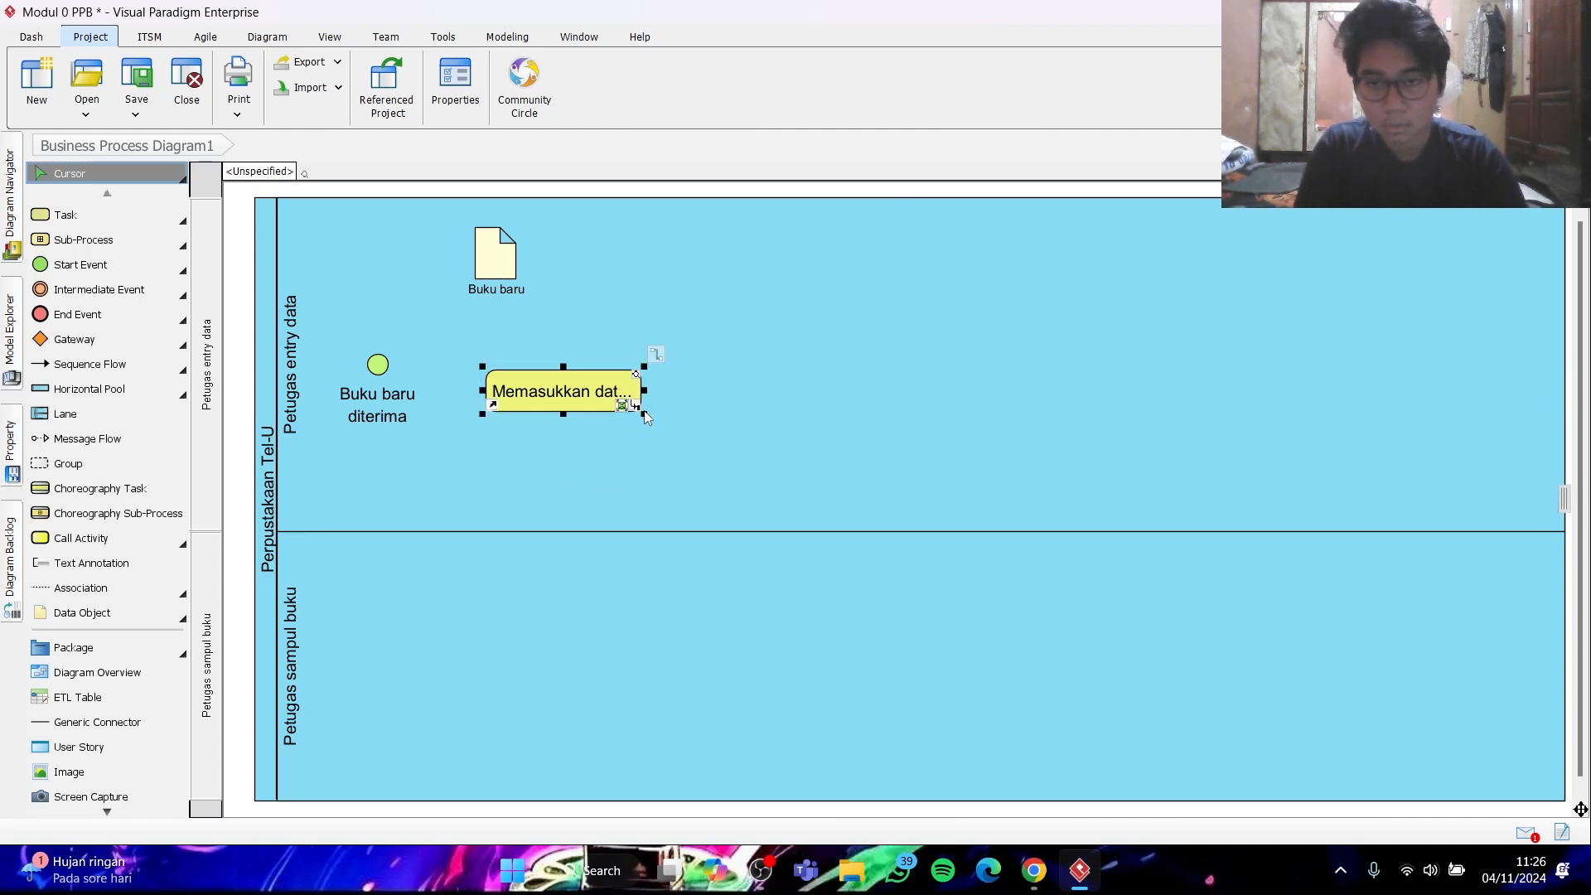
pyautogui.moveTo(645, 416); pyautogui.dragTo(599, 379)
pyautogui.moveTo(506, 255); pyautogui.dragTo(566, 255)
pyautogui.moveTo(562, 383); pyautogui.dragTo(561, 367)
pyautogui.click(545, 450)
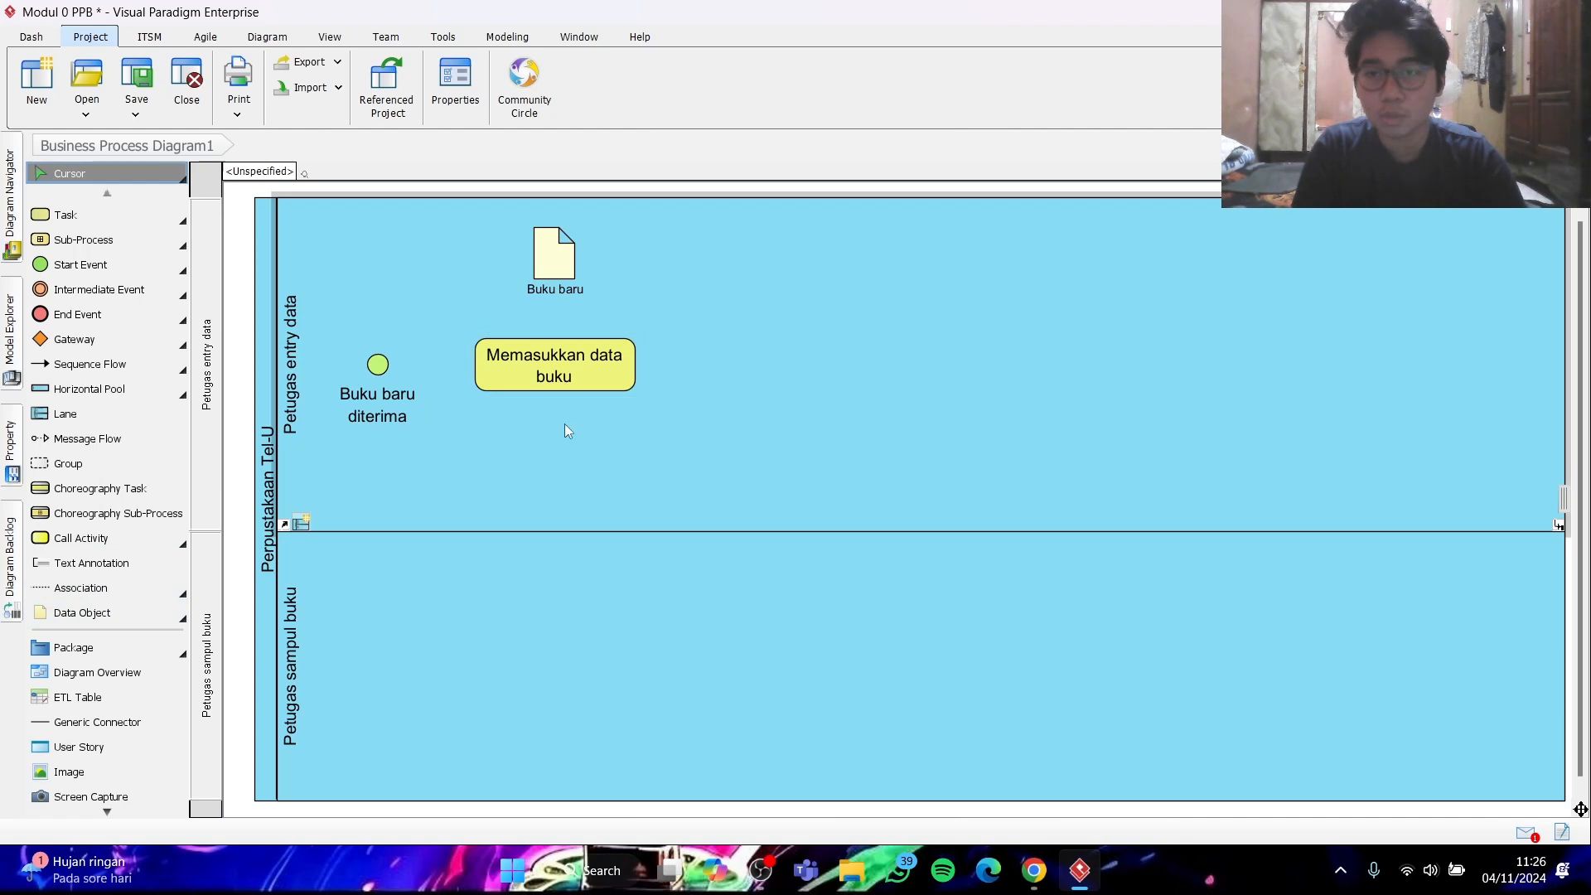
# - Place a data store below the "Memasukkan data buku" task and look up its name in the sample diagram in Chrome
pyautogui.click(188, 626)
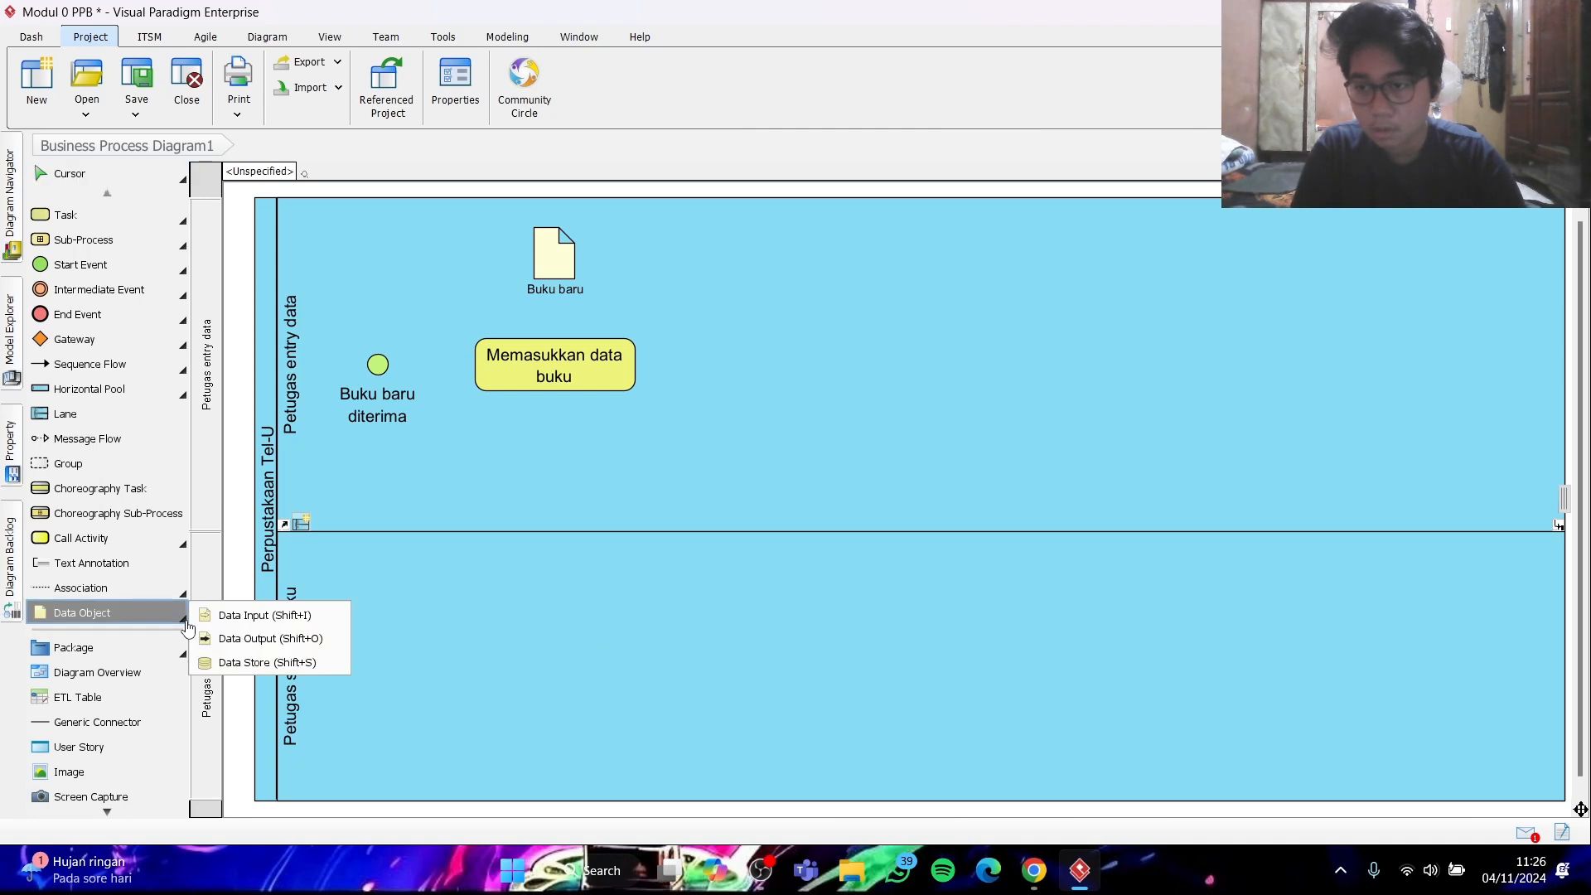
pyautogui.click(254, 660)
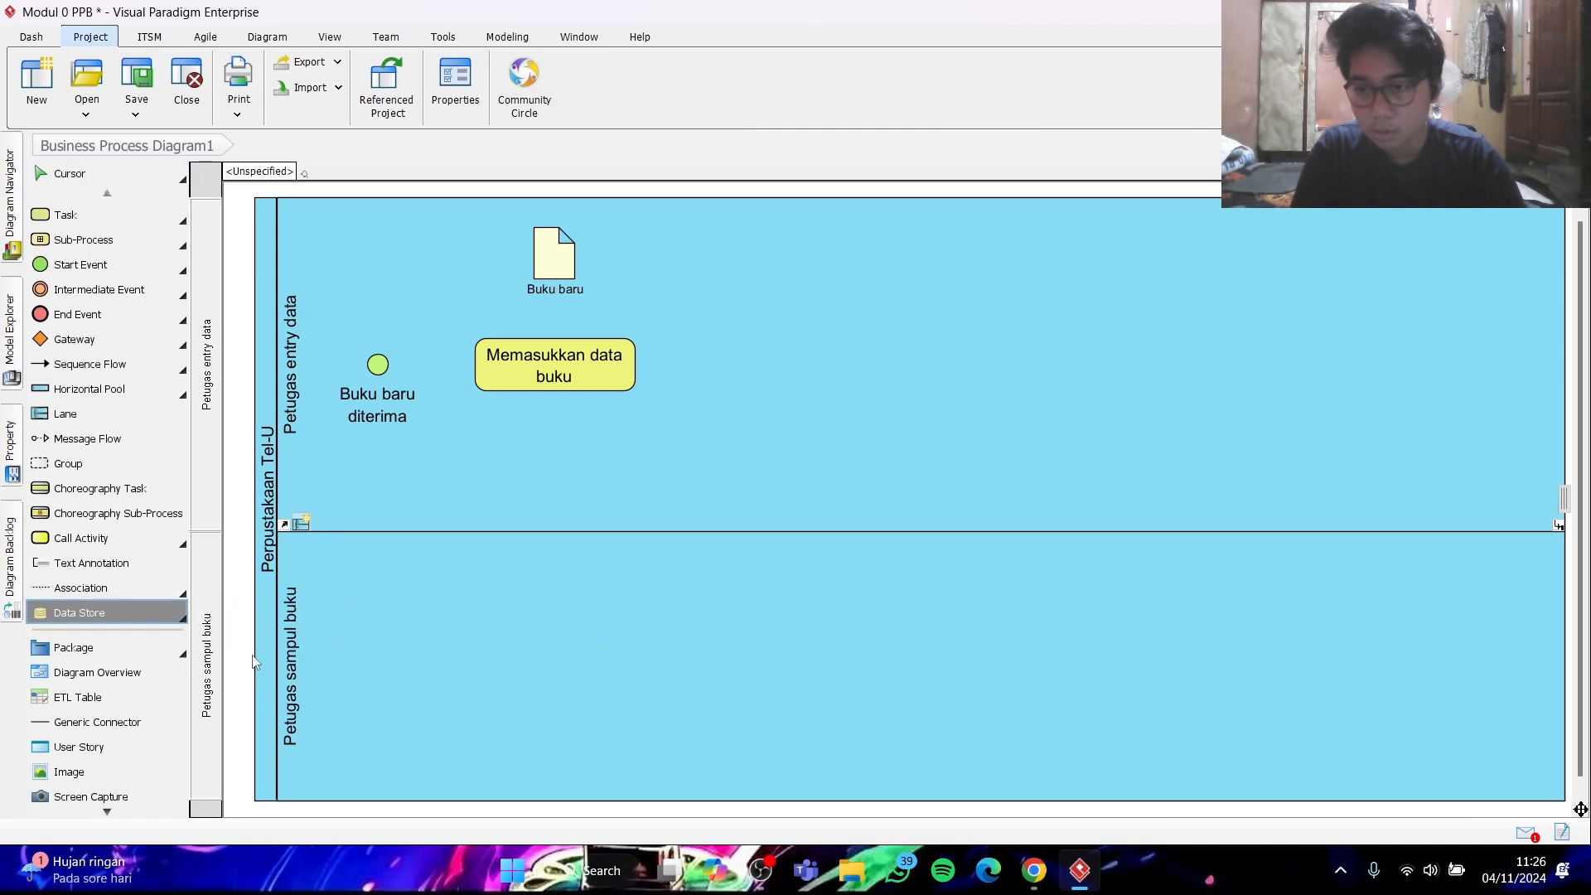
pyautogui.click(549, 455)
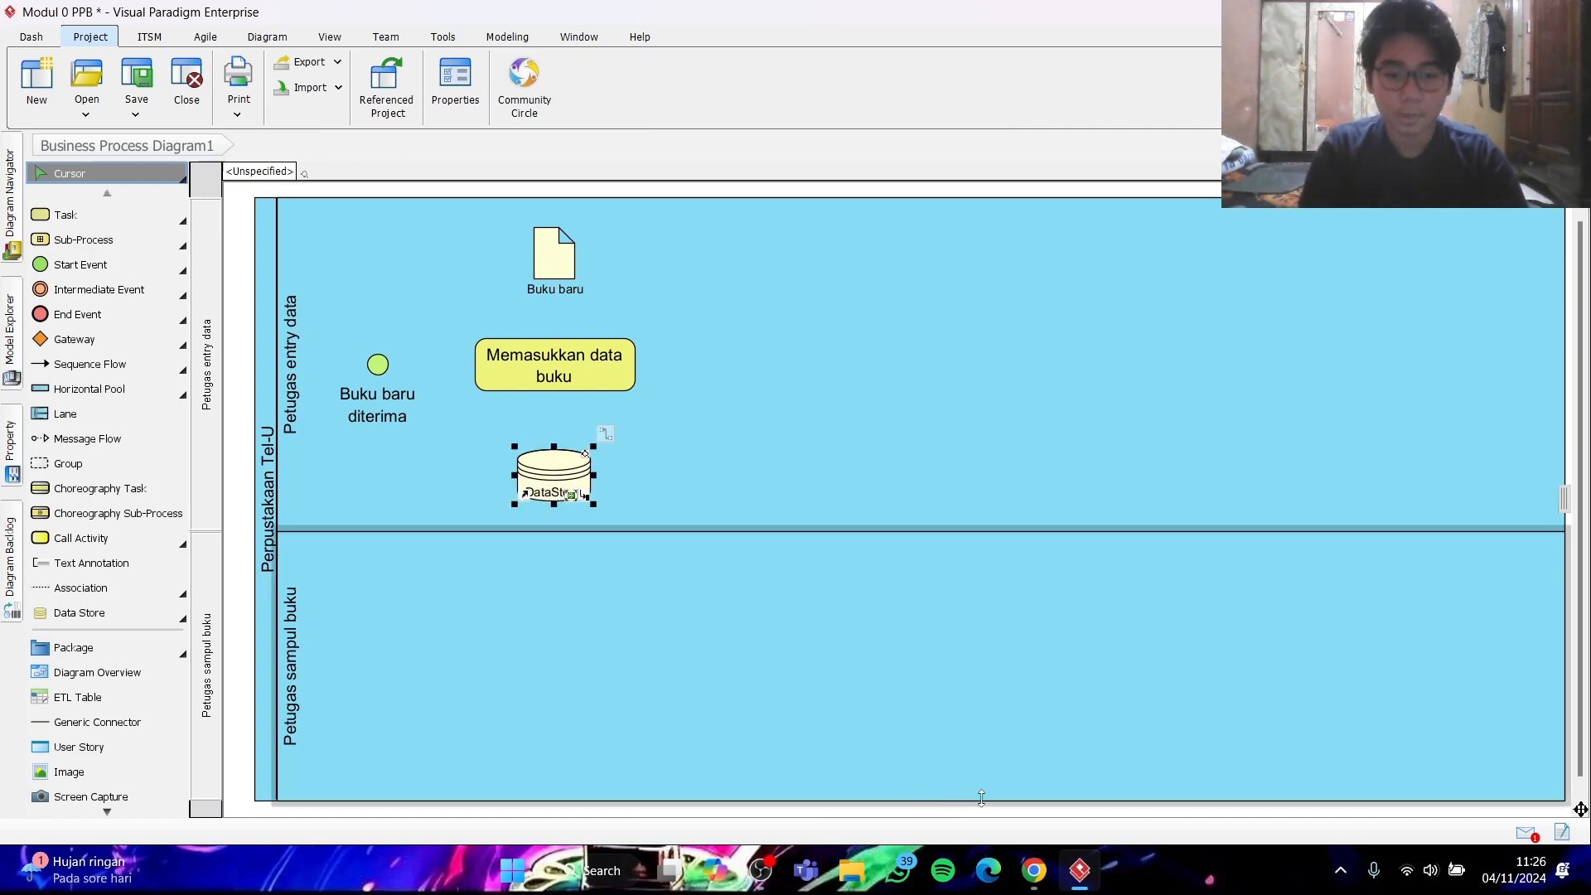
pyautogui.click(1035, 872)
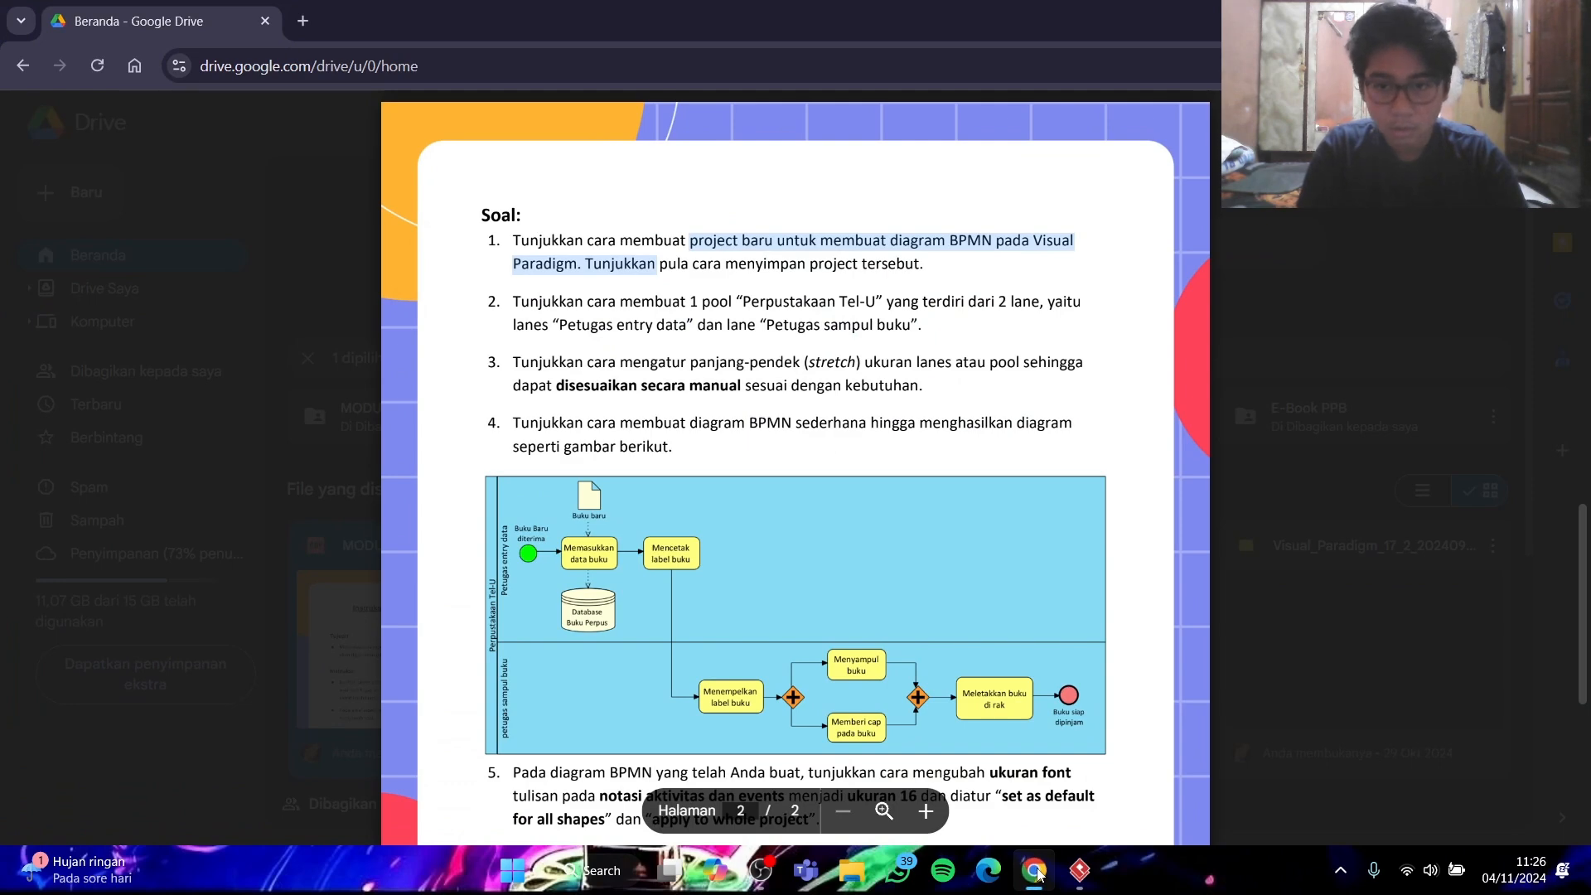
pyautogui.click(1036, 872)
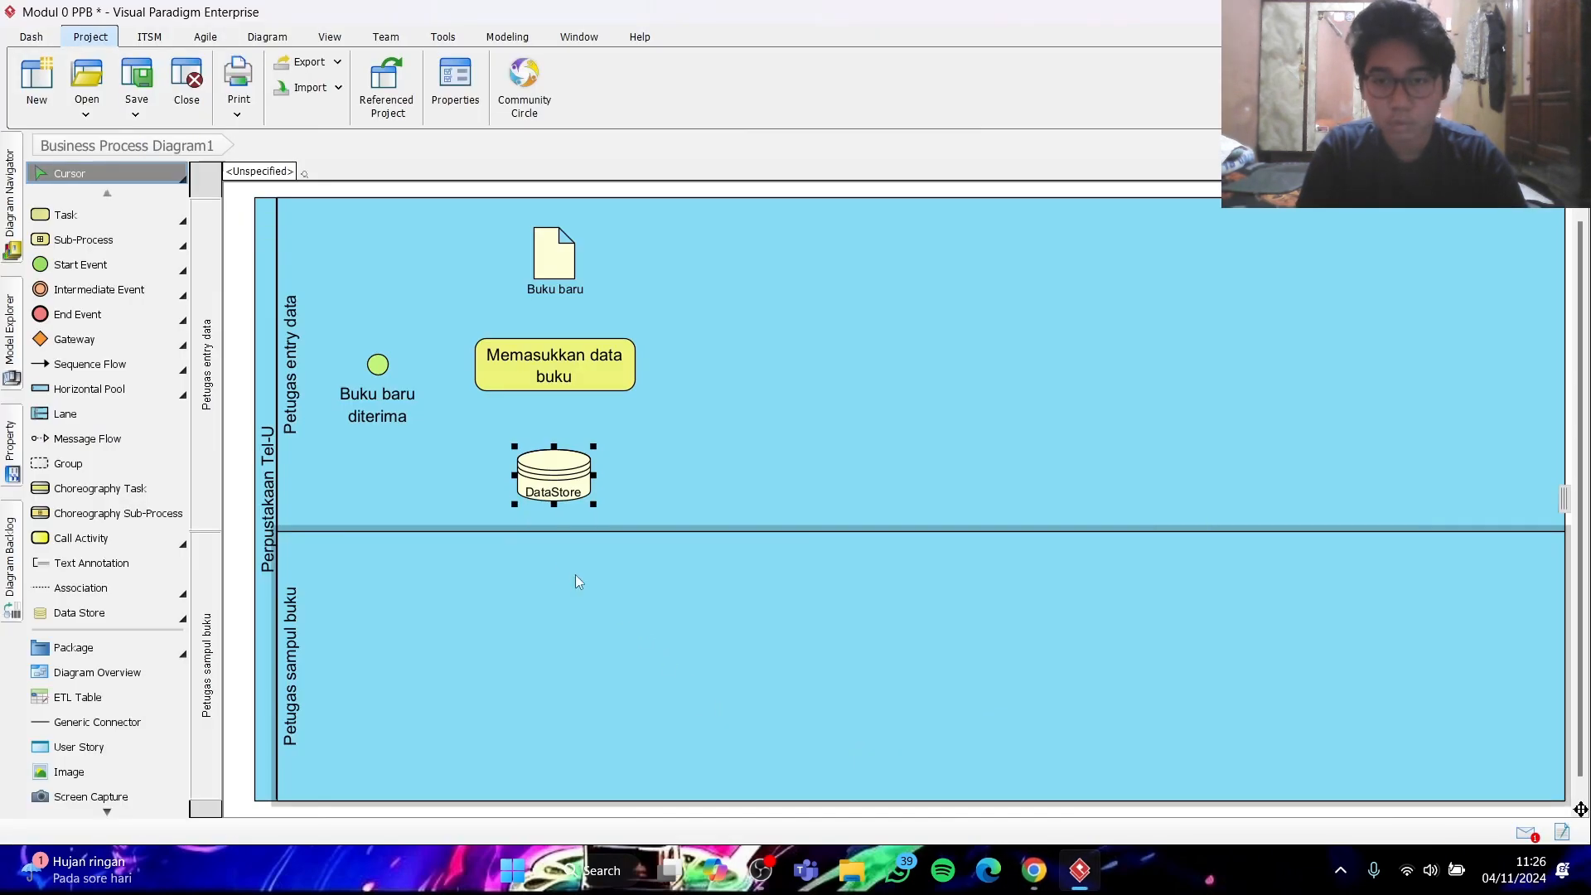
# - Name the data store "Database buku perpus" and enlarge it so the name fits on two lines
pyautogui.doubleClick(559, 495)
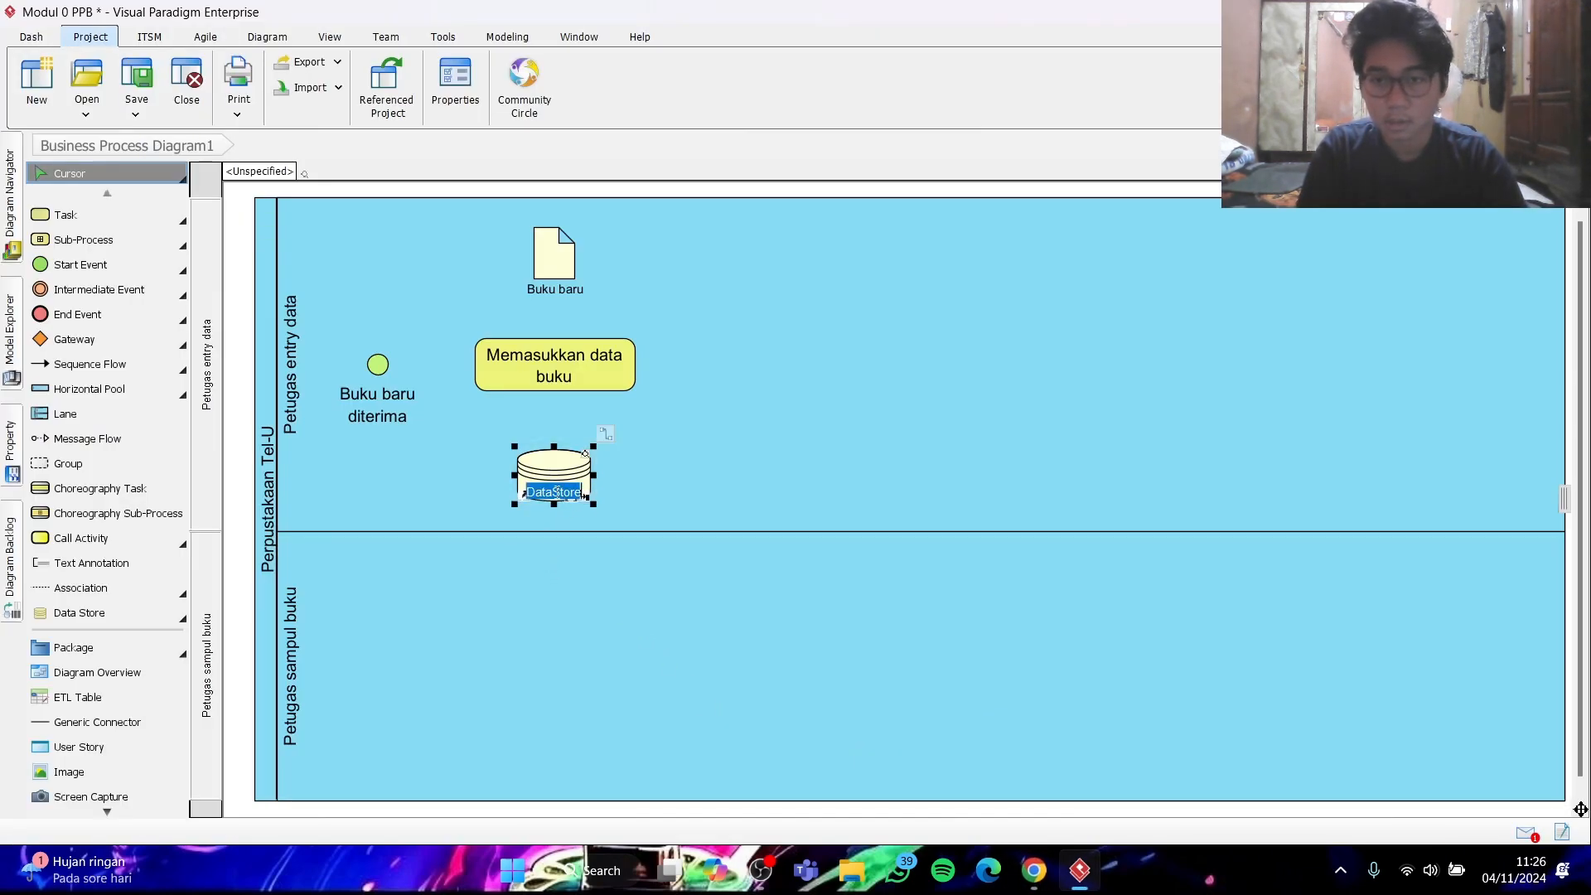
pyautogui.write('Datab')
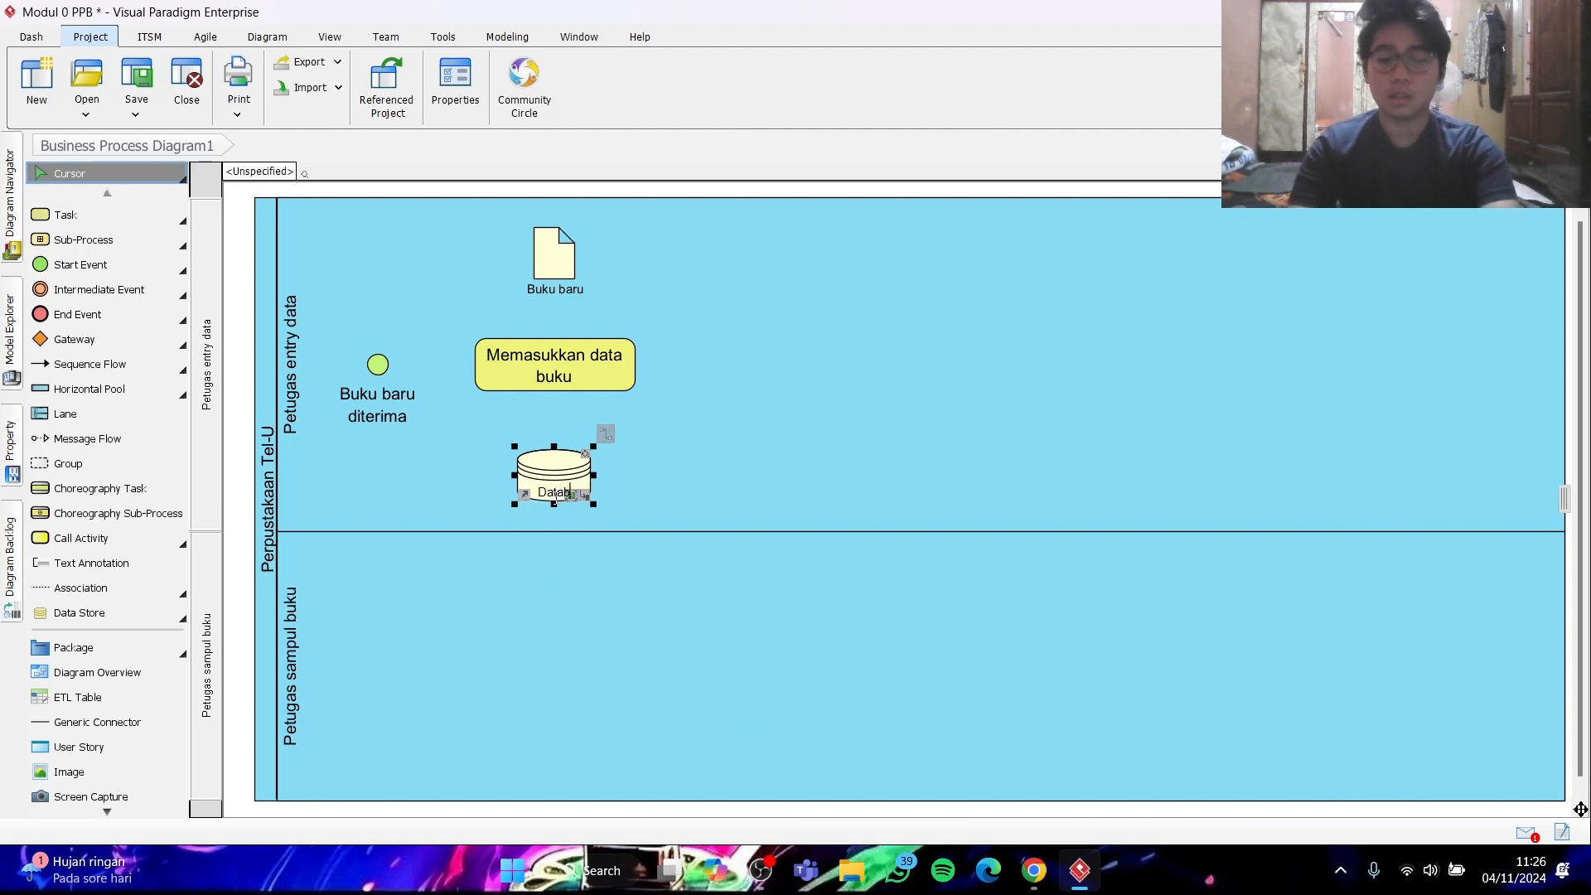
pyautogui.write('ase b')
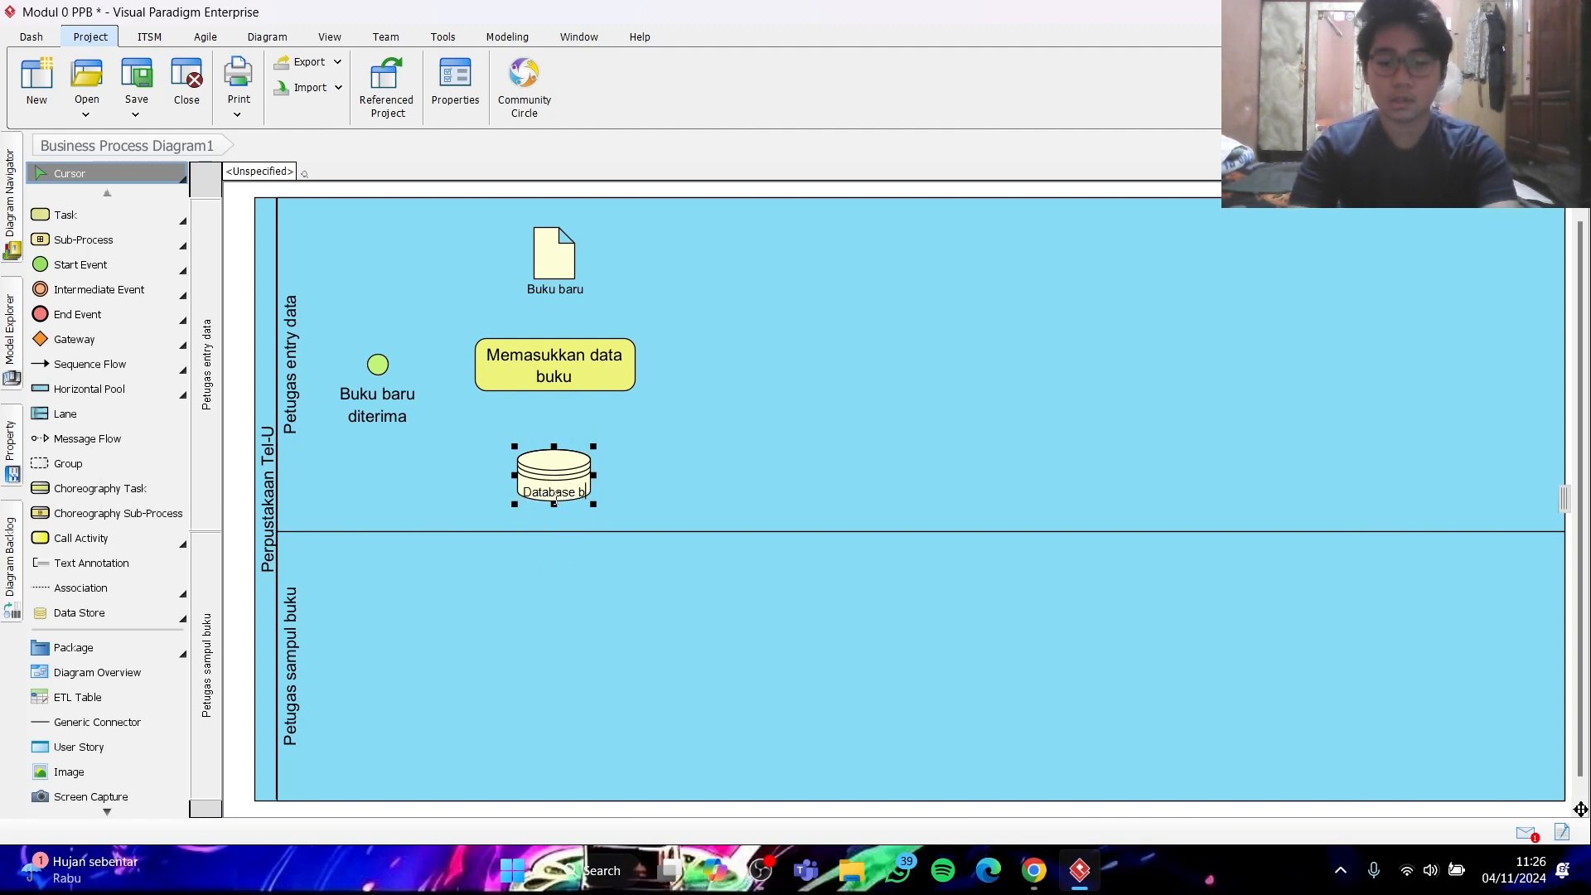
pyautogui.write('uku perpus')
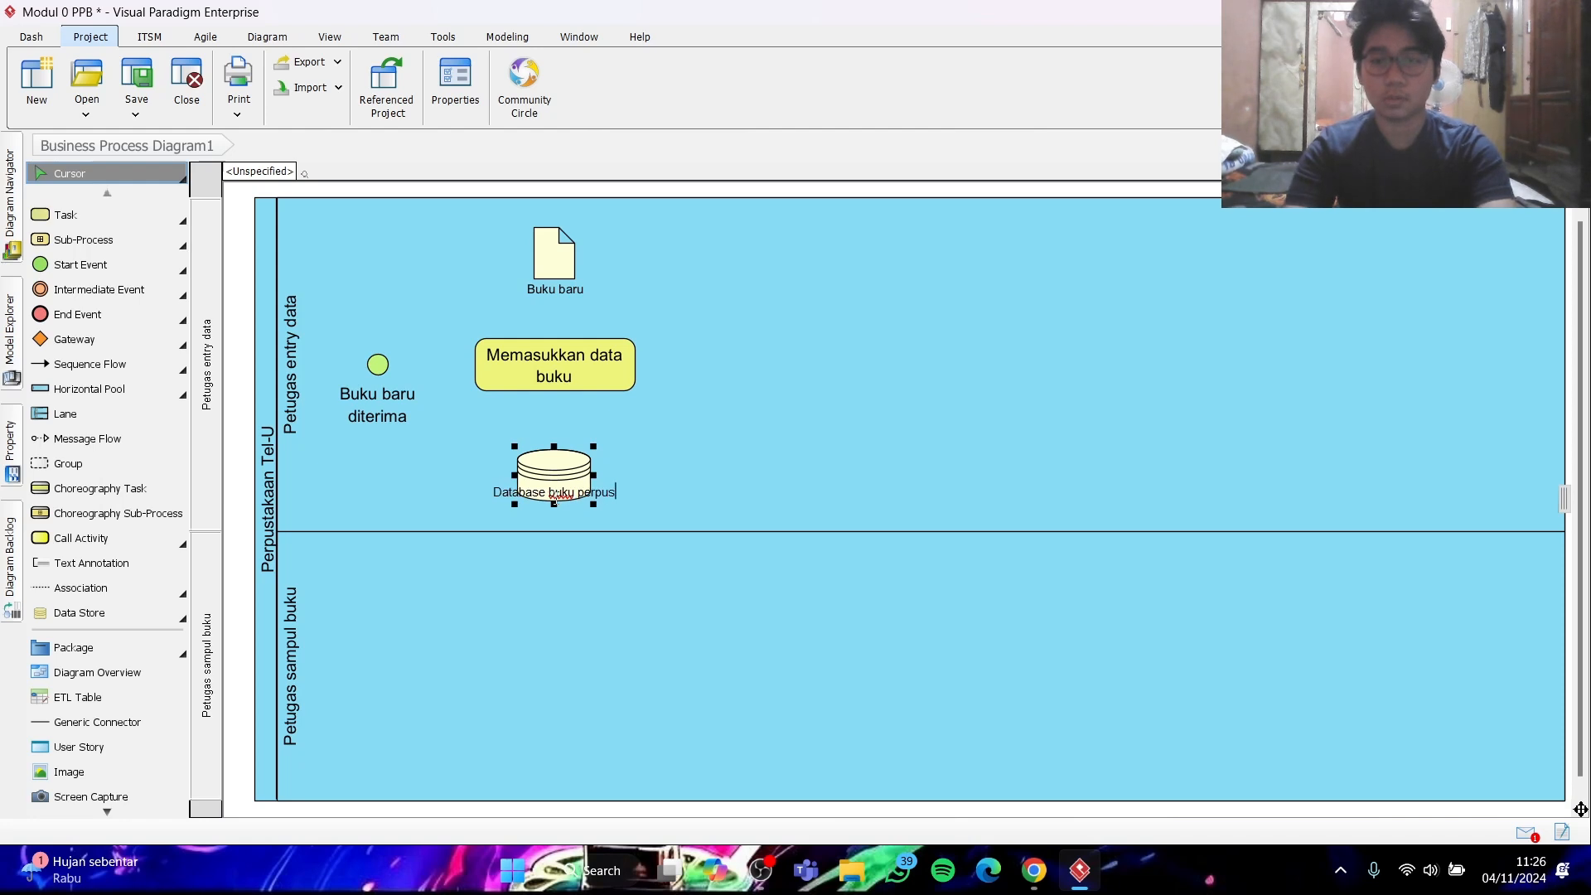
pyautogui.press('Return')
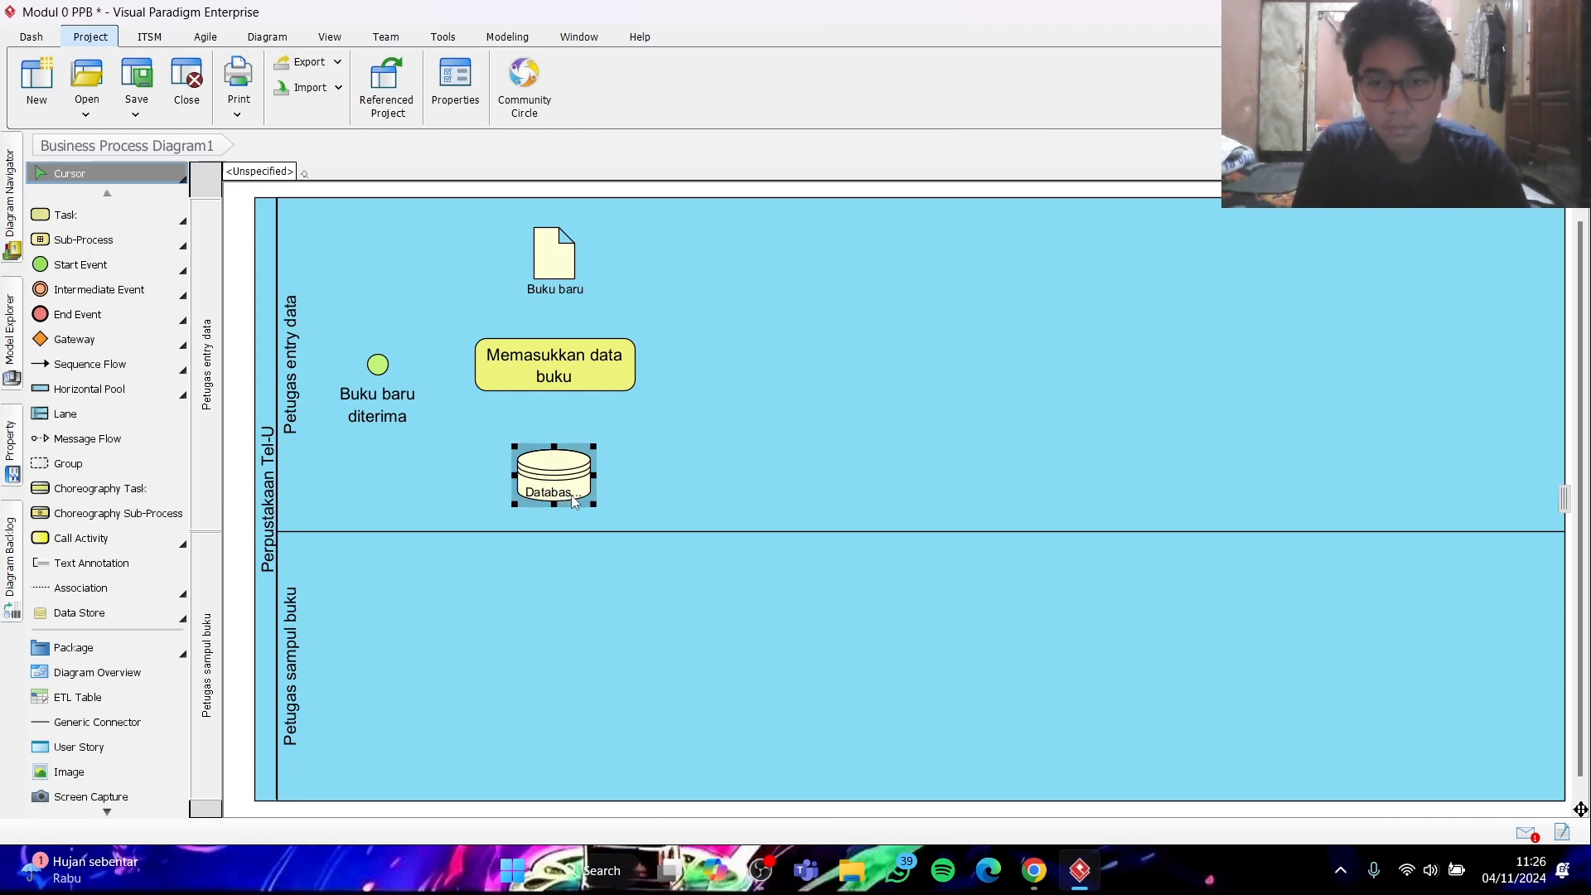
pyautogui.moveTo(593, 507)
pyautogui.mouseDown()
pyautogui.moveTo(613, 529)
pyautogui.moveTo(577, 496)
pyautogui.mouseUp()
pyautogui.click(699, 484)
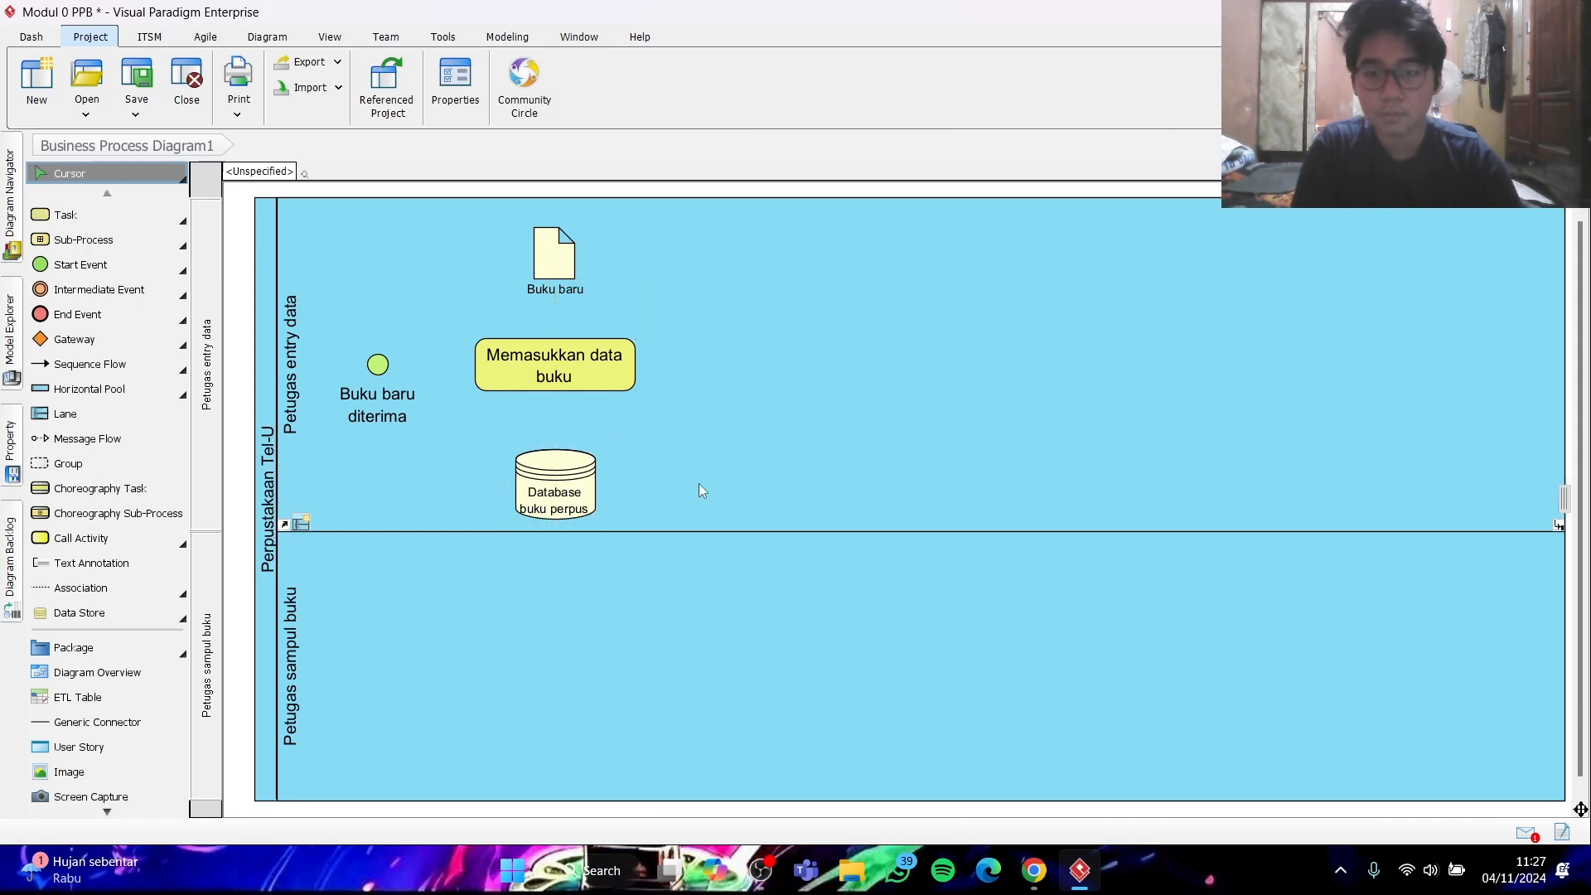
# - Check the sample diagram in Chrome and place a new task to the right of "Memasukkan data buku"
pyautogui.click(1035, 878)
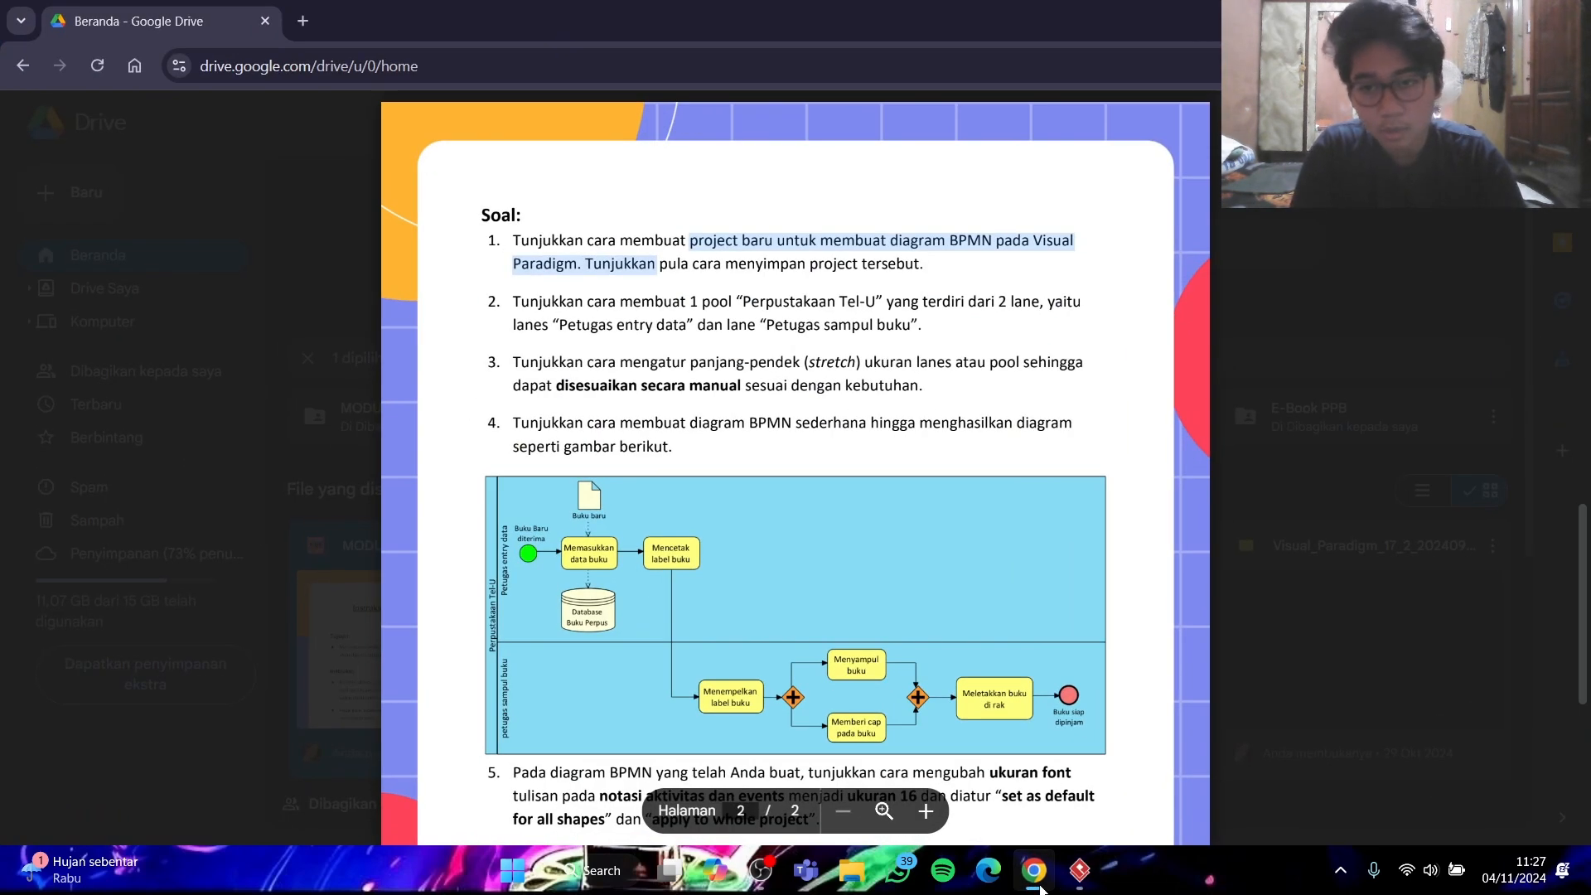
pyautogui.click(1078, 870)
pyautogui.click(102, 213)
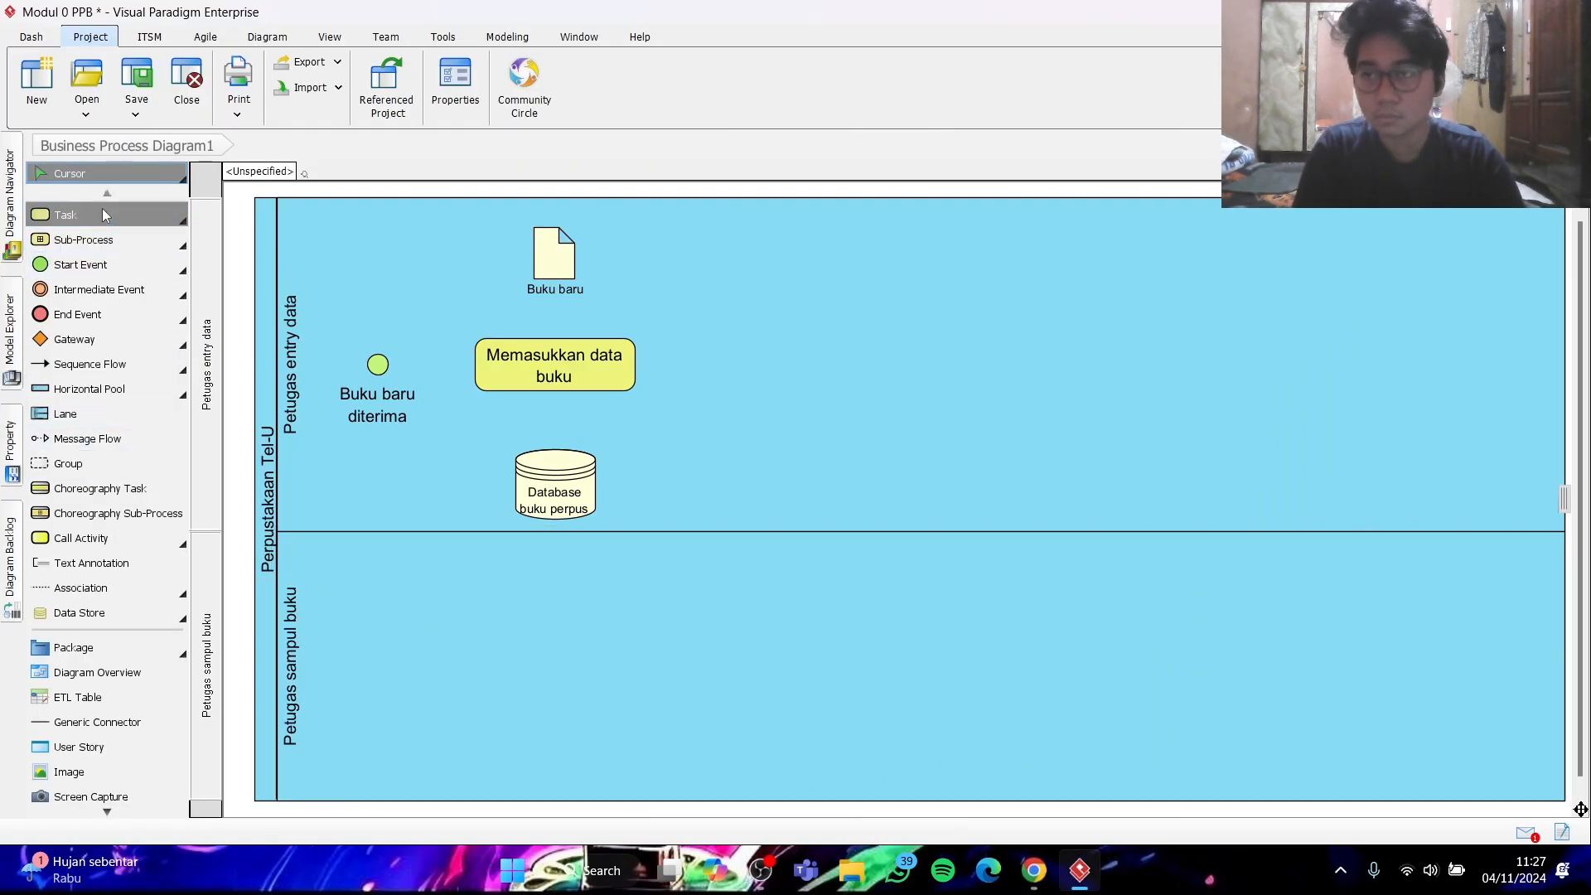
pyautogui.click(863, 358)
pyautogui.click(877, 373)
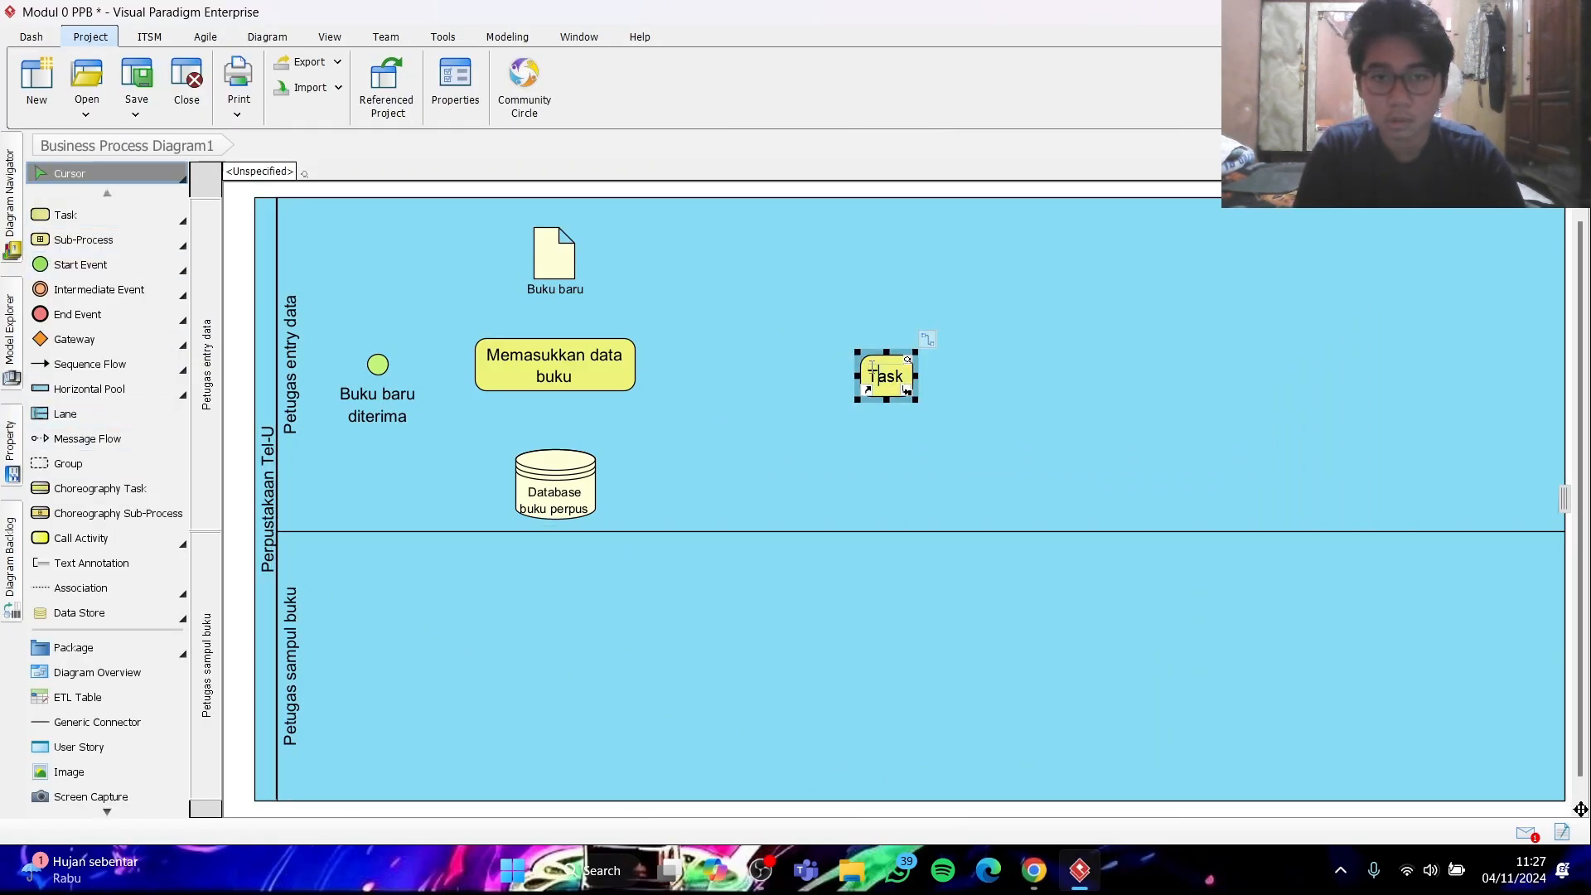
# - Name the new task "Mencetak label buku", resize it for two lines of text and align it beside "Memasukkan data buku"
pyautogui.write('Mencetak a')
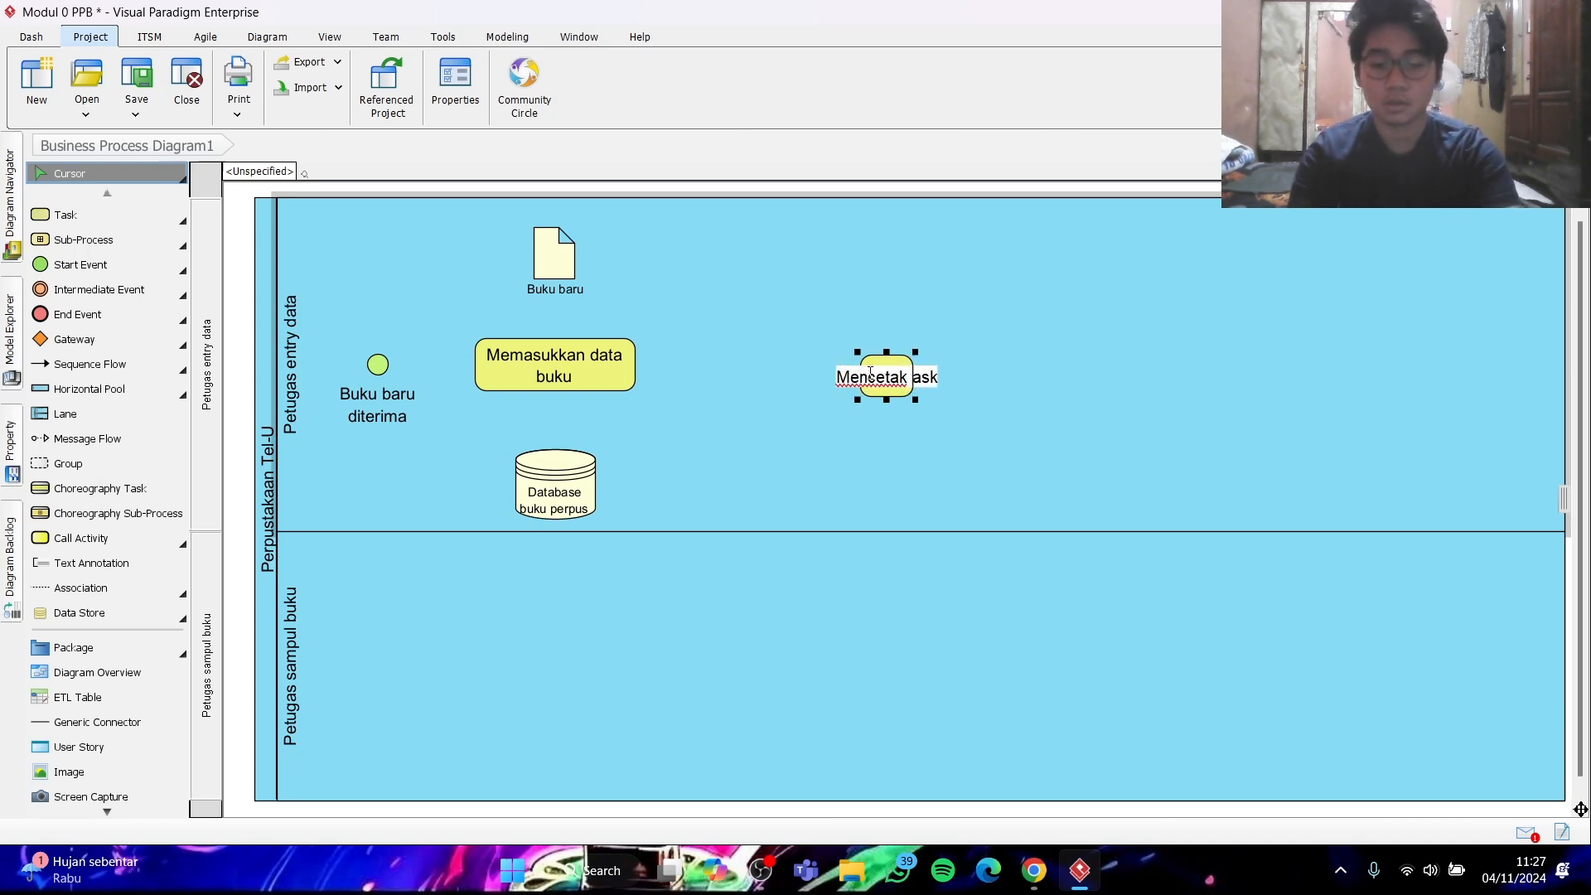
pyautogui.press('BackSpace')
pyautogui.press('BackSpace')
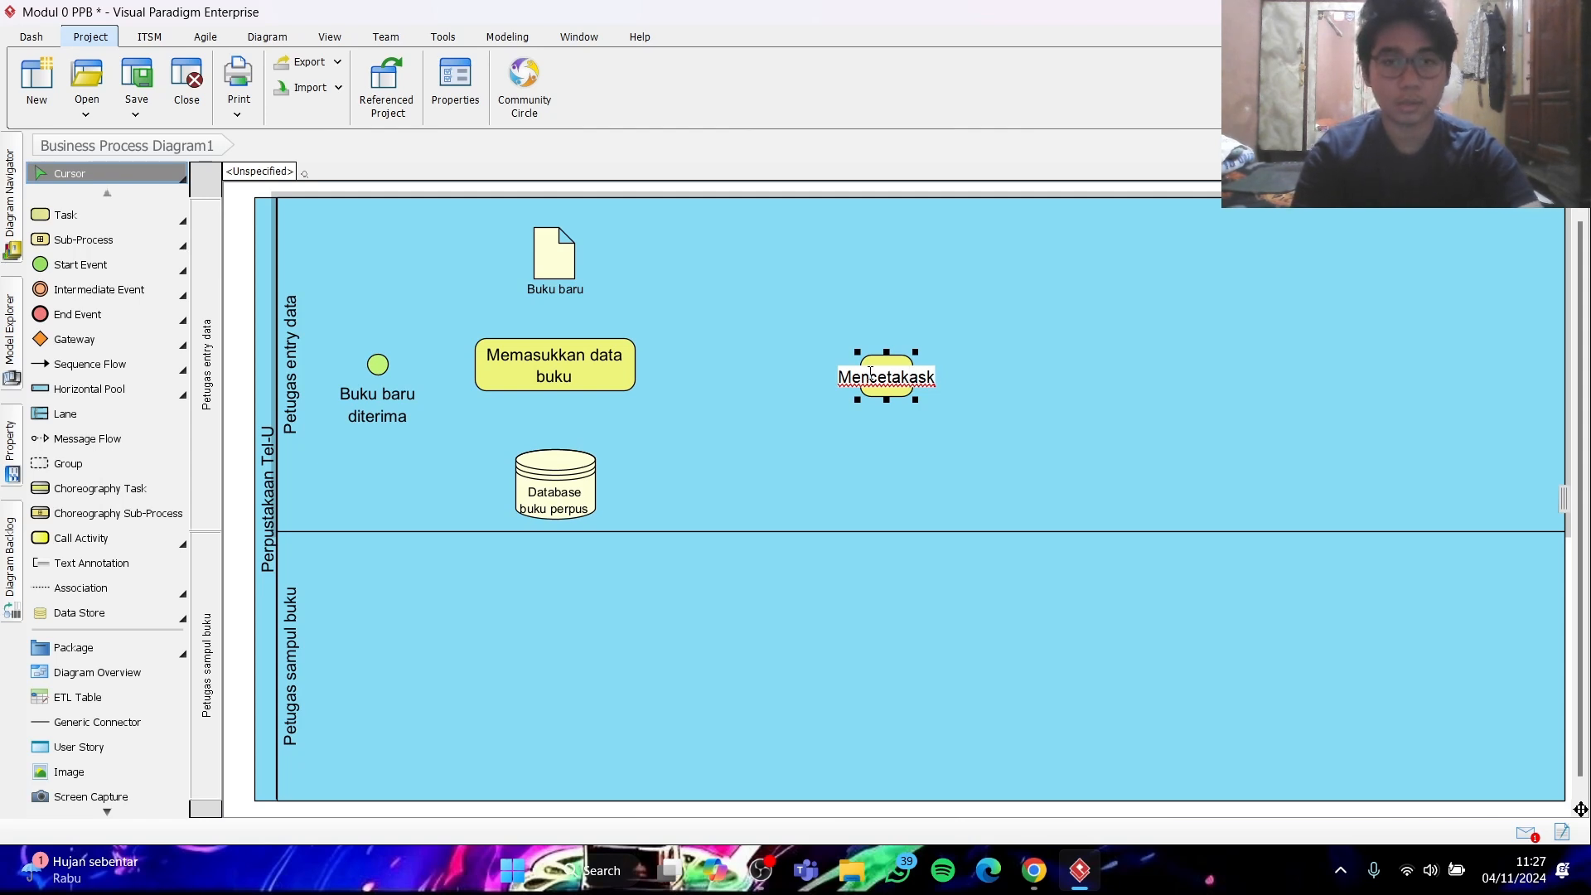
pyautogui.press('BackSpace')
pyautogui.press('BackSpace')
pyautogui.press('BackSpace')
pyautogui.write('laebl')
pyautogui.press('BackSpace')
pyautogui.press('BackSpace')
pyautogui.press('BackSpace')
pyautogui.write('bel buku')
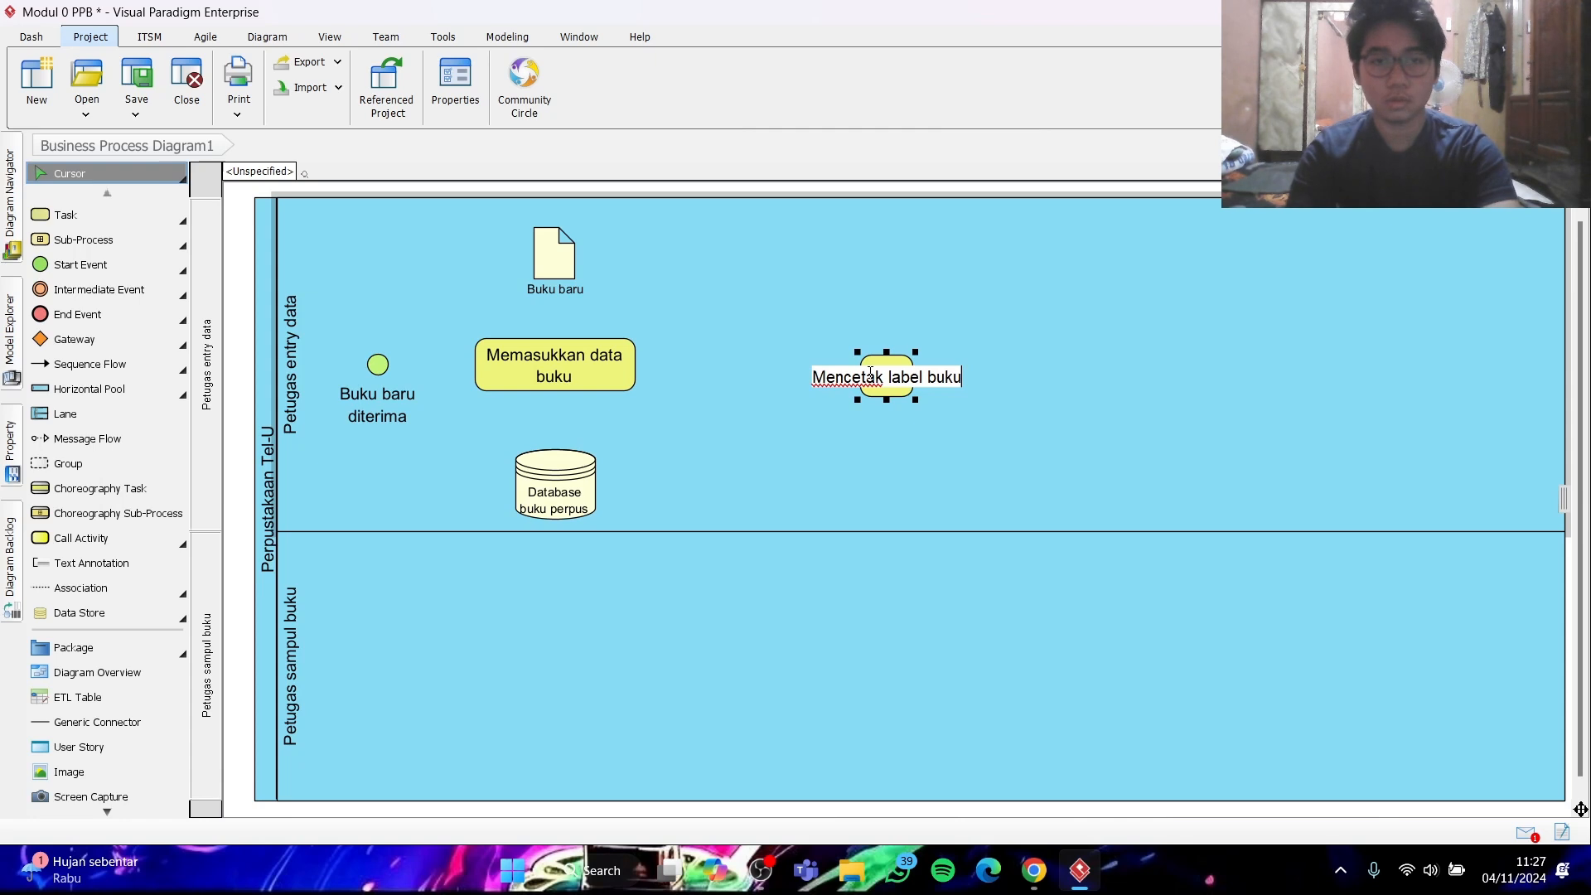
pyautogui.press('Return')
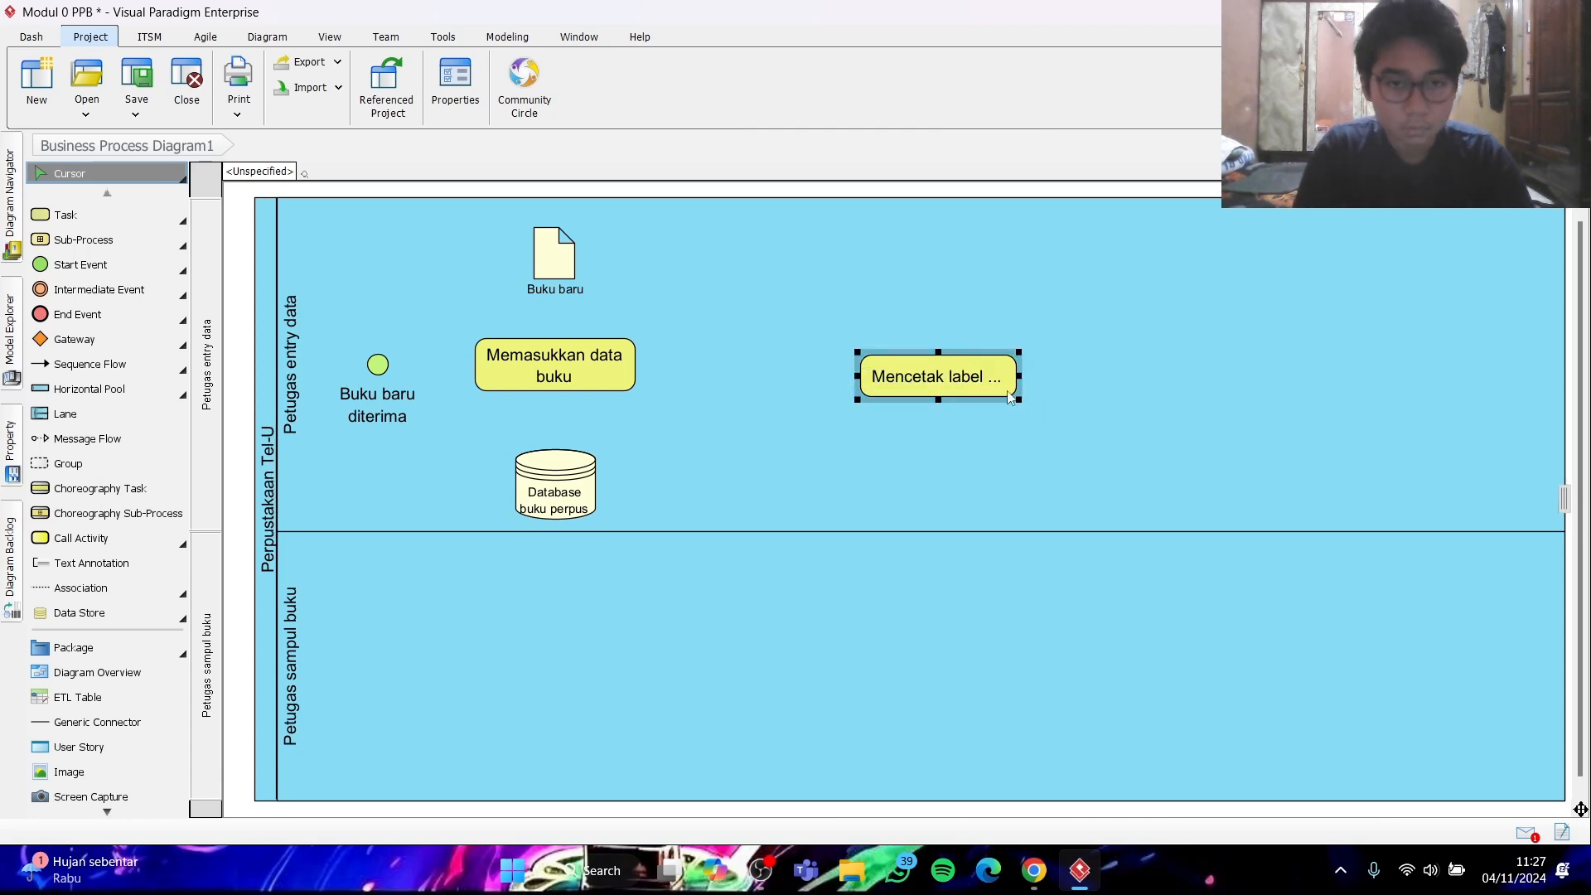
pyautogui.moveTo(1019, 402); pyautogui.dragTo(790, 383)
pyautogui.click(1107, 389)
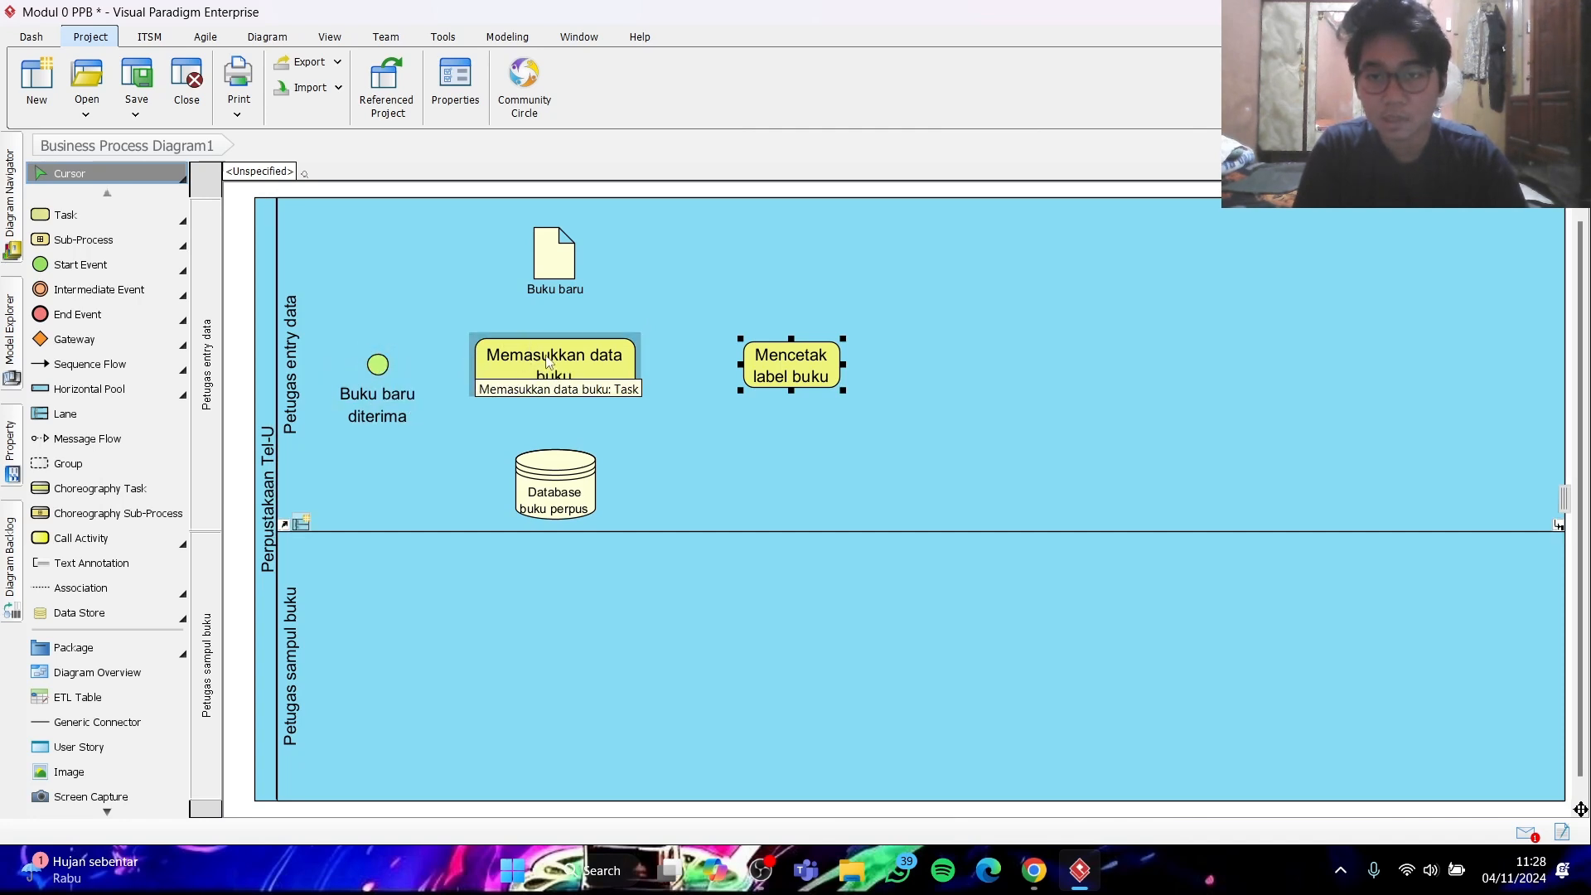
# - Connect the start event to "Memasukkan data buku" and that task to "Mencetak label buku" with sequence flows
pyautogui.click(116, 363)
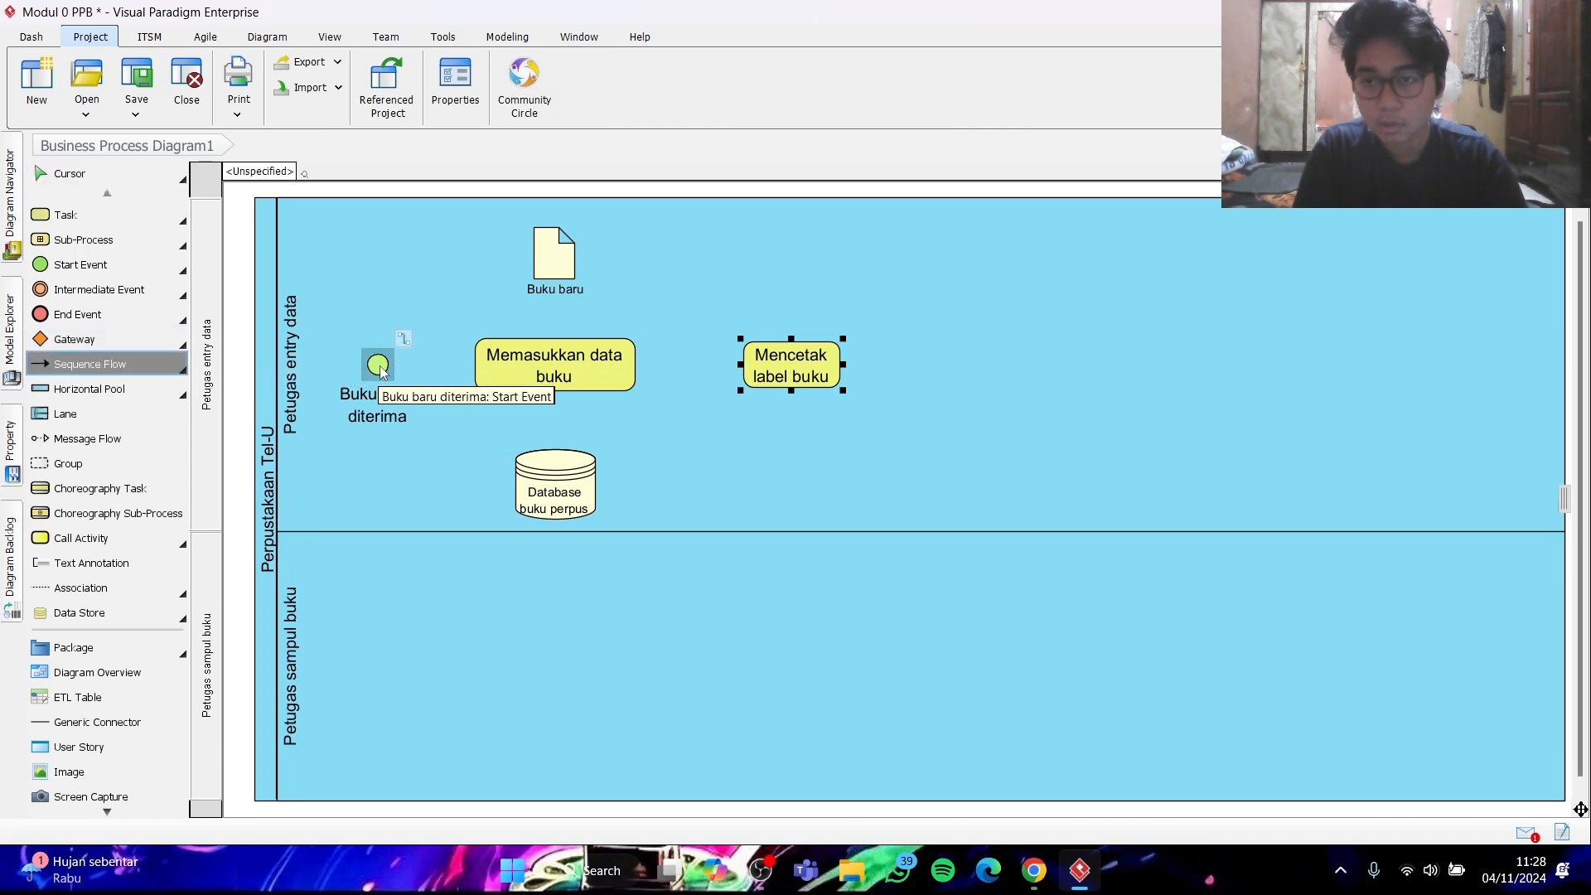
pyautogui.moveTo(380, 369); pyautogui.dragTo(485, 369)
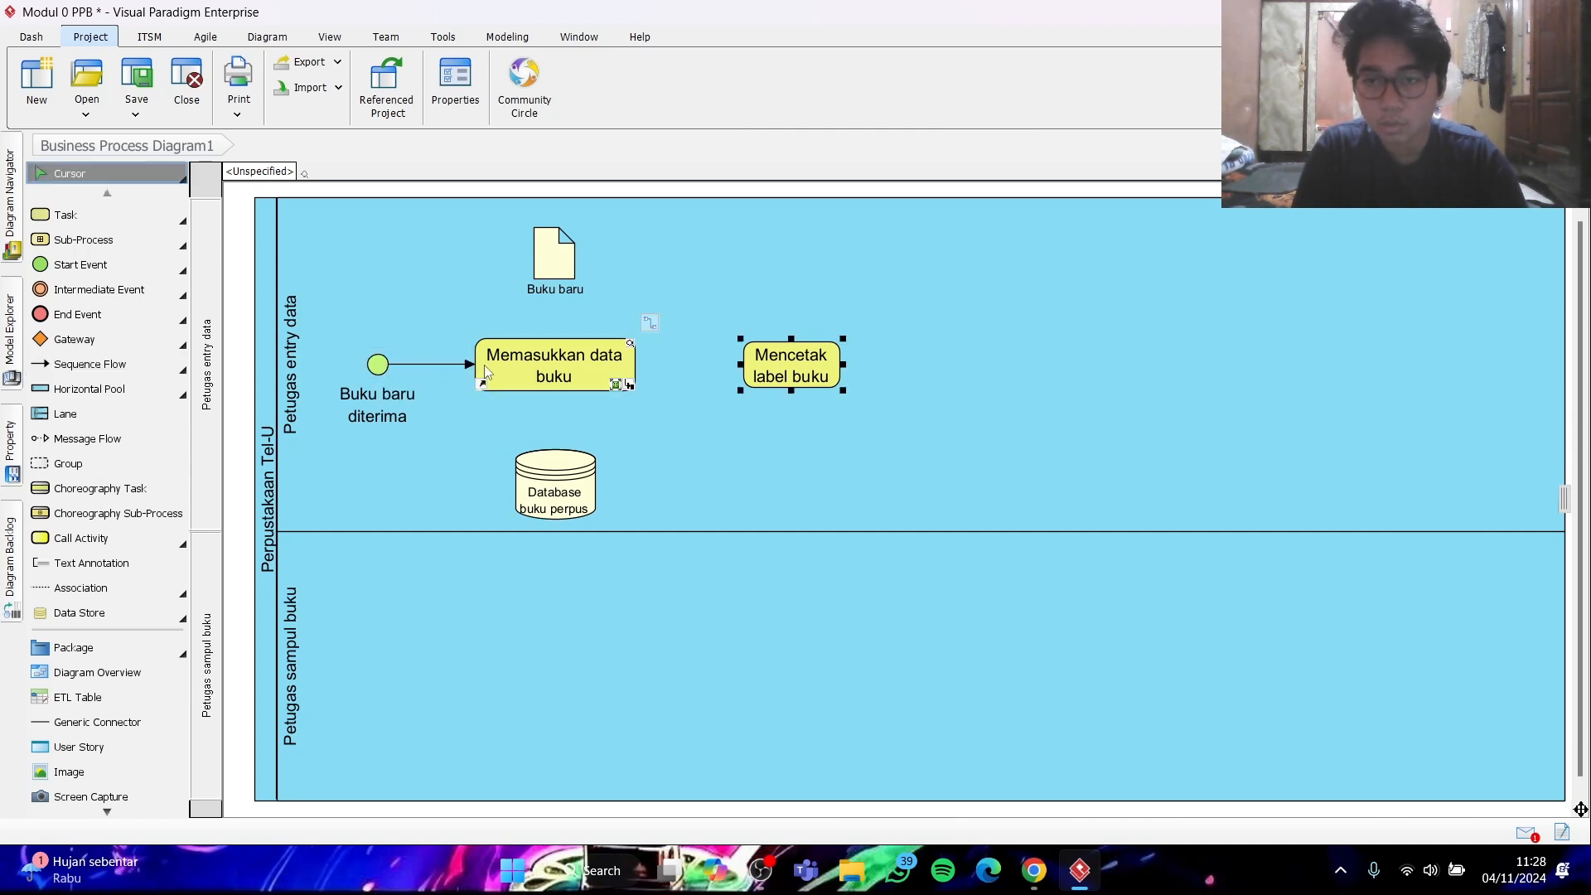
pyautogui.click(137, 368)
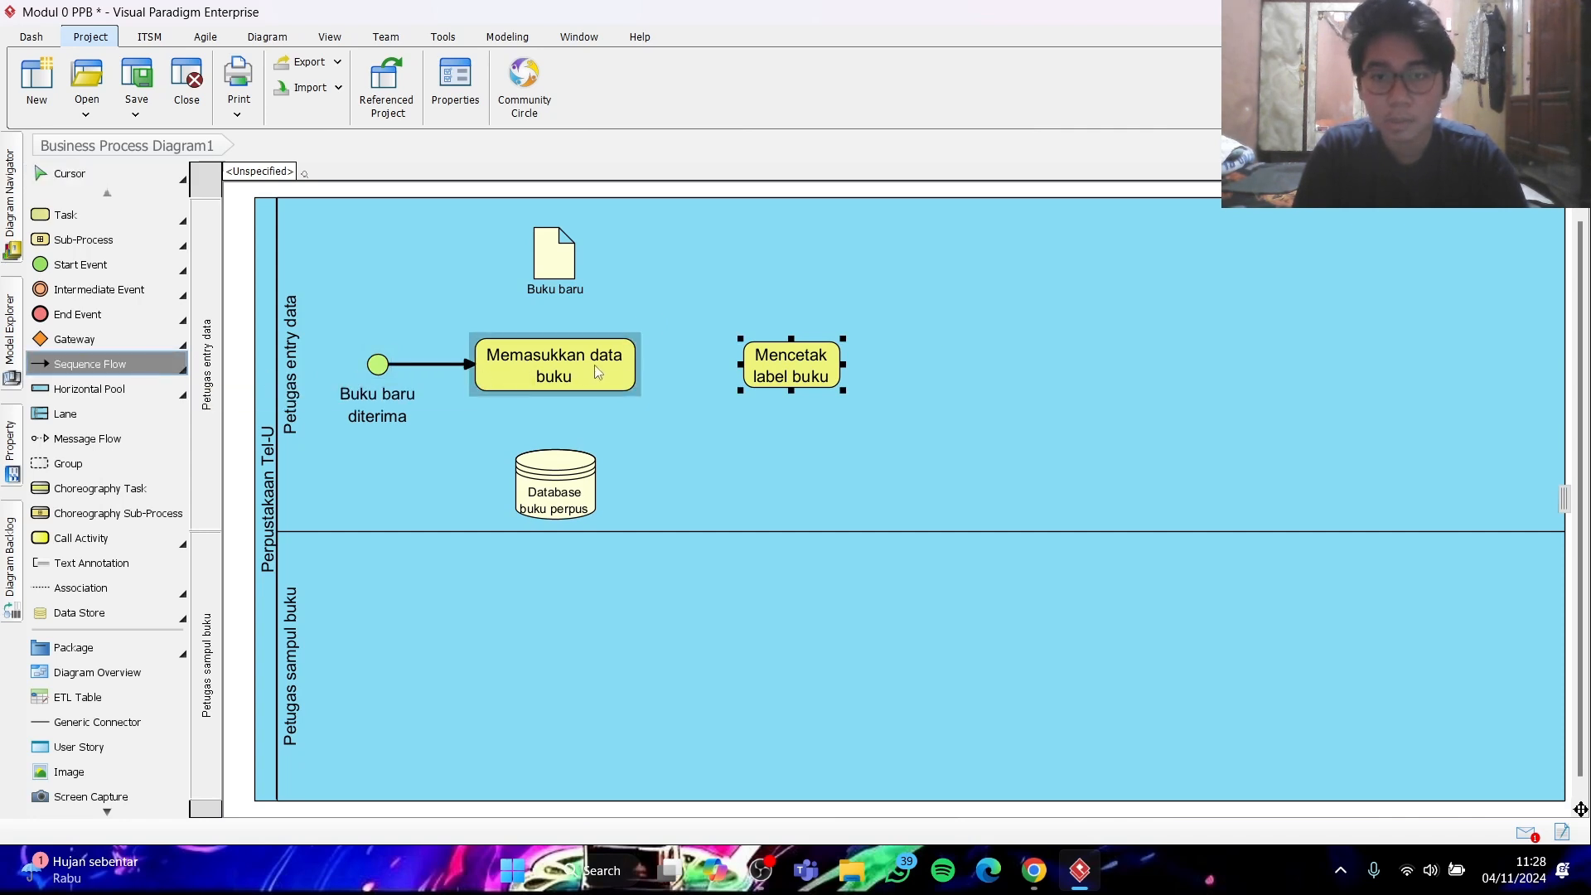
pyautogui.moveTo(627, 372); pyautogui.dragTo(752, 374)
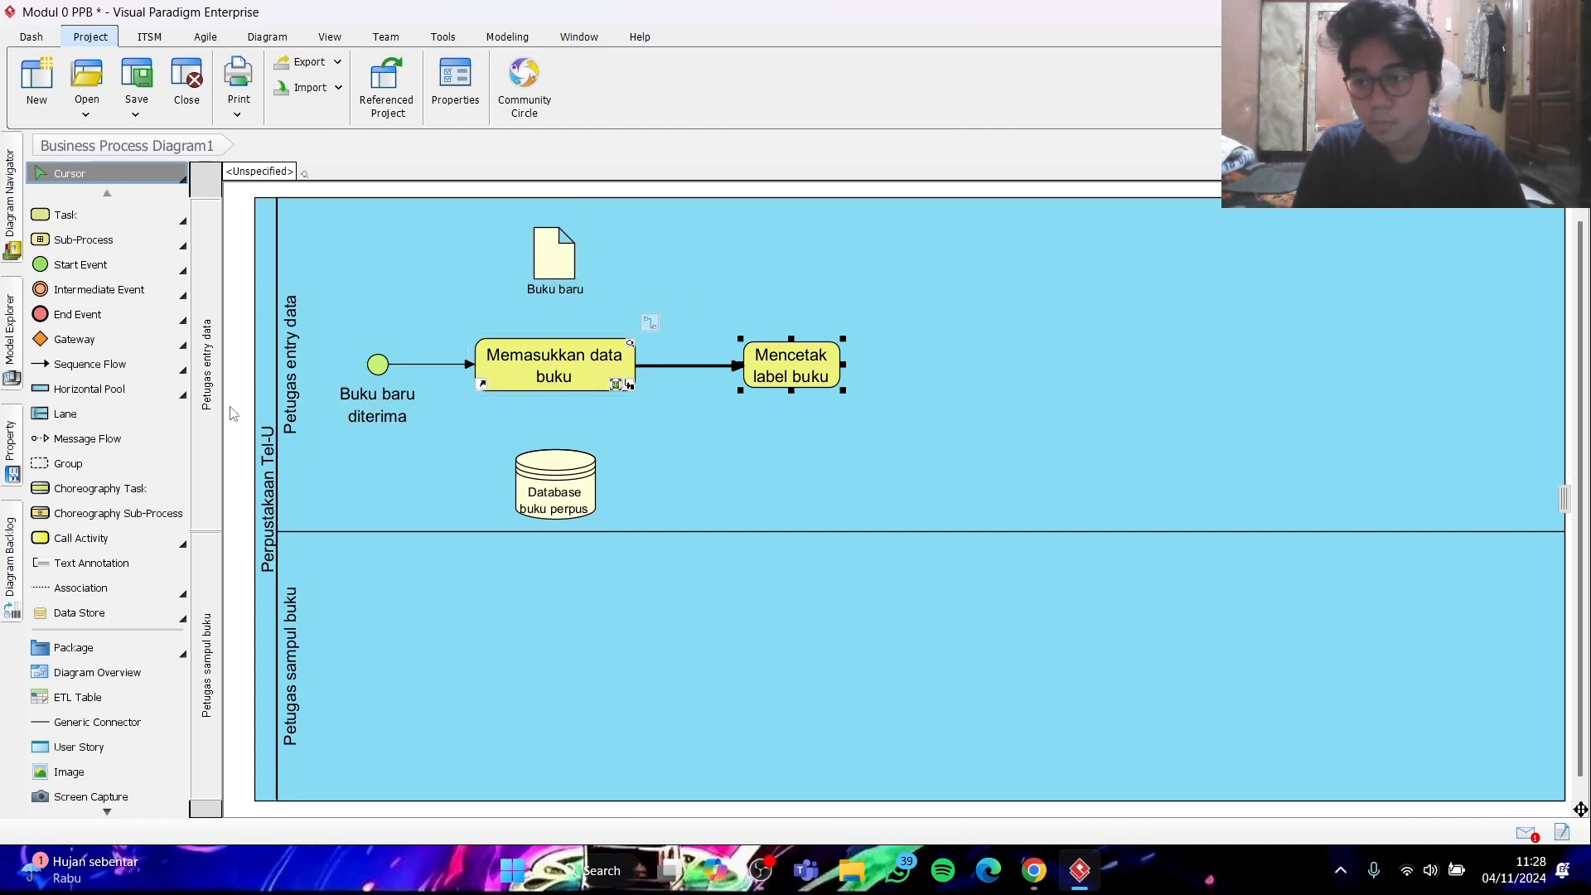
# - Add data associations from "Buku baru" to "Memasukkan data buku" and on to "Database buku perpus", and move "Mencetak label buku" slightly closer
pyautogui.click(186, 604)
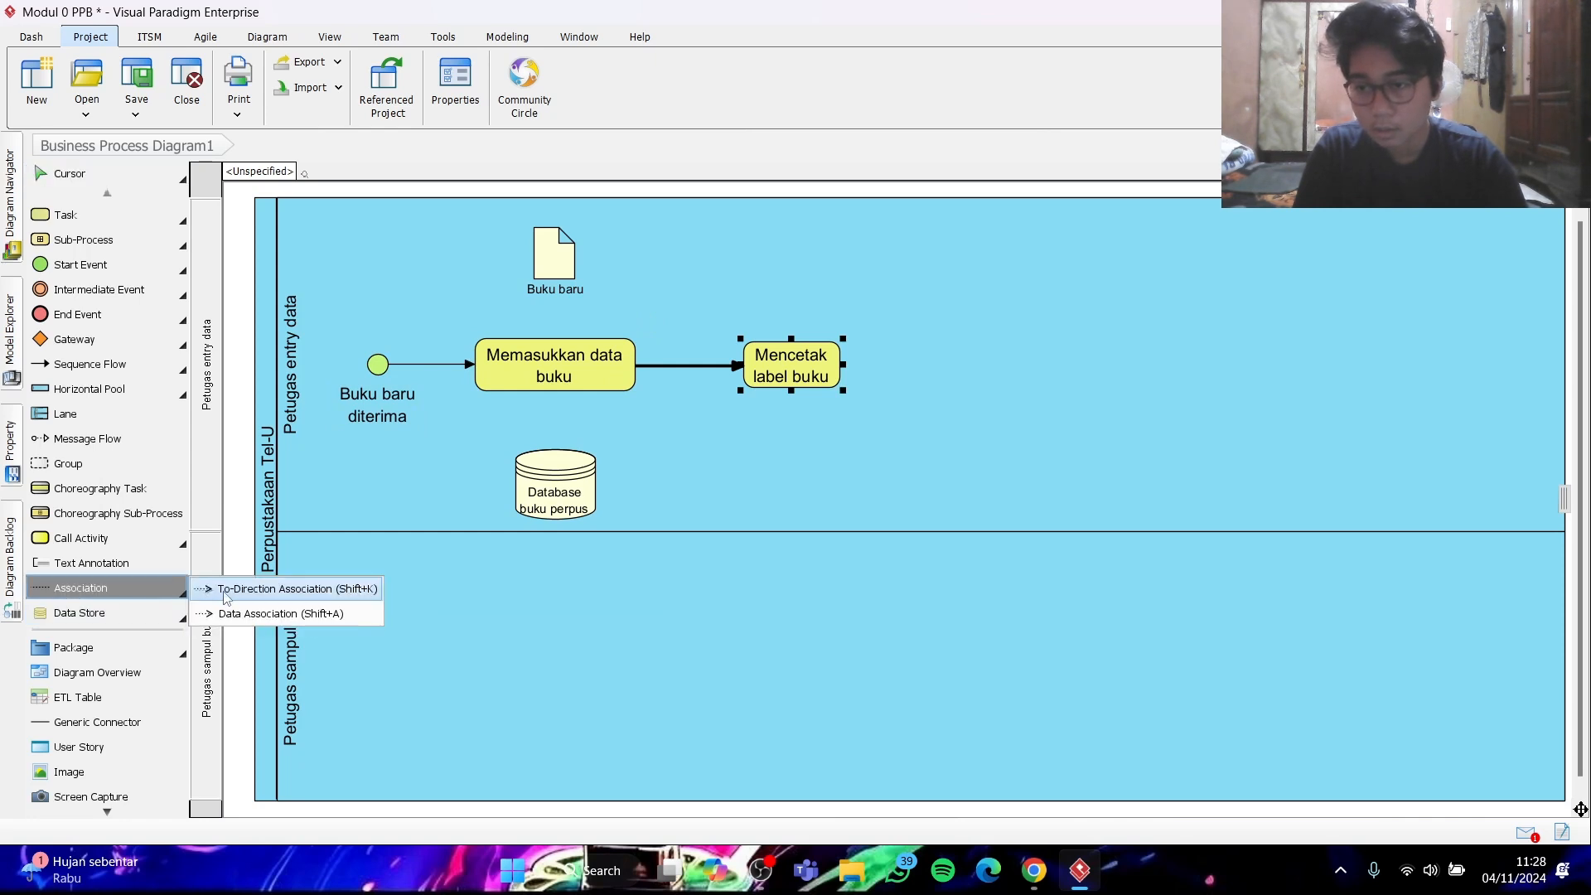
pyautogui.click(244, 611)
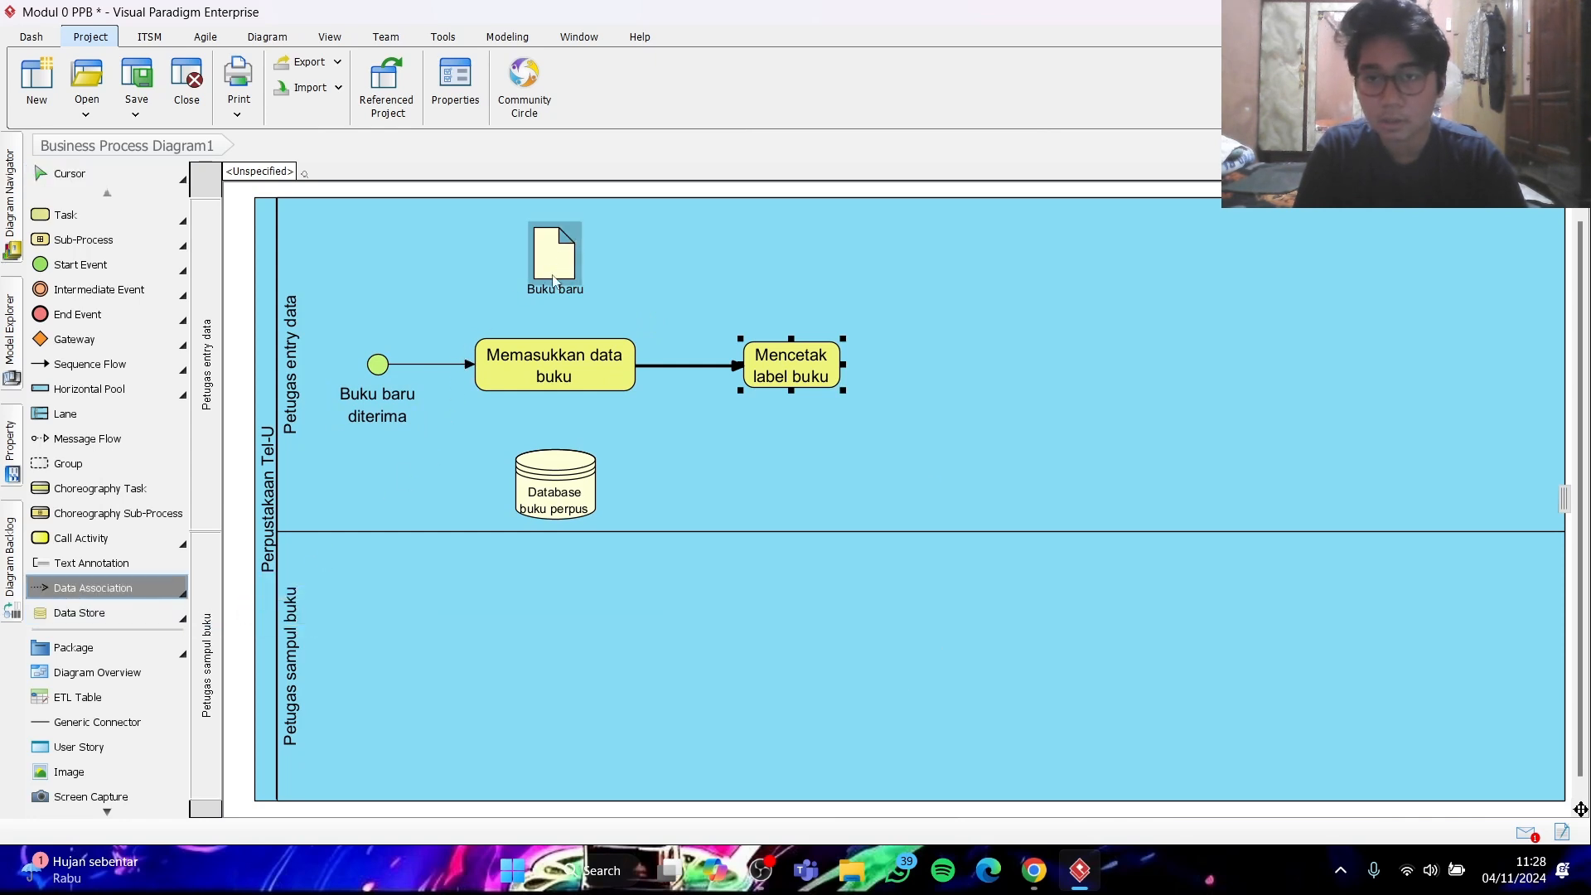
pyautogui.moveTo(553, 268); pyautogui.dragTo(550, 348)
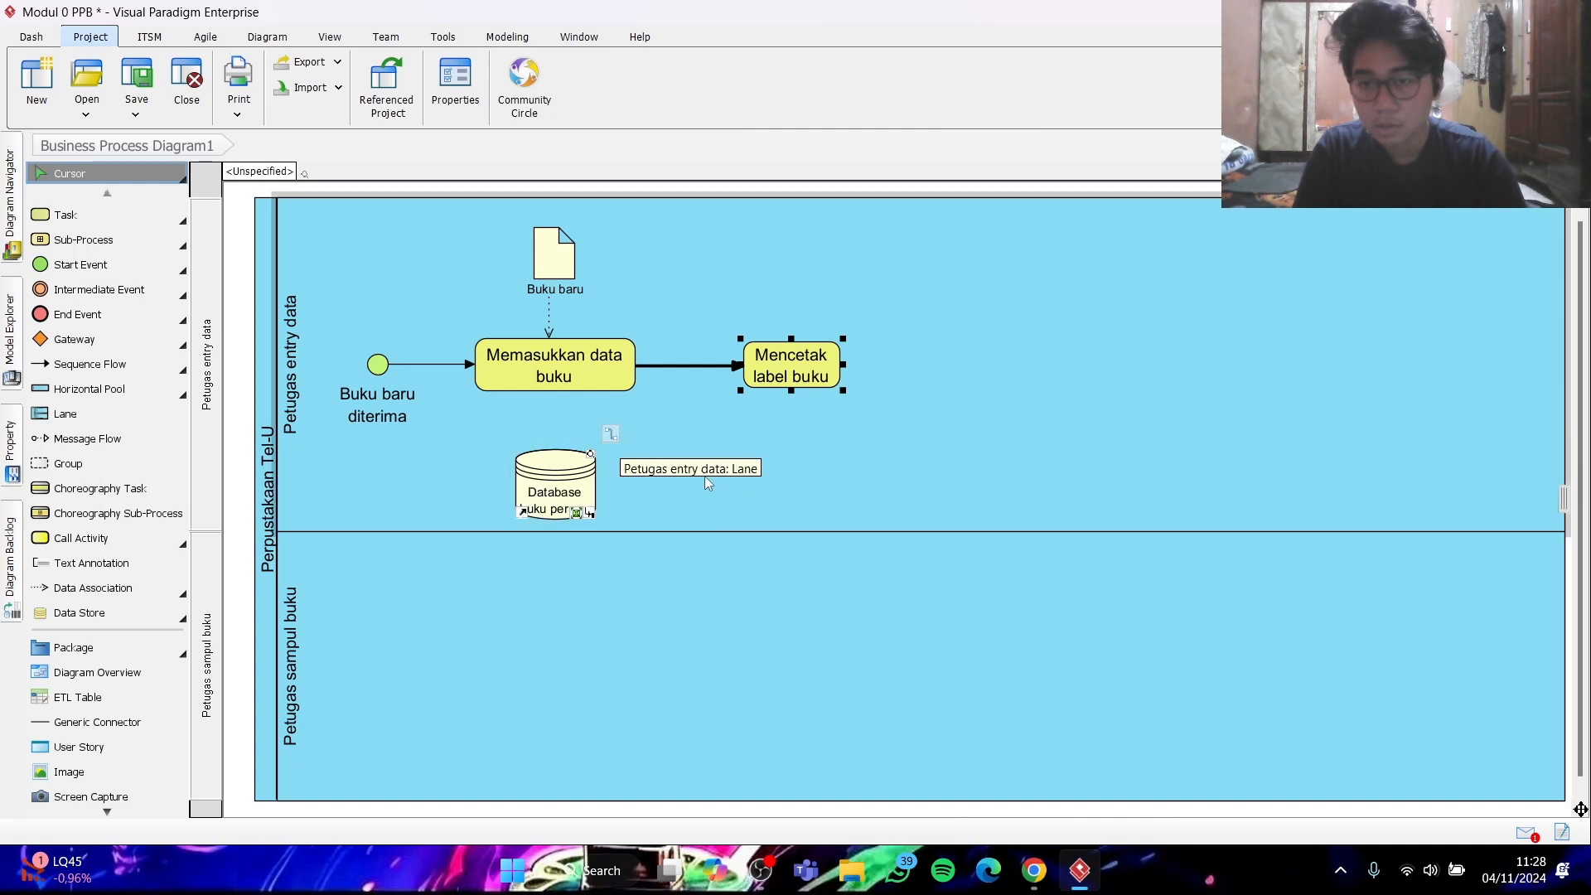
pyautogui.click(97, 590)
pyautogui.moveTo(550, 385); pyautogui.dragTo(553, 482)
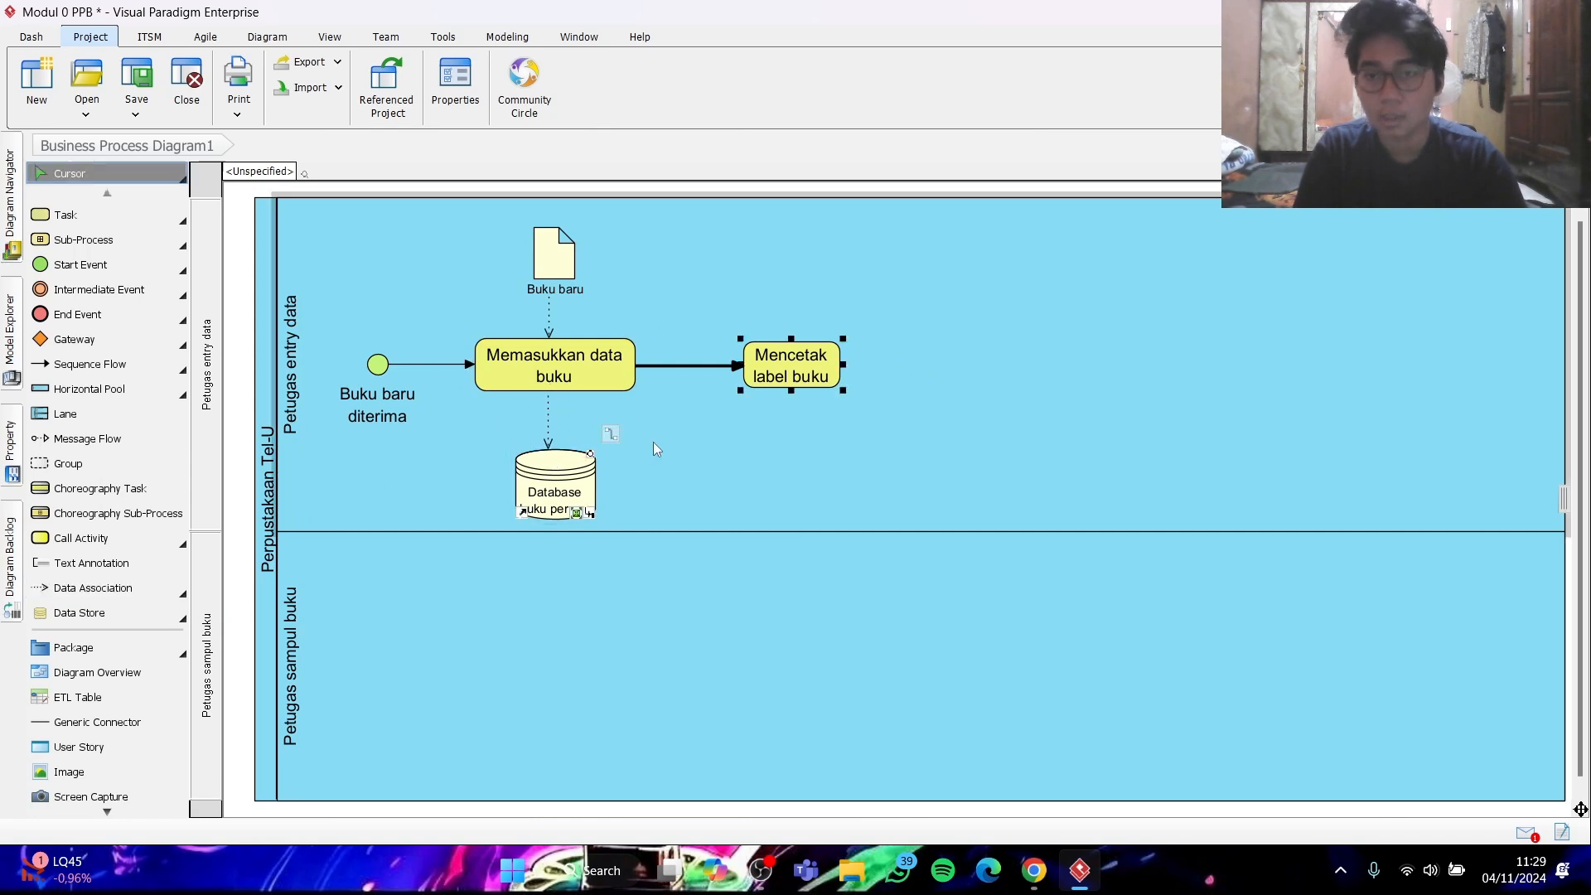
pyautogui.moveTo(806, 357); pyautogui.dragTo(772, 366)
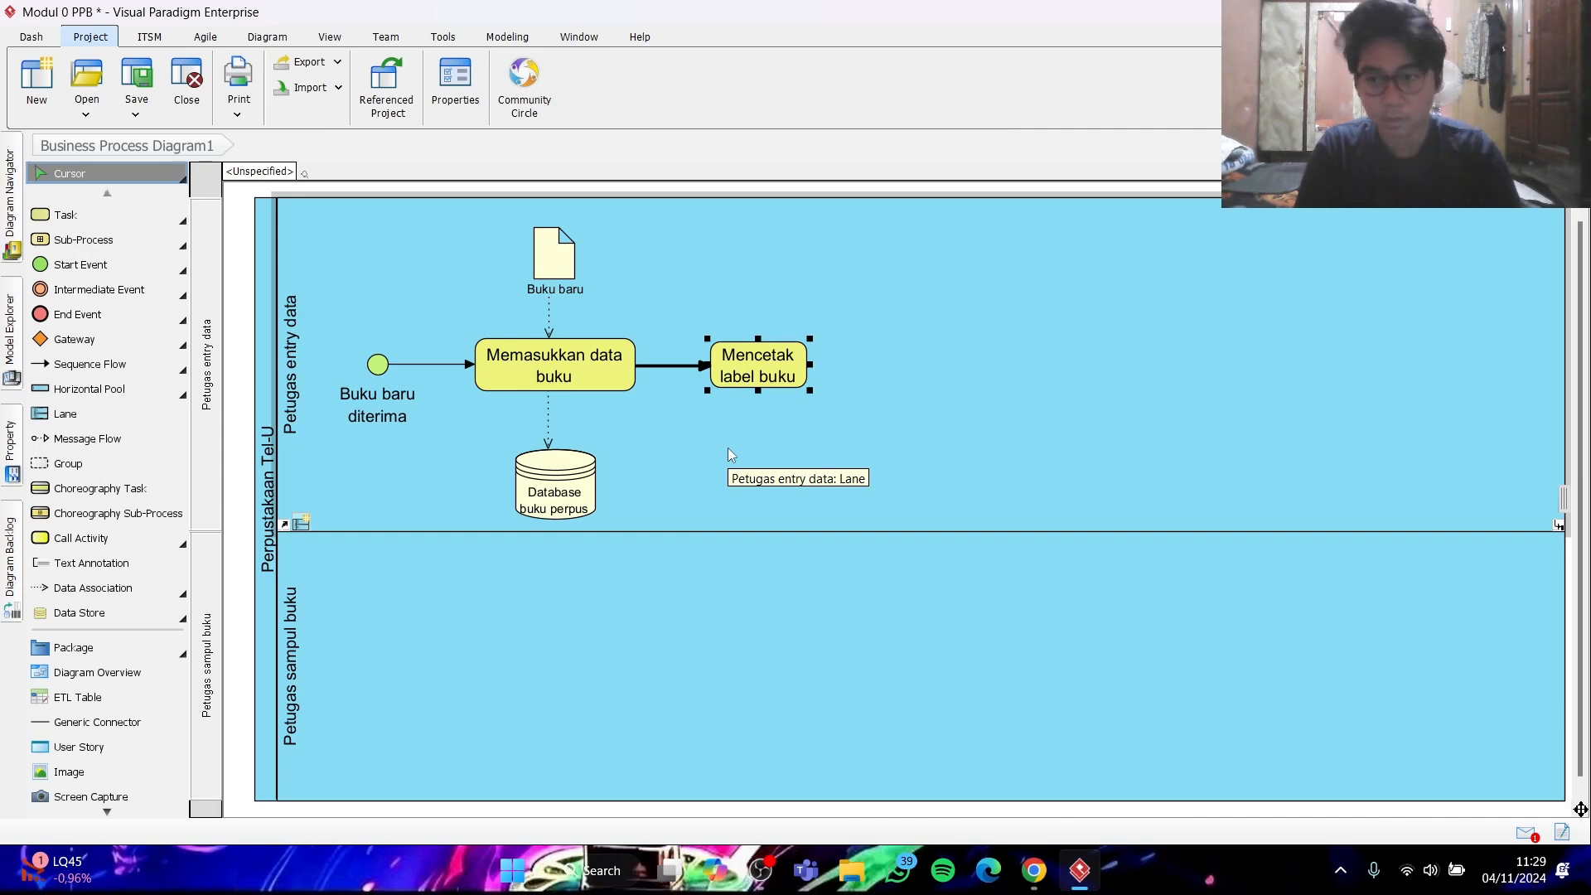
# - Check the sample diagram in Chrome and add a task named "Menempelkan label buku" in the "Petugas sampul buku" lane
pyautogui.click(1032, 868)
pyautogui.click(1032, 867)
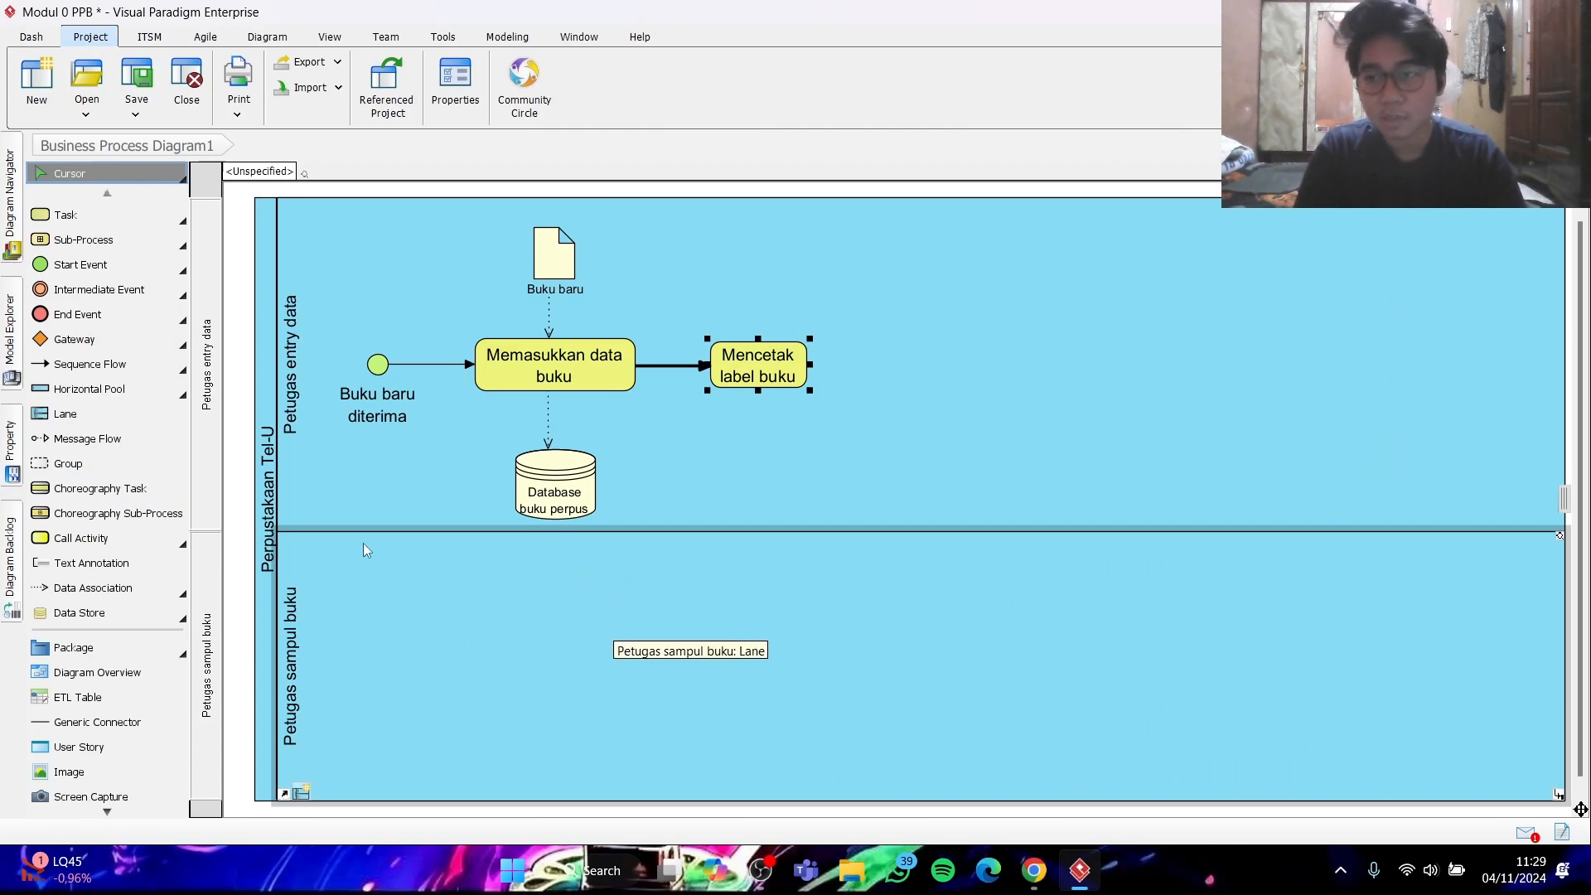
pyautogui.click(69, 218)
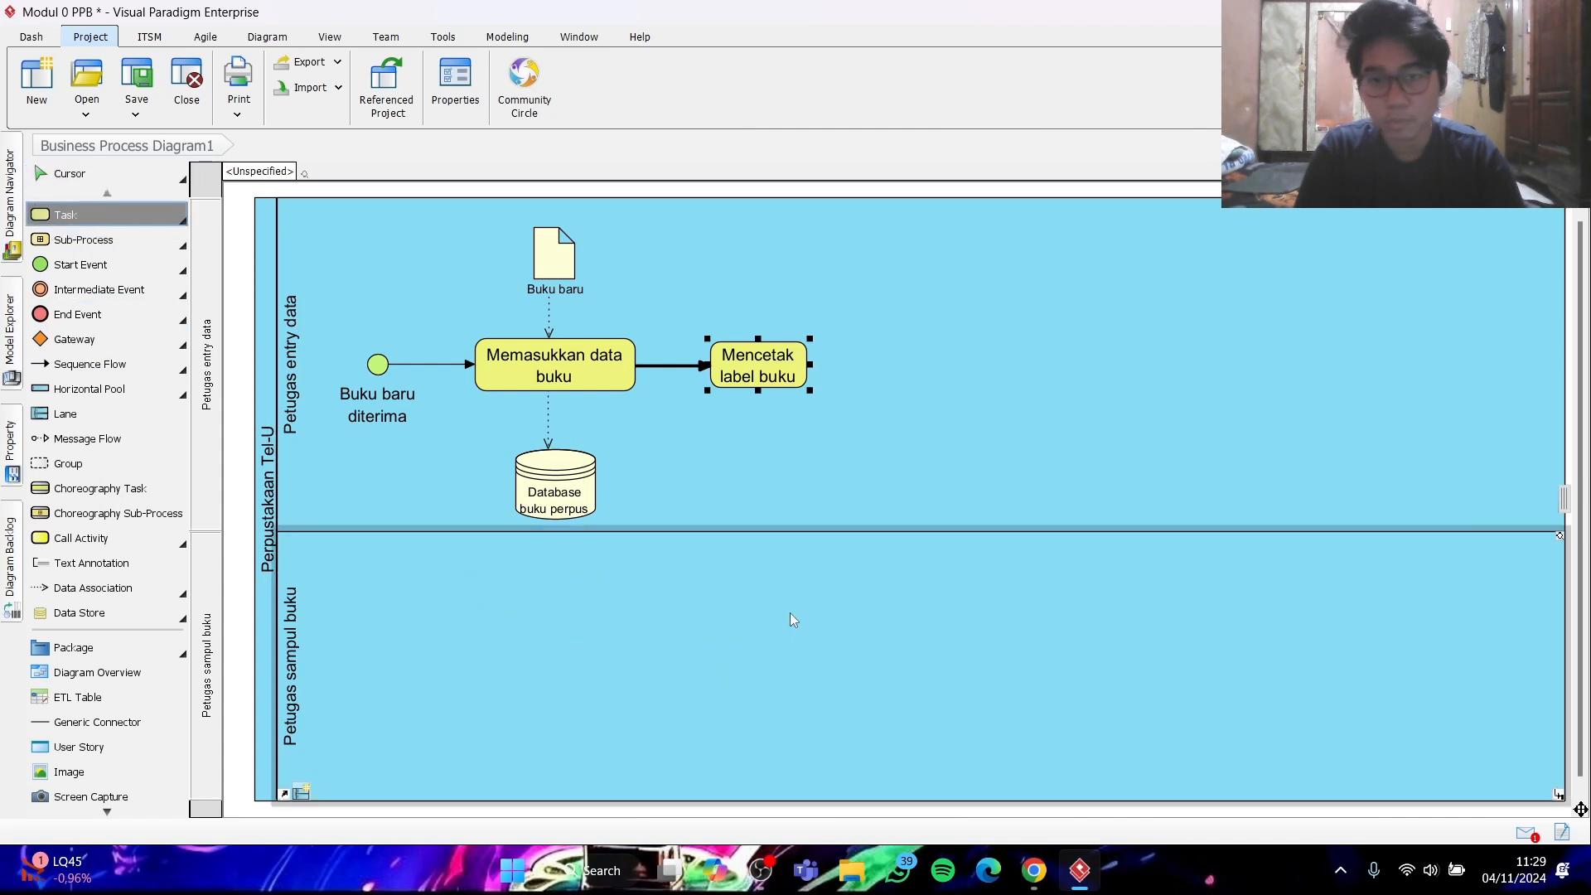
pyautogui.click(851, 655)
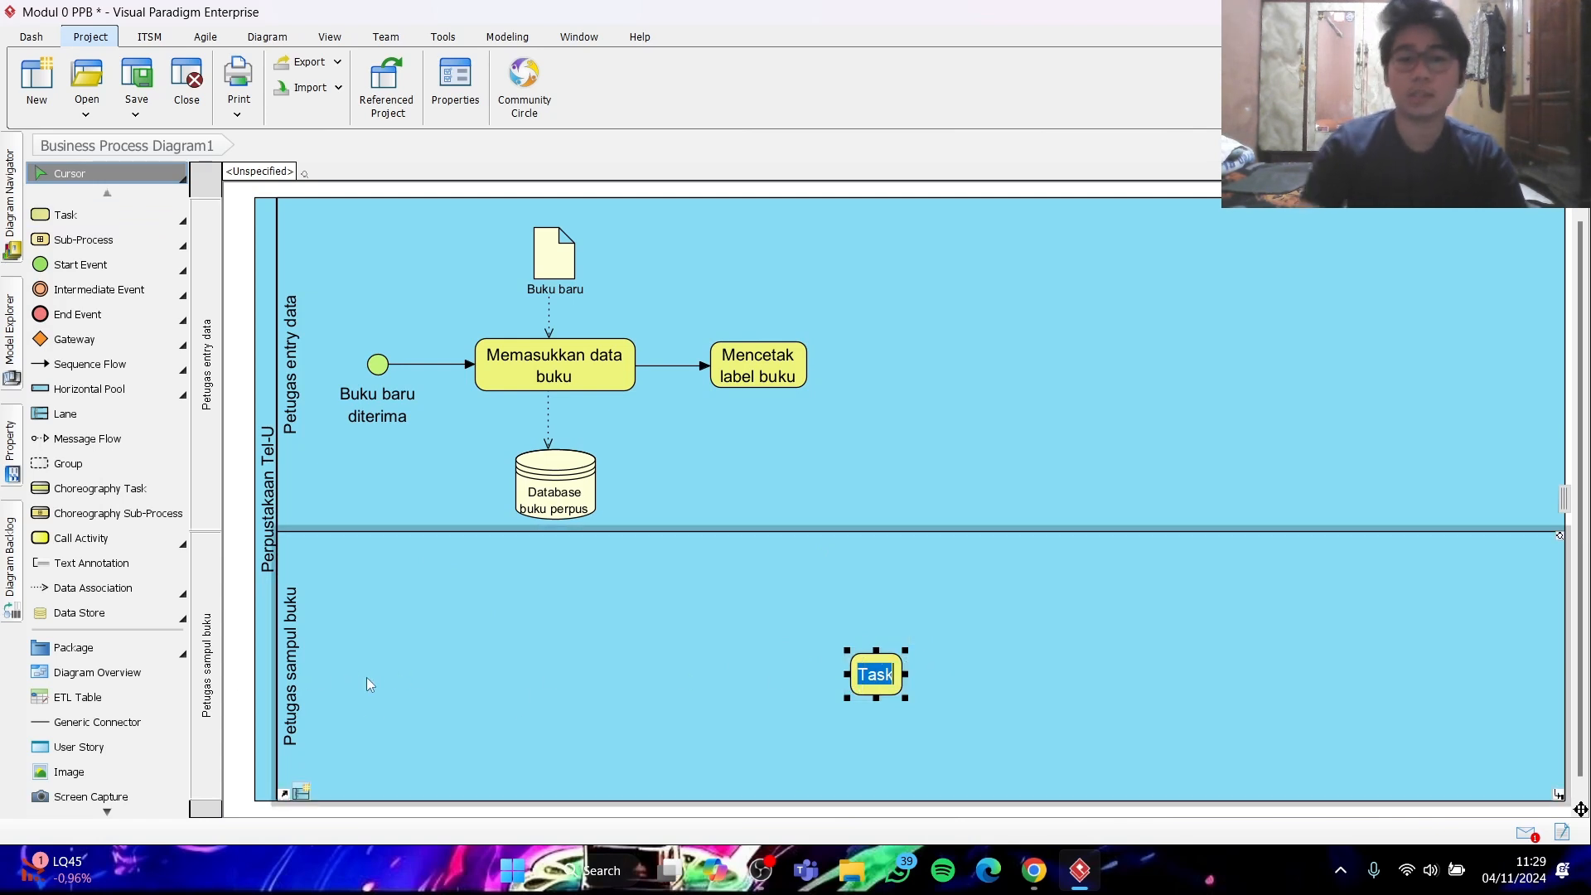
pyautogui.write('Men')
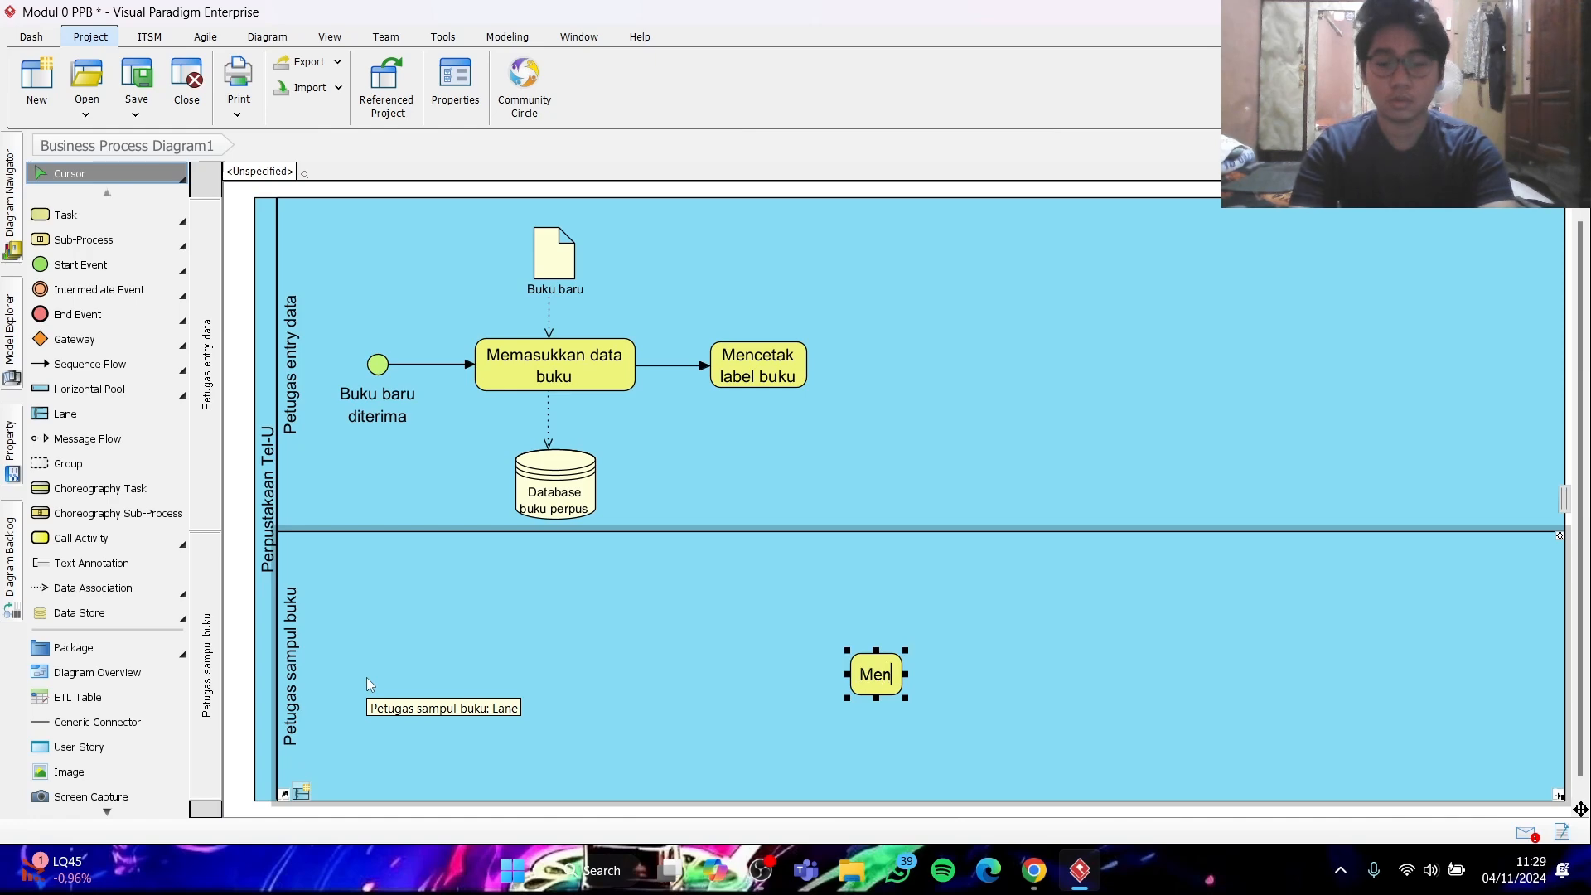
pyautogui.write('emp')
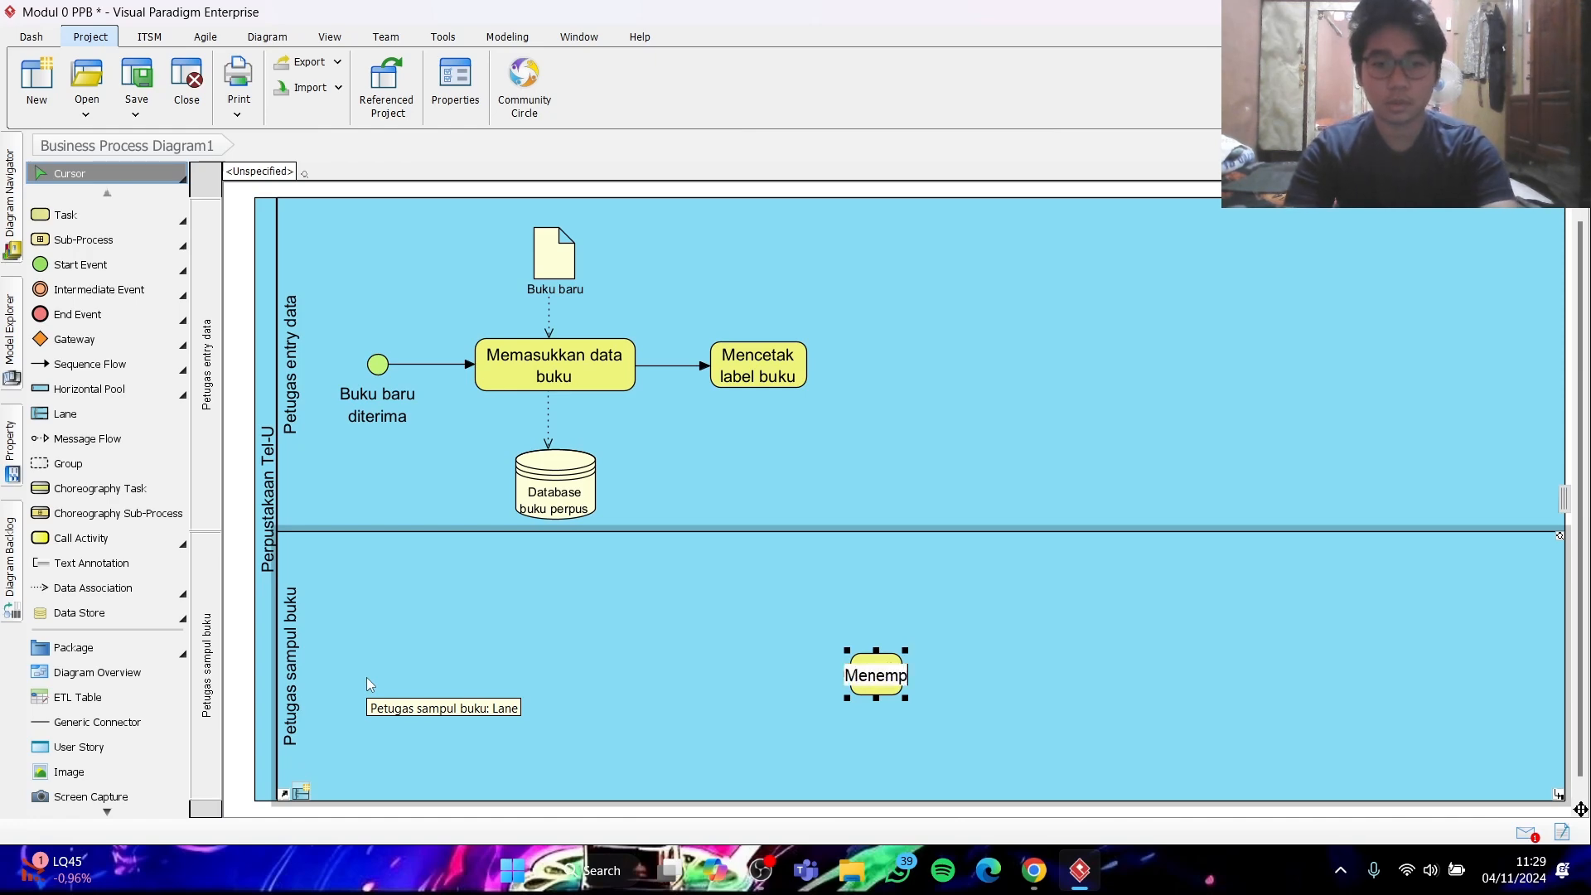
pyautogui.write('elka')
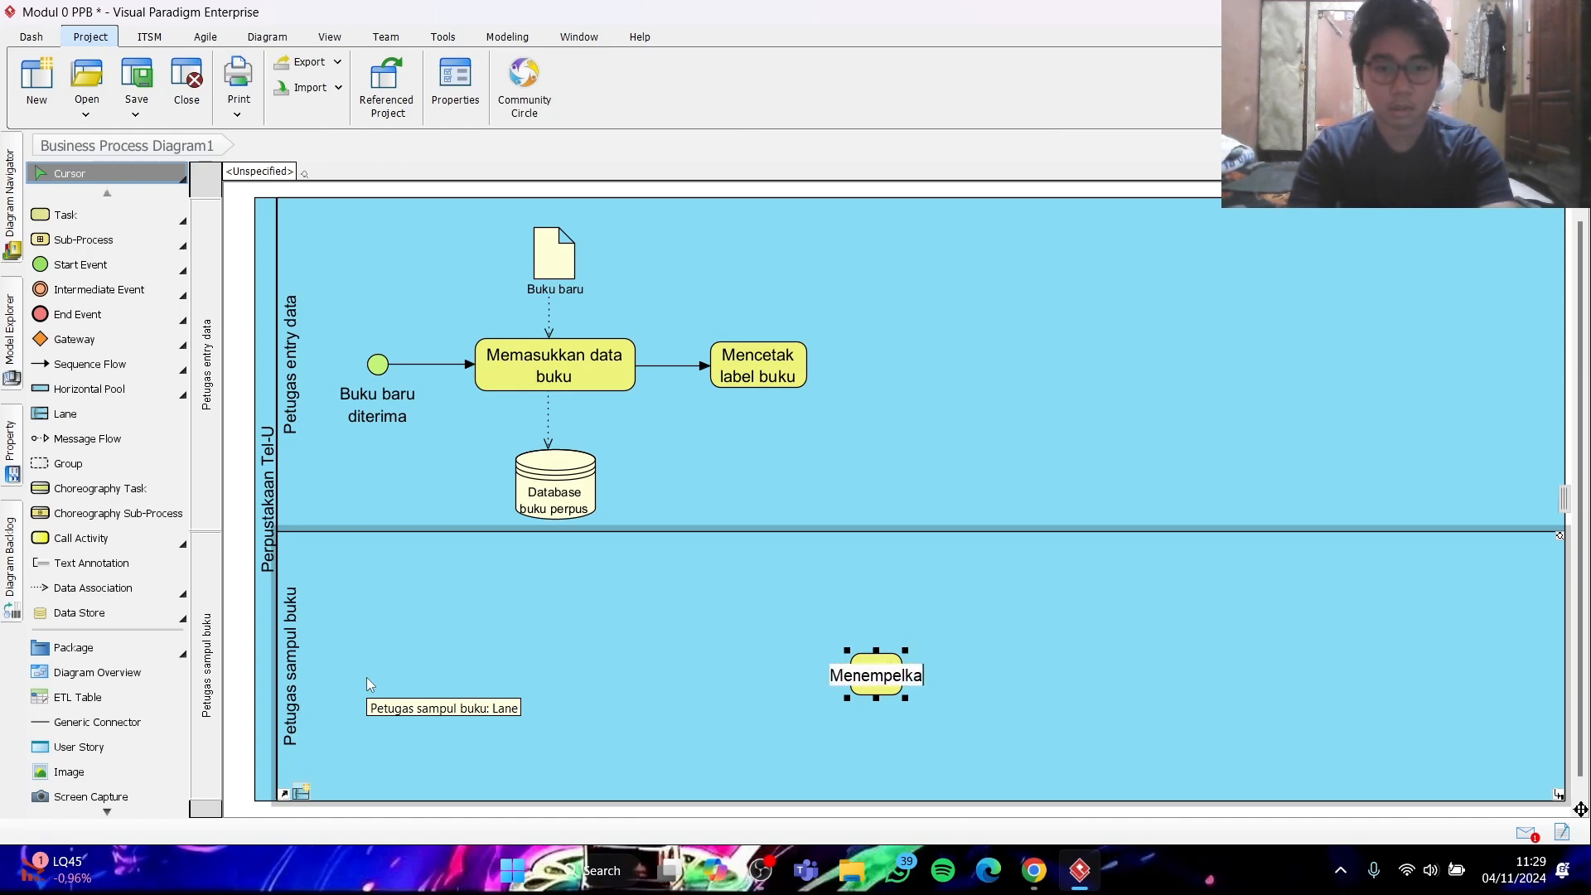
pyautogui.write('n label bu')
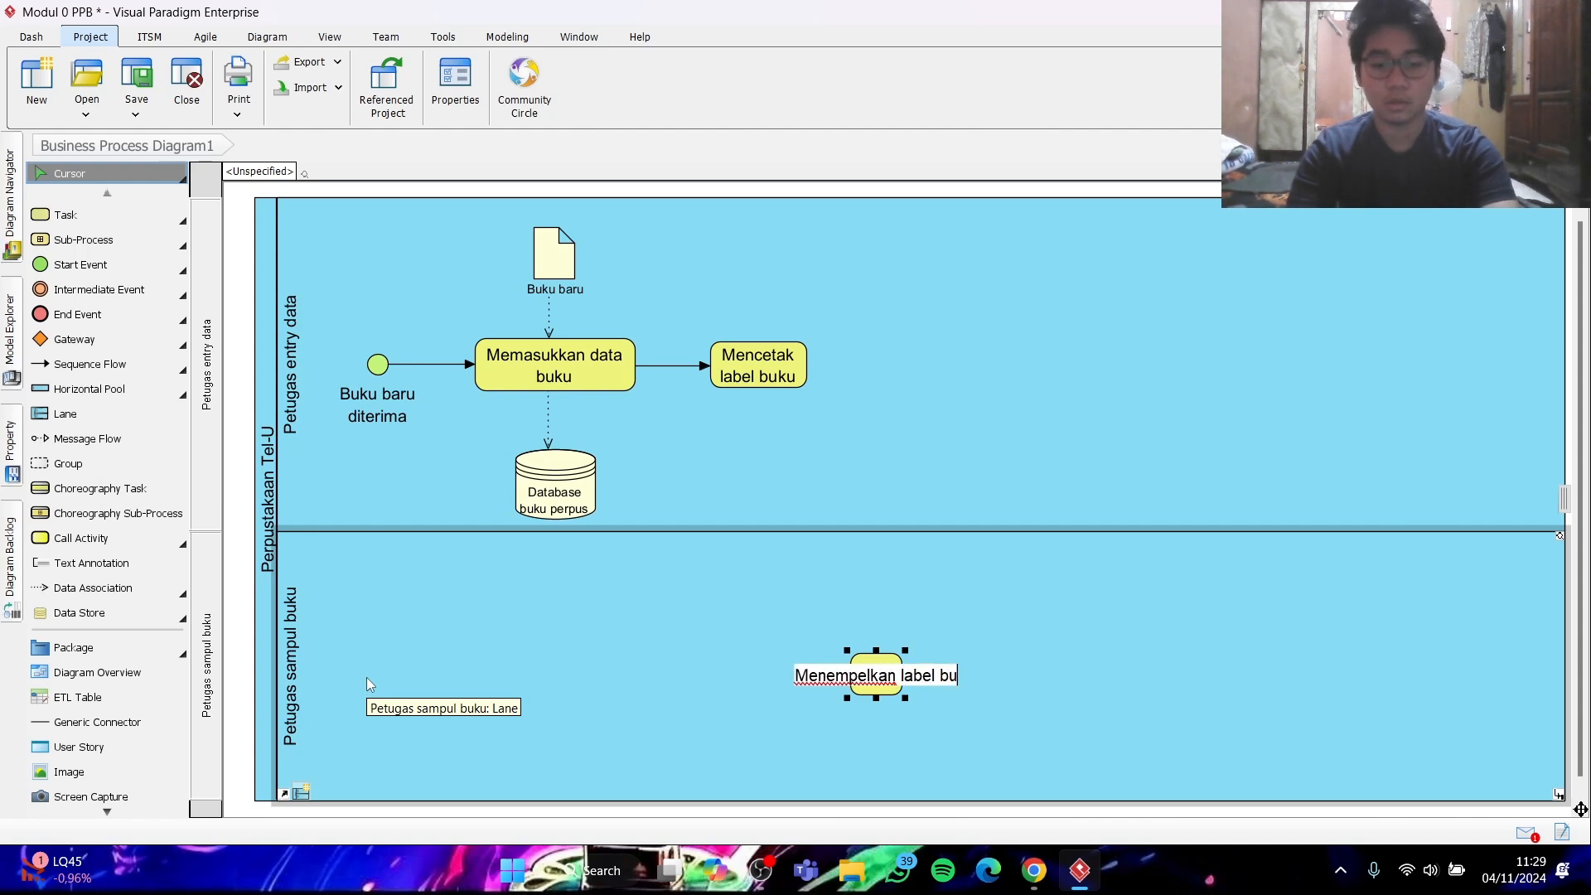
pyautogui.write('ku')
pyautogui.press('Return')
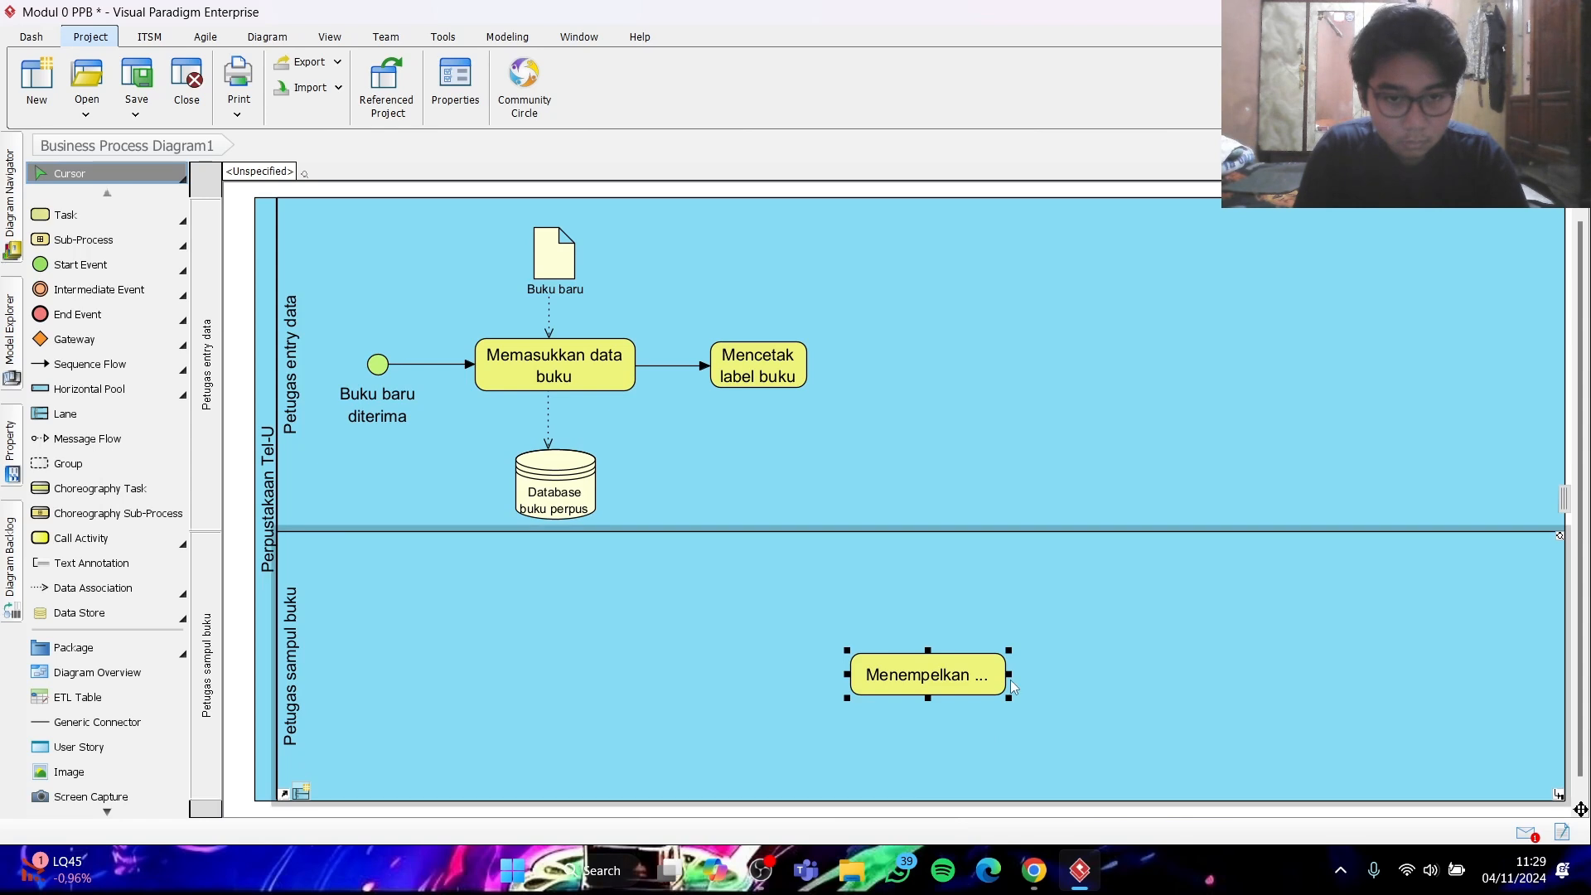
# - Resize "Menempelkan label buku" for two lines of text and shift it and "Mencetak label buku" slightly to the left
pyautogui.moveTo(1008, 698); pyautogui.dragTo(904, 674)
pyautogui.moveTo(778, 366); pyautogui.dragTo(765, 365)
pyautogui.moveTo(880, 662); pyautogui.dragTo(866, 663)
# - Connect "Mencetak label buku" to "Menempelkan label buku" with a sequence flow running straight down and entering the lower task's left side
pyautogui.click(123, 367)
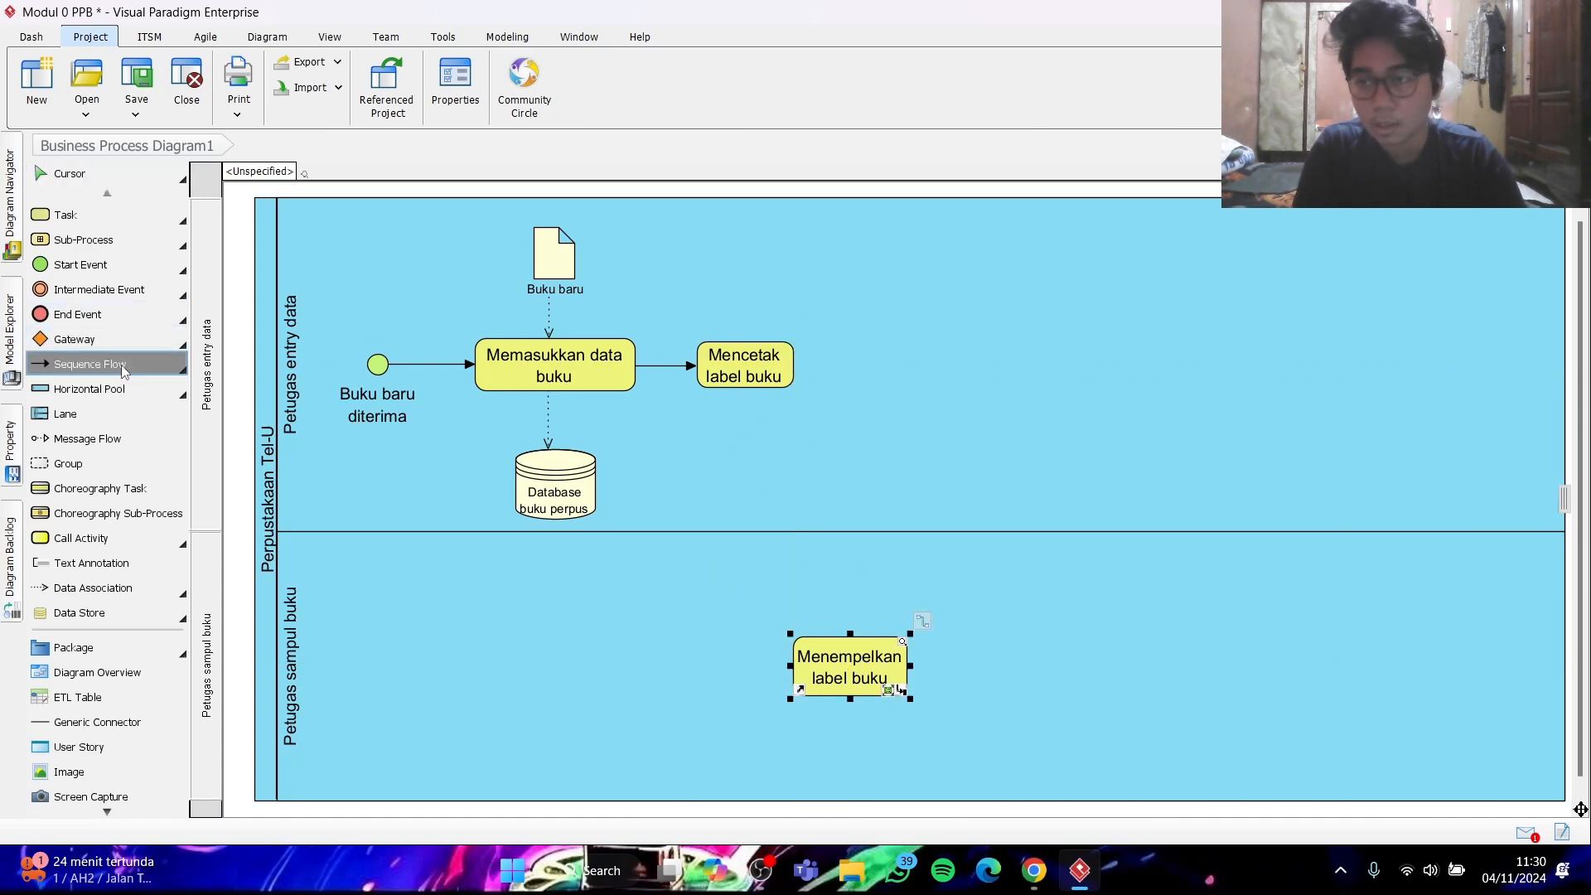
pyautogui.moveTo(596, 365); pyautogui.dragTo(735, 371)
pyautogui.moveTo(743, 377); pyautogui.dragTo(802, 657)
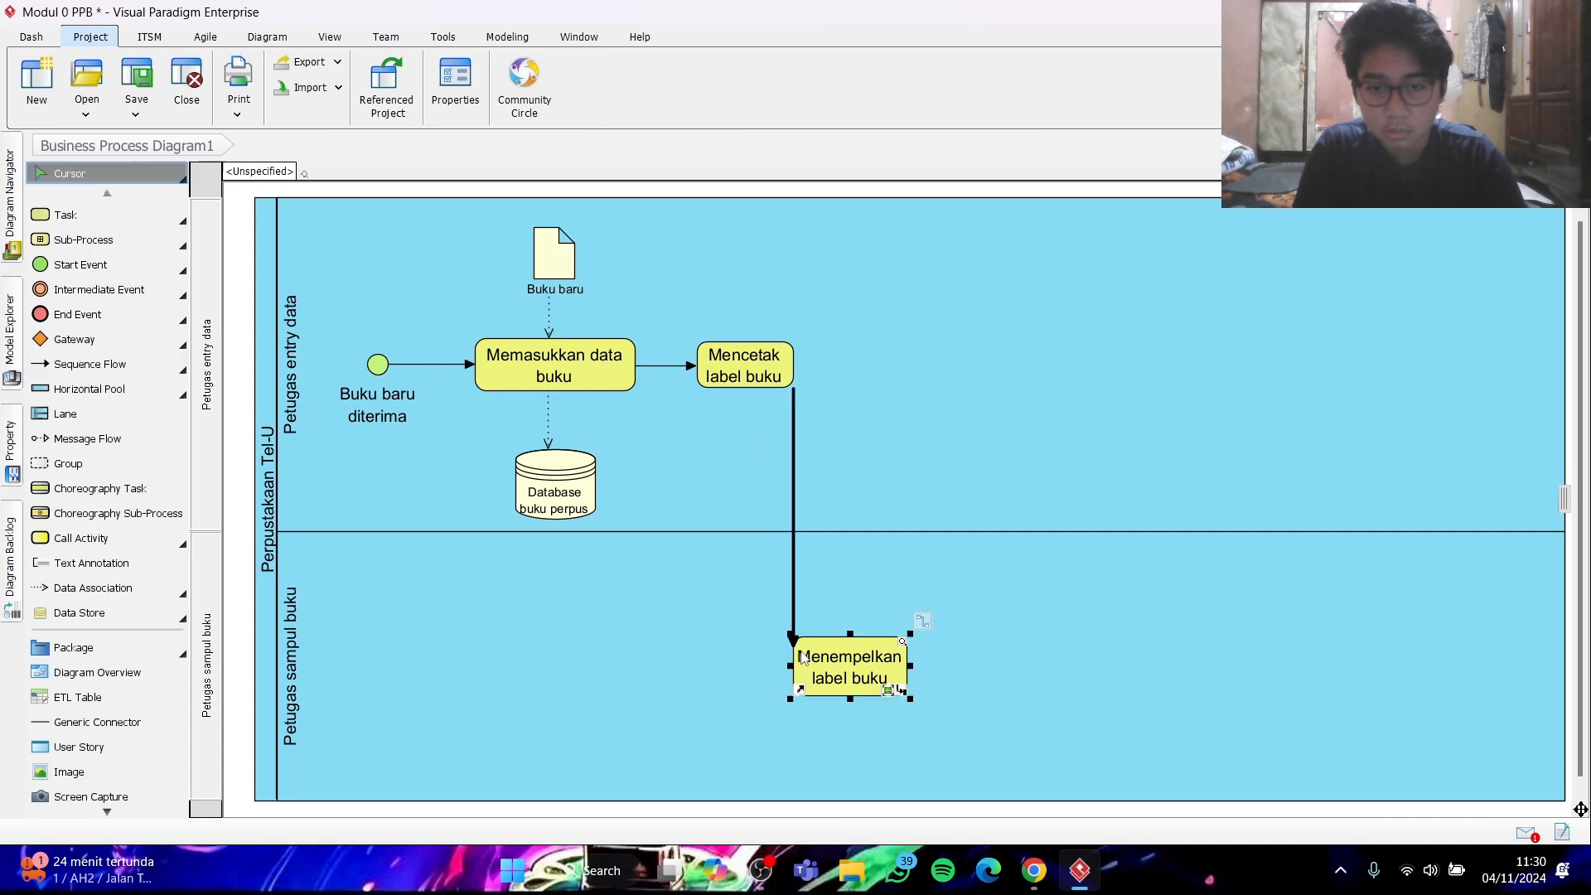
pyautogui.moveTo(794, 446); pyautogui.dragTo(747, 474)
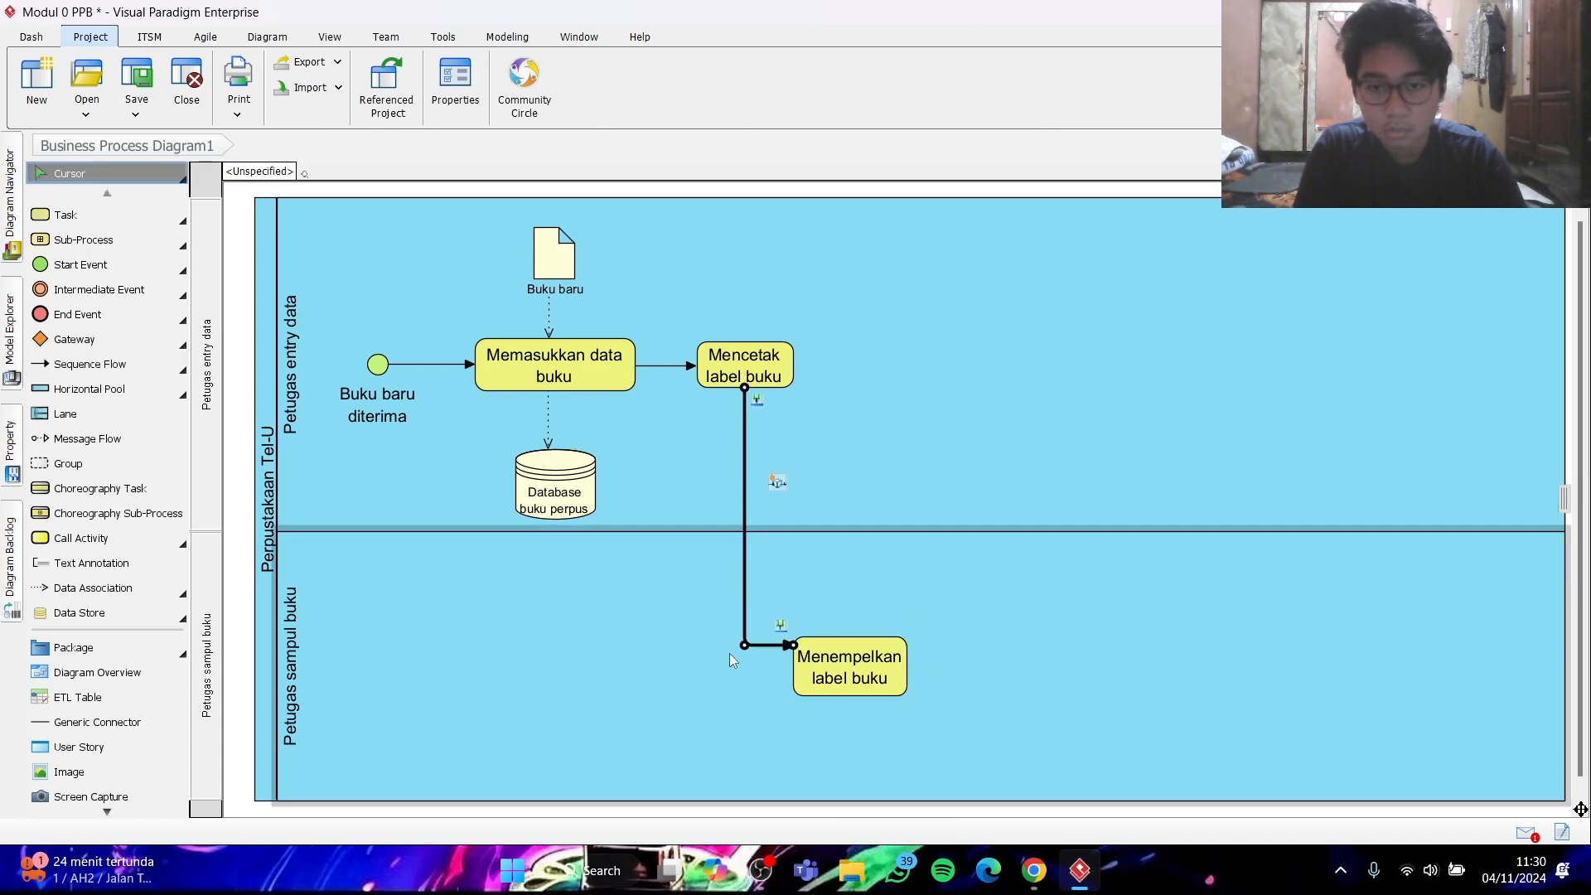
pyautogui.moveTo(758, 646); pyautogui.dragTo(763, 668)
pyautogui.click(1158, 628)
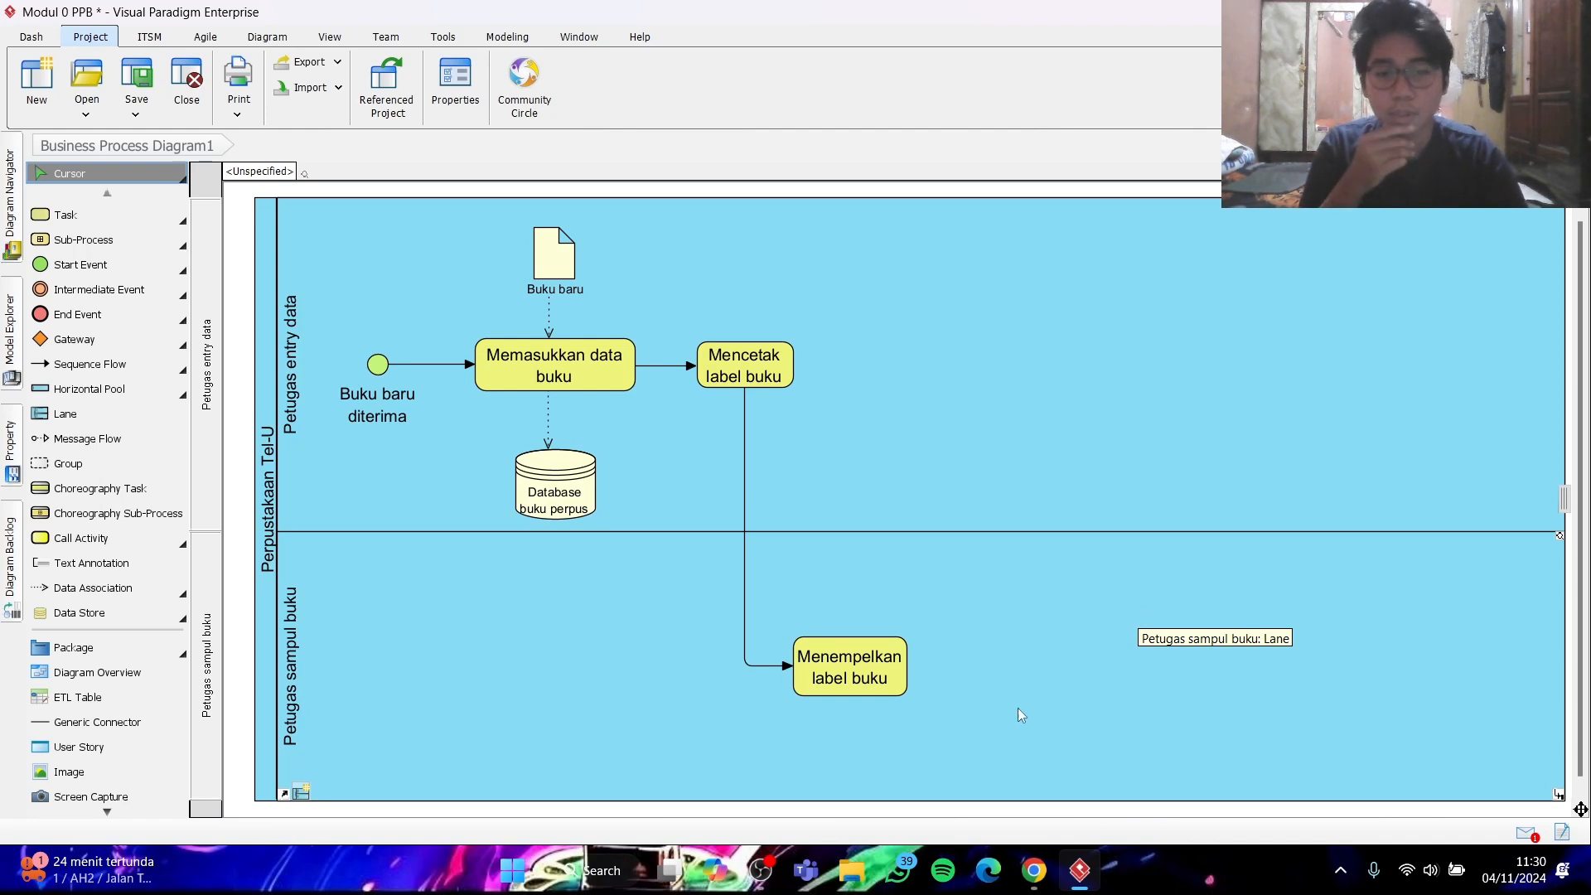
# - Consult the sample diagram in Chrome and place a new task to the upper right of "Menempelkan label buku"
pyautogui.click(1028, 876)
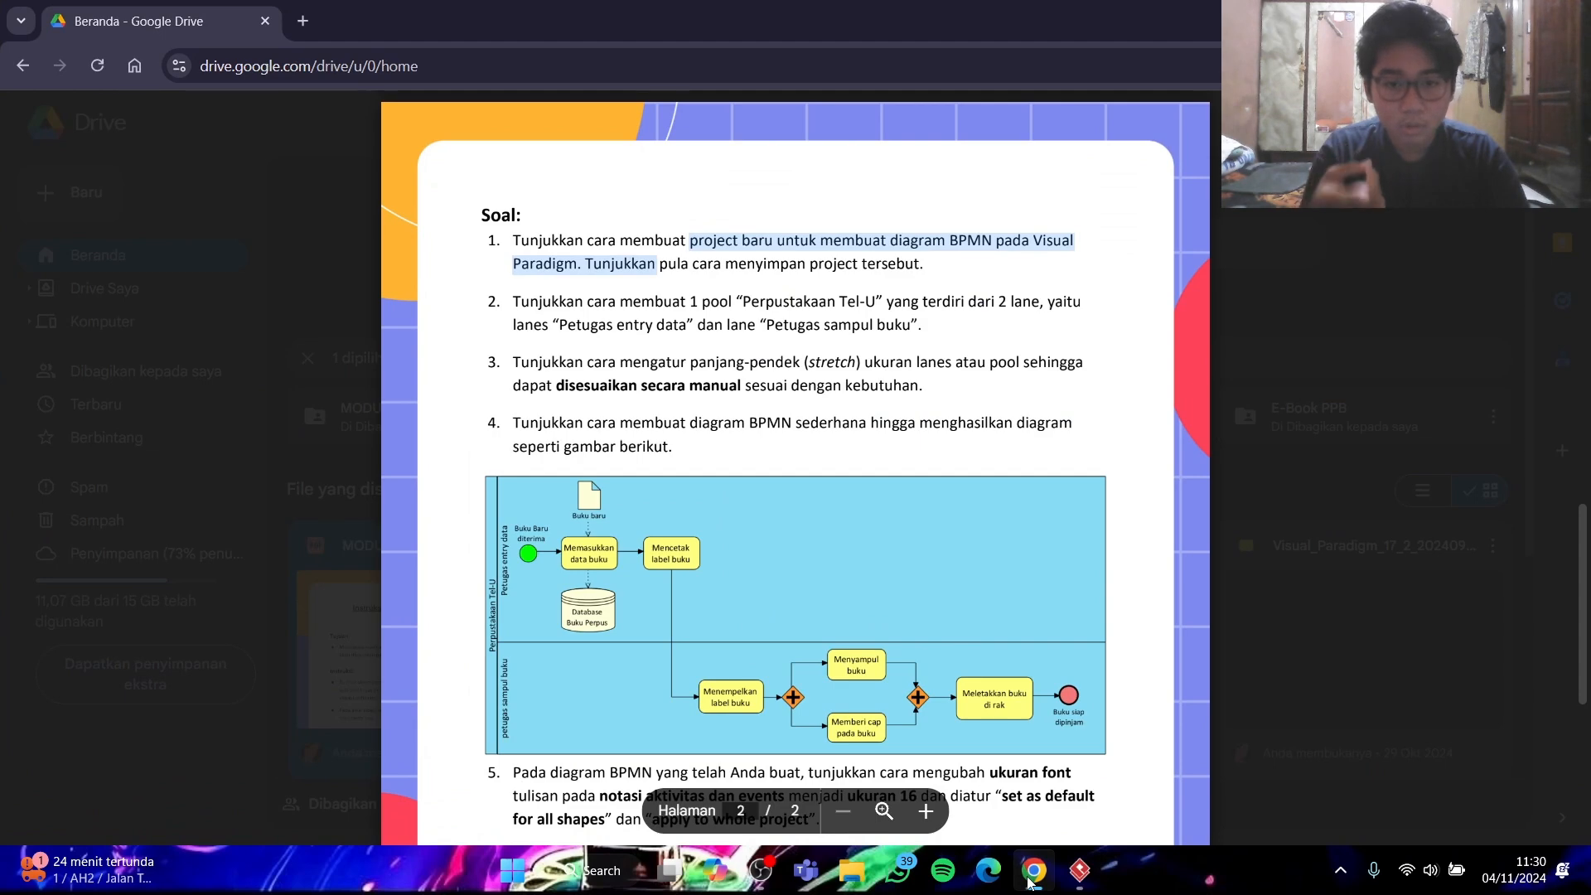
pyautogui.click(1029, 876)
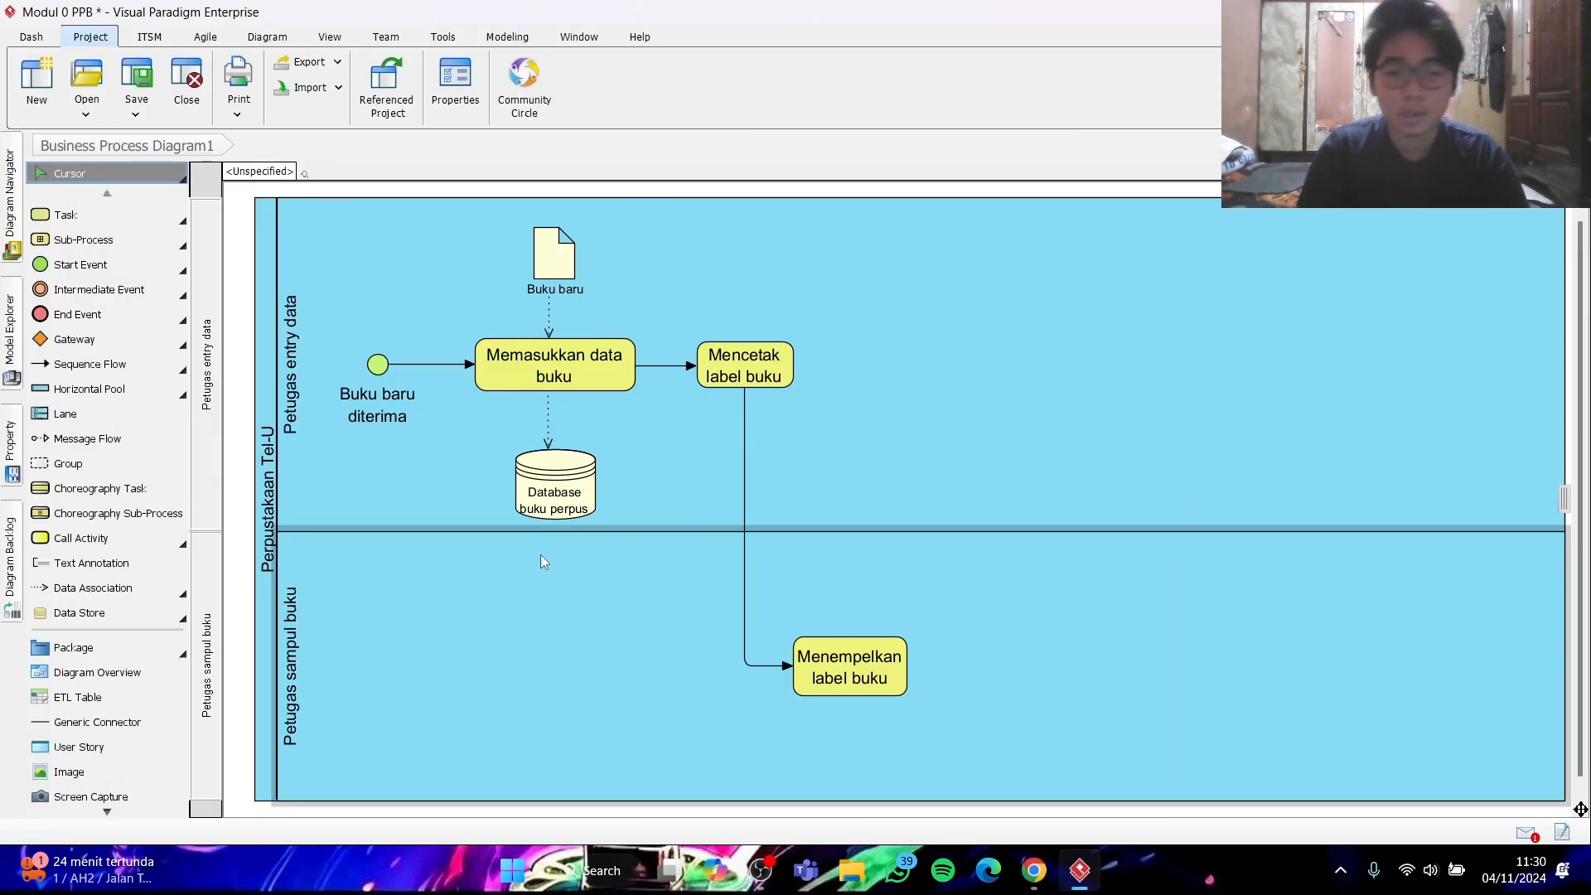
pyautogui.click(66, 215)
pyautogui.click(1023, 566)
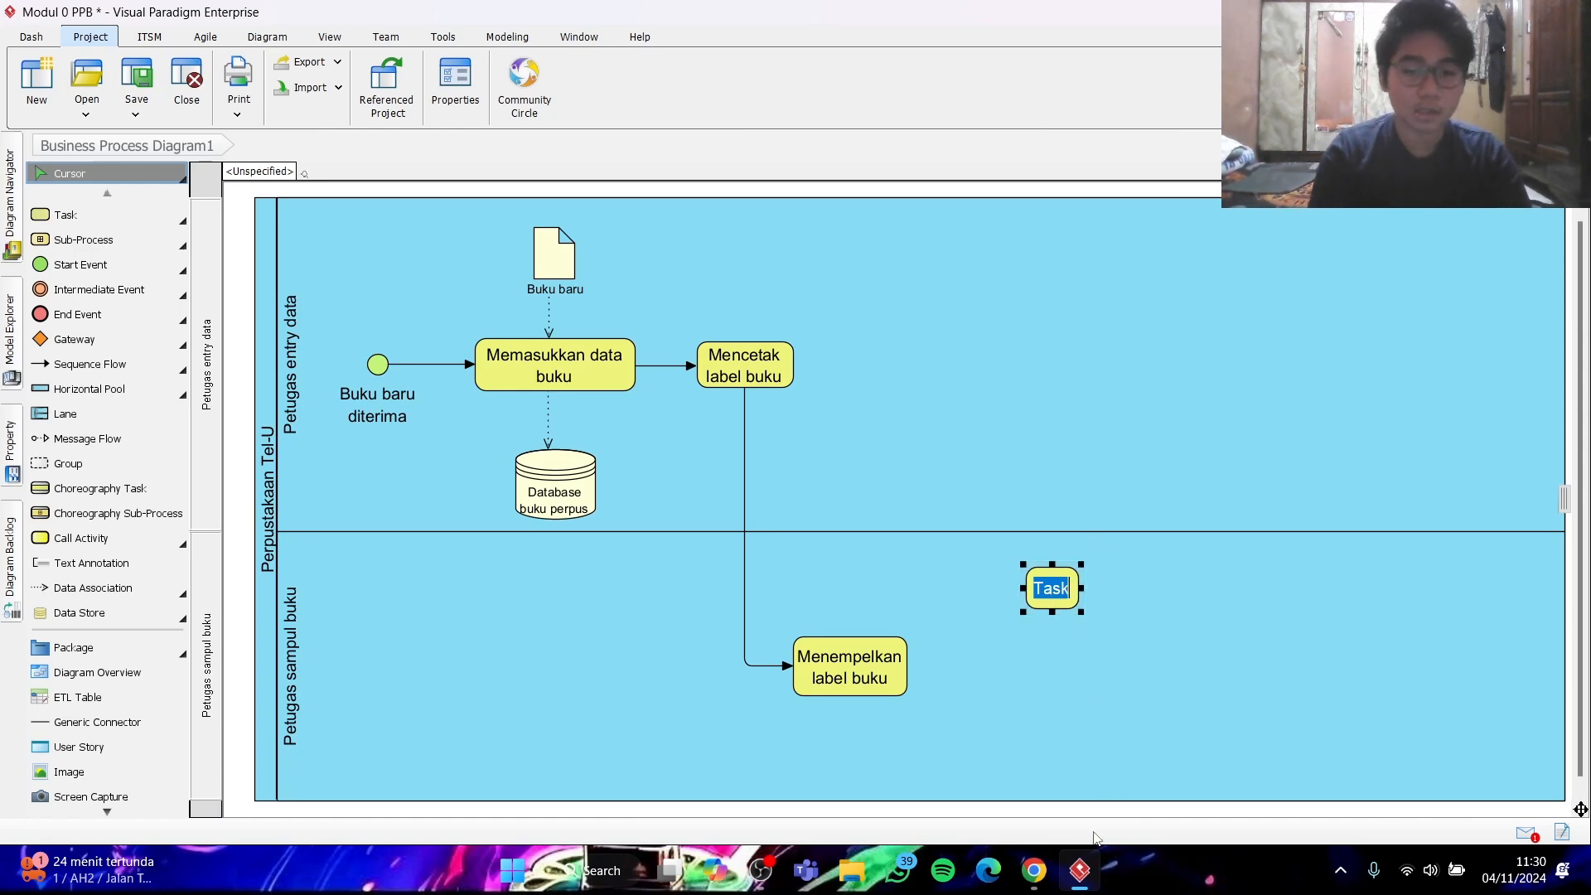
pyautogui.click(1036, 874)
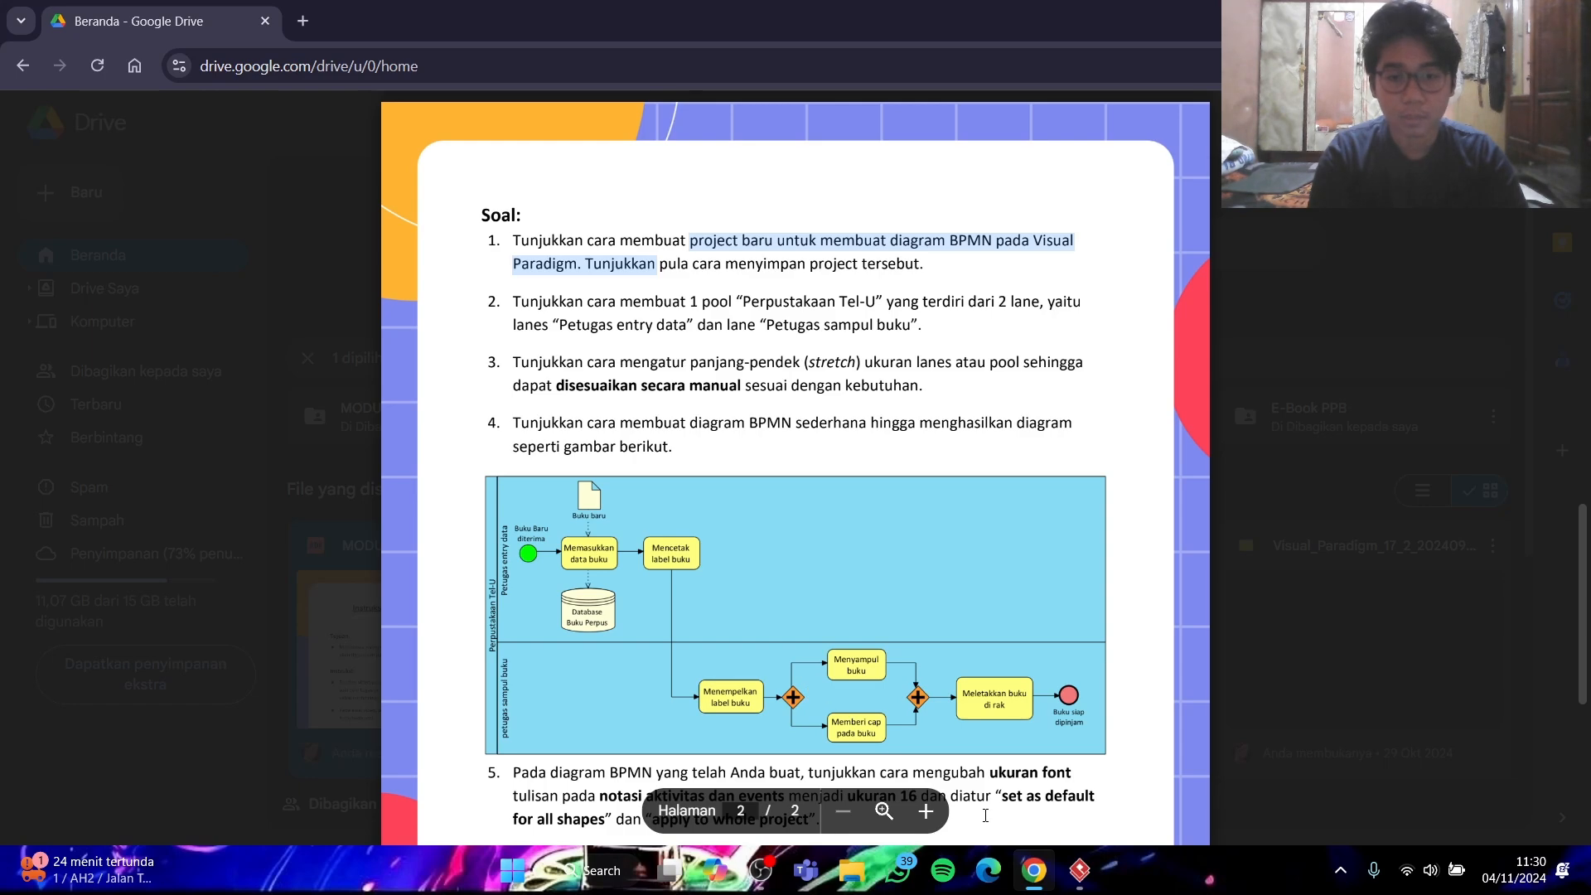
pyautogui.click(1026, 880)
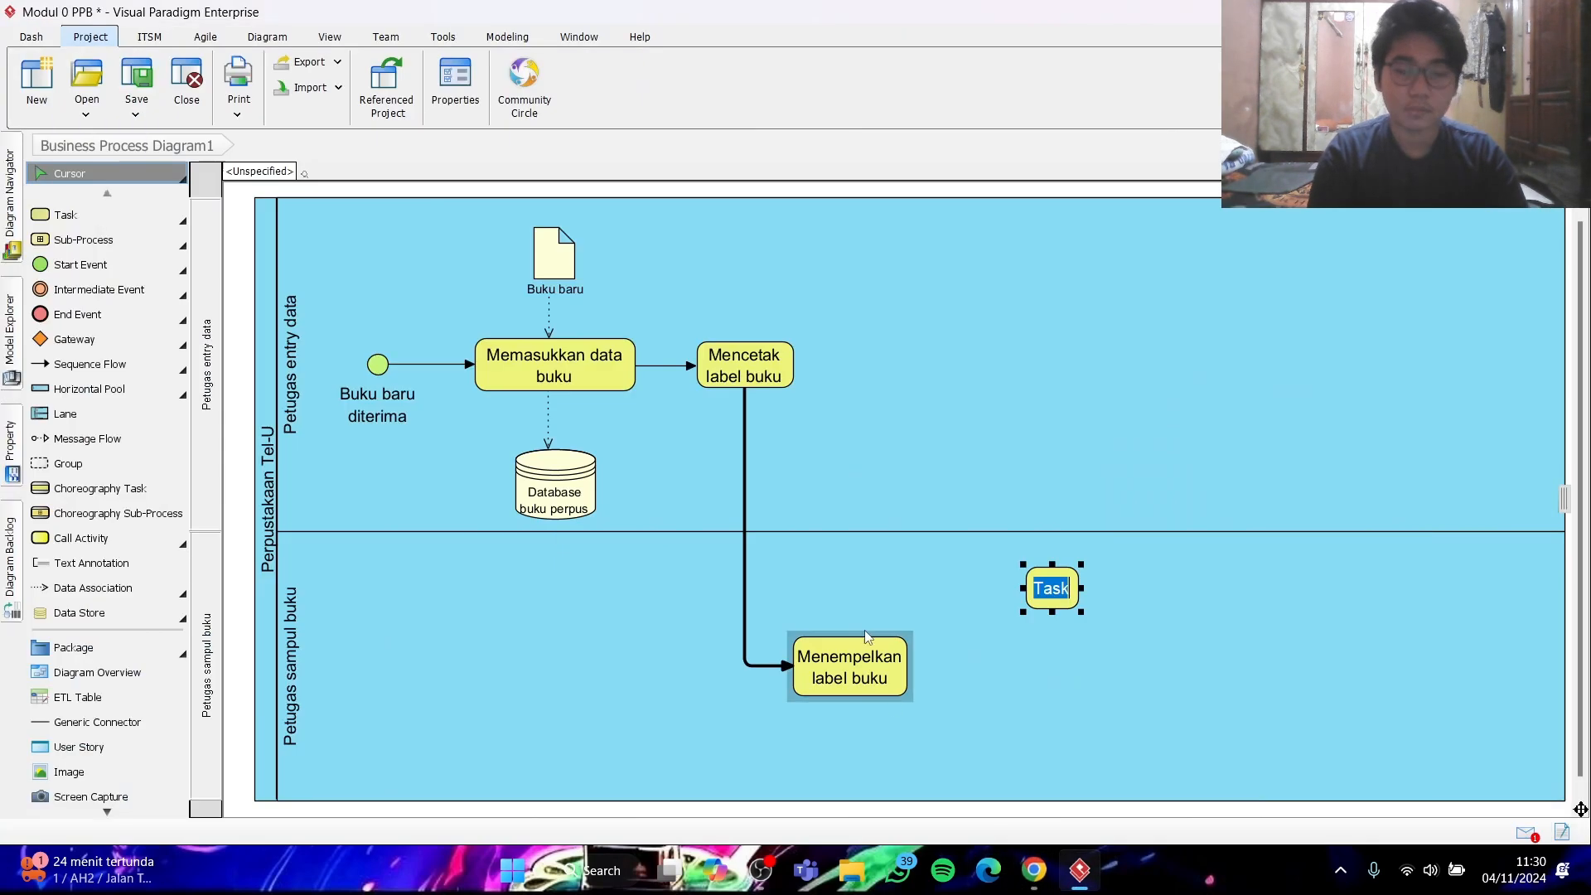
# - Name the new task "Menyampul buku" and resize it so the name wraps onto two lines
pyautogui.write('Menyampul n')
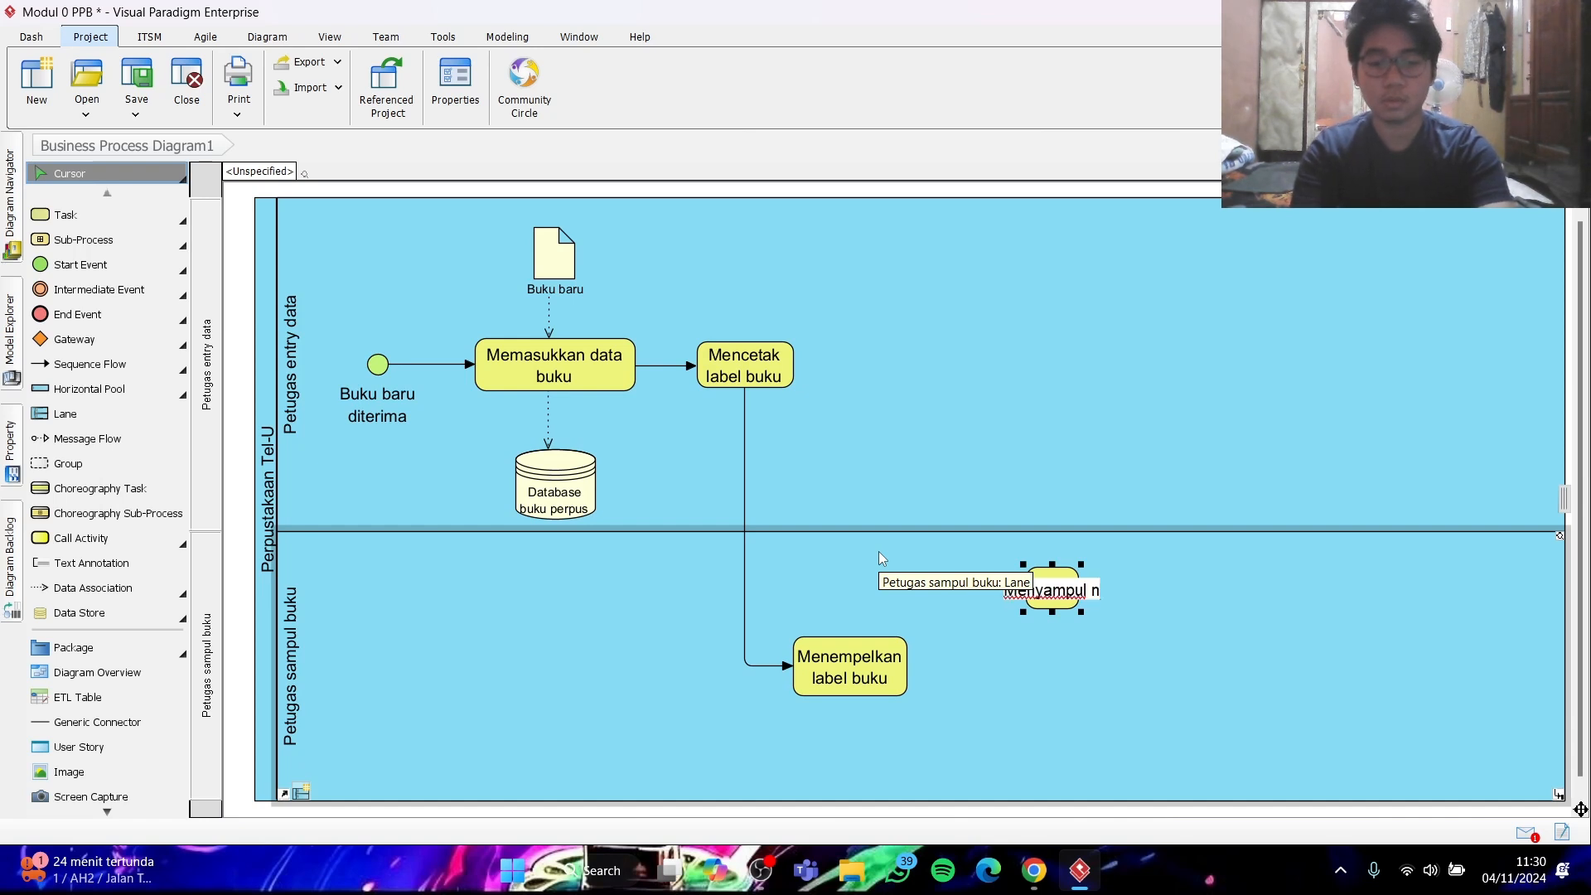
pyautogui.press('BackSpace')
pyautogui.write('buku')
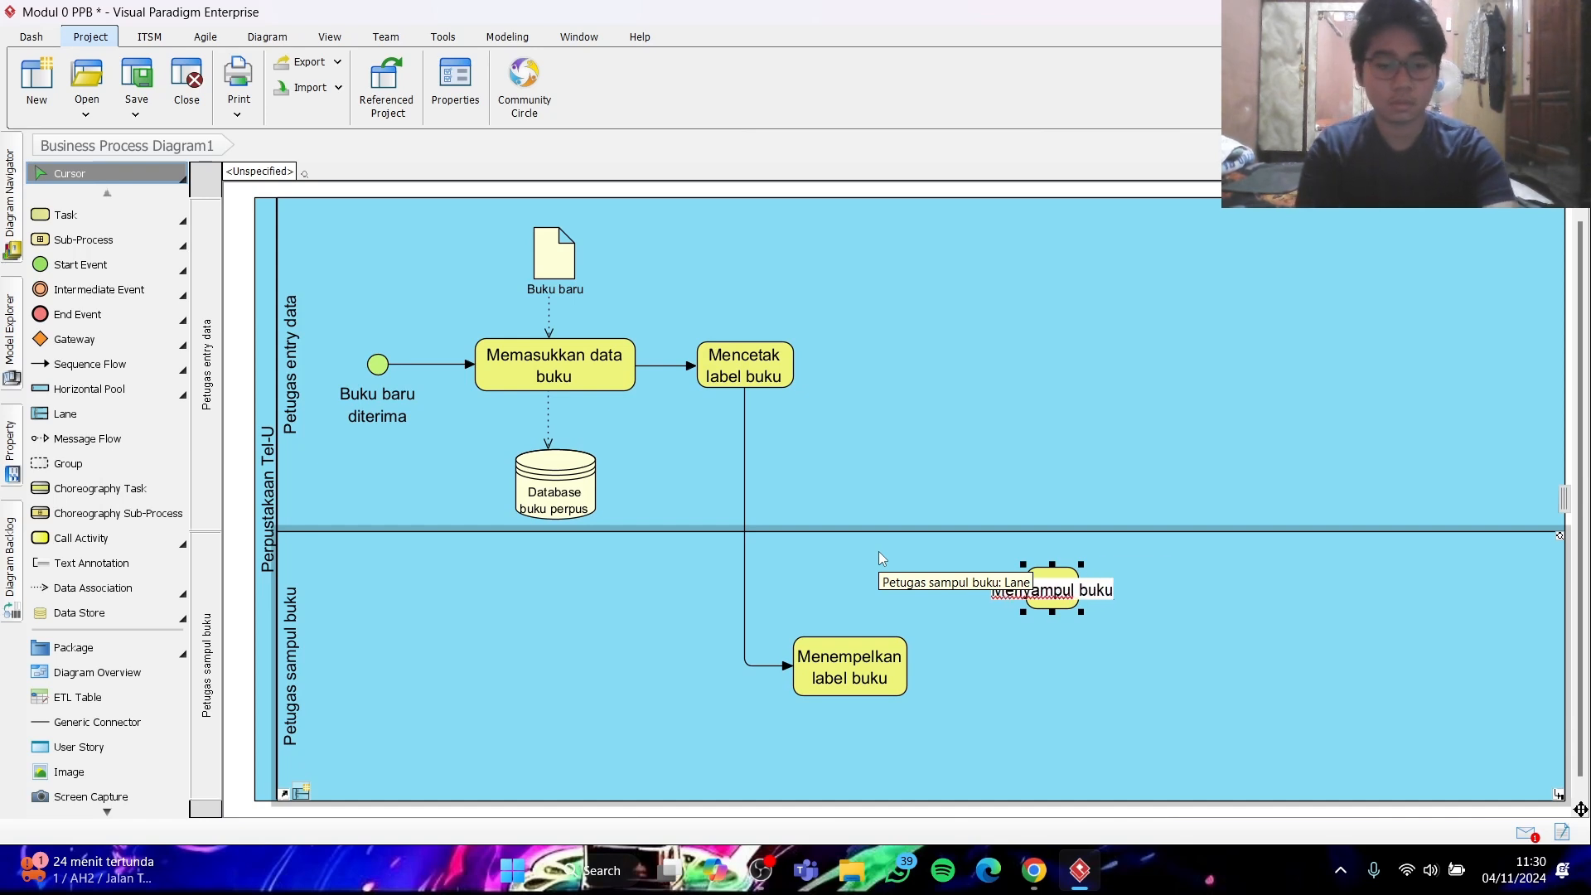
pyautogui.press('Return')
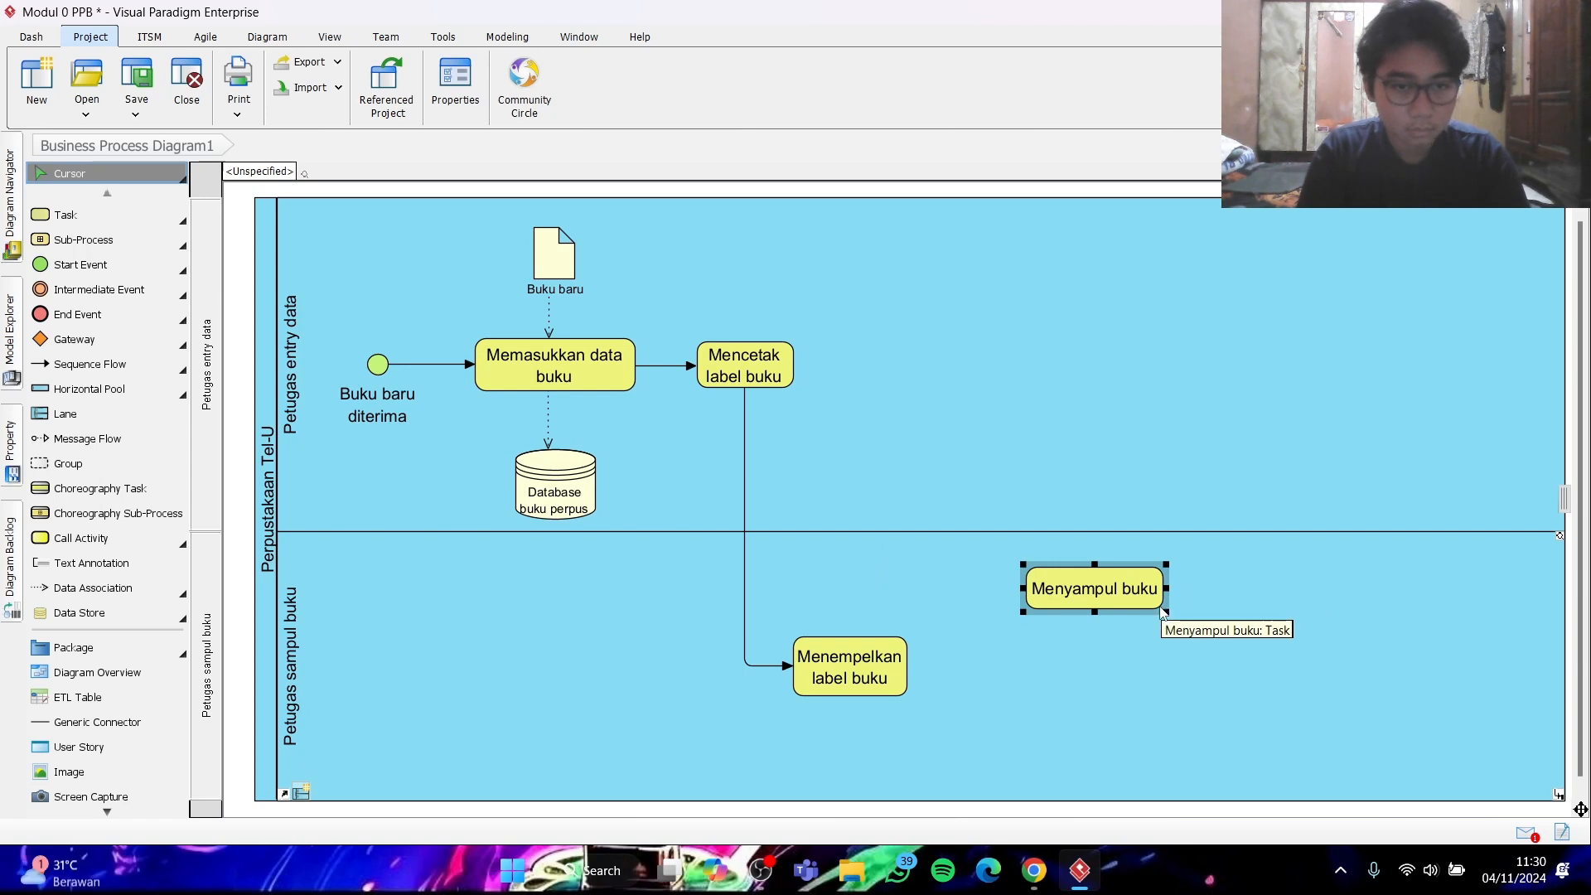
pyautogui.moveTo(1167, 612); pyautogui.dragTo(1131, 622)
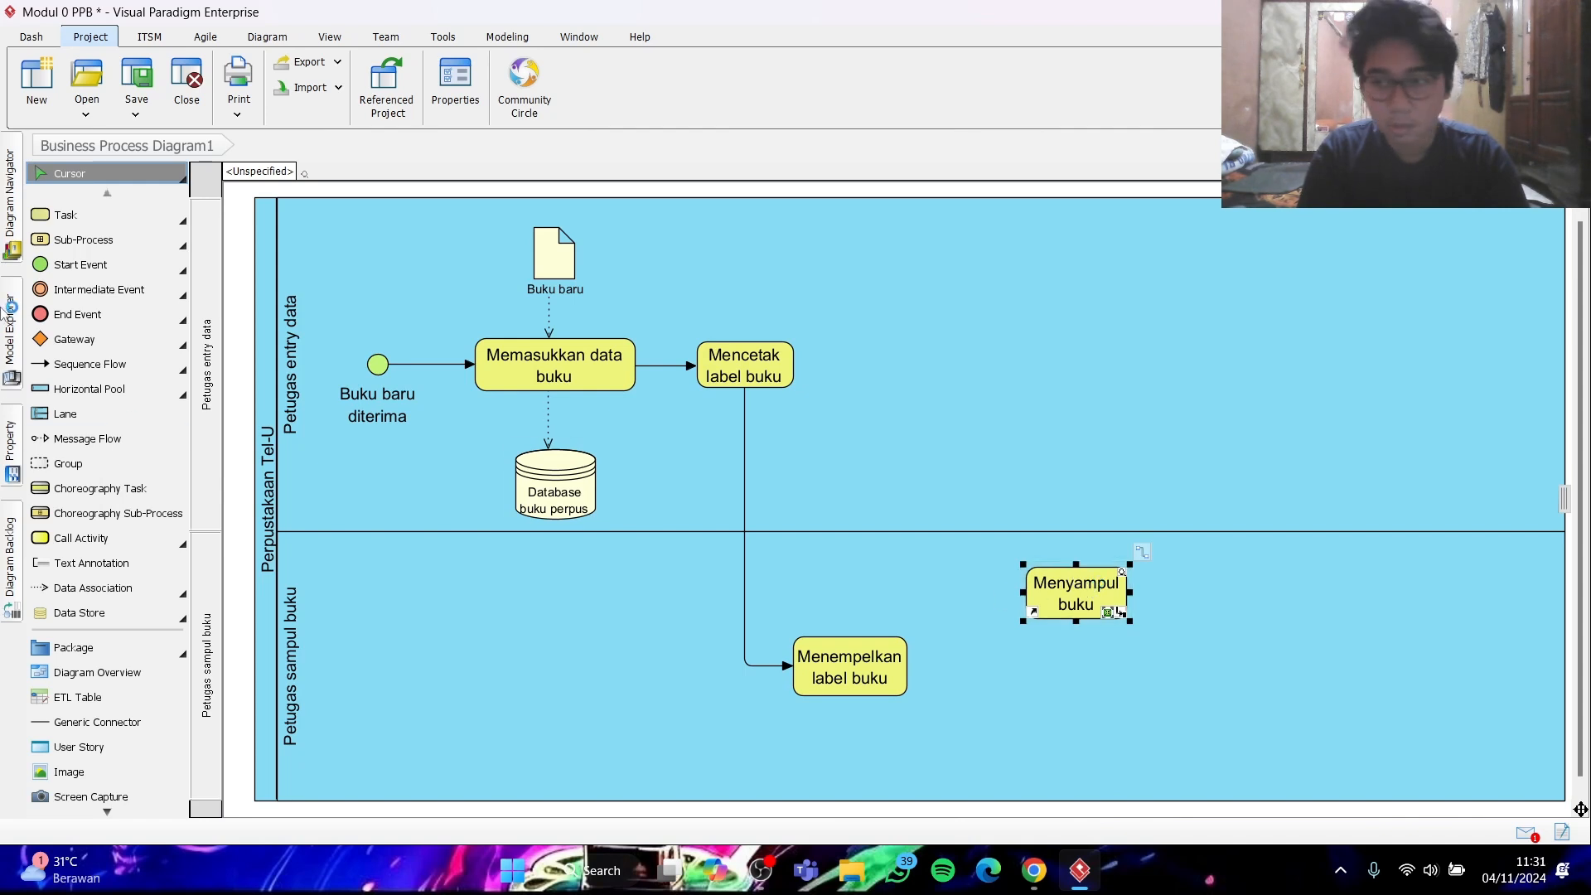
# - Add a task named "memberi cap pada buku" below "Menyampul buku" in the "Petugas sampul buku" lane
pyautogui.click(49, 214)
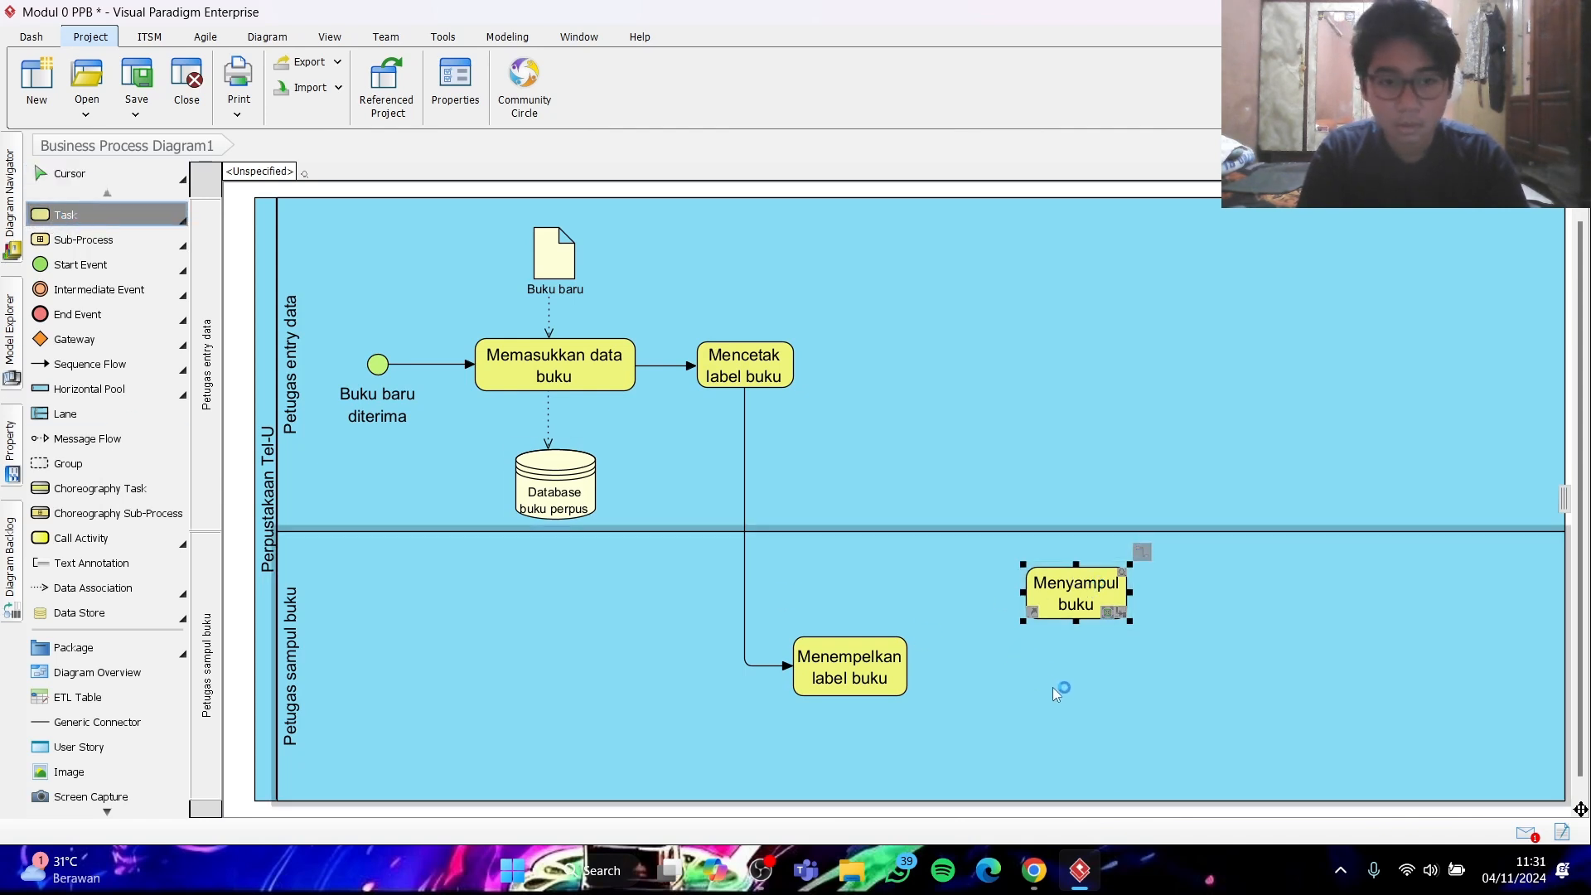
pyautogui.click(1066, 710)
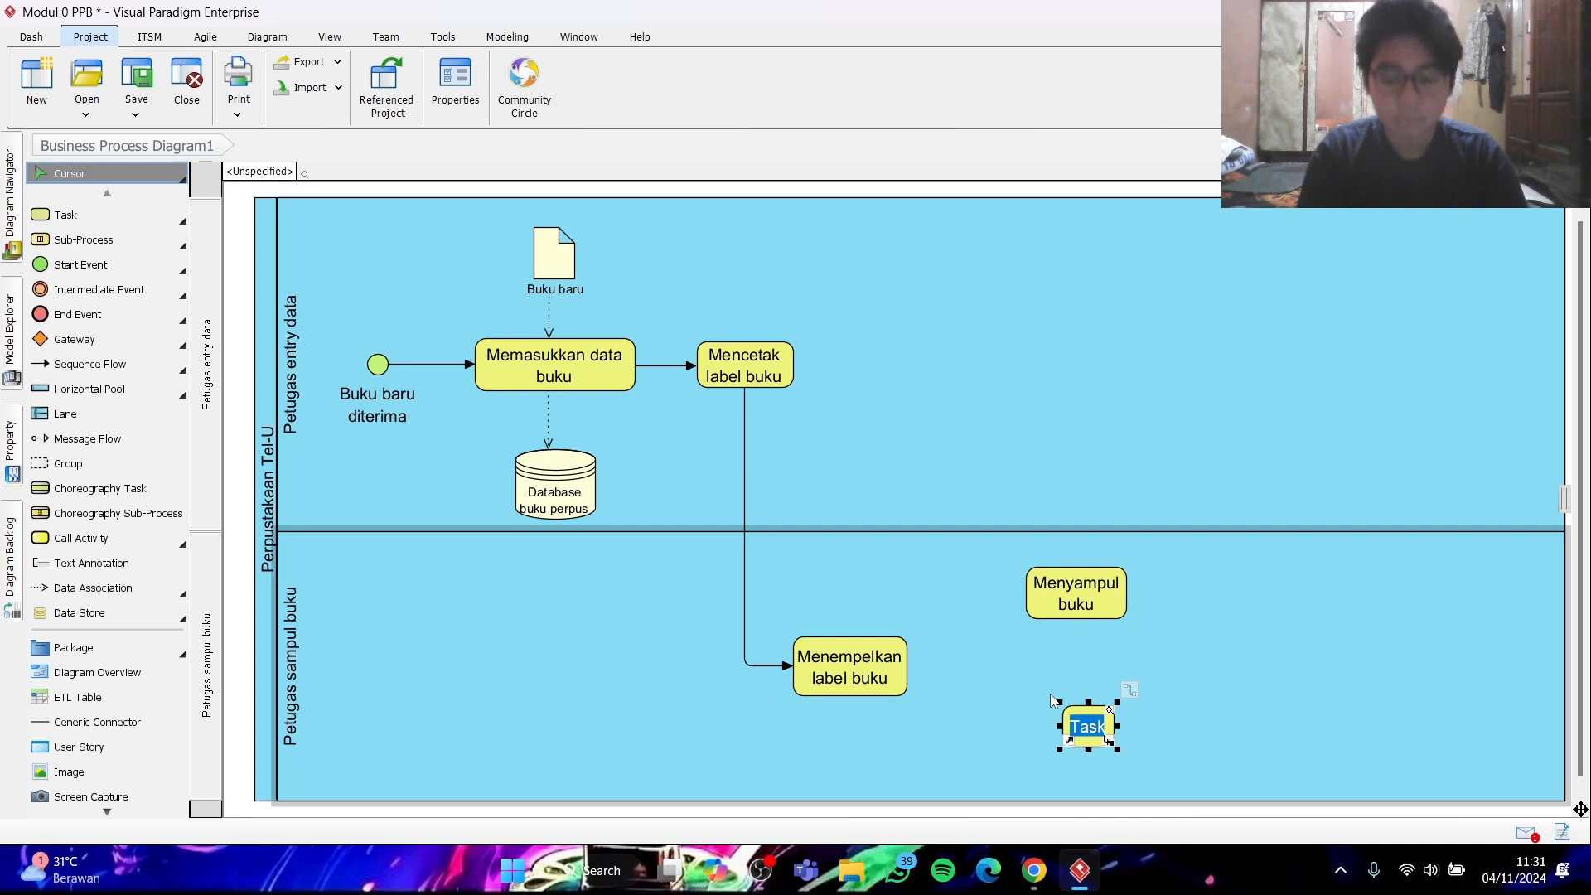
pyautogui.write('Member')
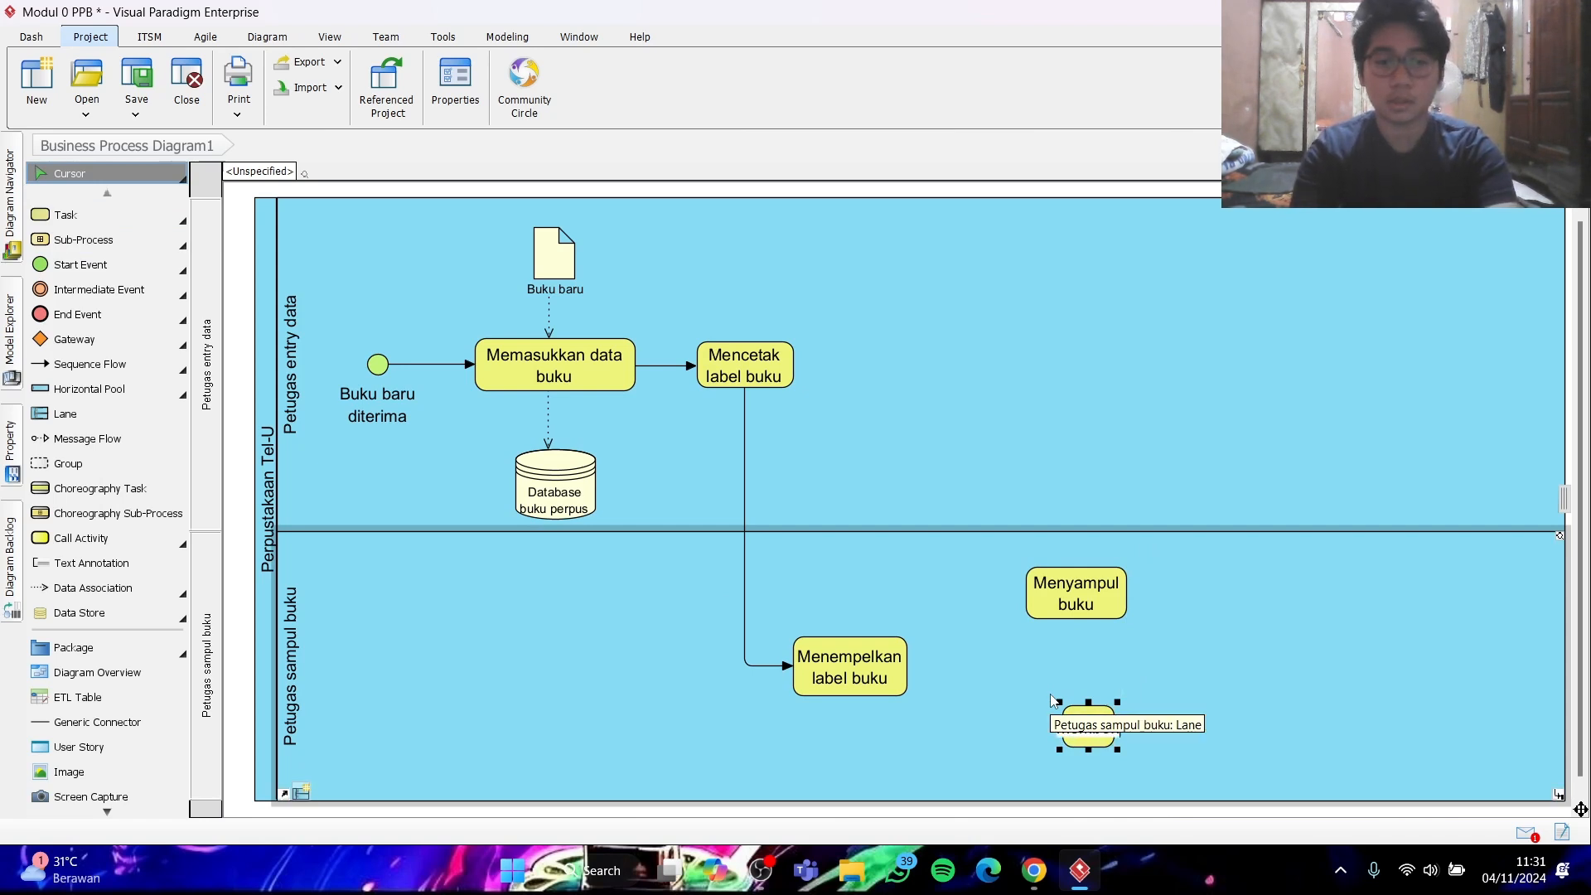
pyautogui.write('i cap pada b')
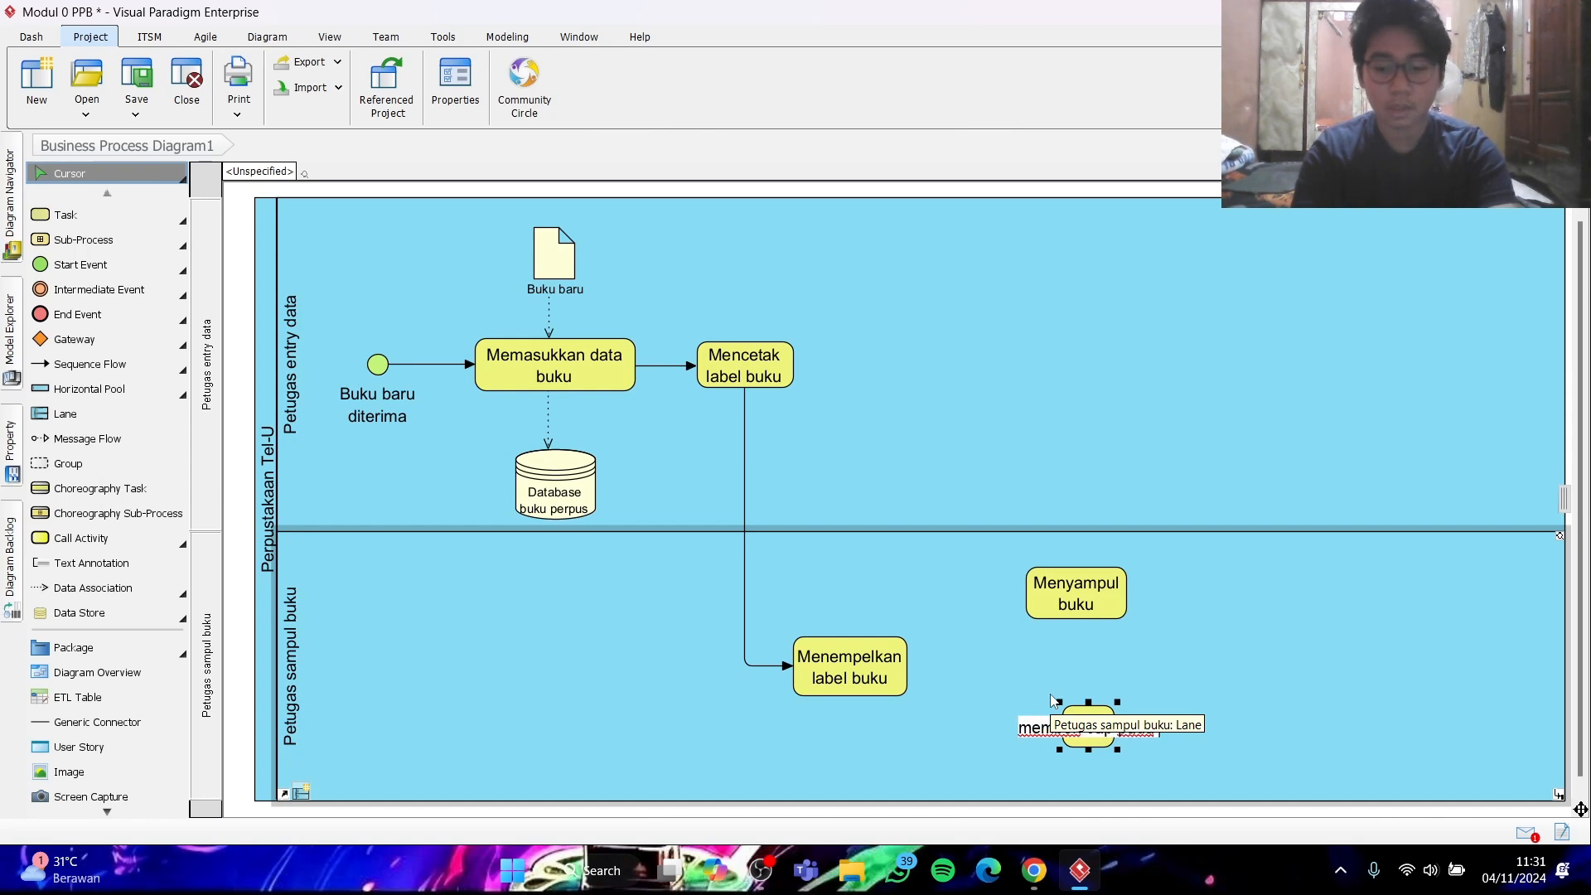
pyautogui.press('Return')
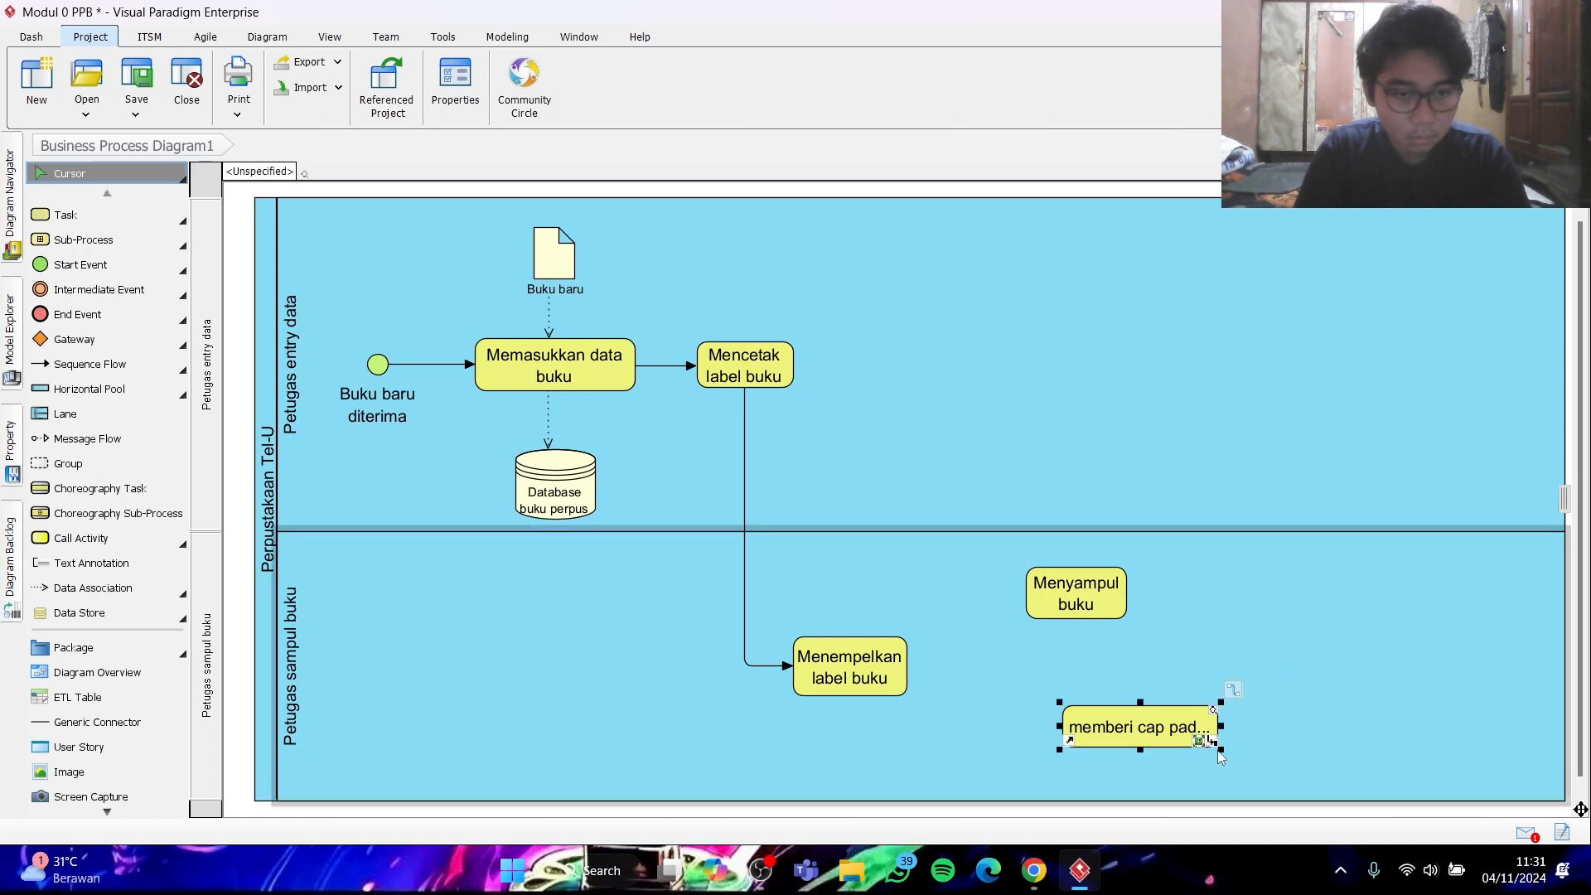
# - Resize "memberi cap pada buku" so its name wraps onto two lines, and left-align "Menyampul buku" with it
pyautogui.moveTo(1221, 747); pyautogui.dragTo(1086, 750)
pyautogui.moveTo(1095, 605); pyautogui.dragTo(1050, 605)
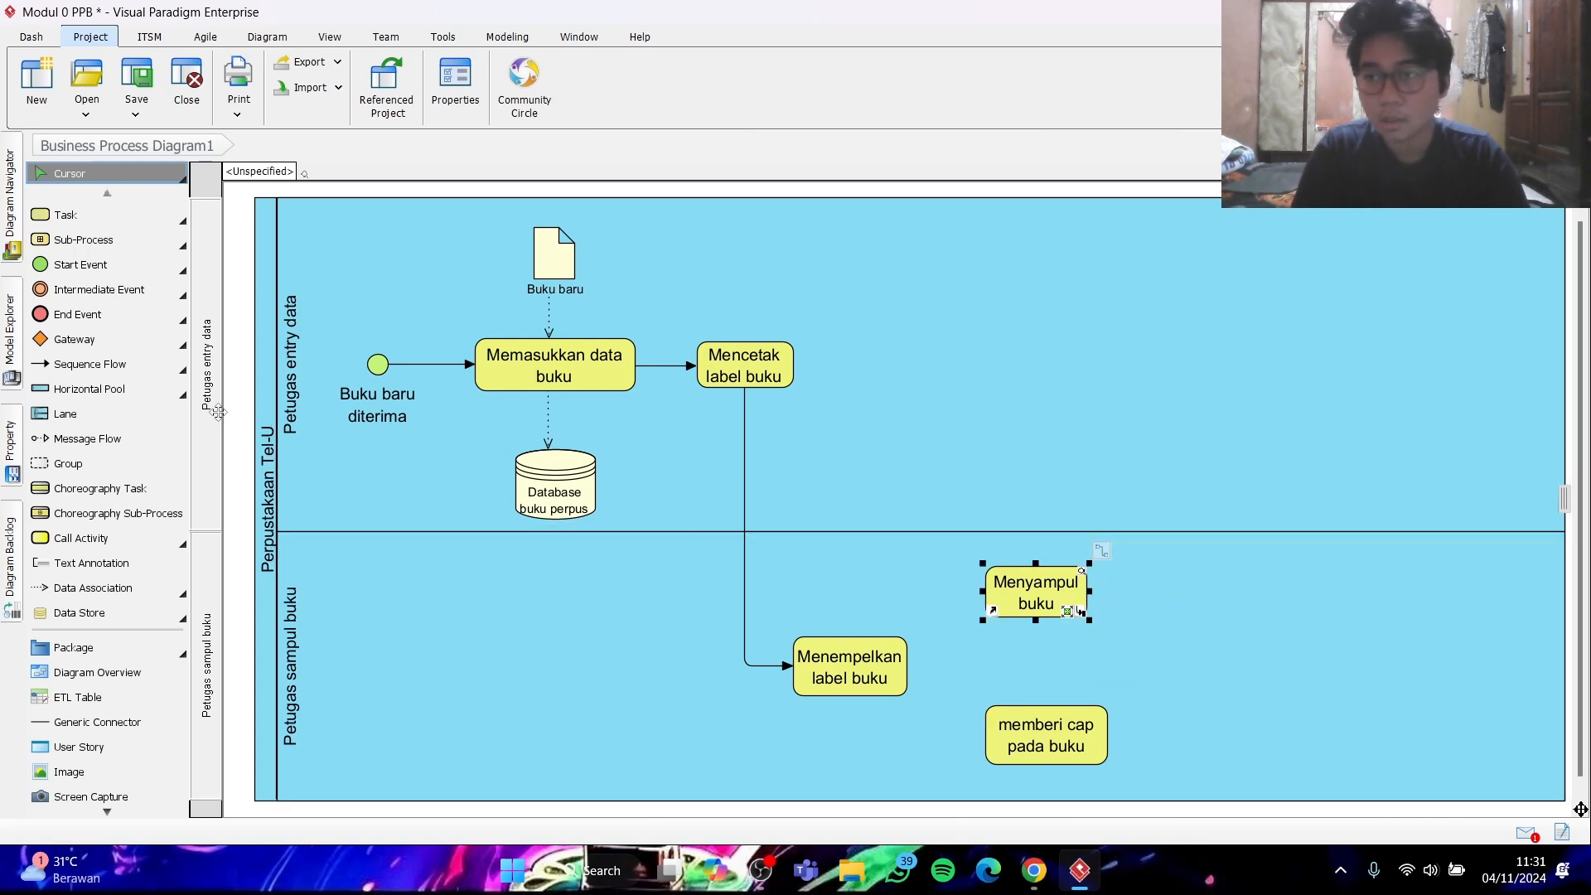
# - Place a Parallel Fork/Join (AND) gateway just right of "Menempelkan label buku" and clear its label
pyautogui.click(181, 346)
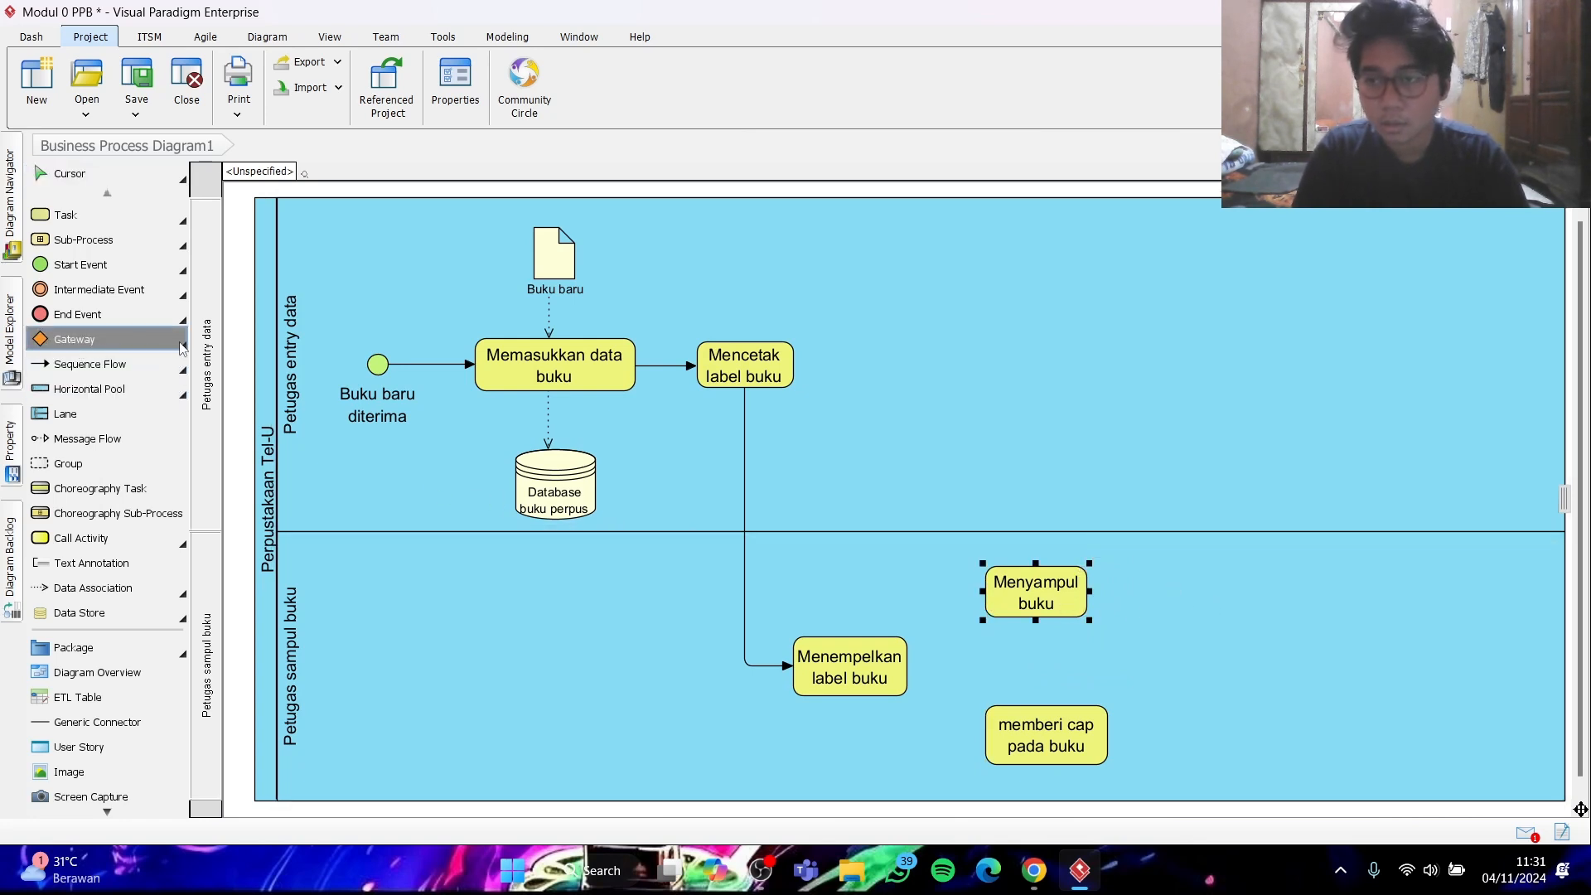
pyautogui.click(184, 348)
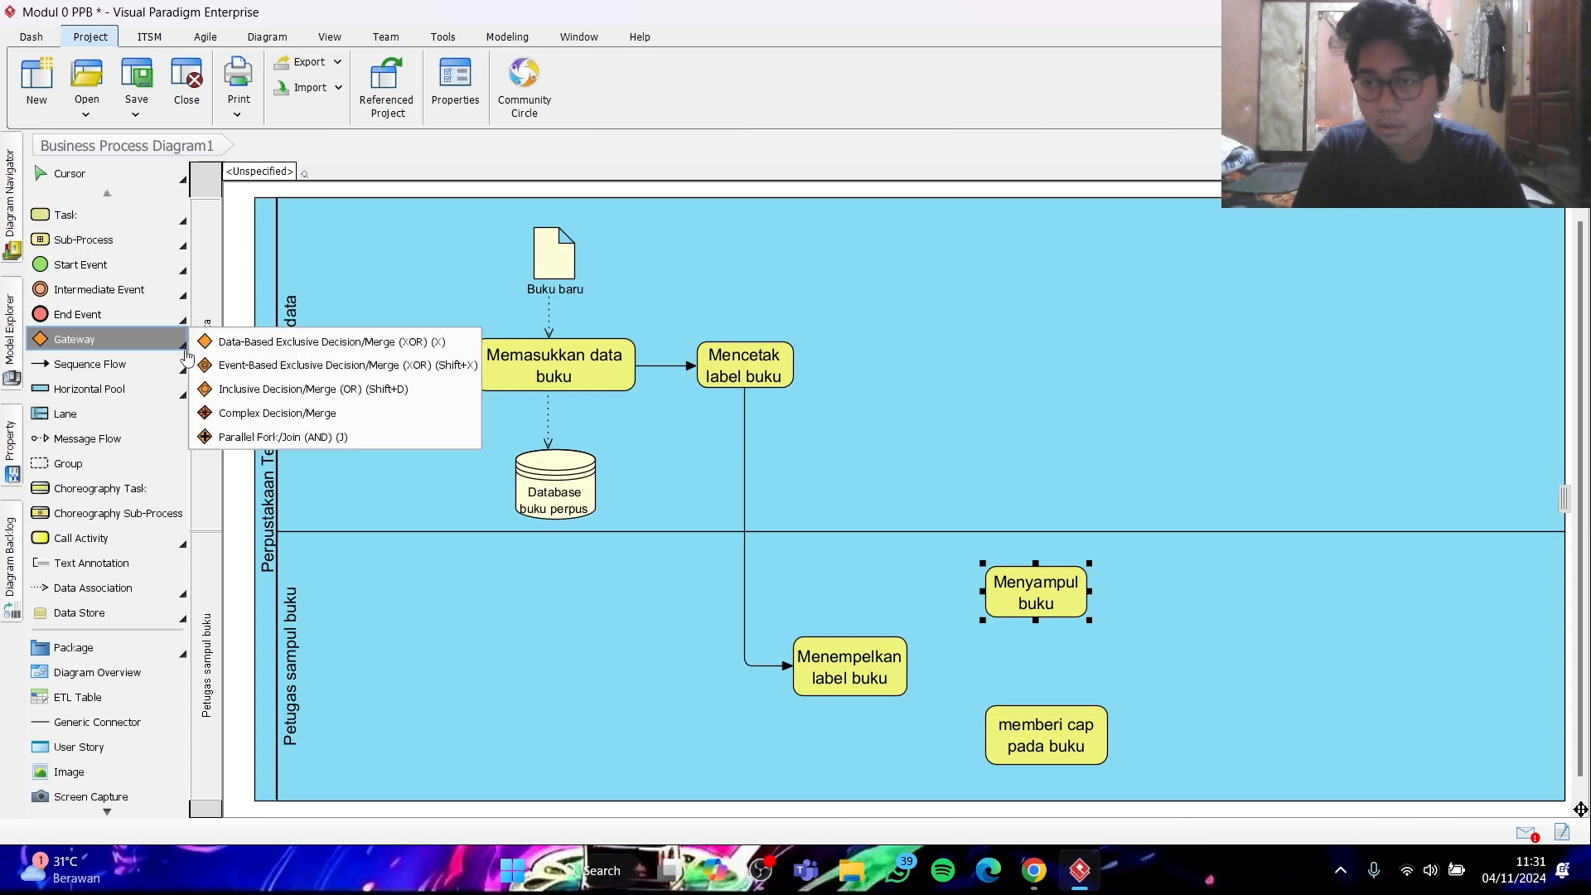
pyautogui.click(235, 435)
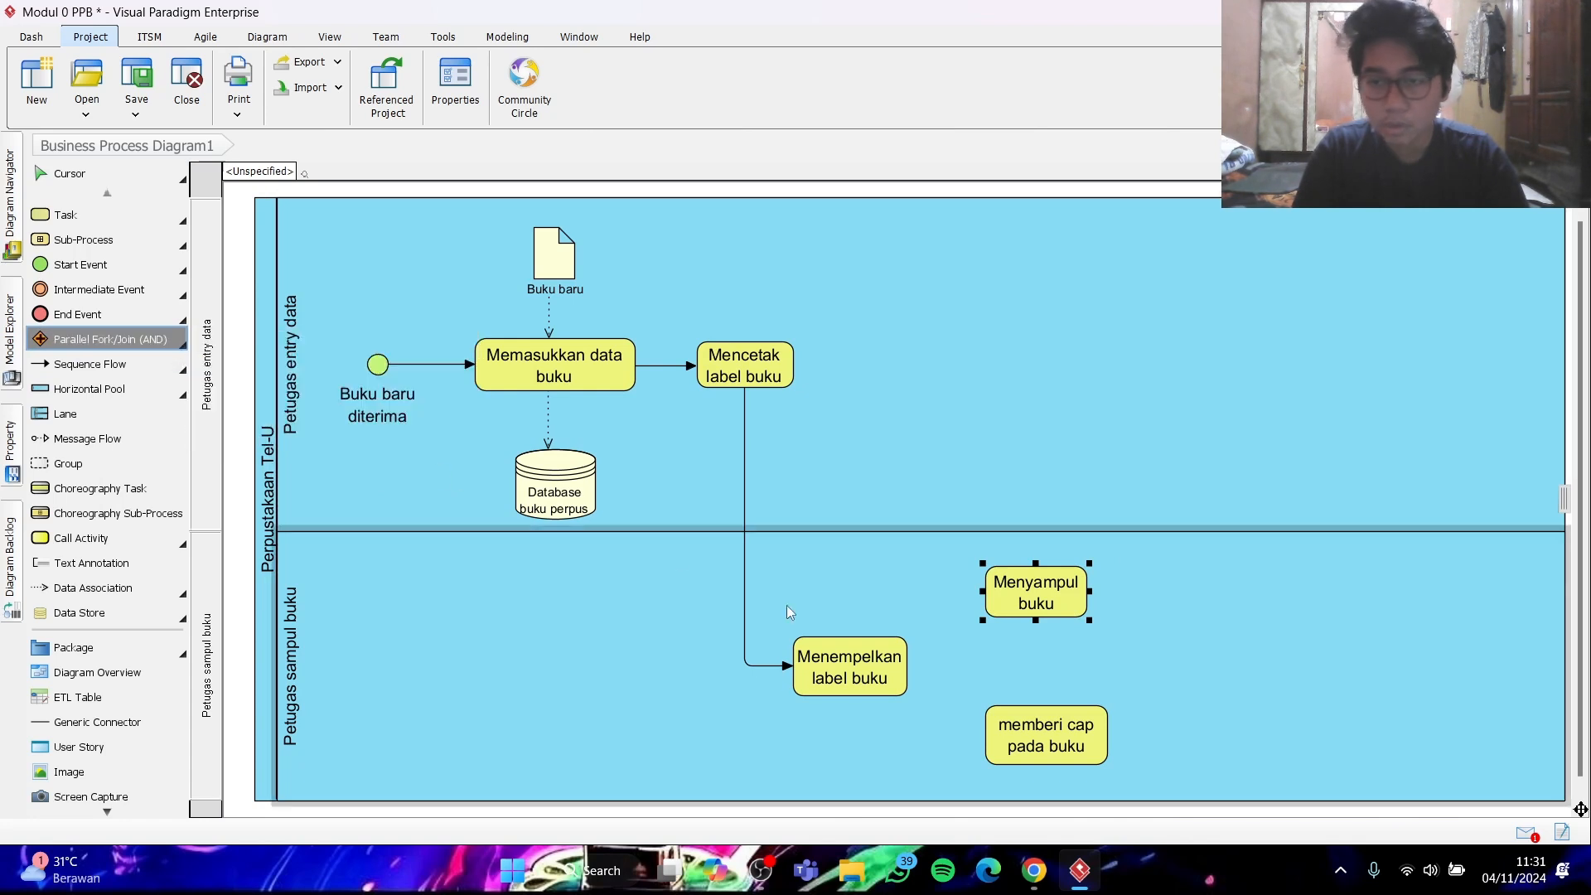
pyautogui.click(963, 667)
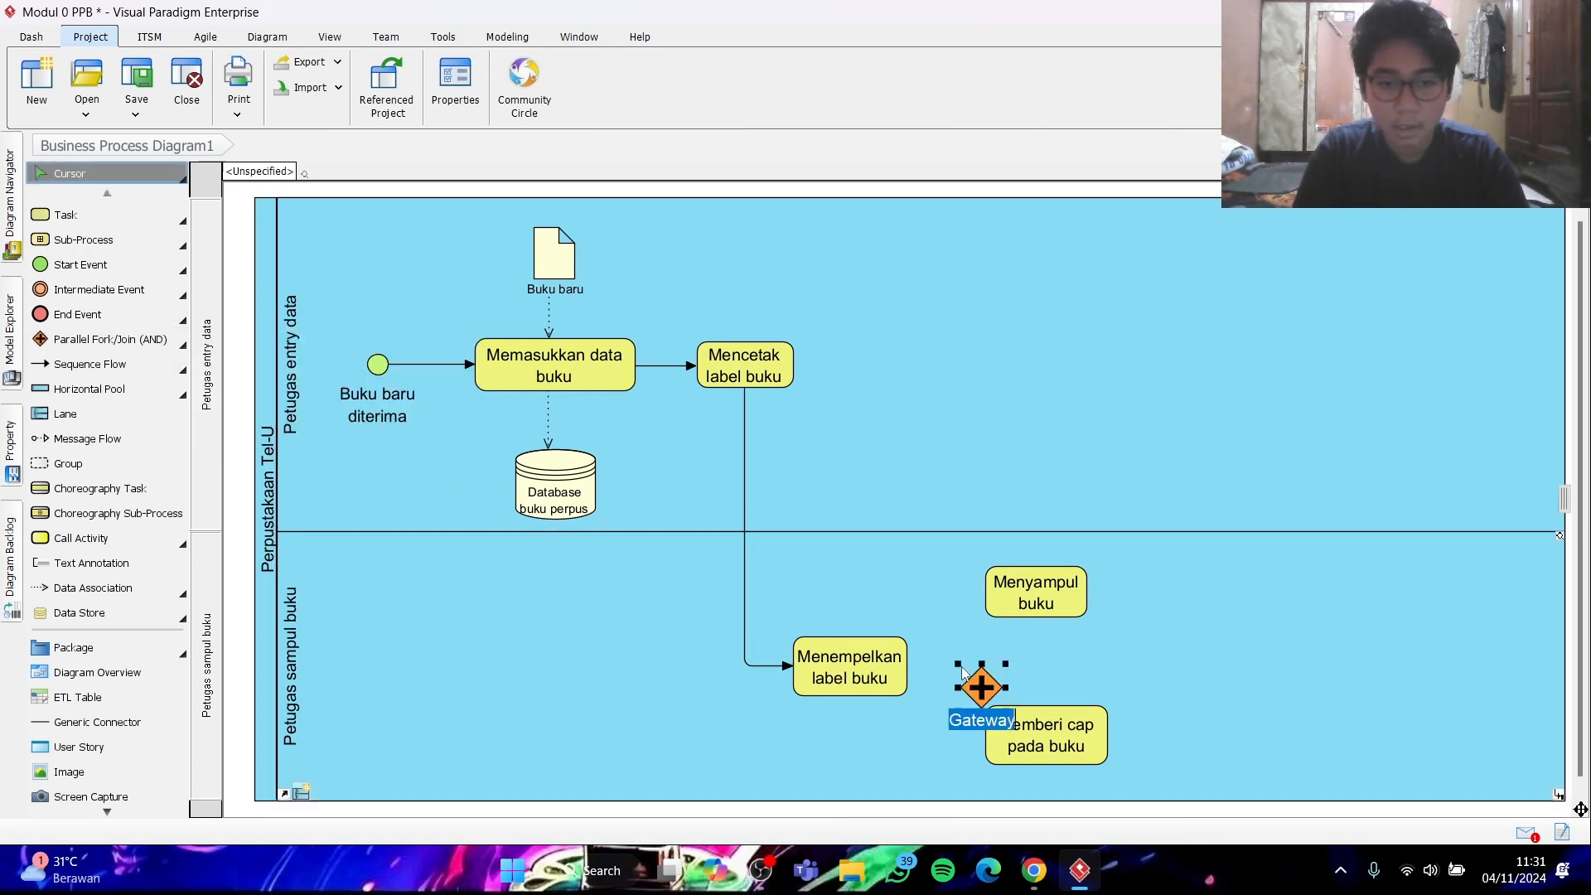
pyautogui.moveTo(979, 683); pyautogui.dragTo(955, 661)
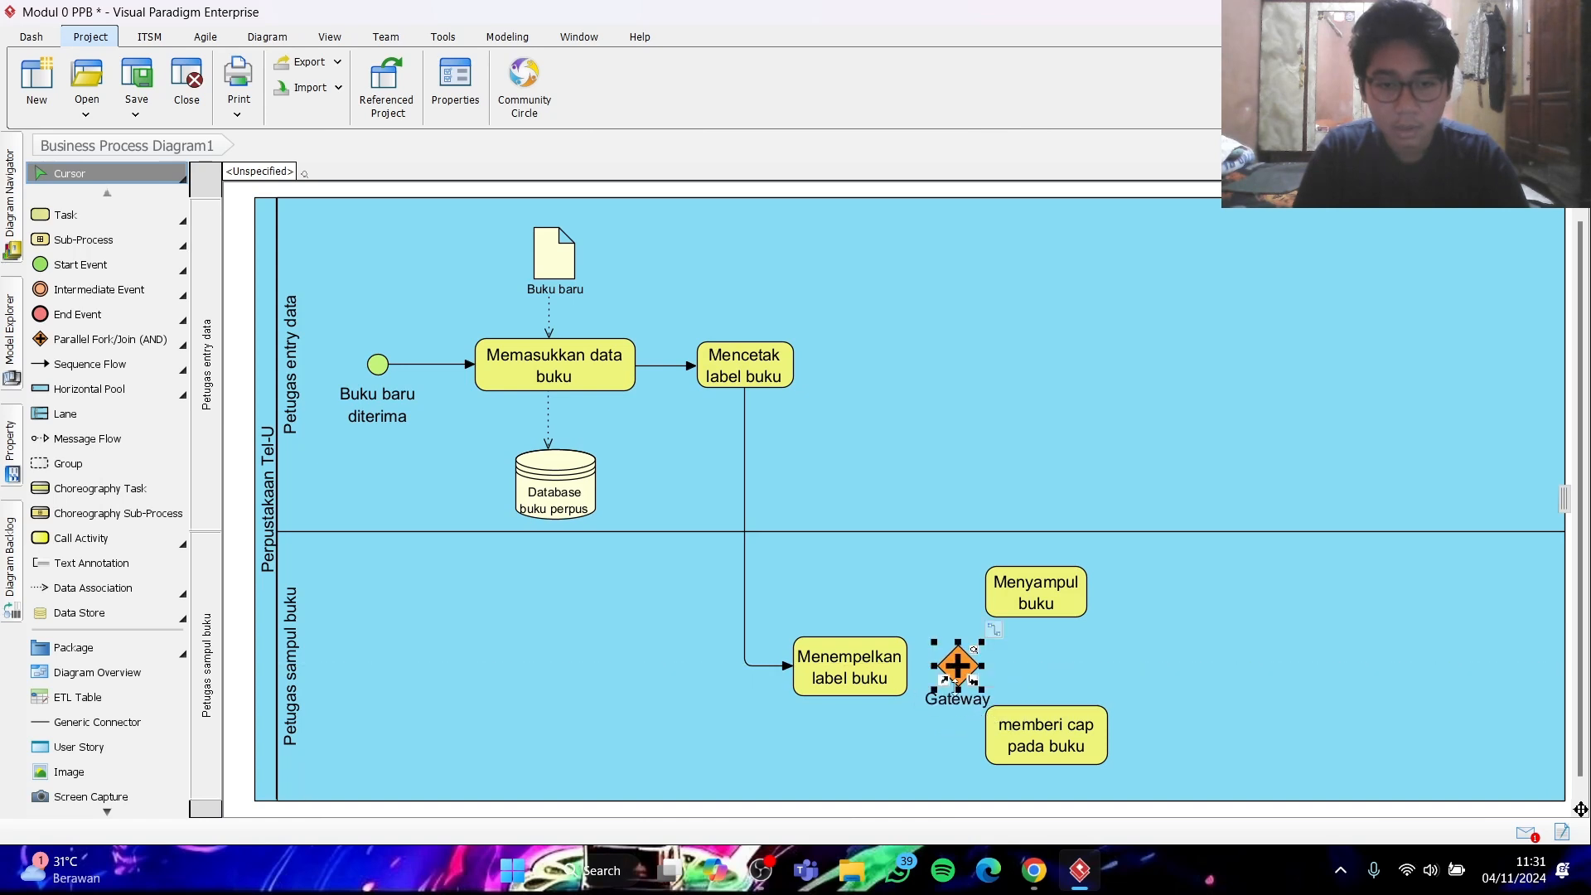
pyautogui.doubleClick(968, 701)
pyautogui.press('BackSpace')
pyautogui.click(1160, 673)
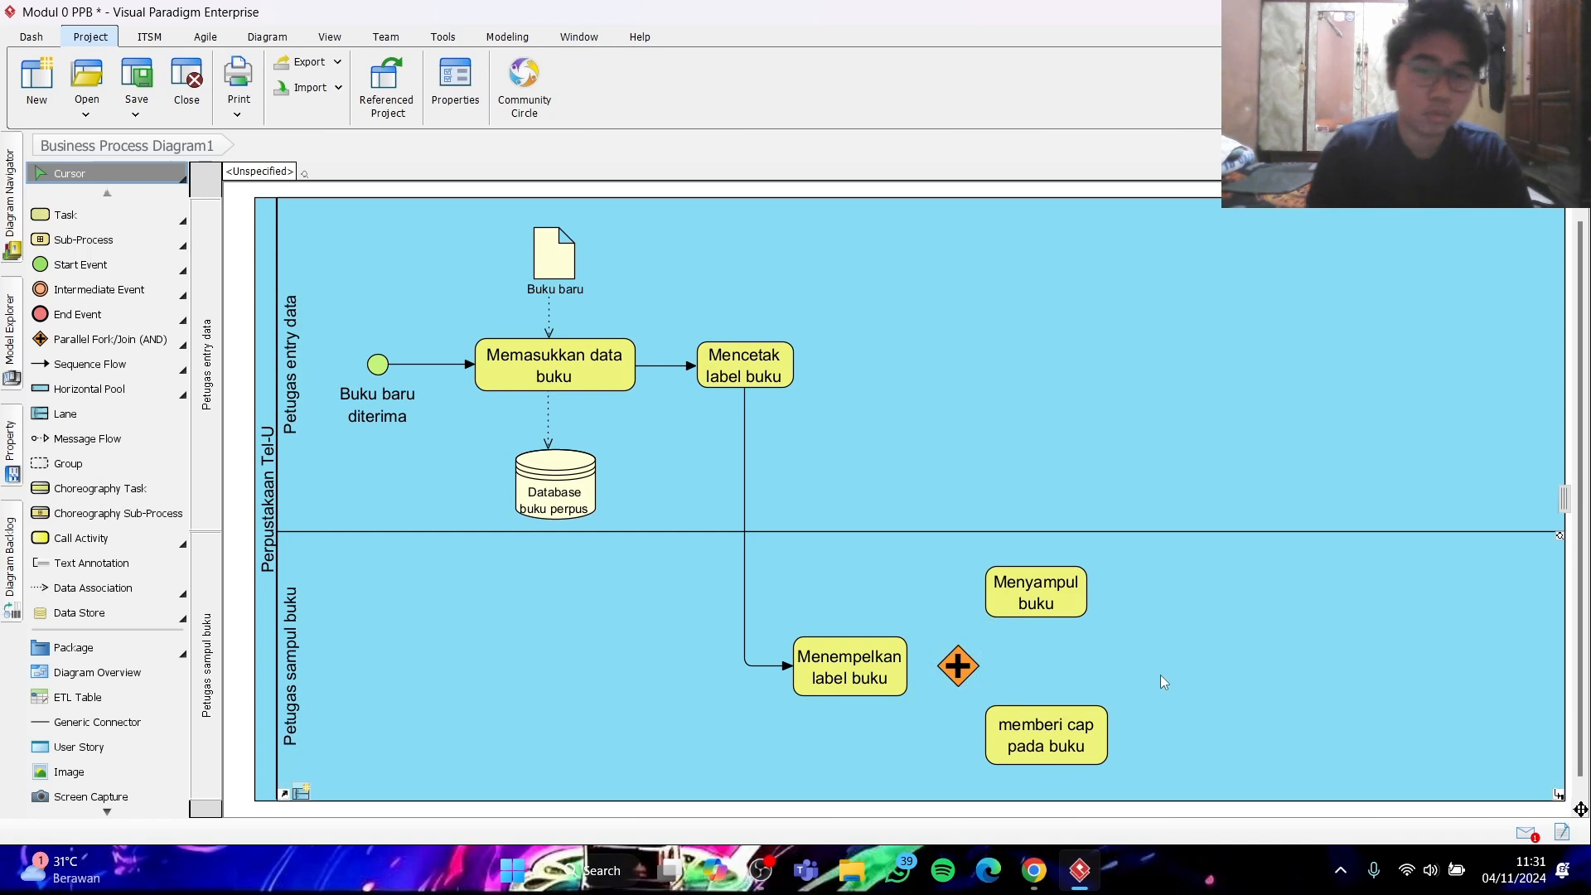
# - Shift "Menyampul buku", "memberi cap pada buku" and the parallel gateway slightly right to make room for connectors
pyautogui.moveTo(1075, 590); pyautogui.dragTo(1096, 590)
pyautogui.moveTo(1069, 726); pyautogui.dragTo(1094, 726)
pyautogui.moveTo(962, 670); pyautogui.dragTo(971, 669)
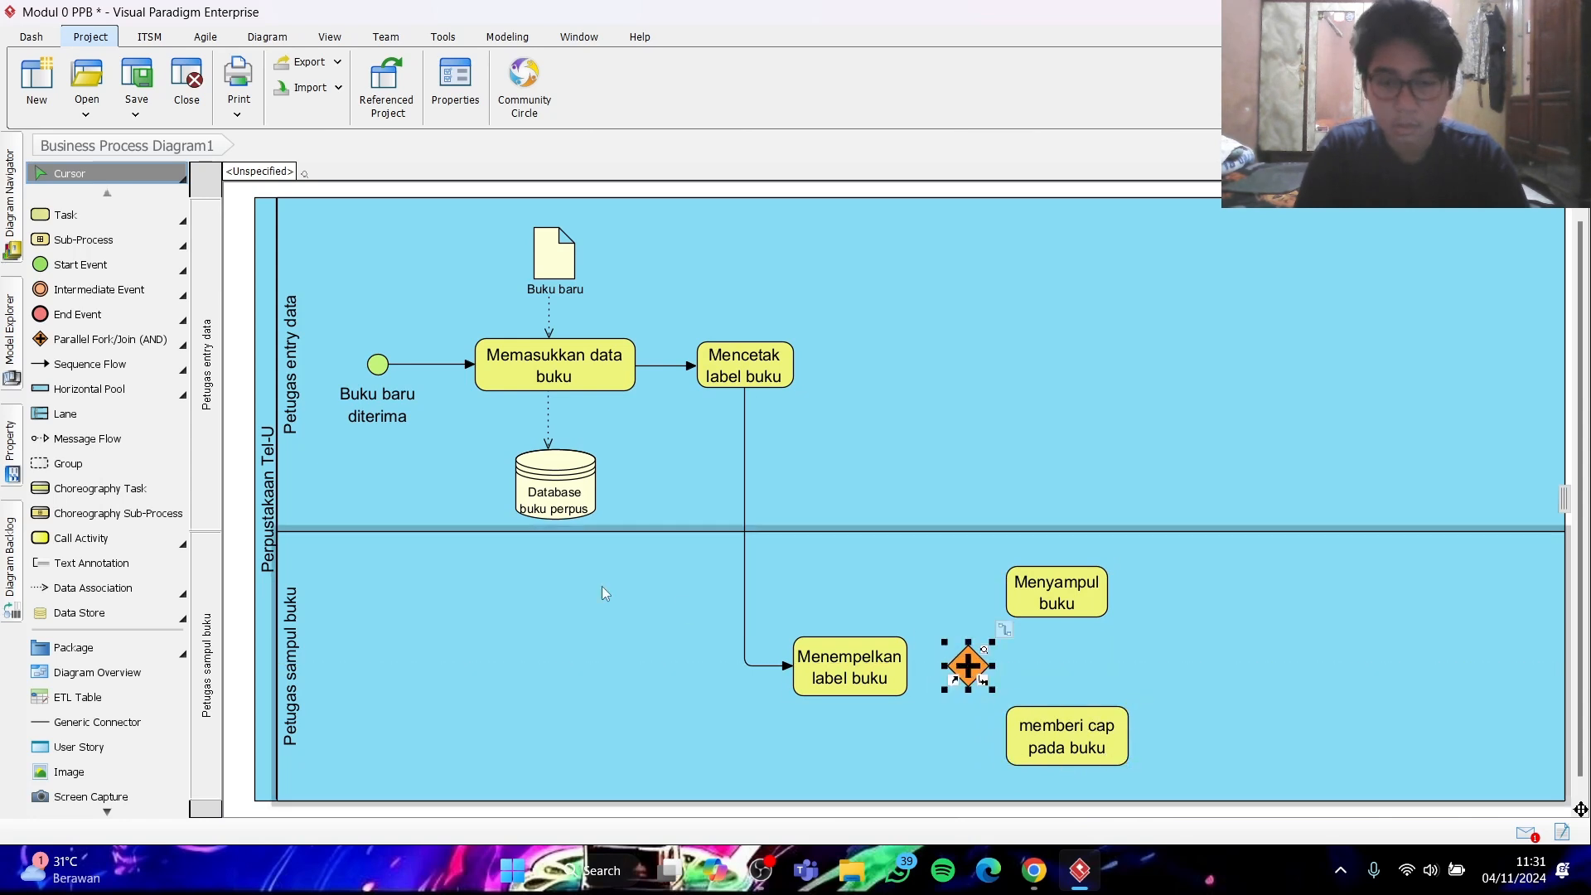
# - Connect "Menempelkan label buku" to the parallel gateway, and the gateway to "Menyampul buku" and "memberi cap pada buku", with sequence flows
pyautogui.click(132, 365)
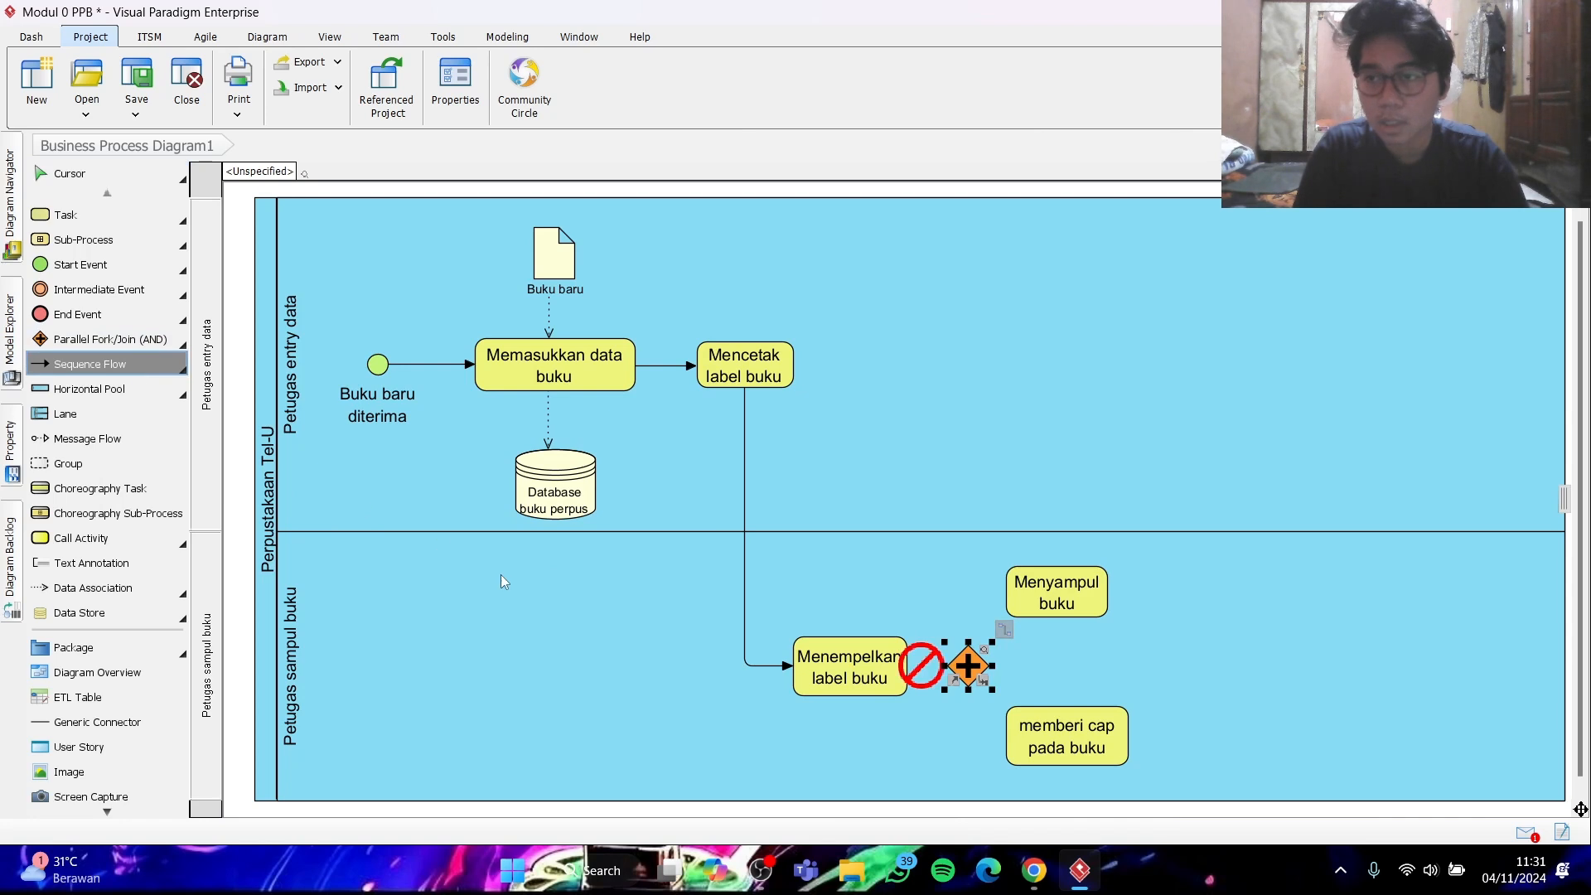
pyautogui.moveTo(894, 671); pyautogui.dragTo(952, 672)
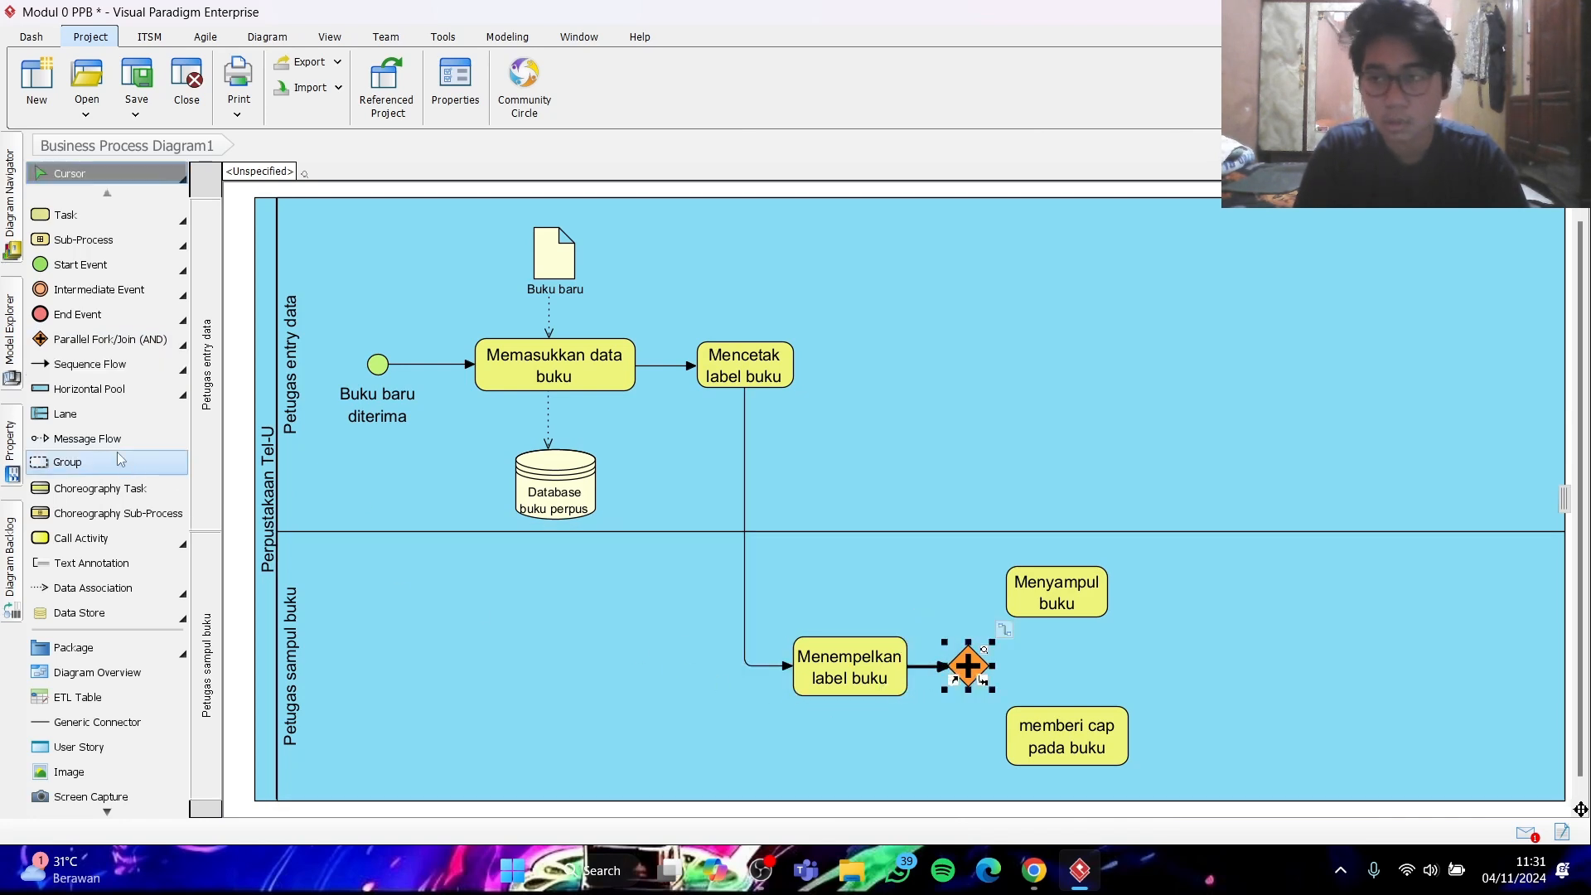
pyautogui.click(113, 369)
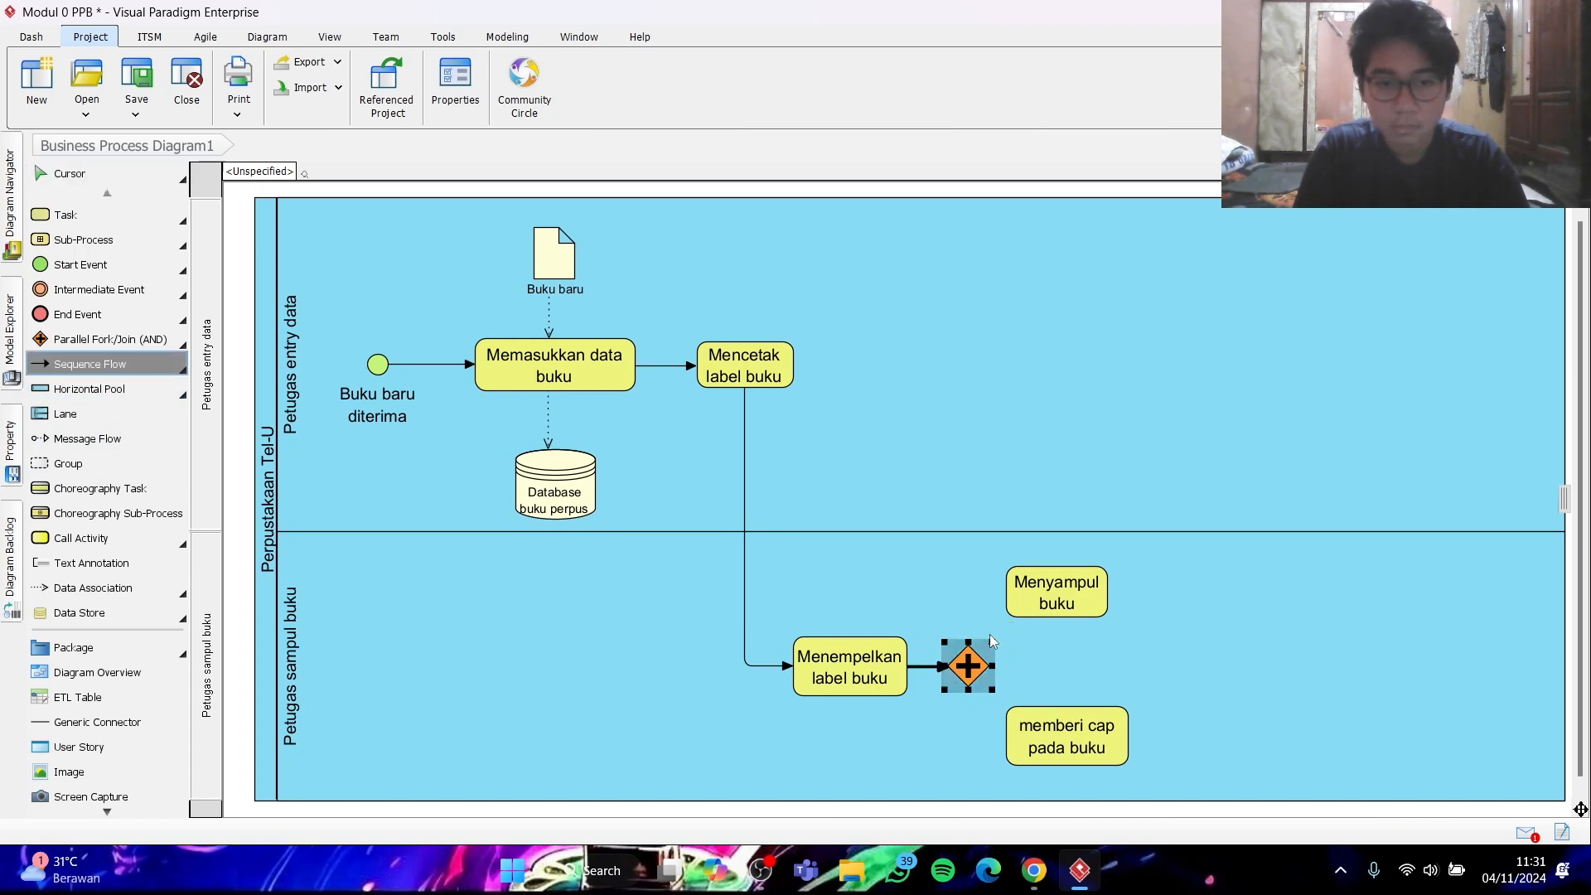
pyautogui.moveTo(976, 662); pyautogui.dragTo(1056, 588)
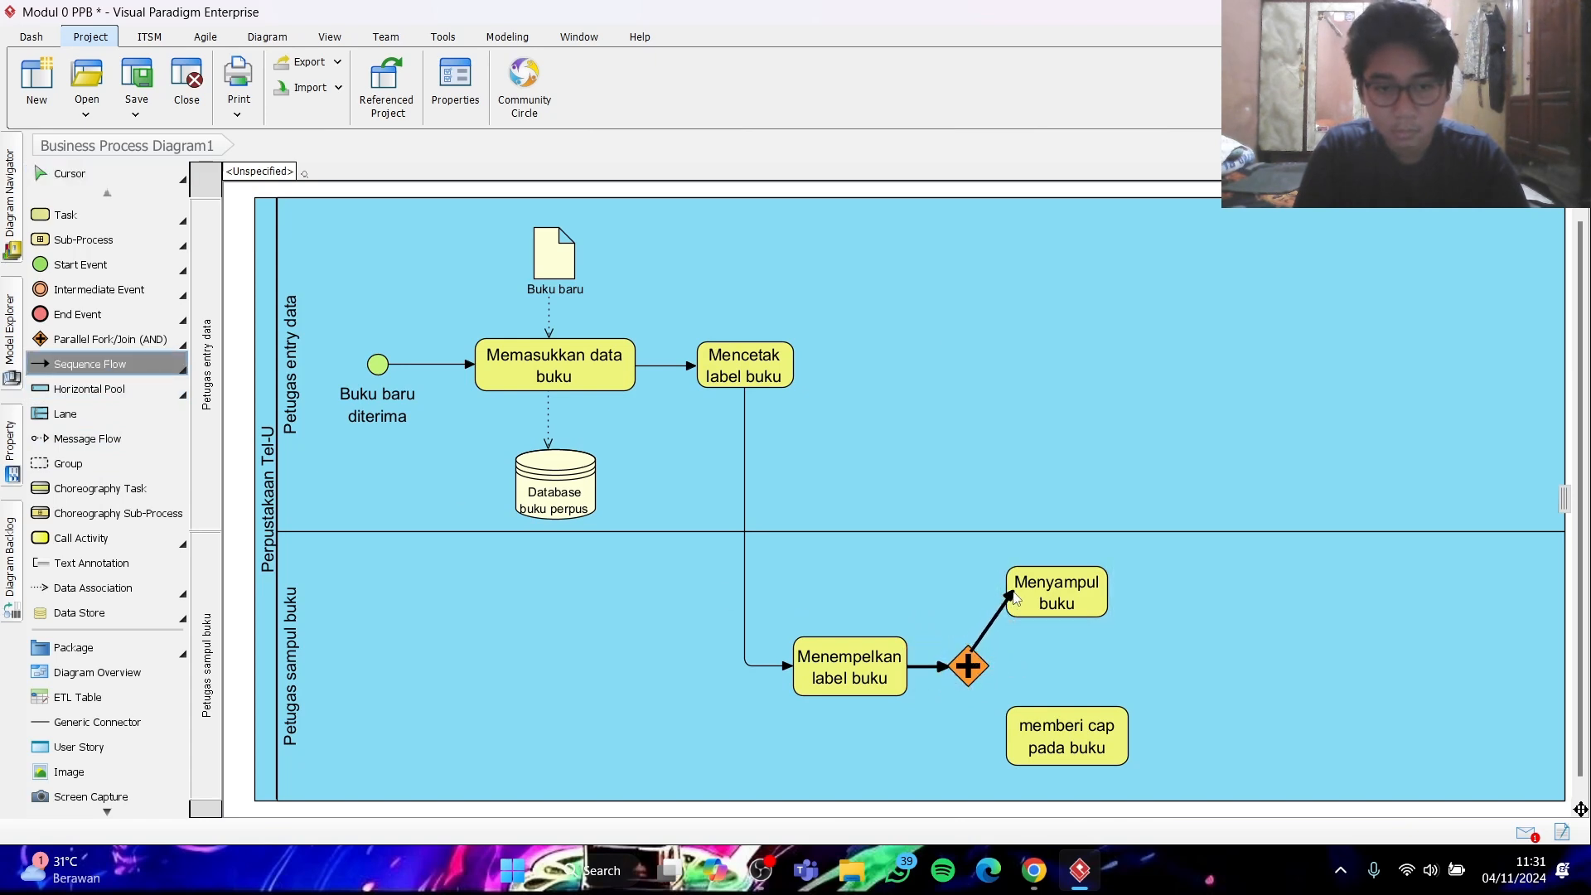
pyautogui.click(89, 364)
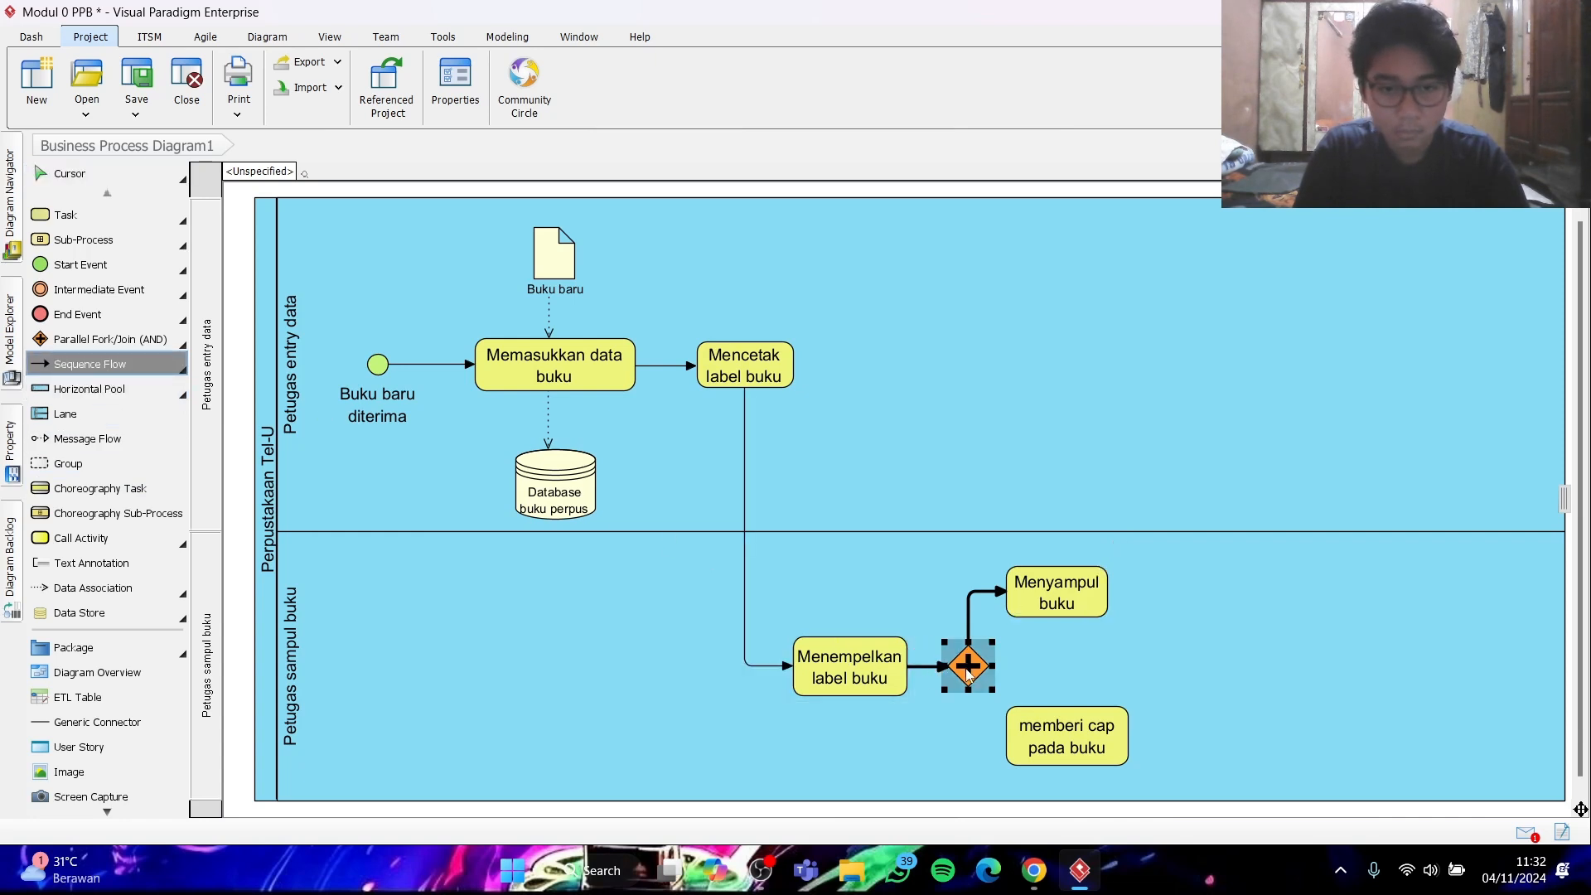
pyautogui.moveTo(963, 671); pyautogui.dragTo(1017, 740)
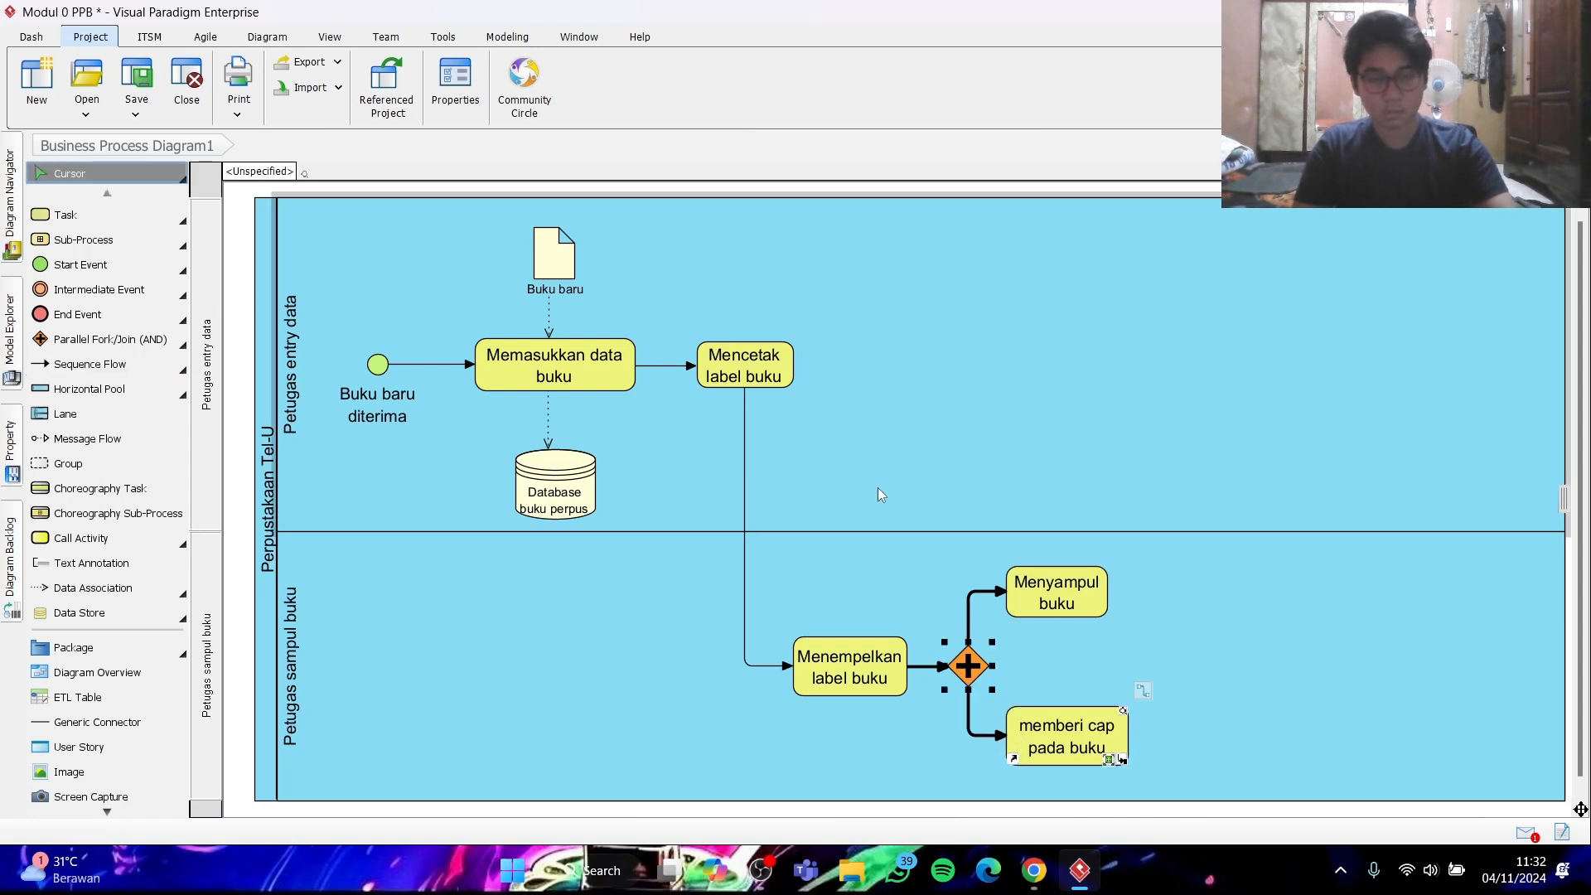
# - Widen "Menyampul buku" to match the width of the "memberi cap pada buku" task below it
pyautogui.click(1069, 597)
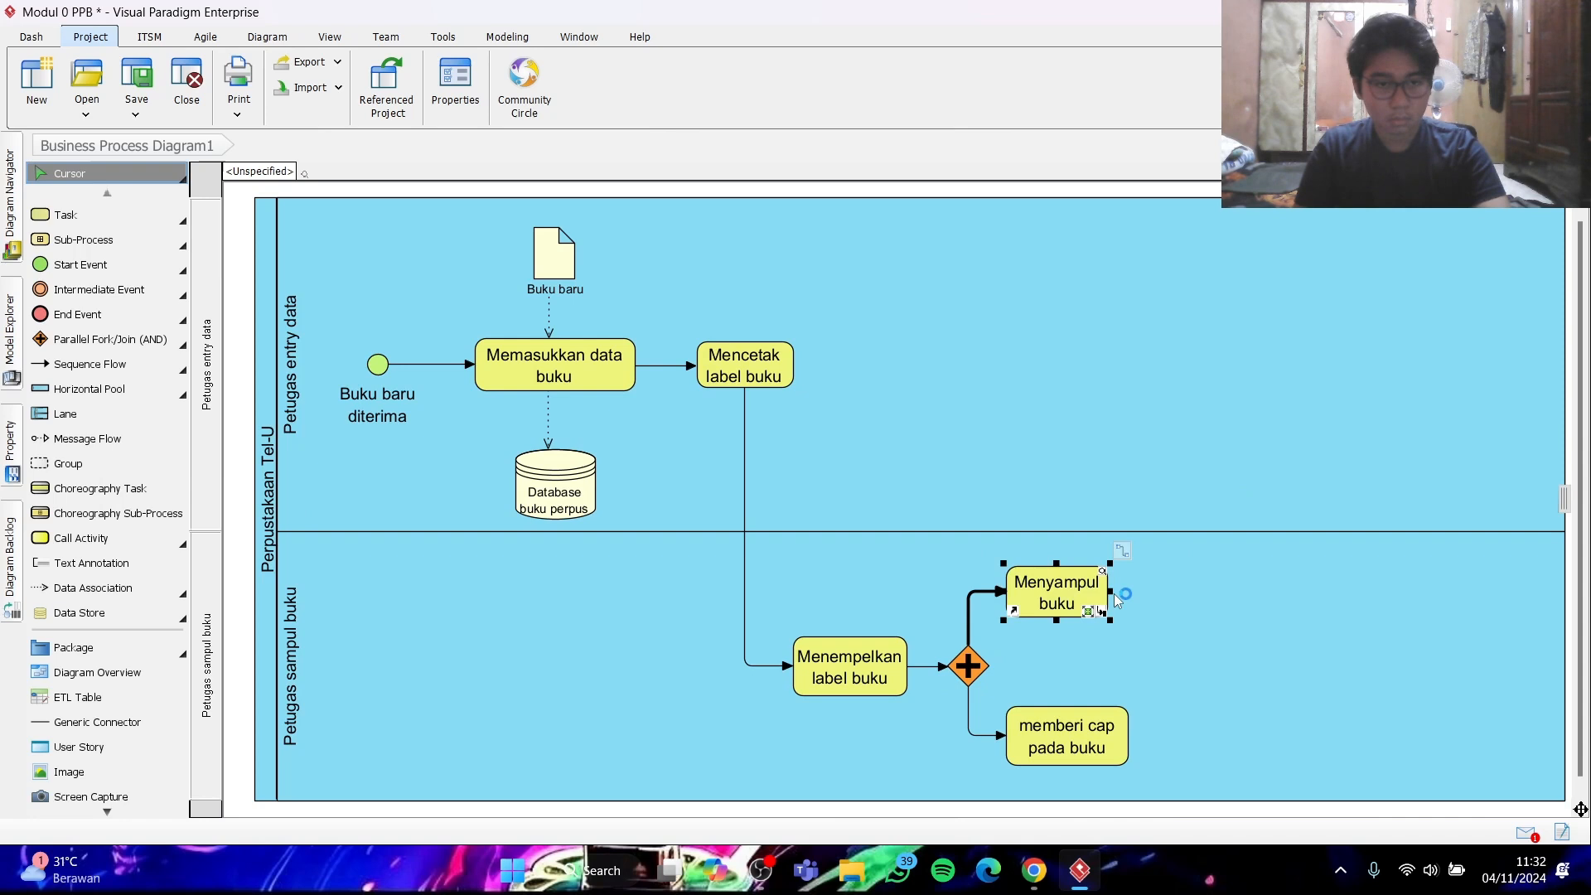
pyautogui.moveTo(1108, 591); pyautogui.dragTo(1130, 591)
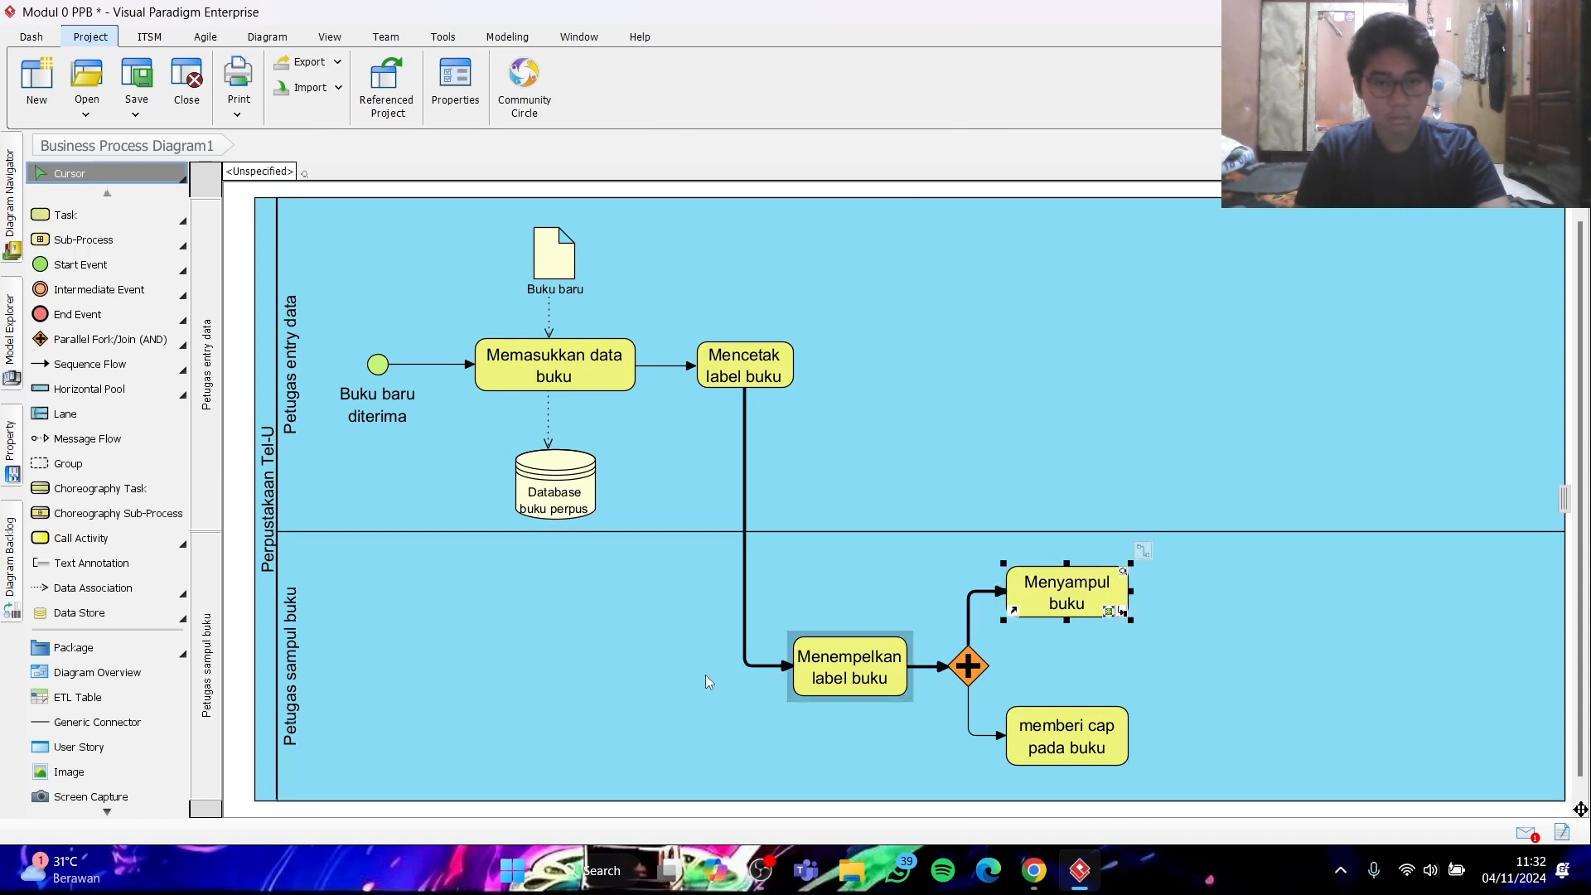
# - Add a second Parallel Fork/Join (AND) gateway right of the two parallel tasks, level with the first gateway, and clear its label
pyautogui.click(89, 341)
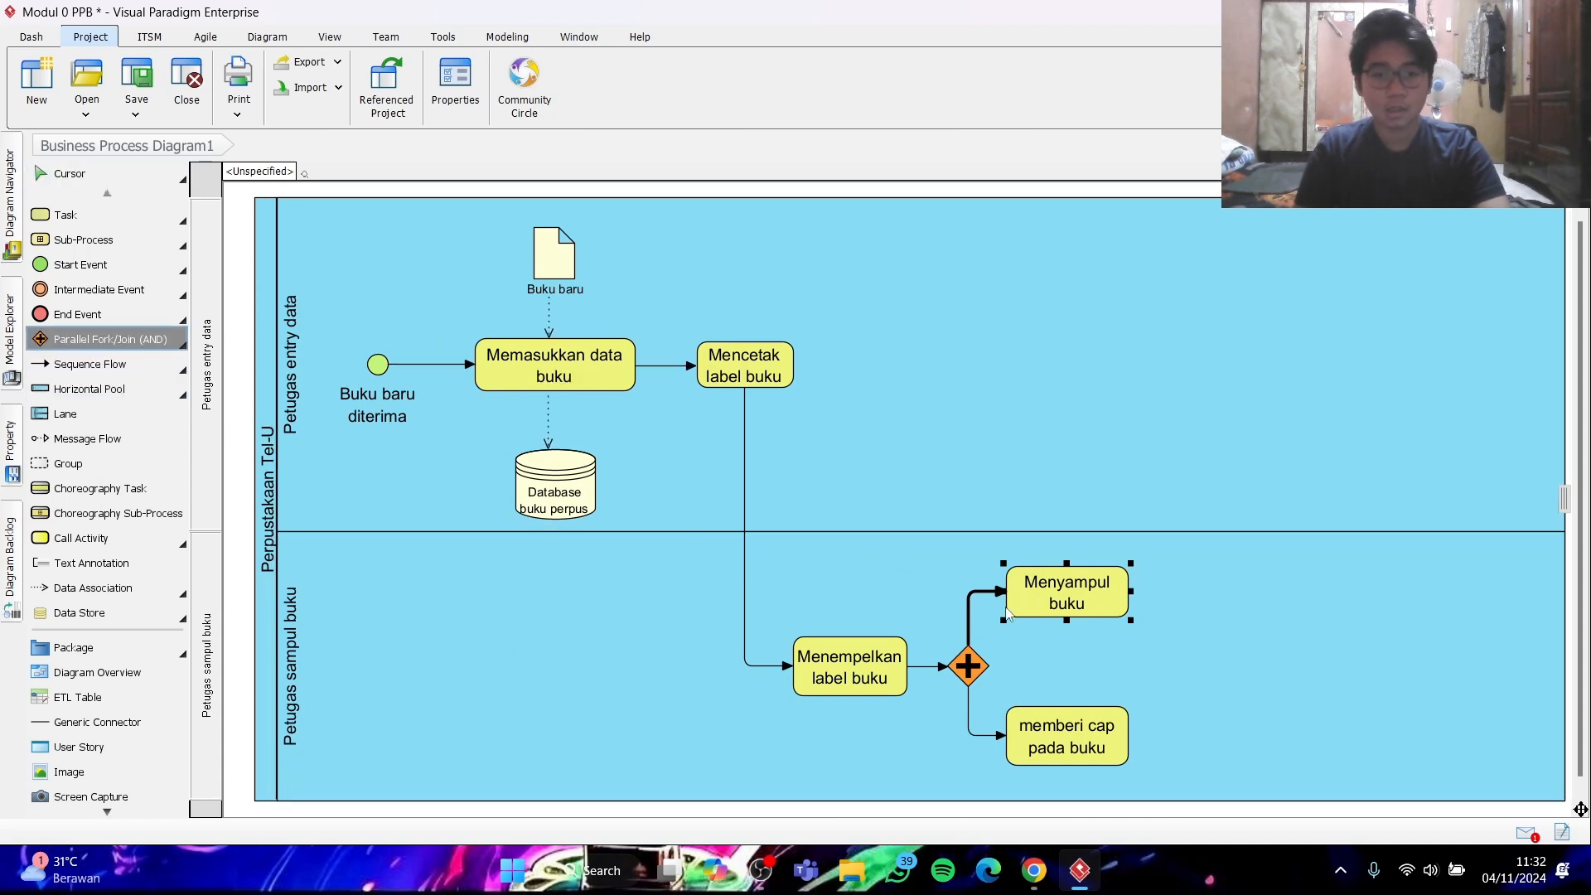
pyautogui.moveTo(1077, 613)
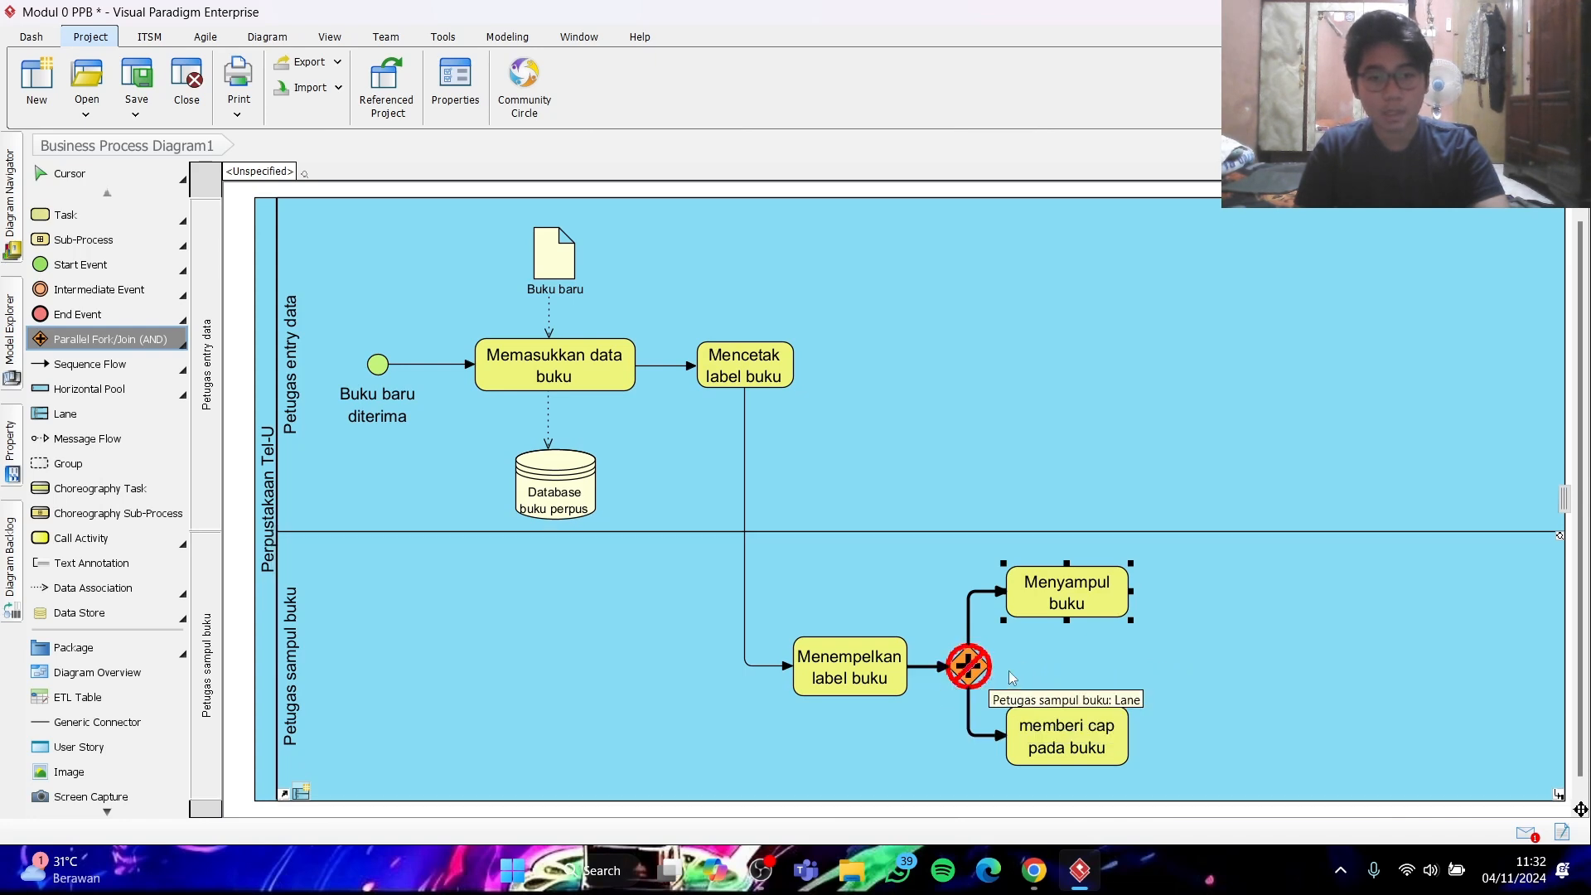
pyautogui.click(1170, 673)
pyautogui.moveTo(1197, 678); pyautogui.dragTo(1191, 666)
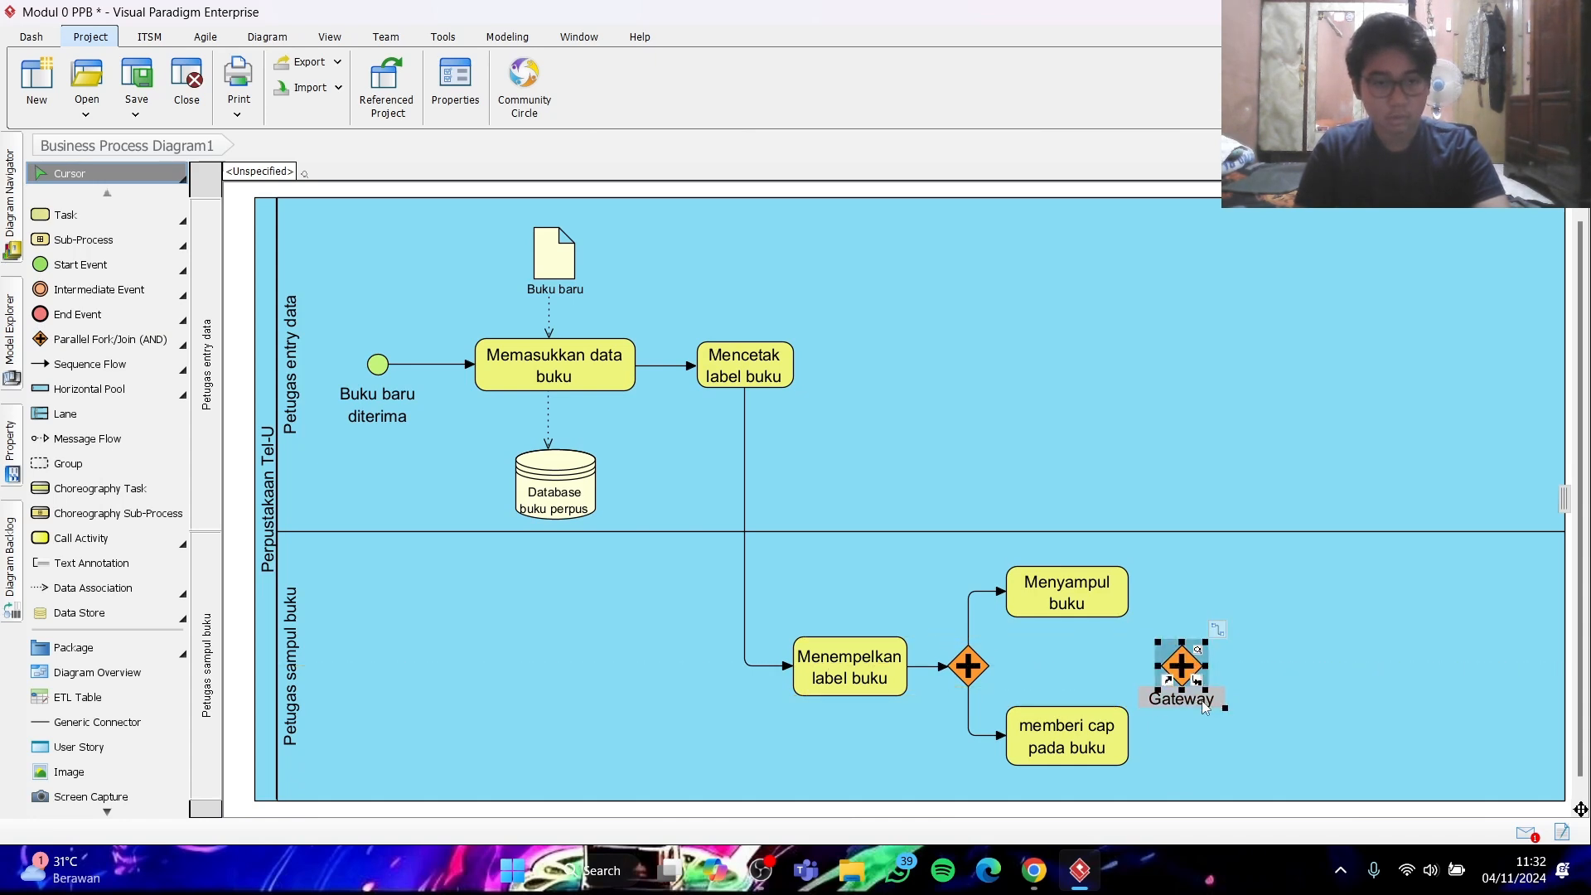
pyautogui.doubleClick(1204, 704)
pyautogui.press('BackSpace')
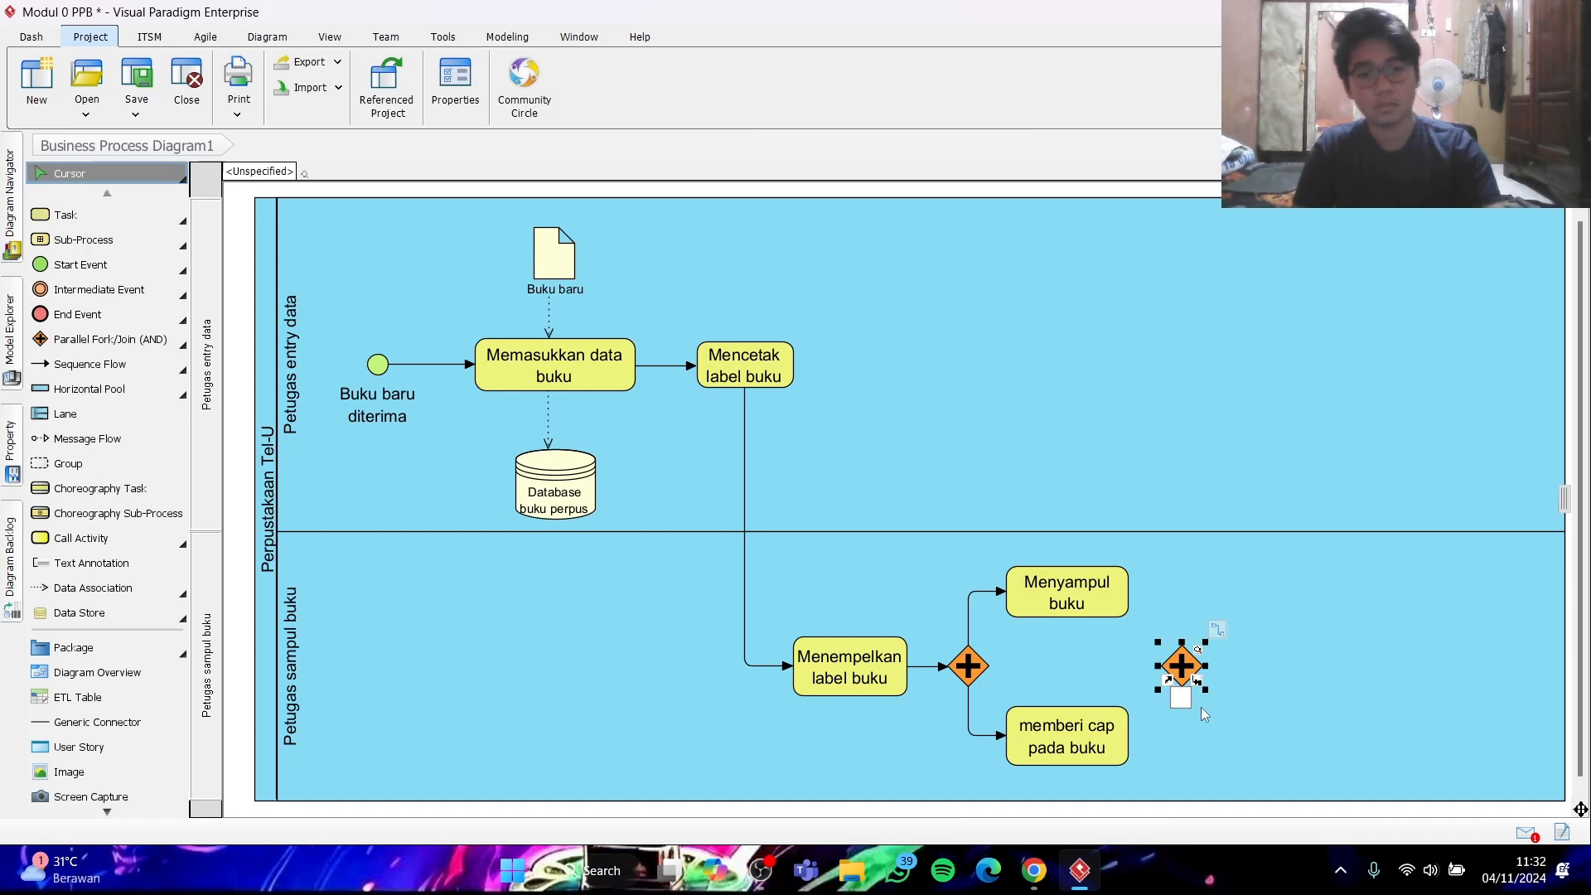
pyautogui.click(1304, 682)
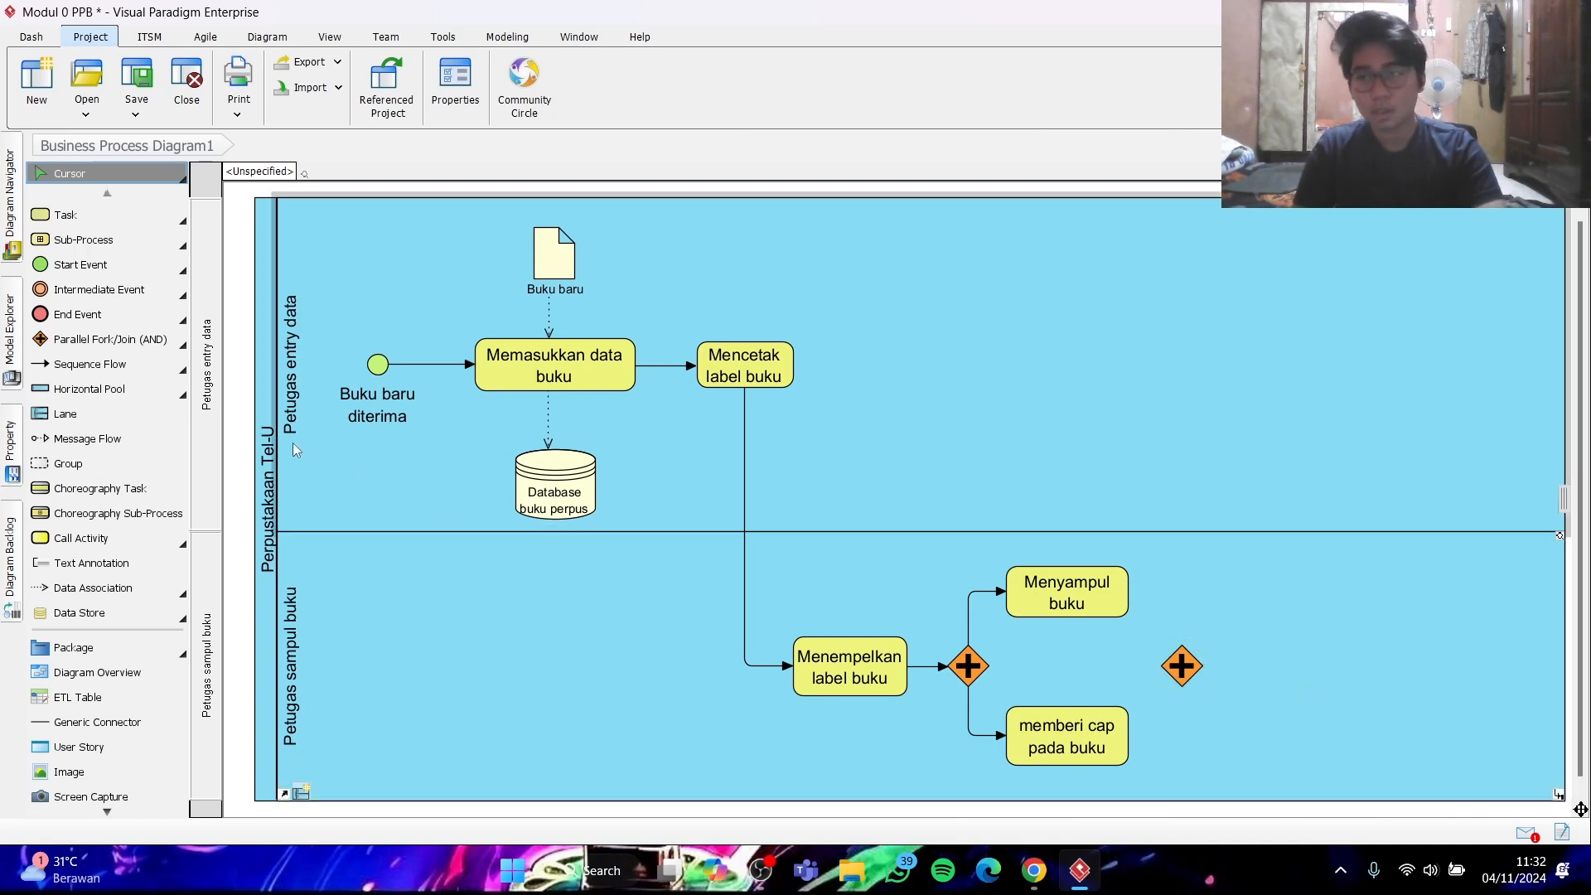
# - Connect "Menyampul buku" and "memberi cap pada buku" to the second gateway with sequence flows, routing them into its top and bottom corners
pyautogui.click(90, 363)
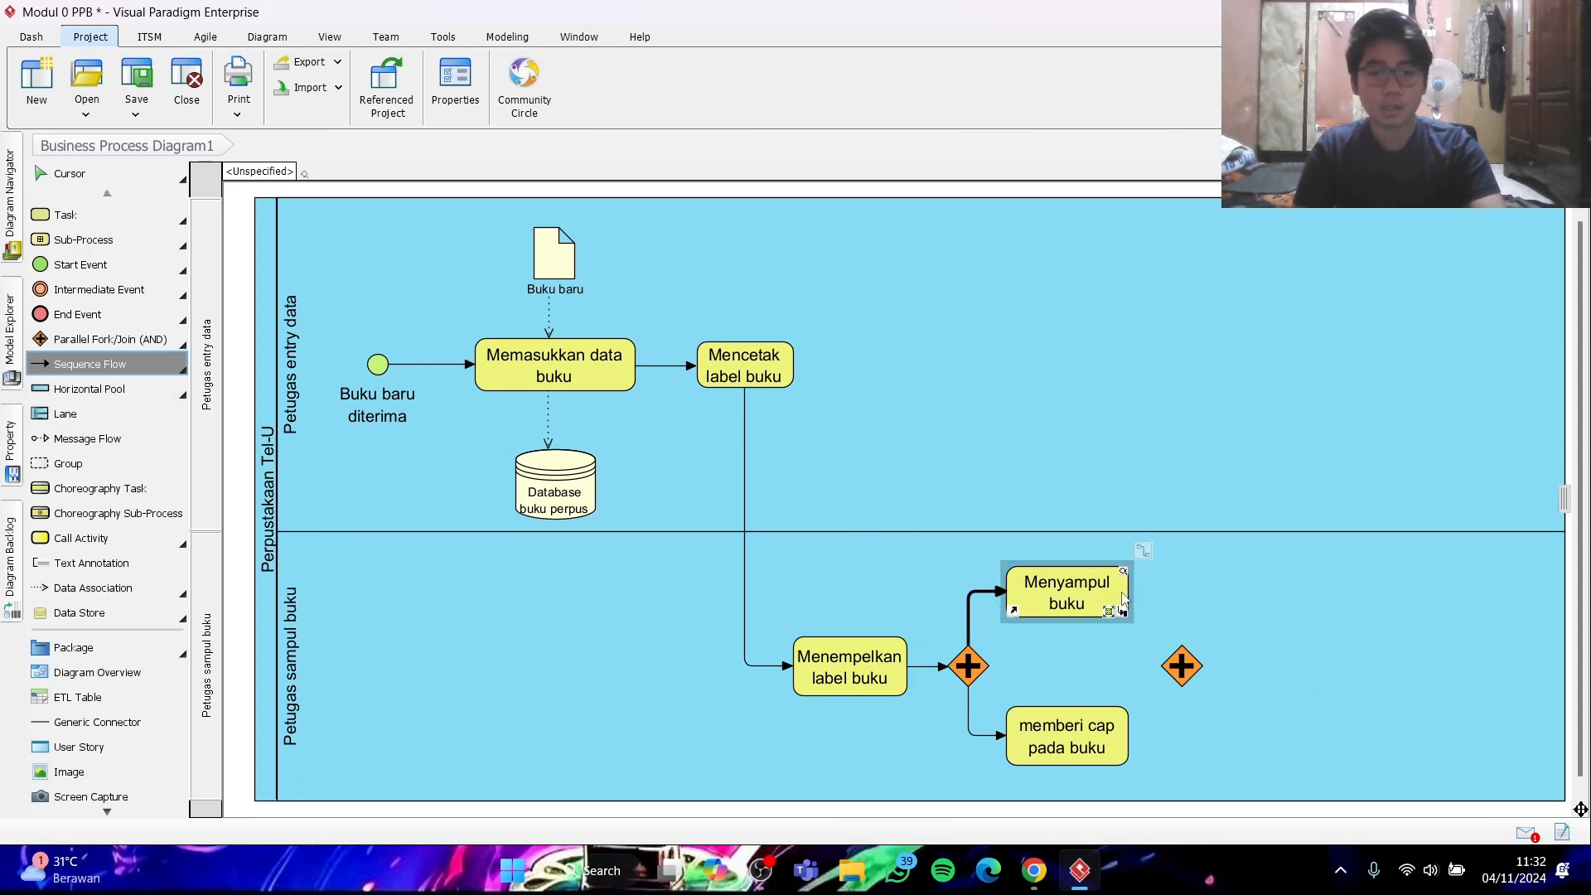
pyautogui.moveTo(1124, 598); pyautogui.dragTo(1186, 661)
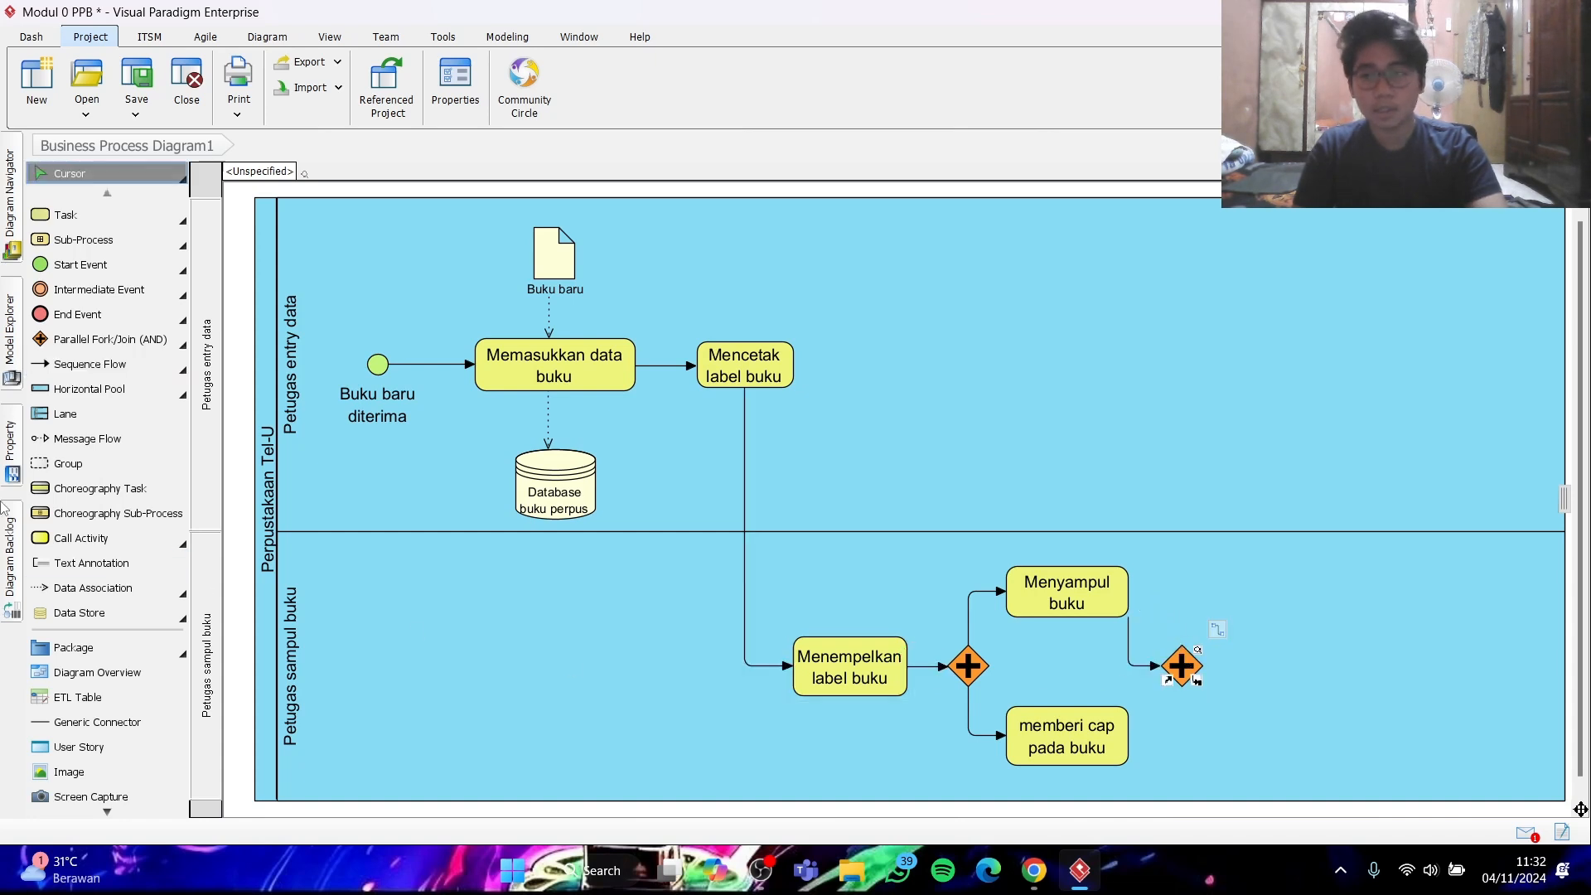
pyautogui.click(89, 363)
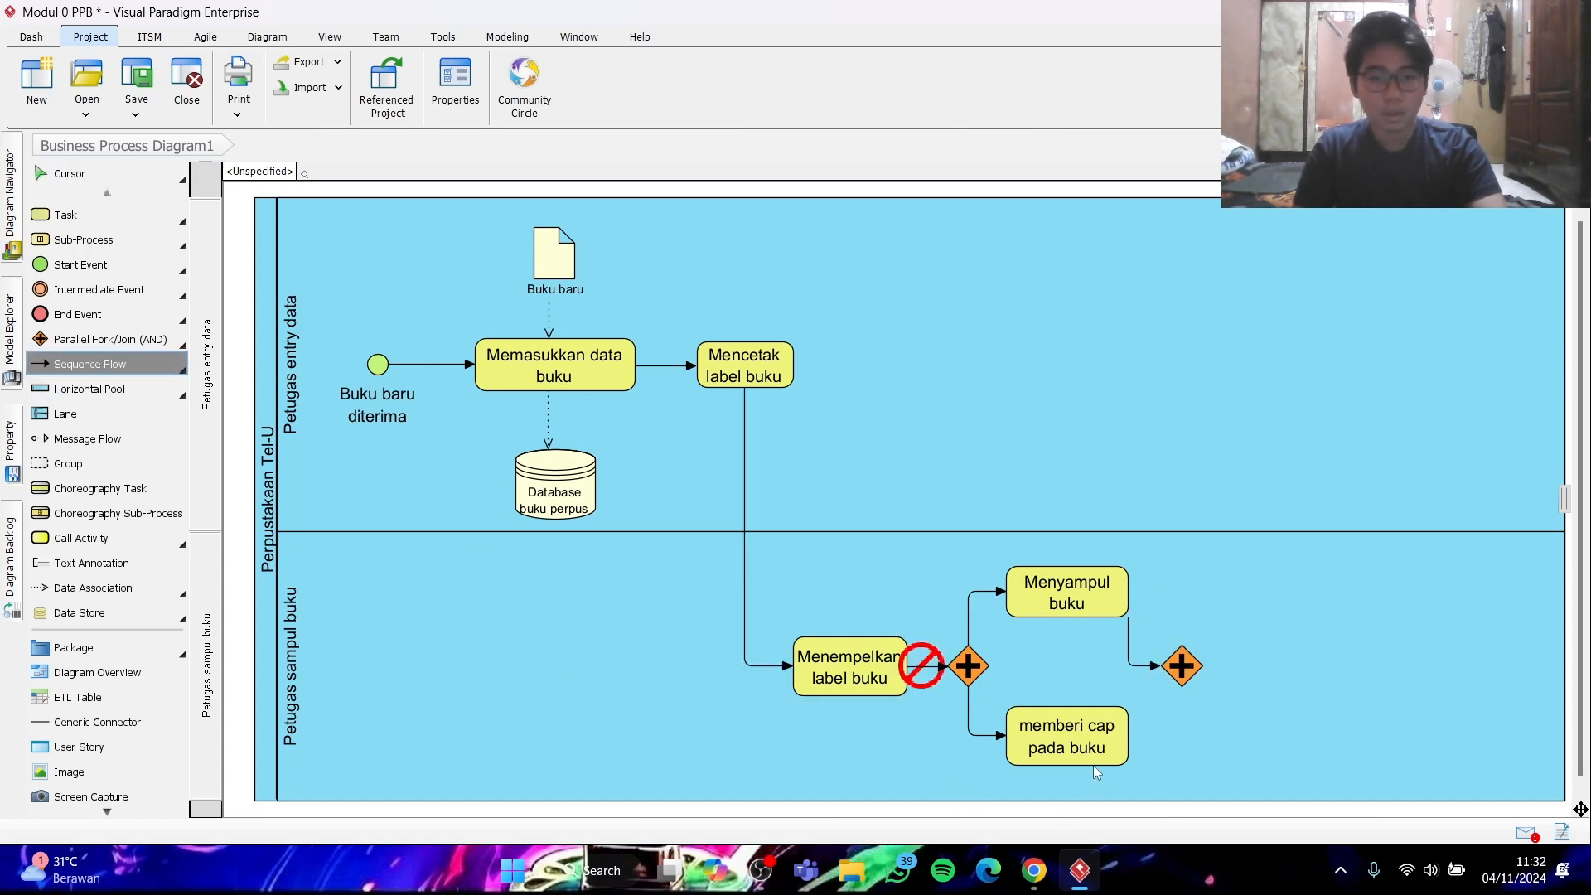
pyautogui.moveTo(1099, 741)
pyautogui.mouseDown()
pyautogui.moveTo(1184, 690)
pyautogui.moveTo(1164, 719)
pyautogui.moveTo(1181, 735)
pyautogui.mouseUp()
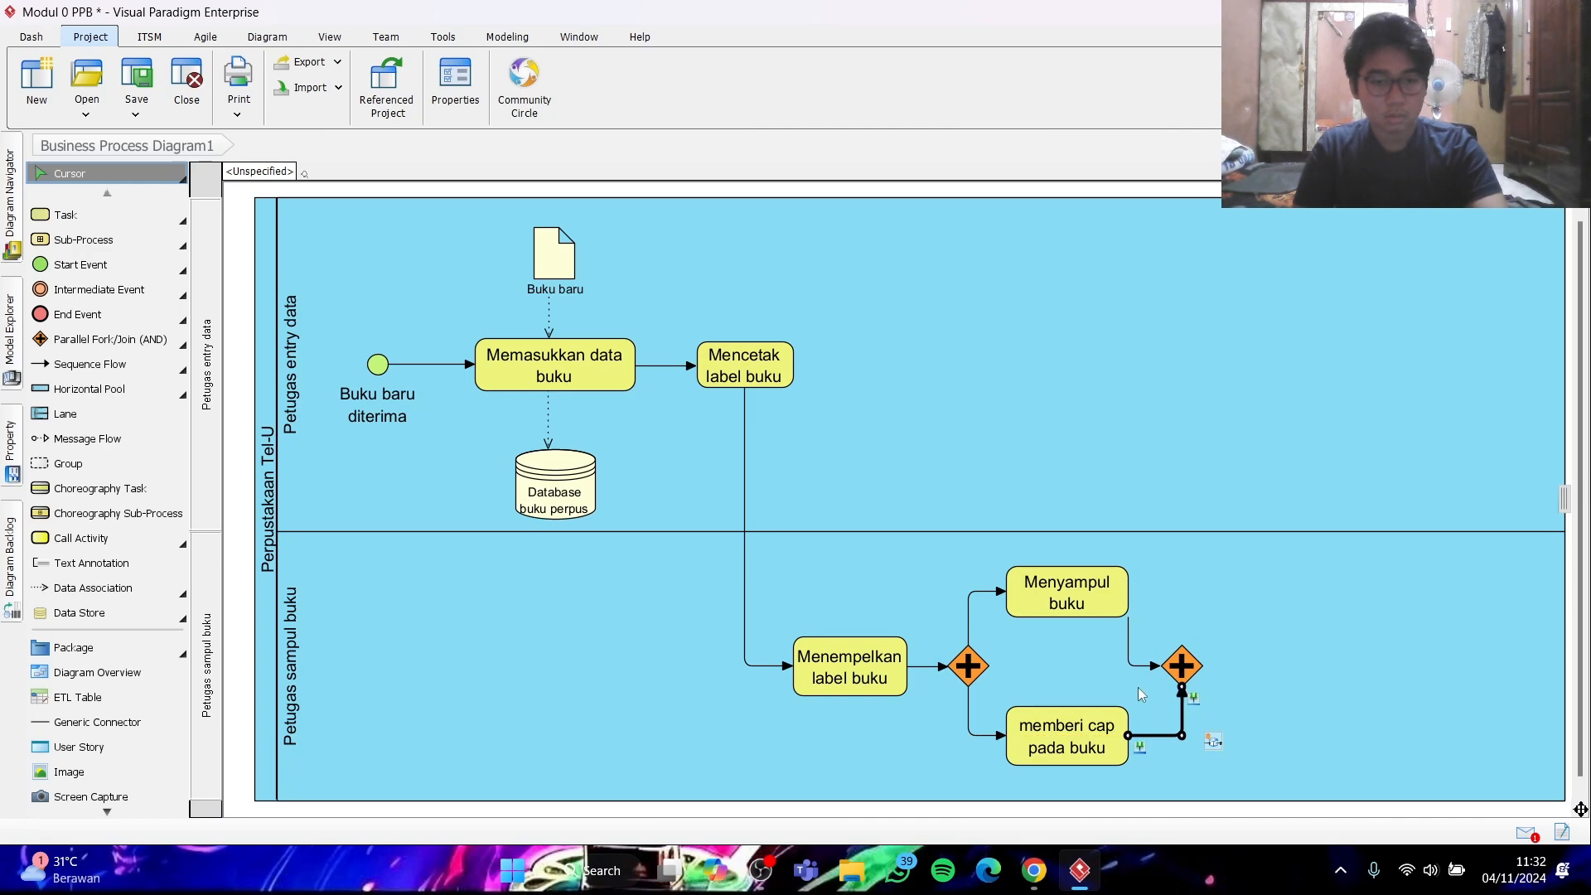
pyautogui.moveTo(1128, 665); pyautogui.dragTo(1186, 595)
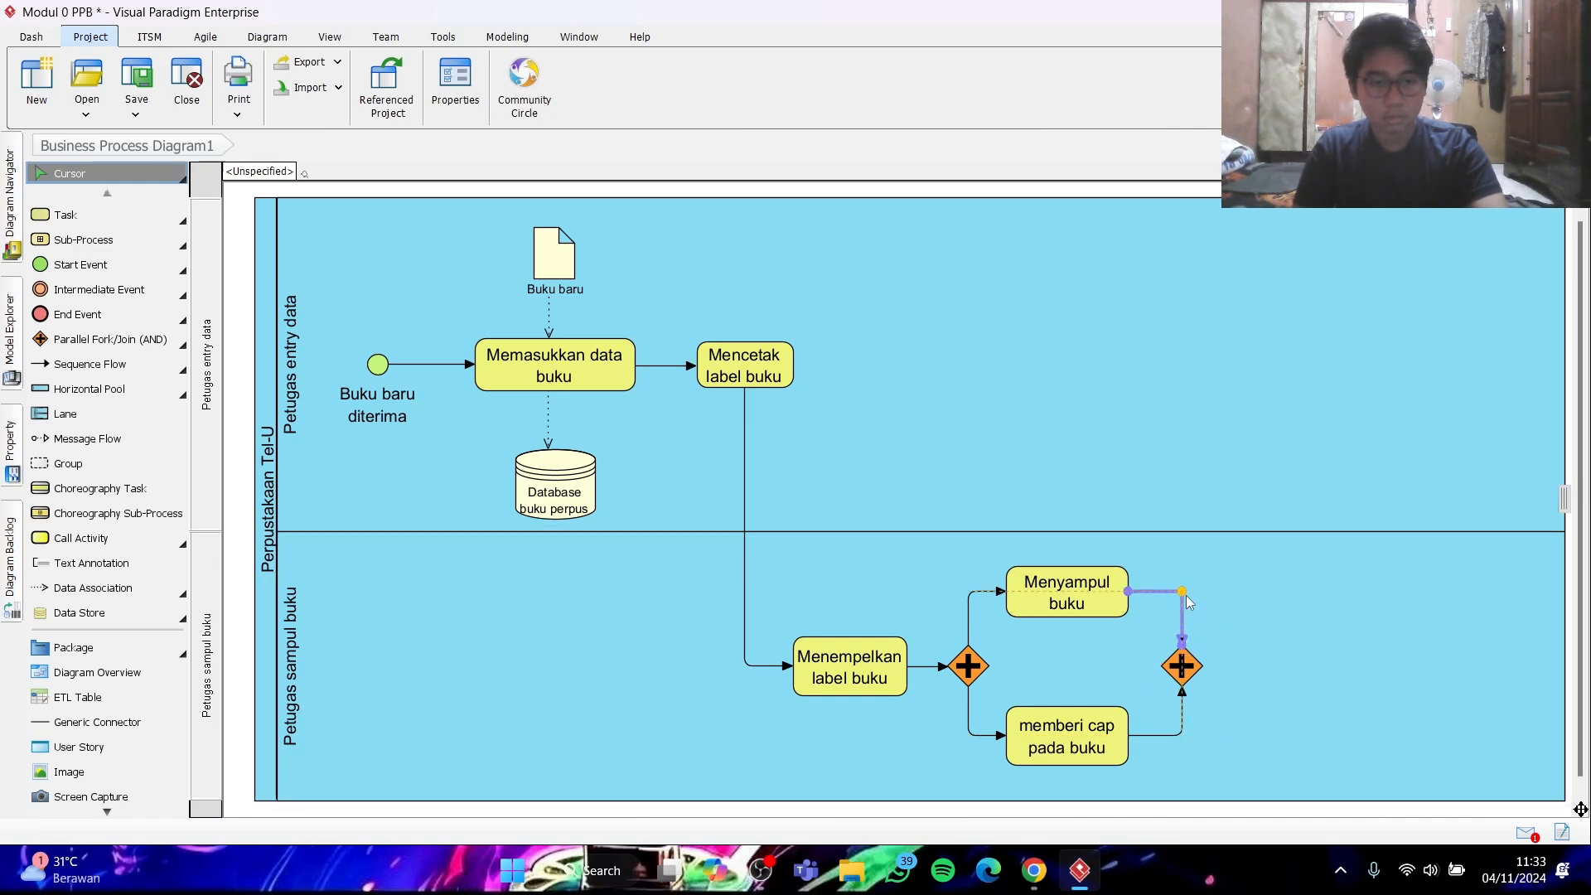
pyautogui.click(1289, 597)
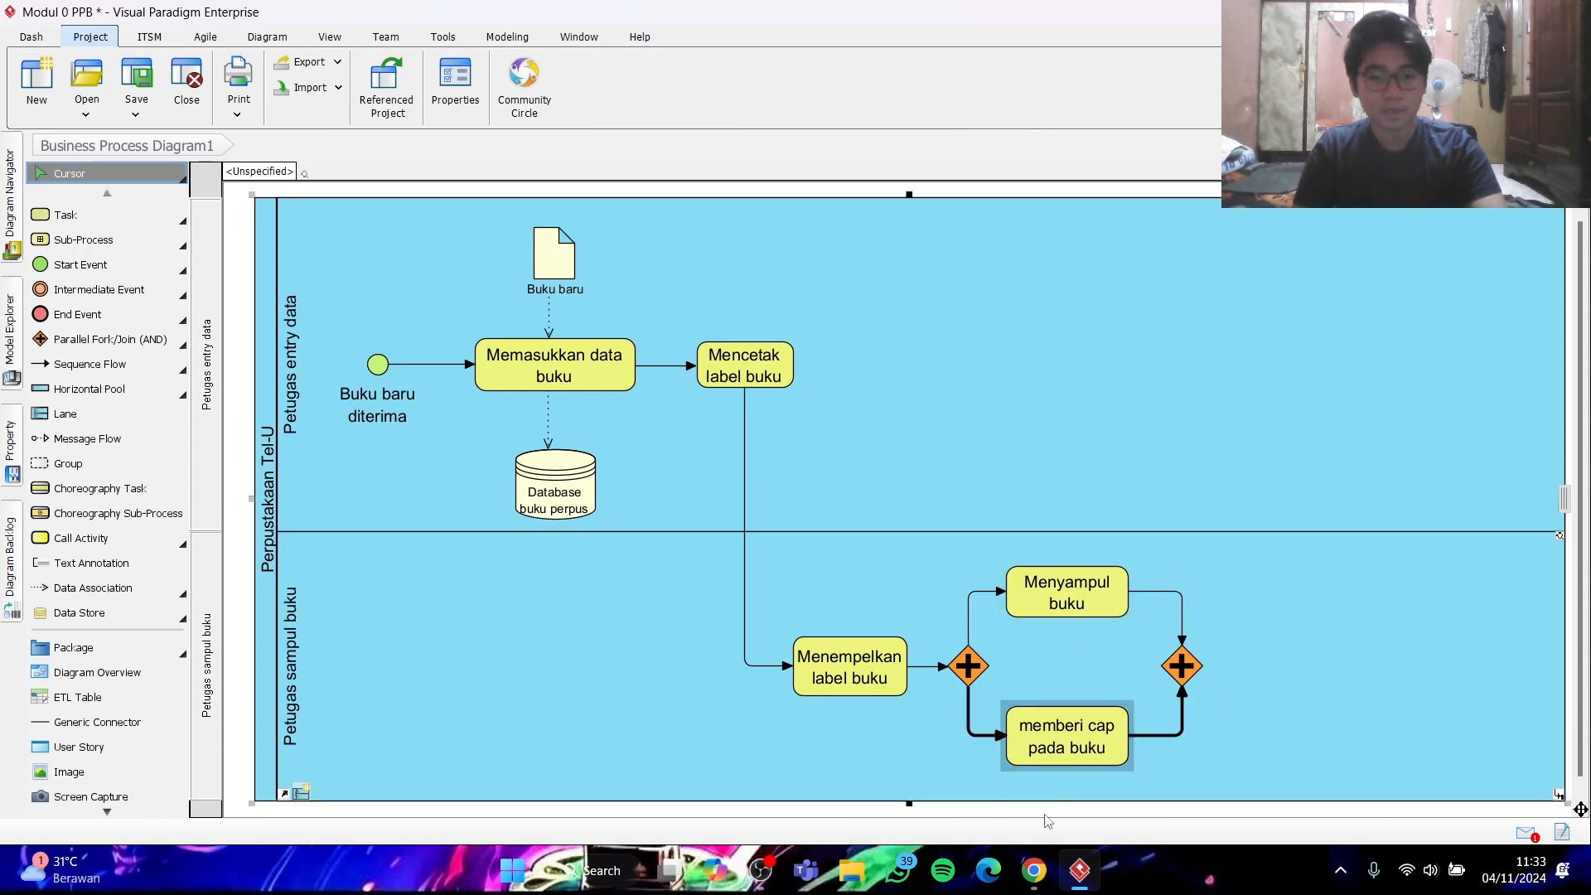
# - Consult the sample diagram in Chrome and add a task named "meletakkan buku di rak" to the right of the second gateway
pyautogui.click(1034, 870)
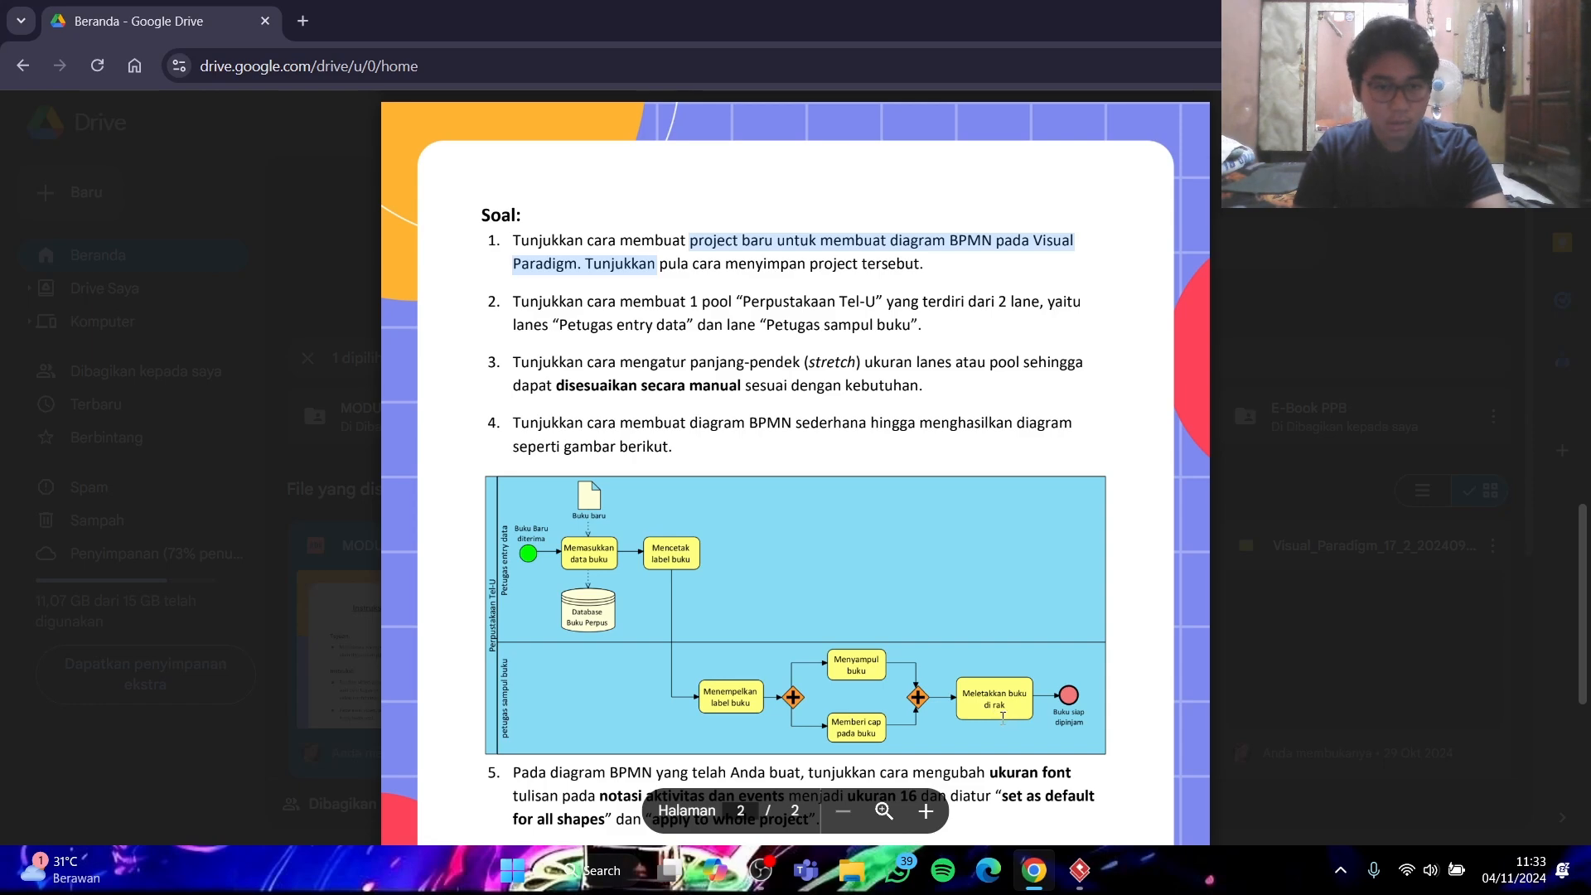
pyautogui.click(1034, 870)
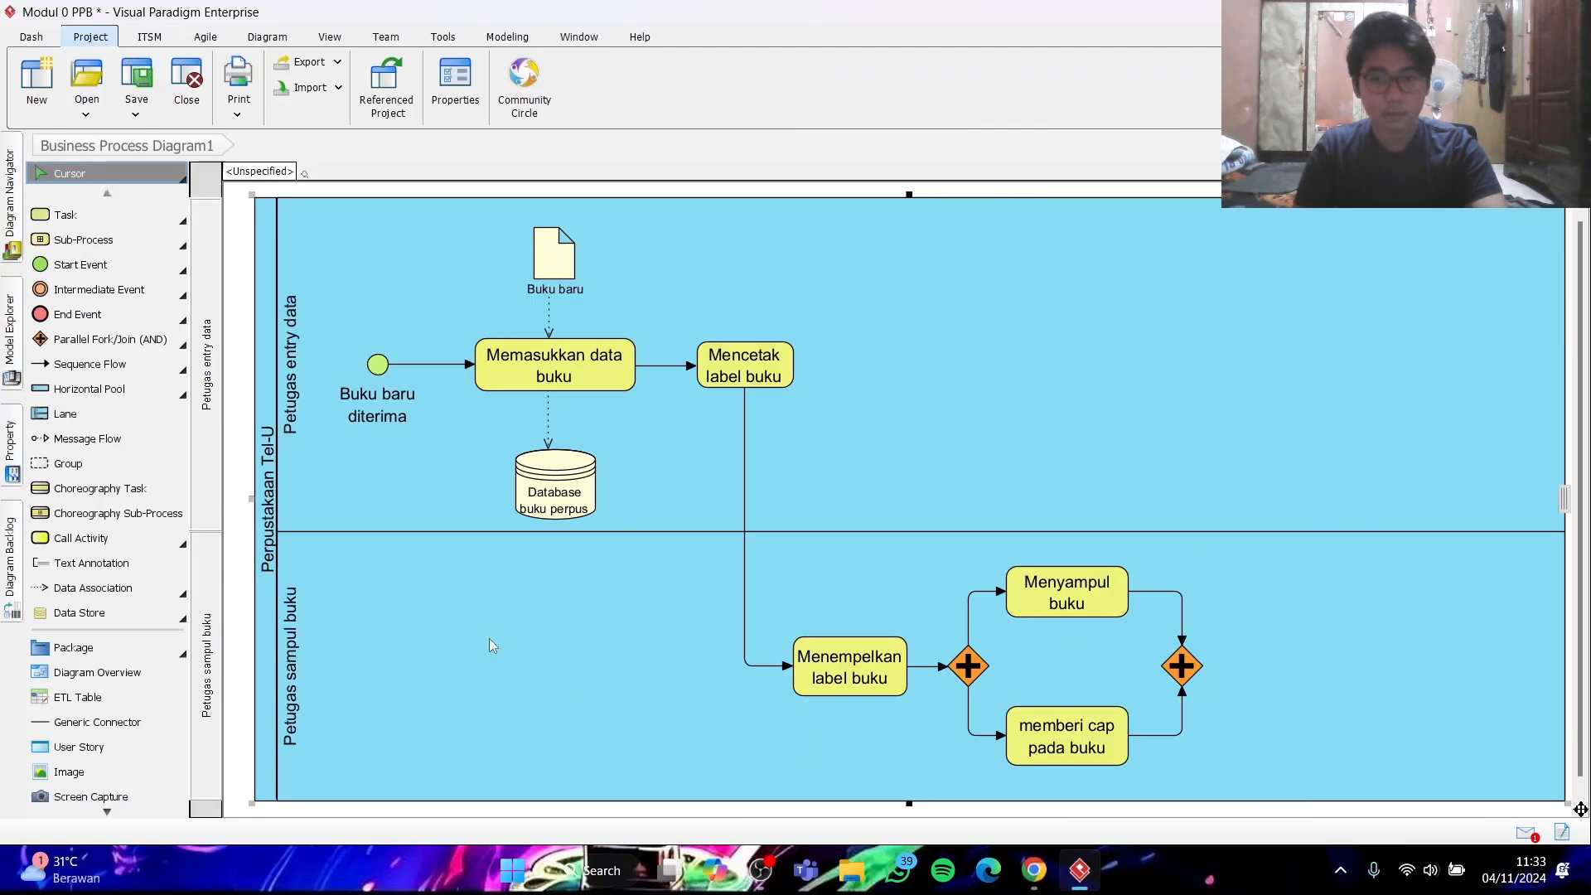
pyautogui.click(73, 217)
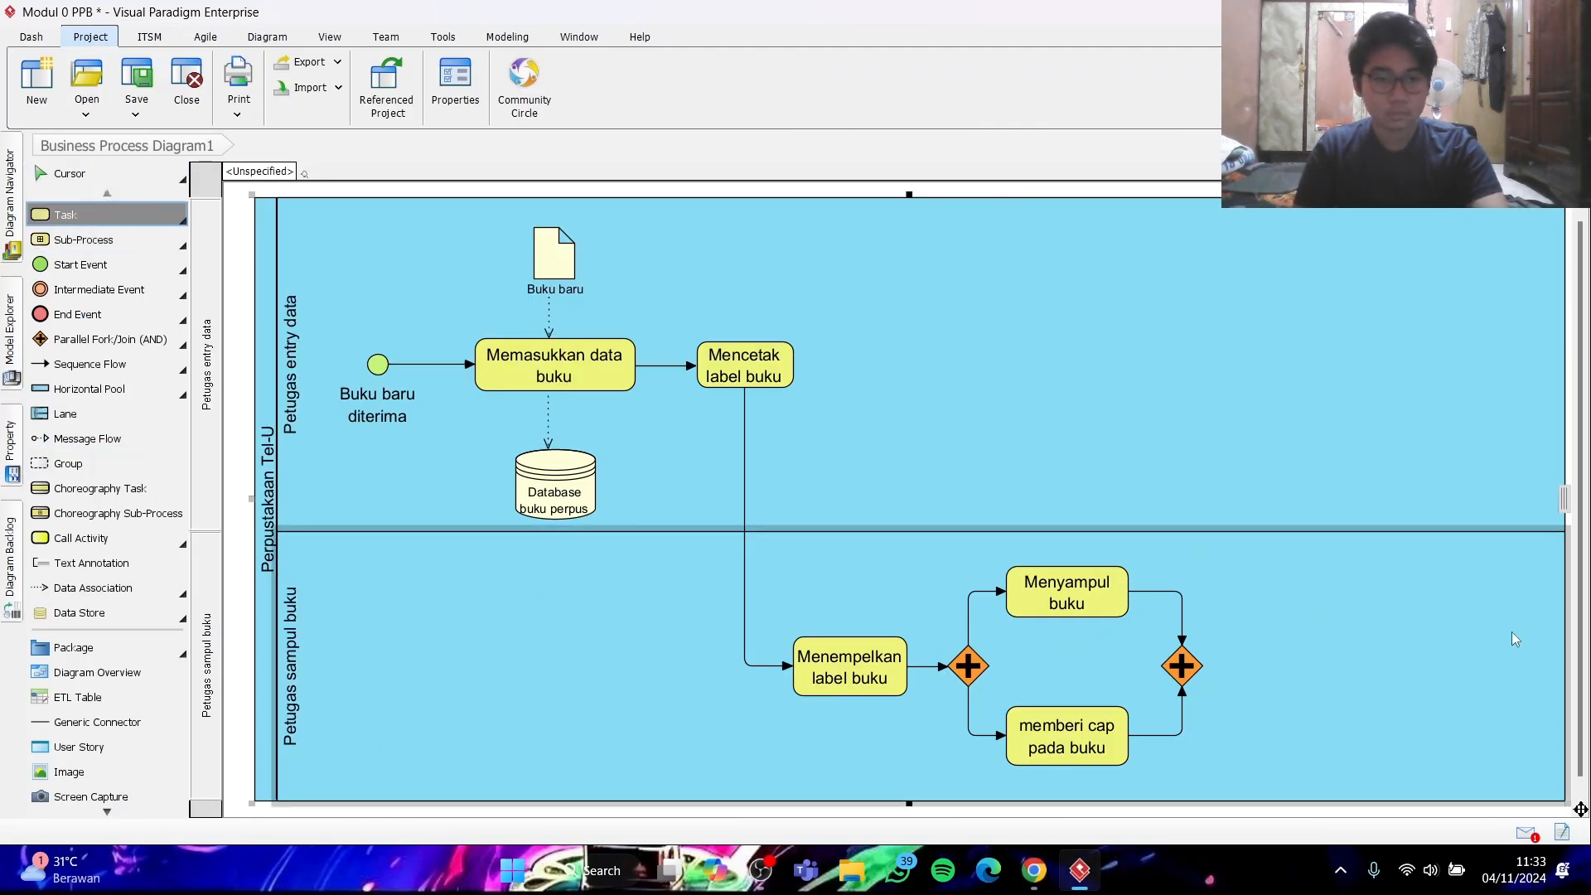
pyautogui.click(1285, 662)
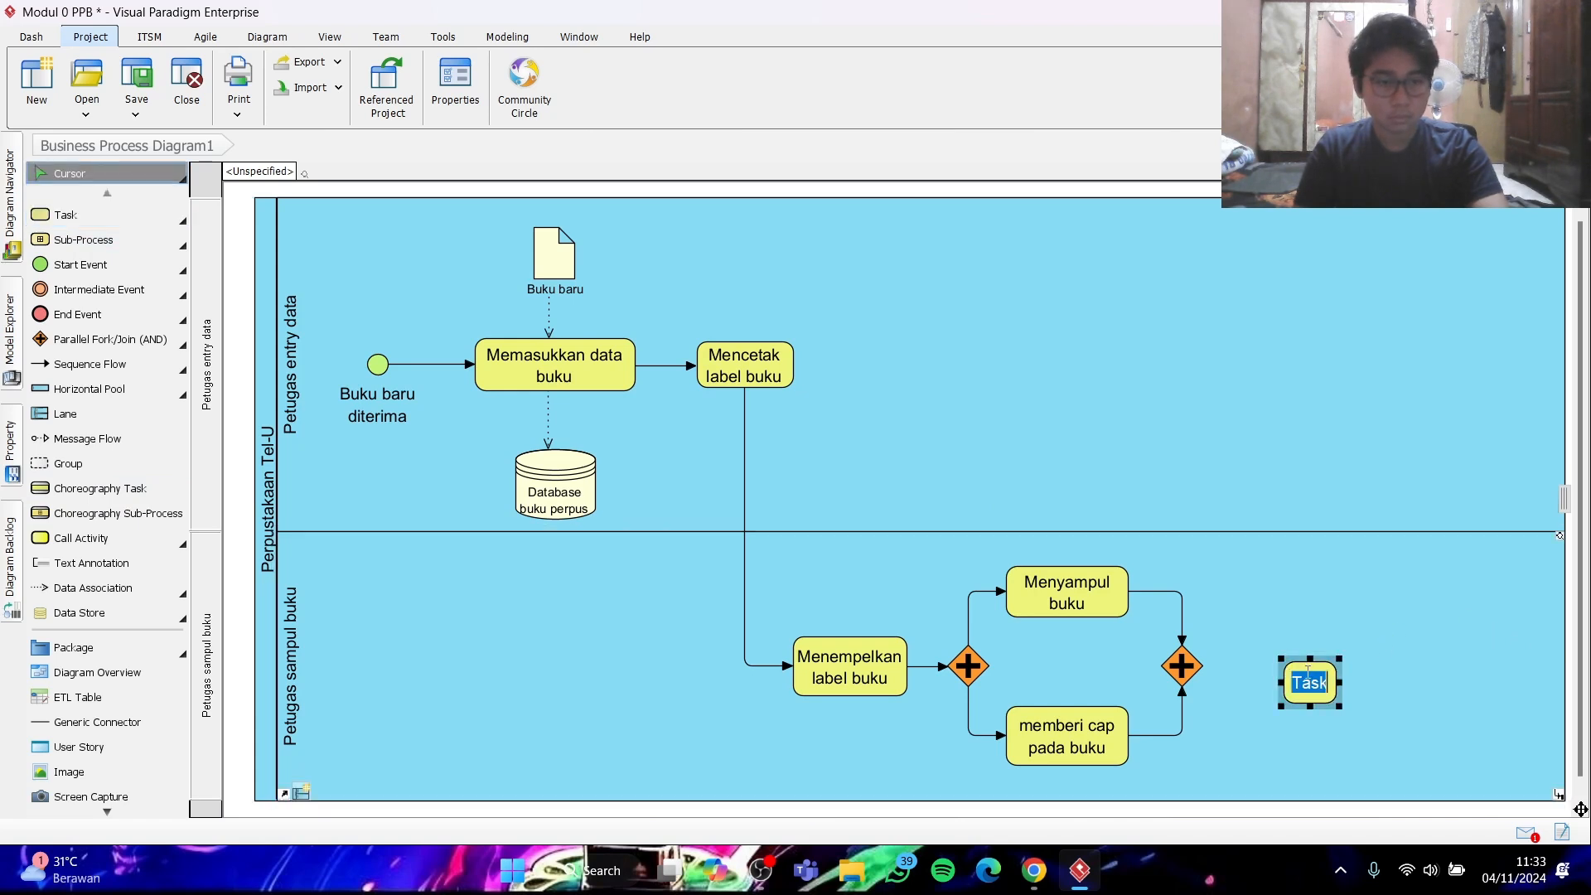
pyautogui.write('meletakkan')
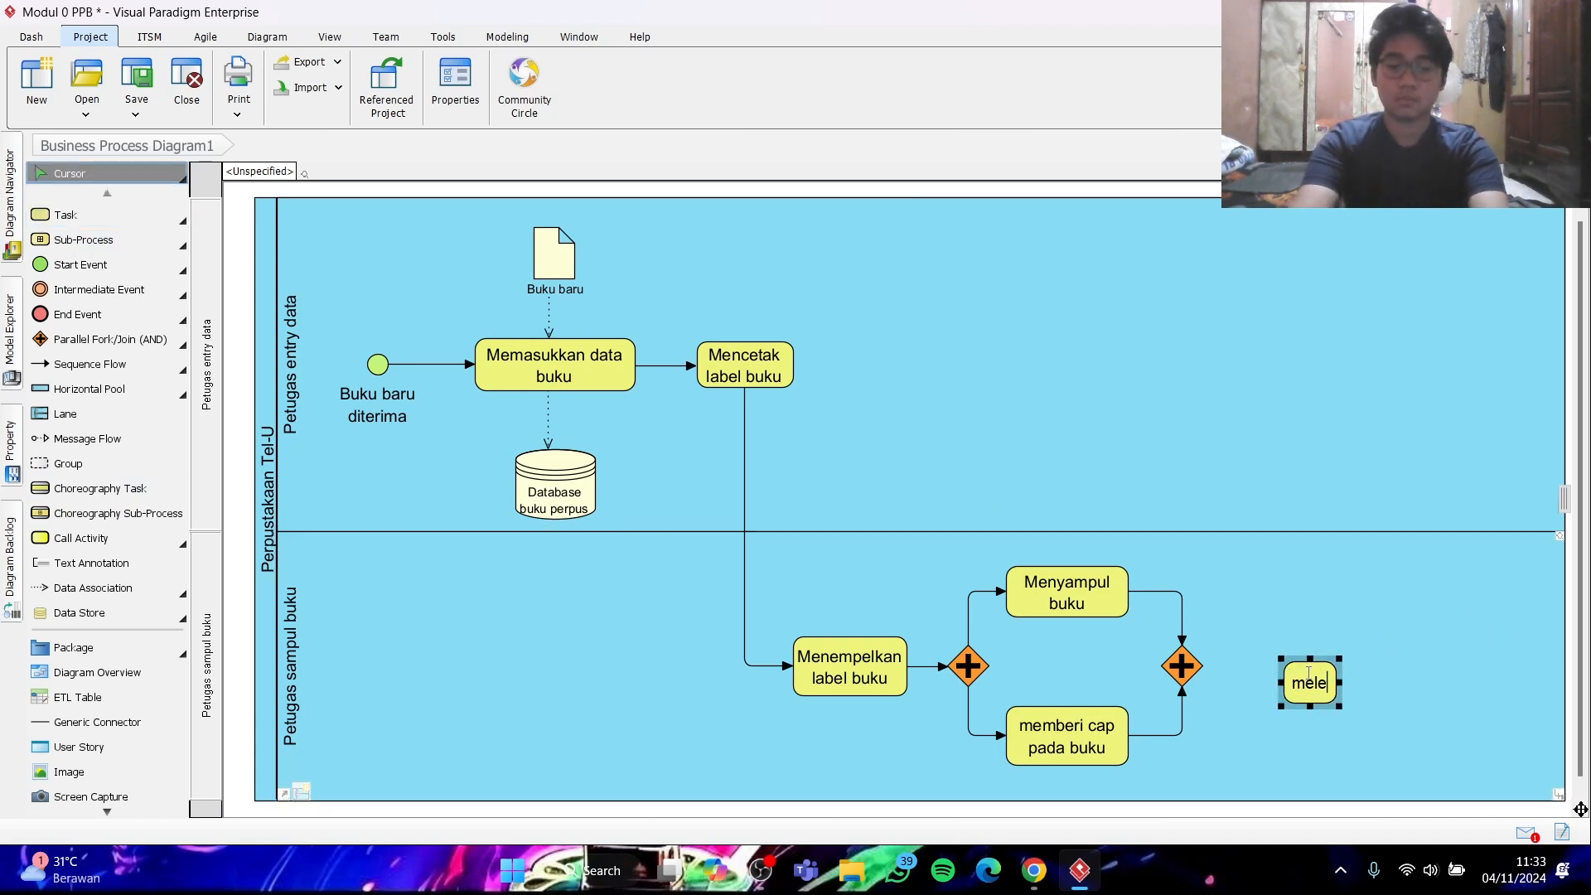
pyautogui.write('ku ')
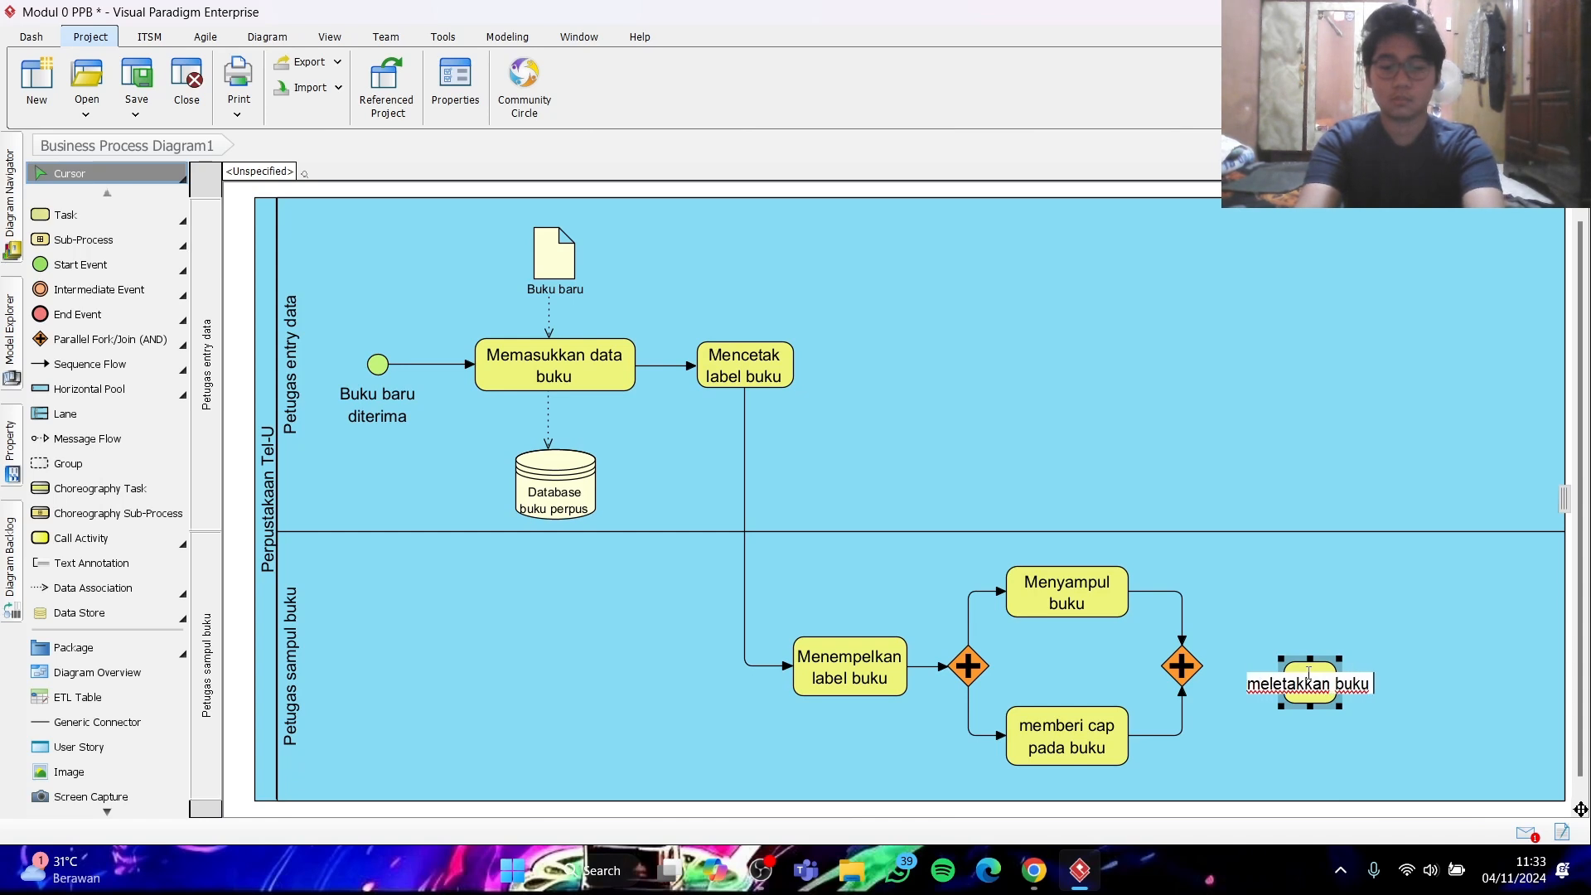
pyautogui.write('di rak')
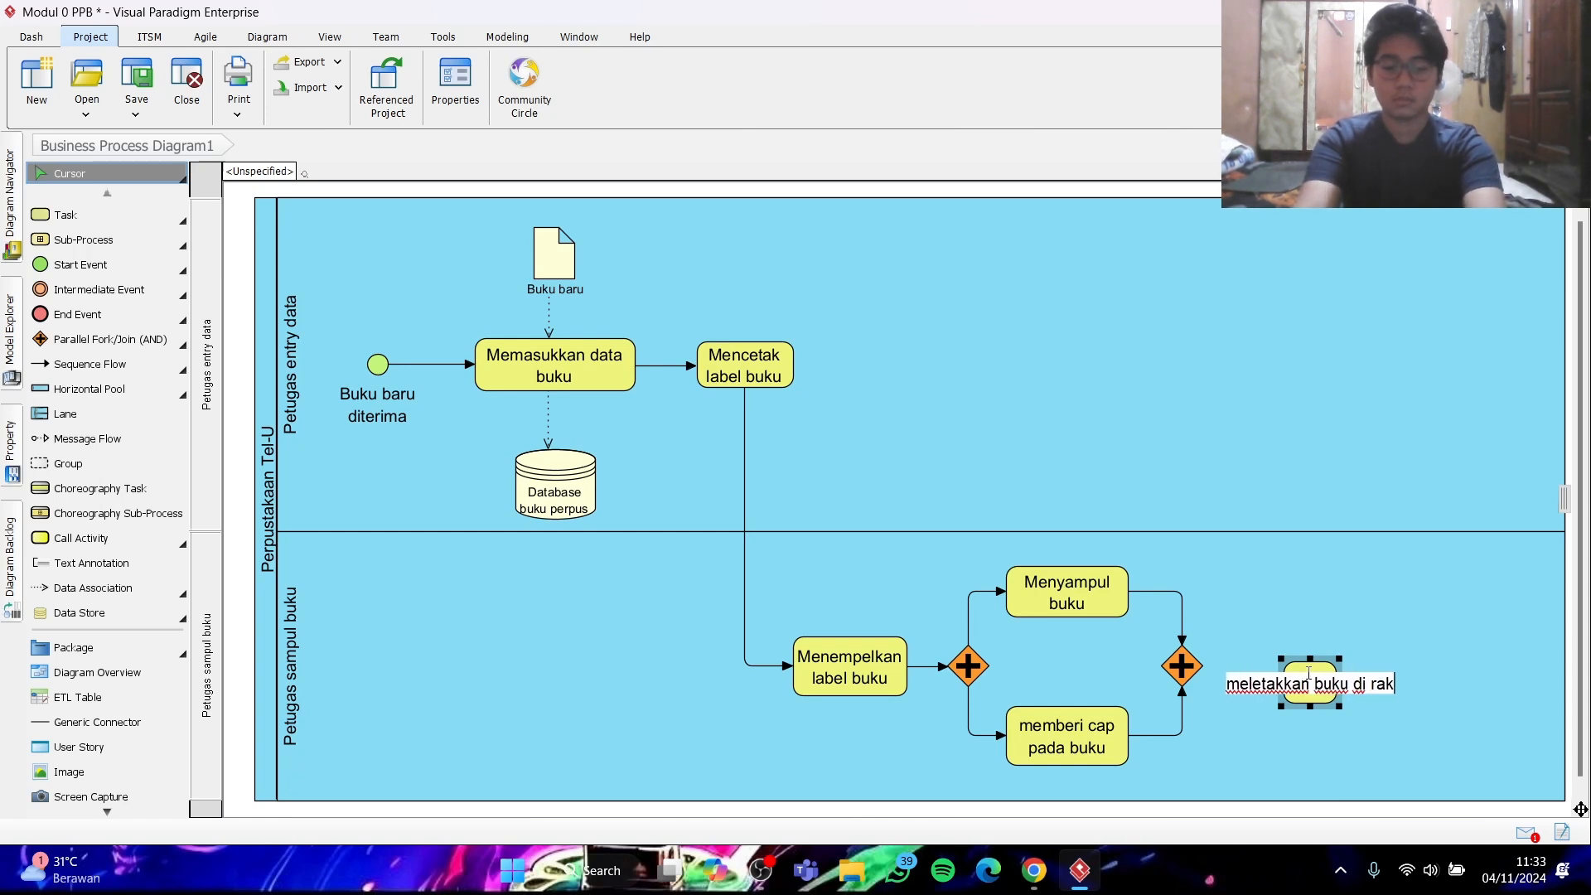
pyautogui.press('Return')
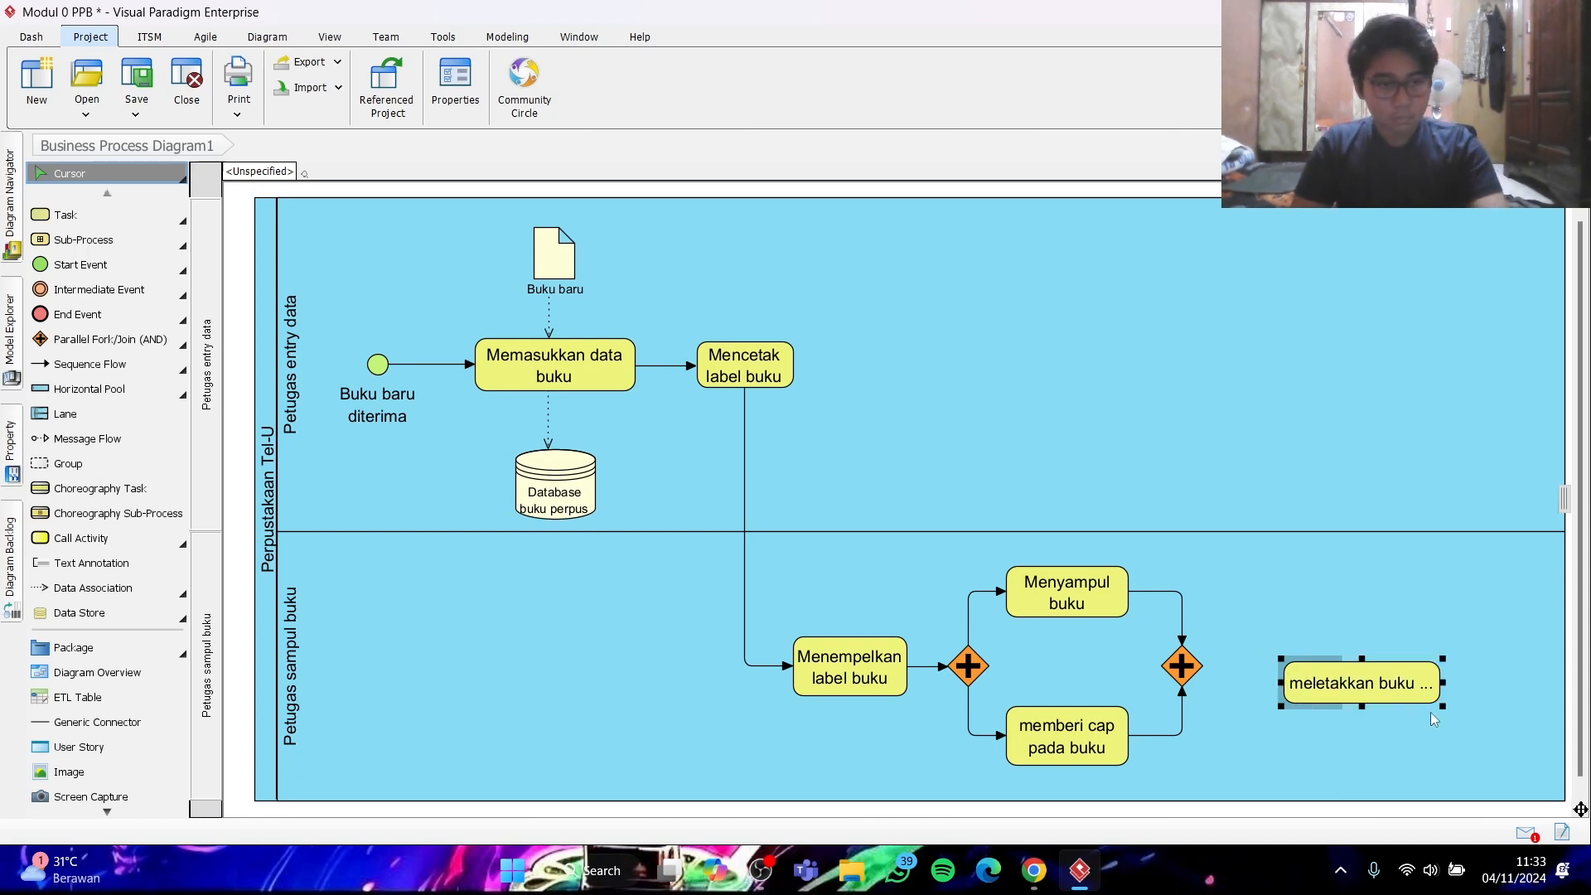
# - Resize "meletakkan buku di rak" so its name fits on two lines and connect the second gateway to it with a sequence flow
pyautogui.moveTo(1442, 708); pyautogui.dragTo(1337, 676)
pyautogui.click(103, 369)
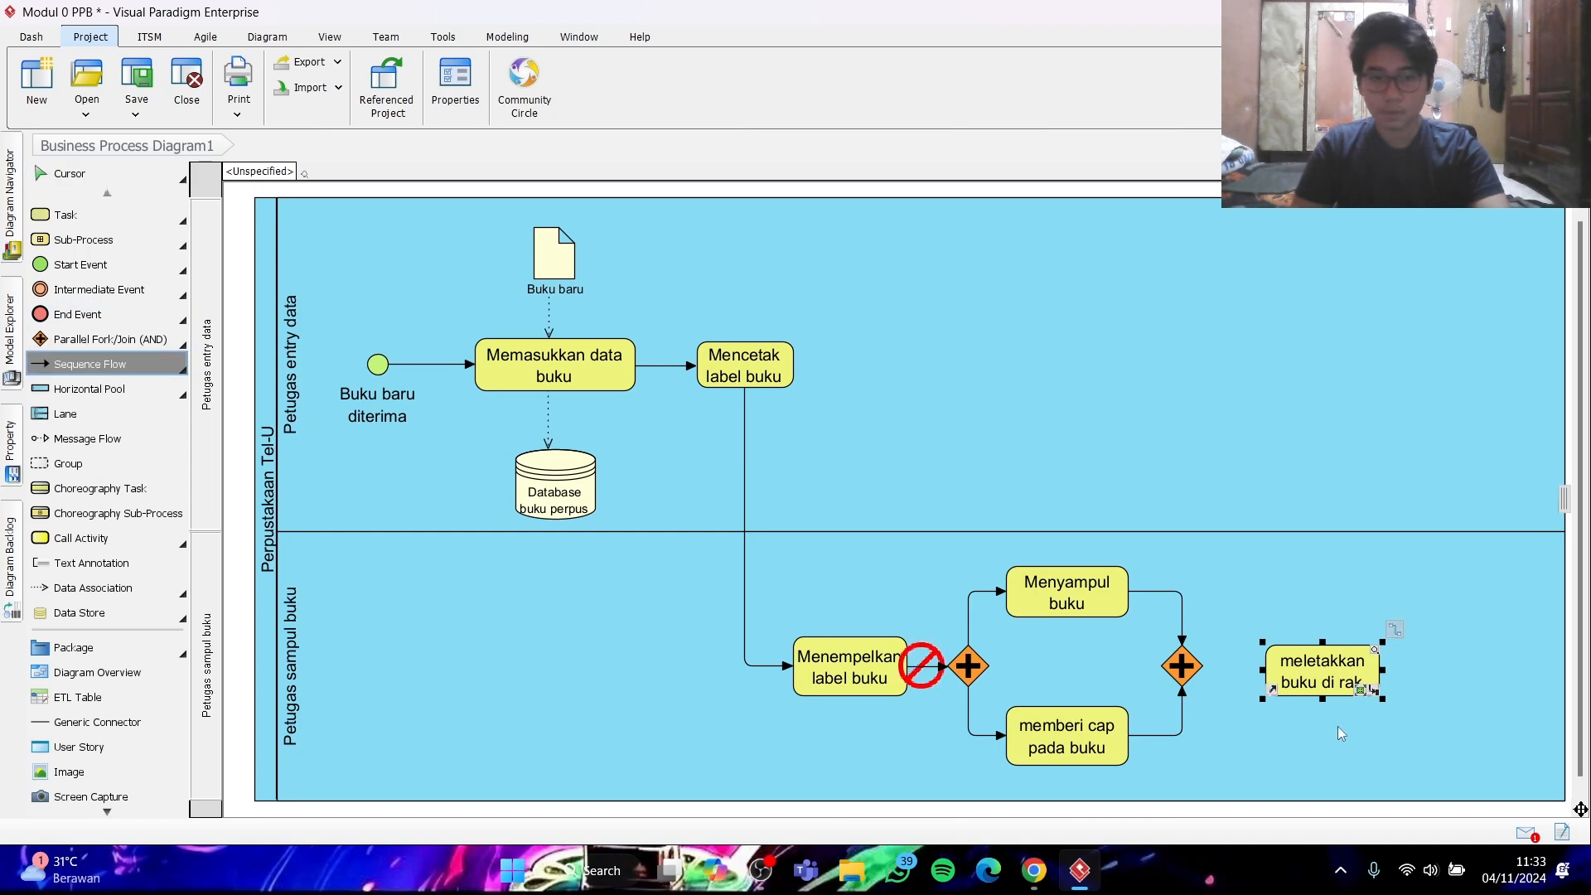
pyautogui.moveTo(1183, 665); pyautogui.dragTo(1334, 668)
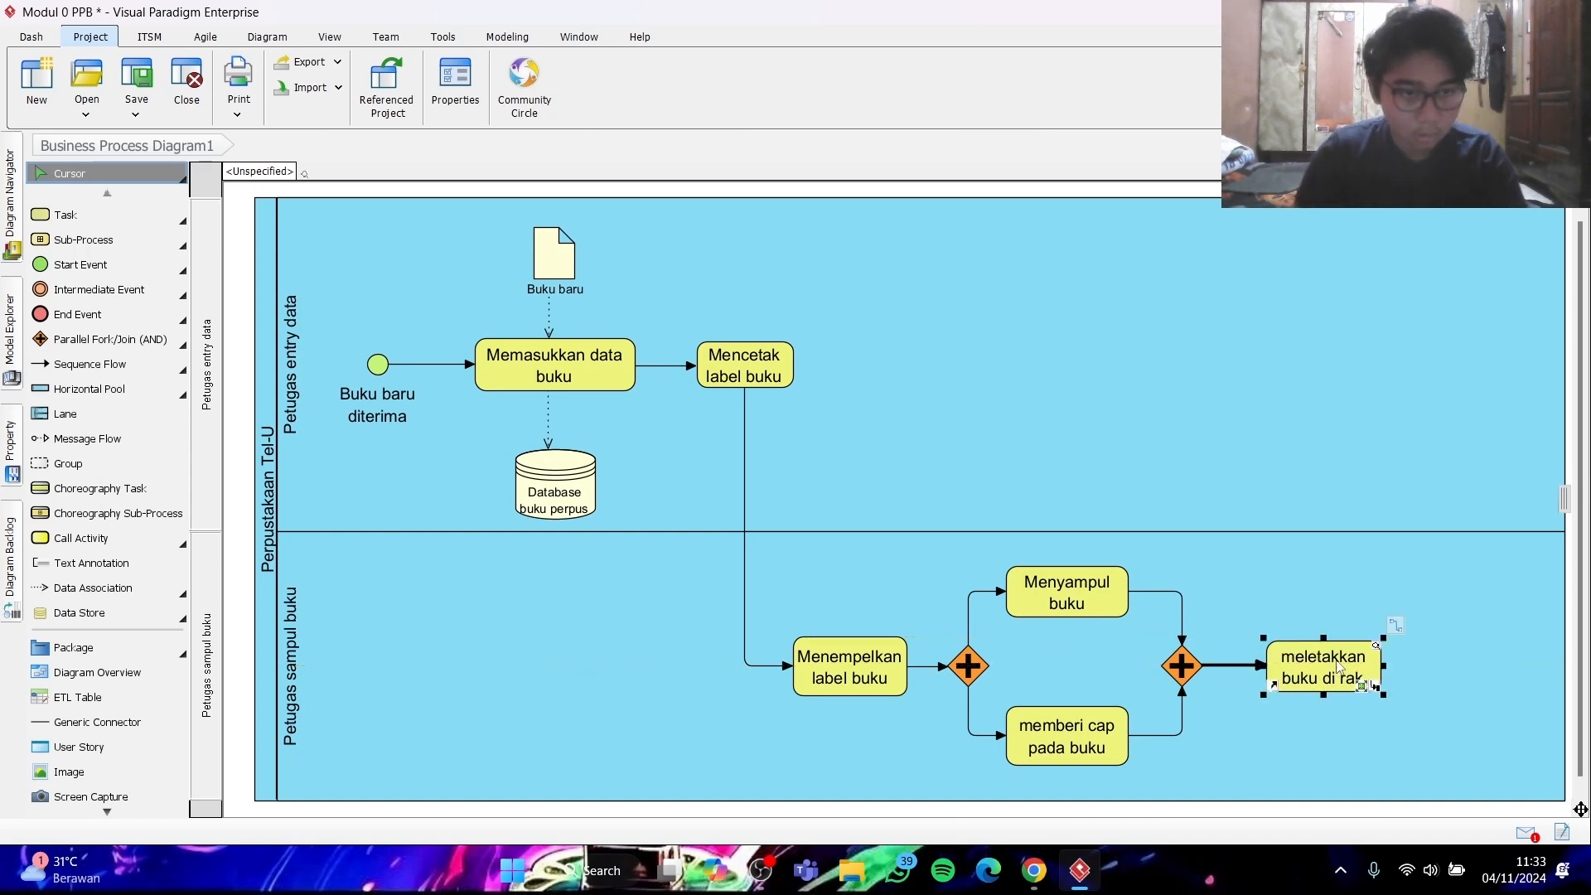
pyautogui.click(1448, 643)
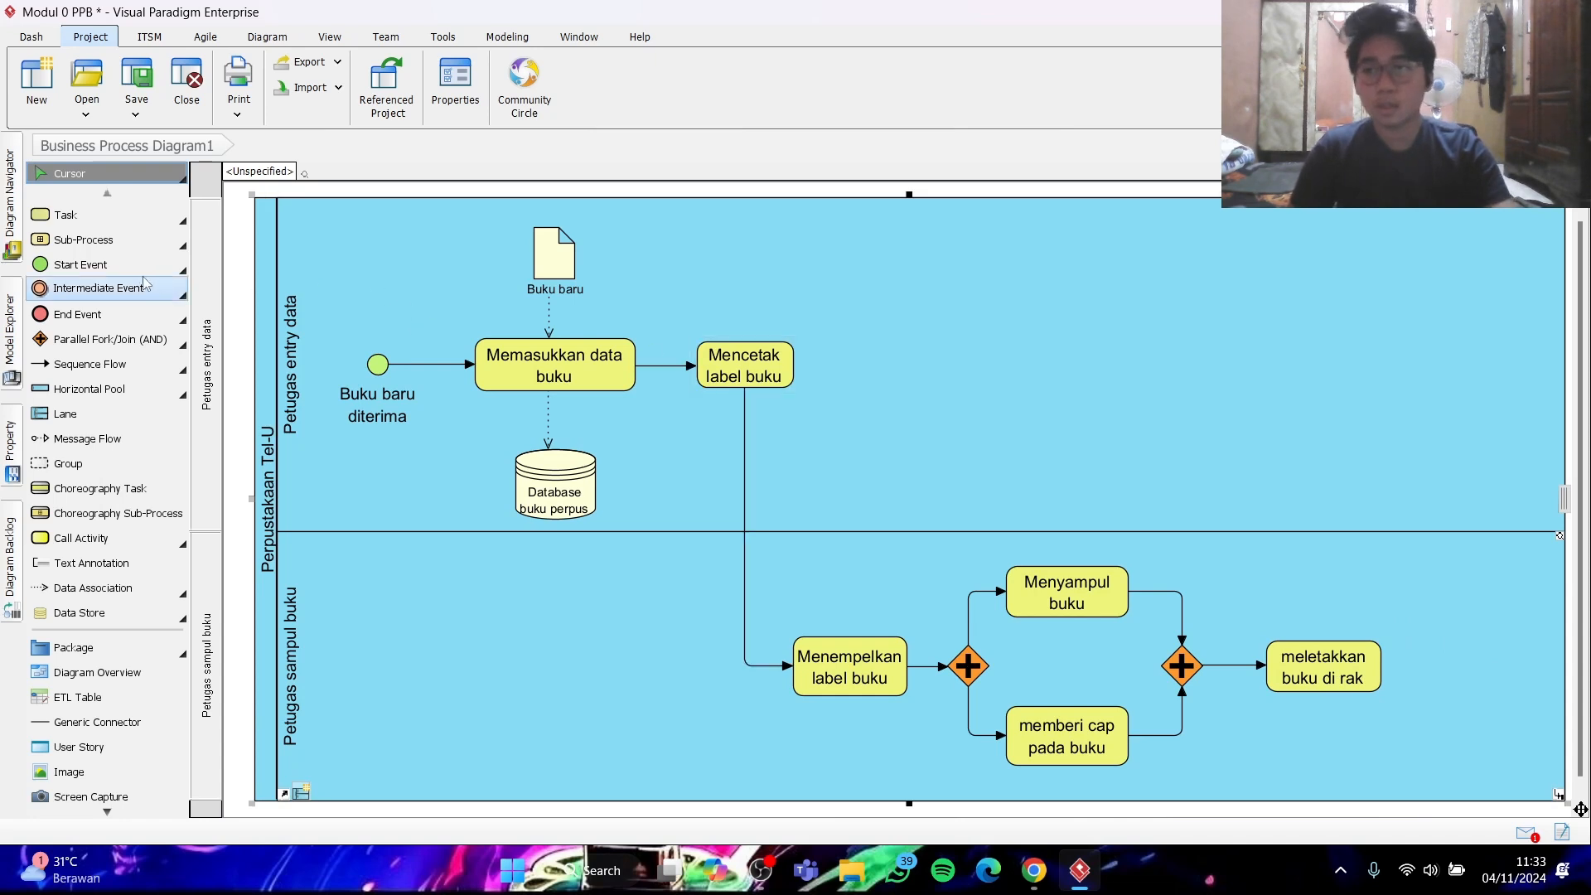
# - Add an End Event named "Buku siap dipinjam" to the right of "meletakkan buku di rak"
pyautogui.click(77, 314)
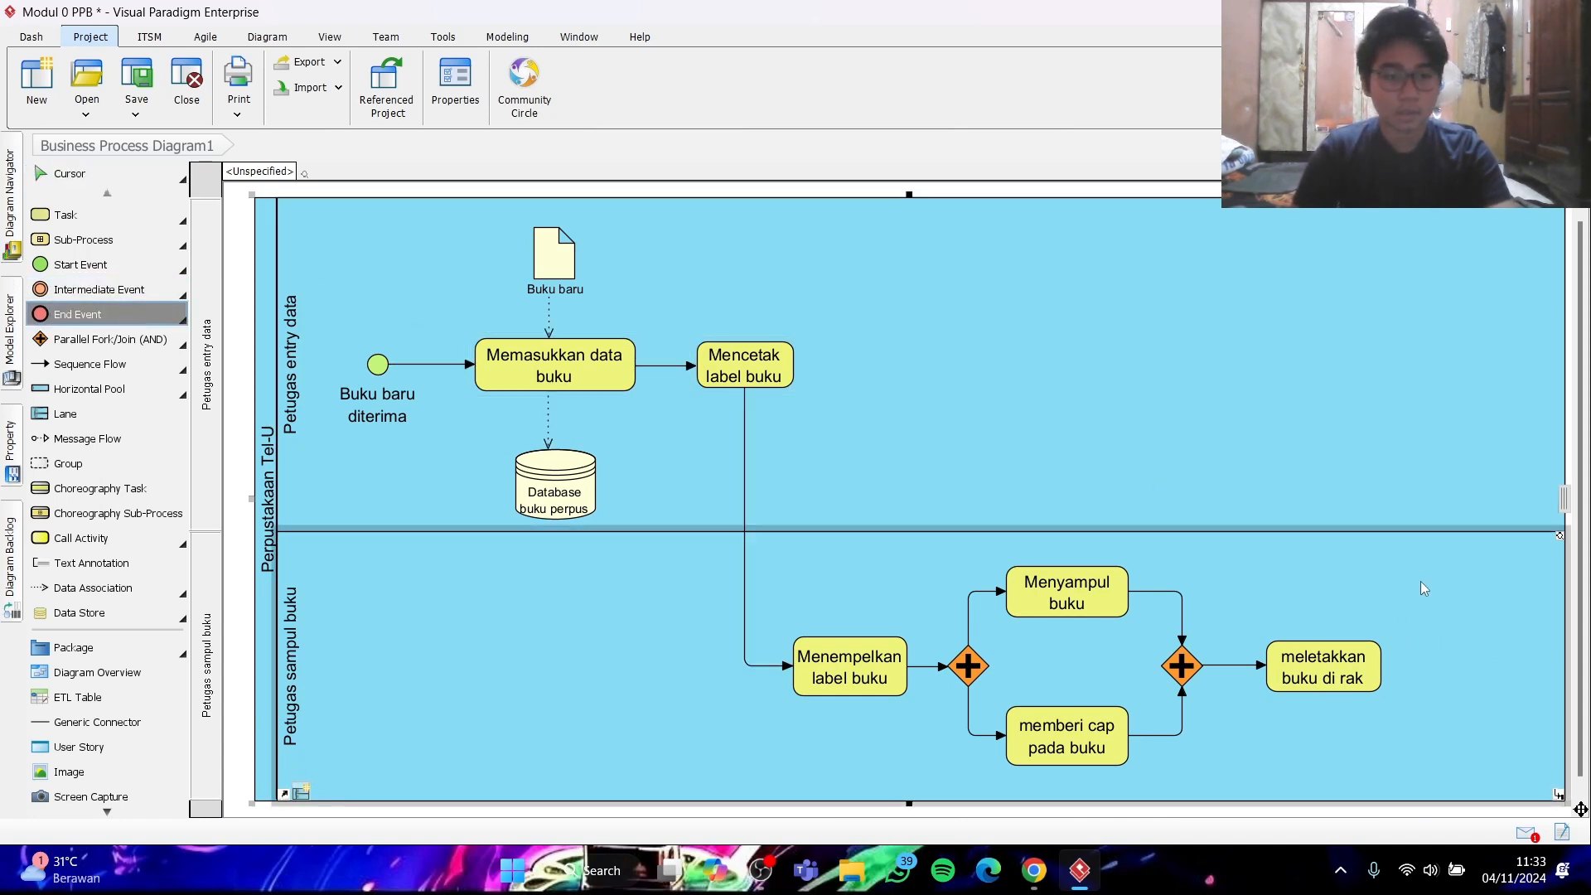
pyautogui.click(1473, 667)
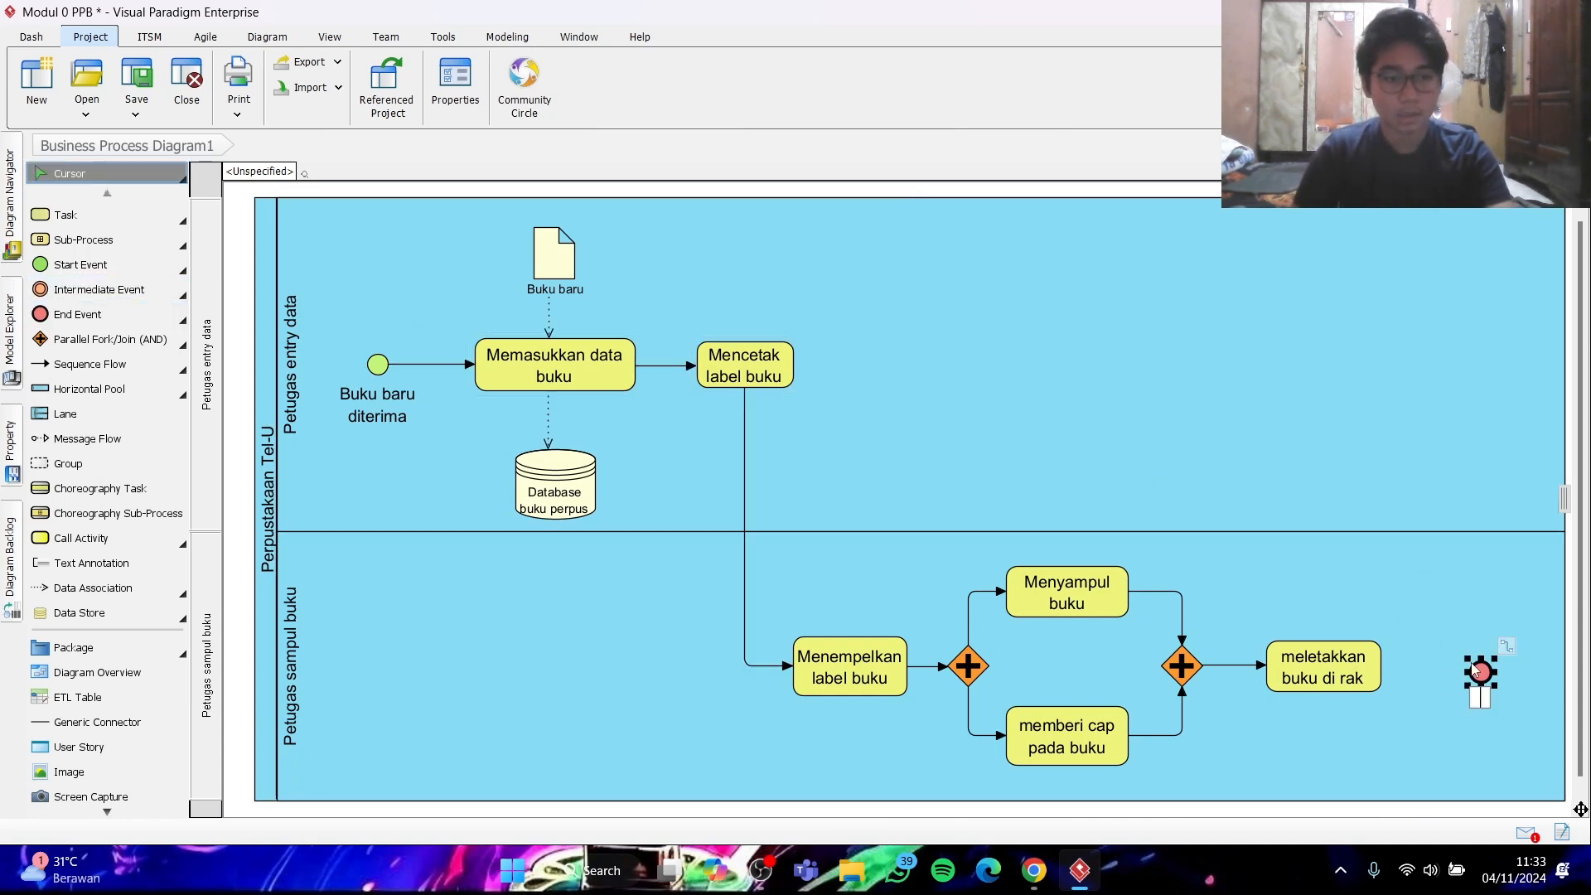
pyautogui.write('Bu')
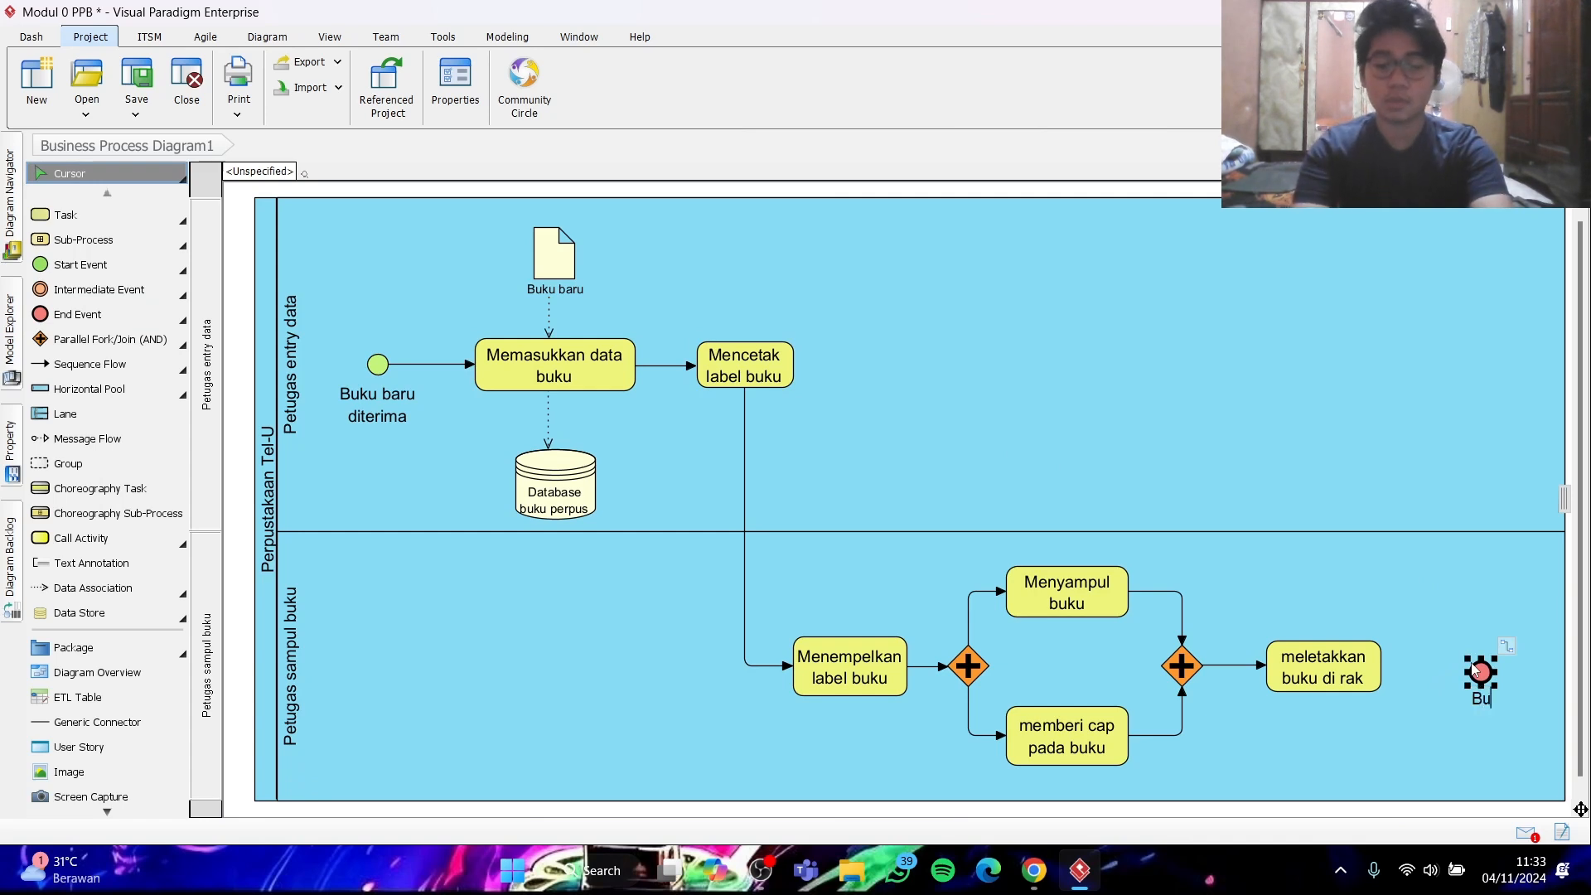
pyautogui.write('ku siap')
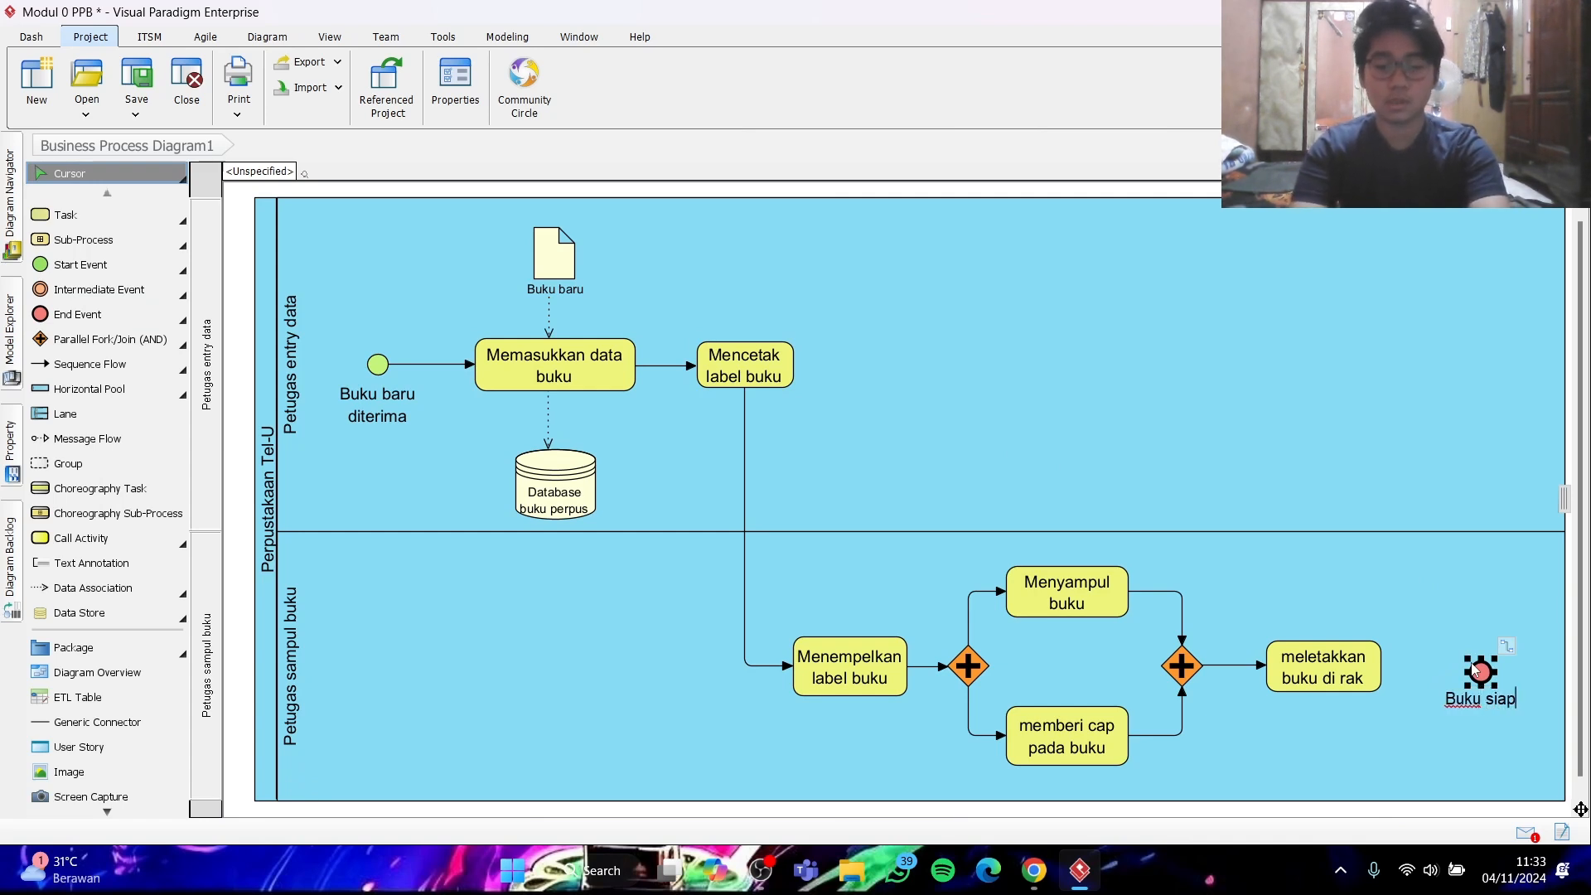
pyautogui.write(' dipinjam')
pyautogui.press('Return')
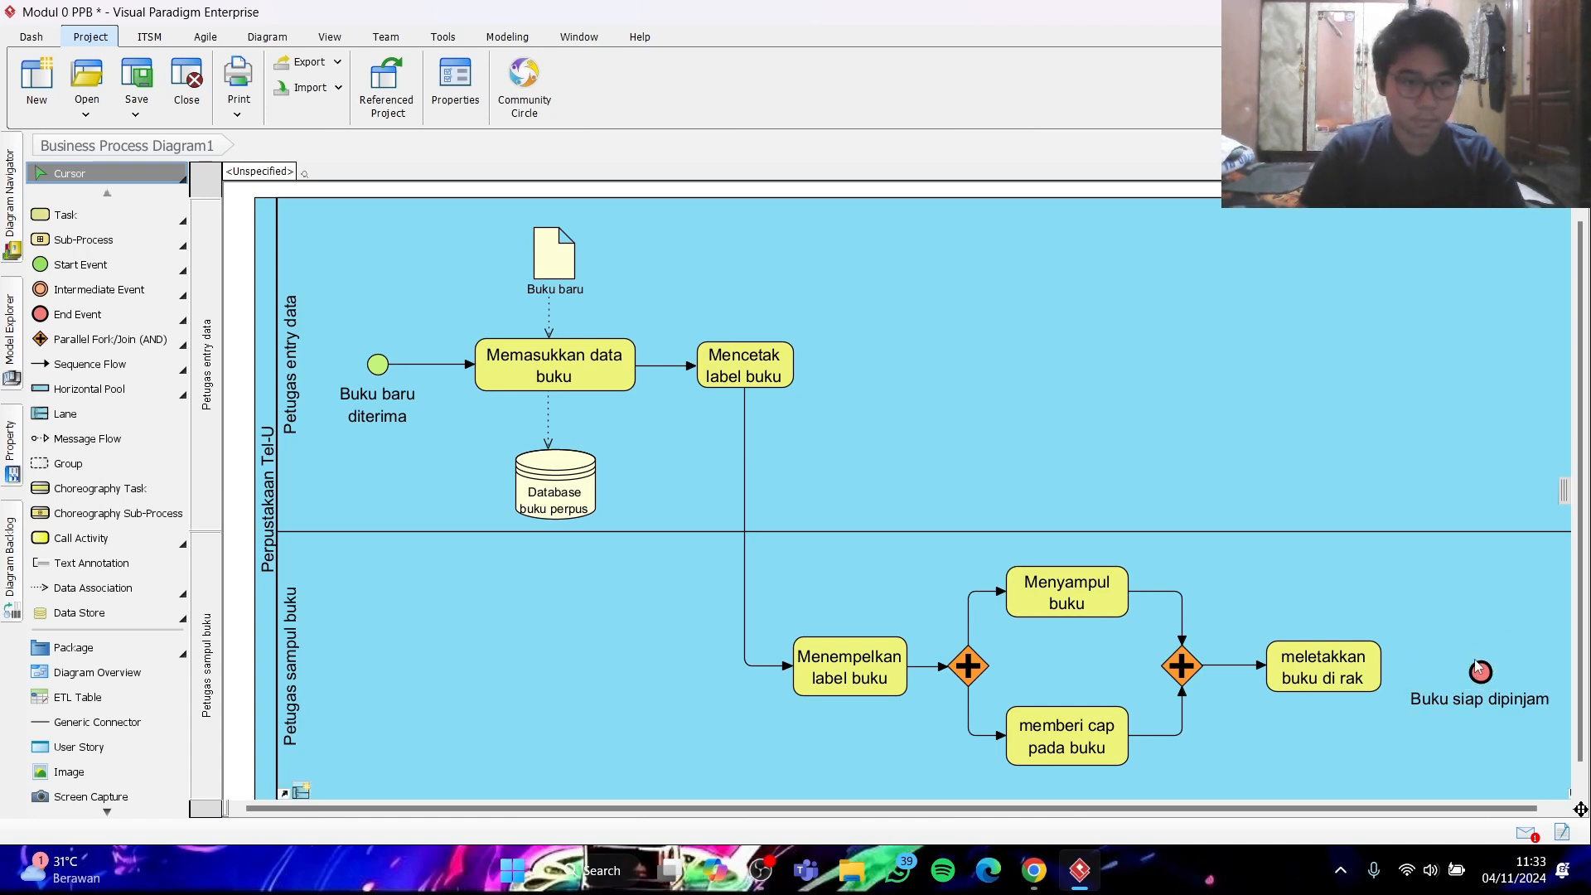
# - Align the end event with "meletakkan buku di rak" and connect the task to it with a sequence flow
pyautogui.moveTo(1482, 674); pyautogui.dragTo(1504, 669)
pyautogui.click(89, 364)
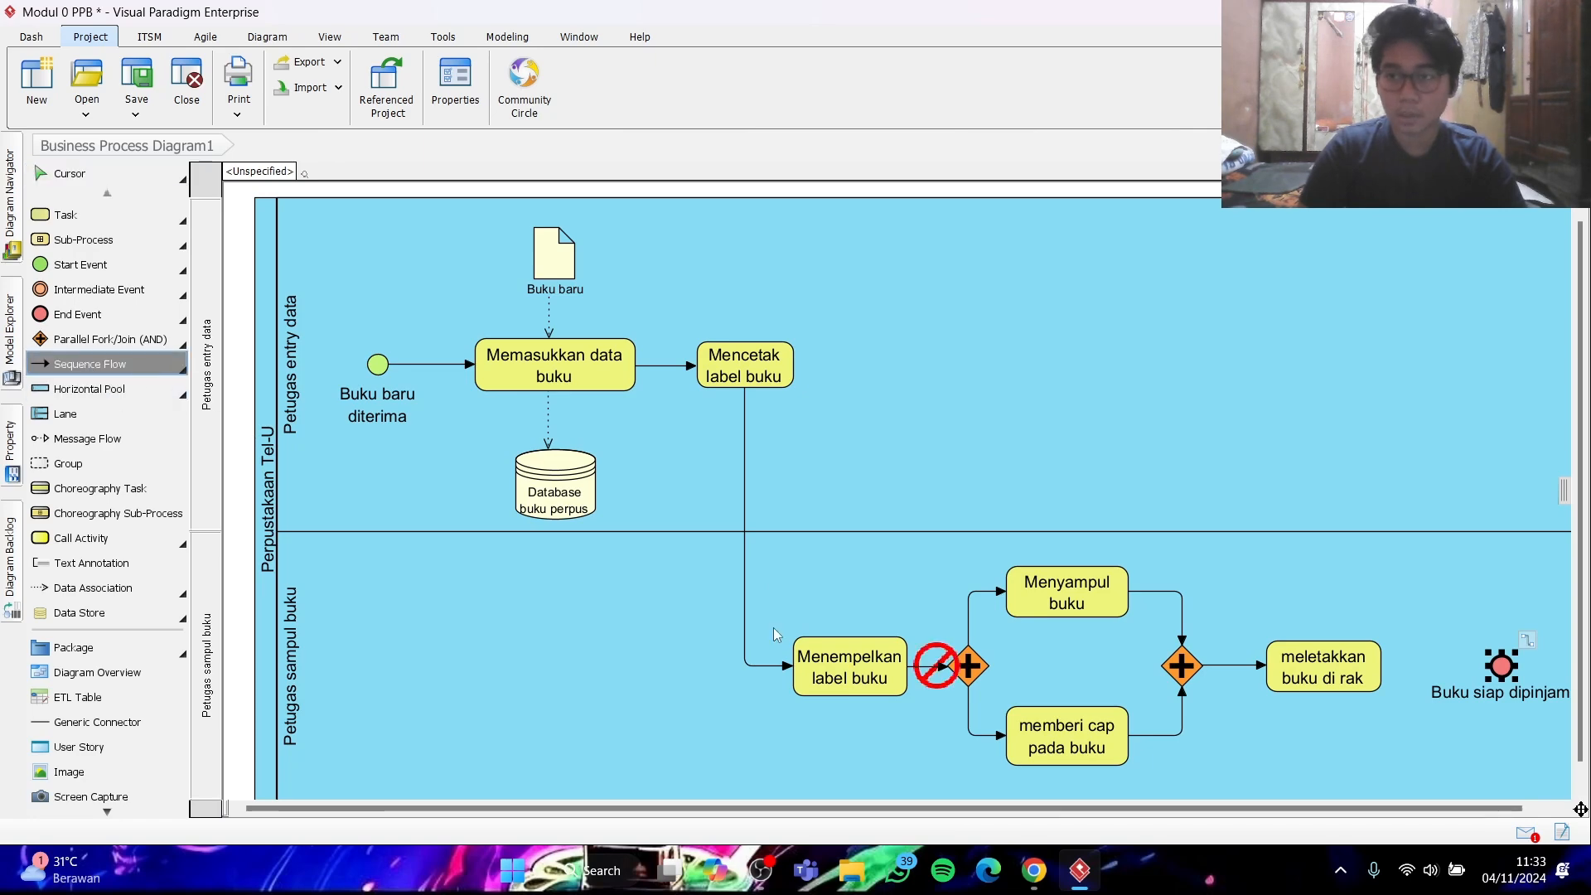
pyautogui.moveTo(1377, 669); pyautogui.dragTo(1499, 671)
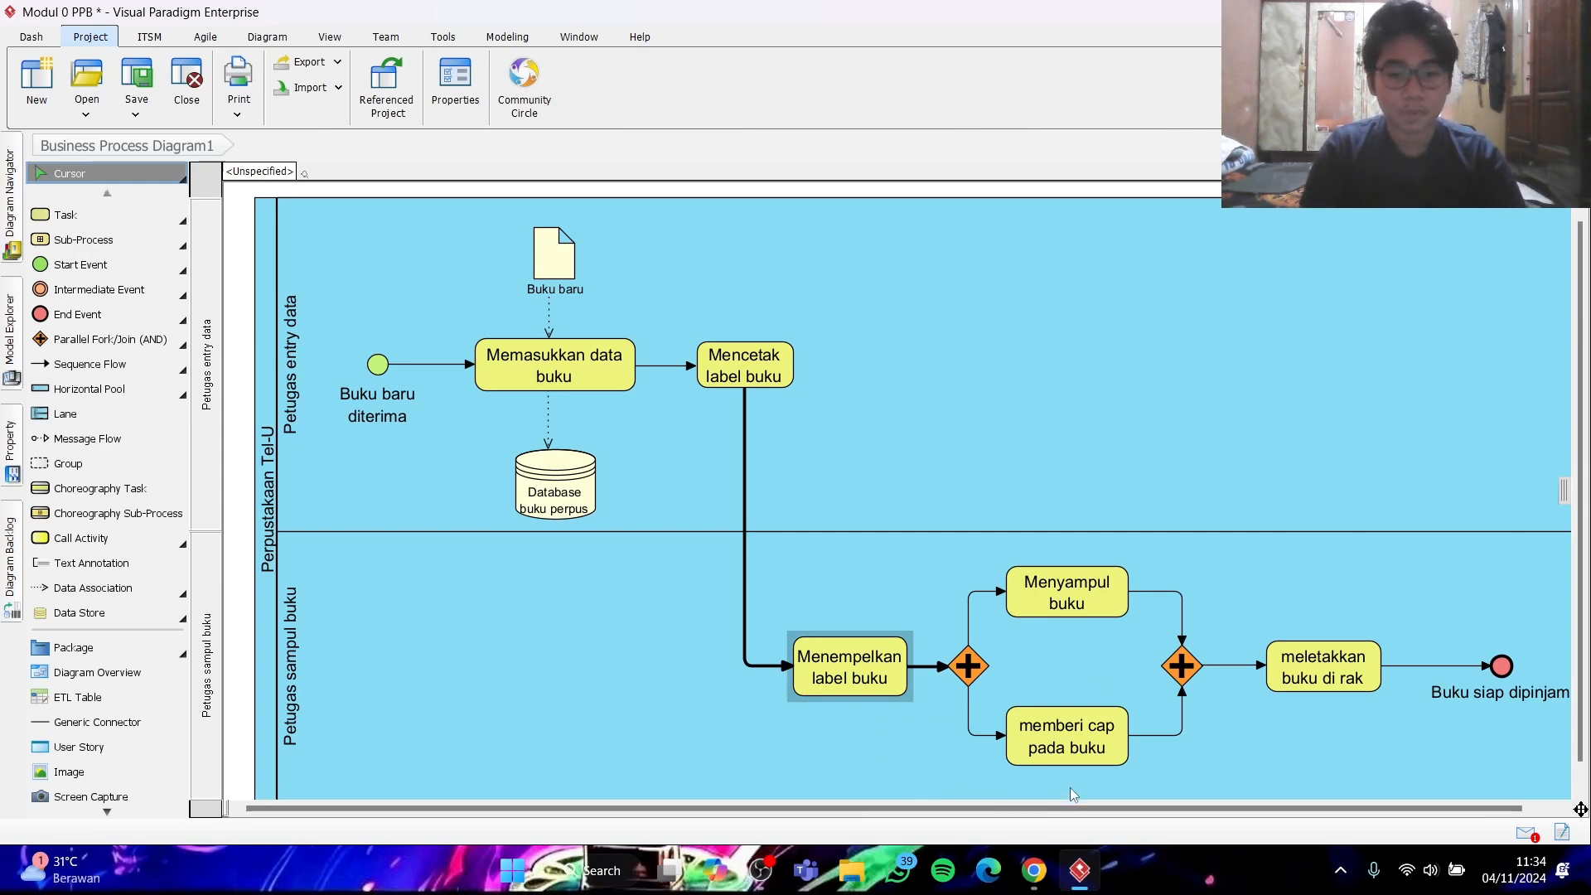
# - Read the font size and export instructions below the sample diagram in the assignment document in Chrome
pyautogui.click(1033, 870)
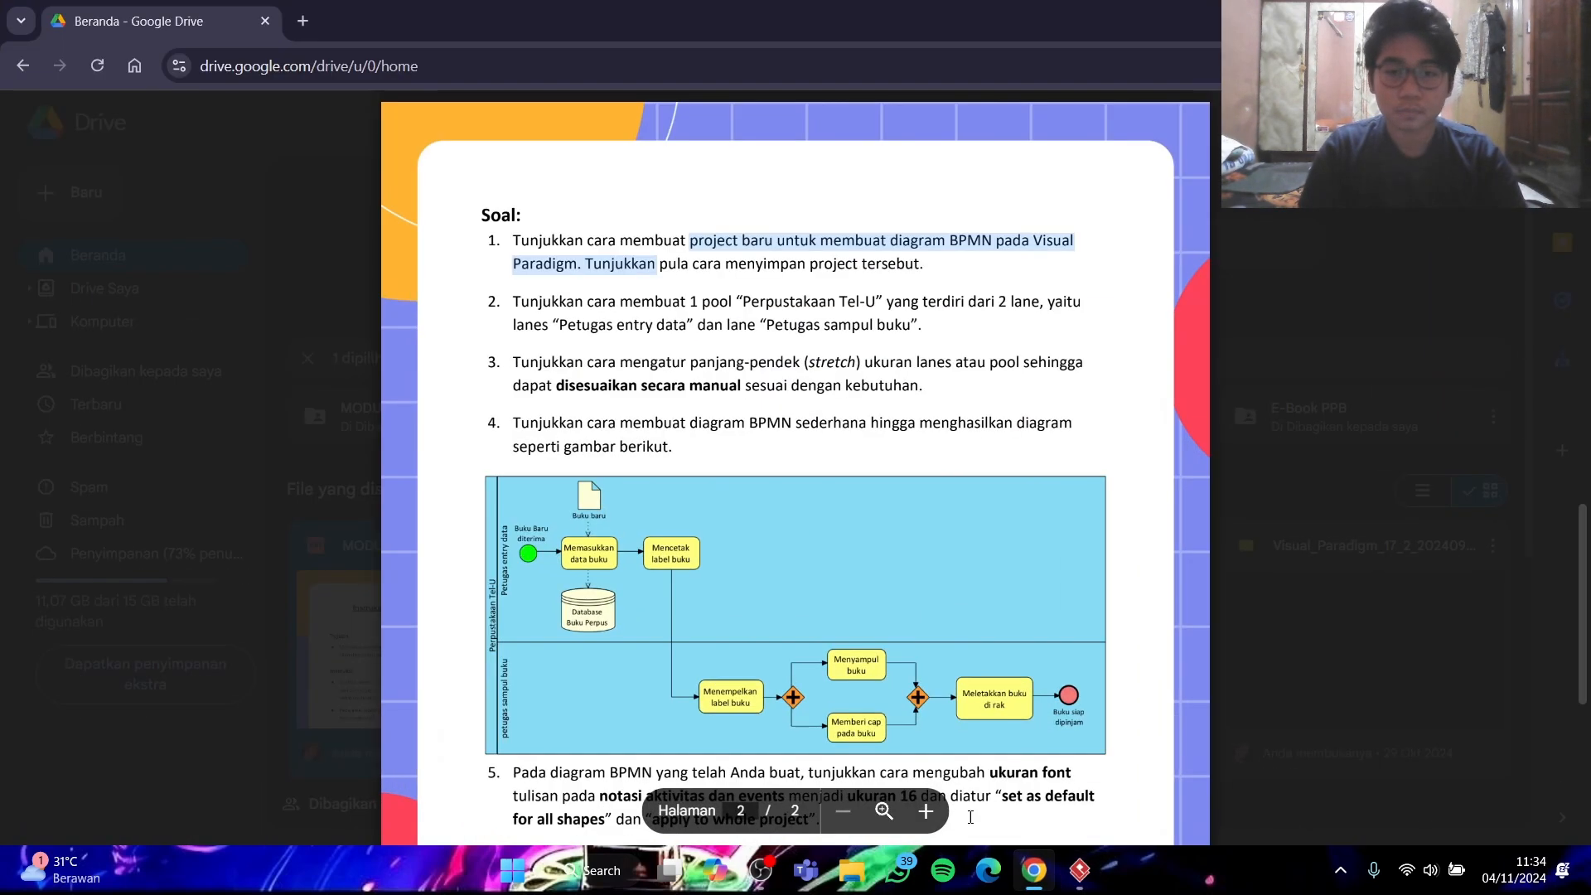
pyautogui.scroll(-5, 902, 668)
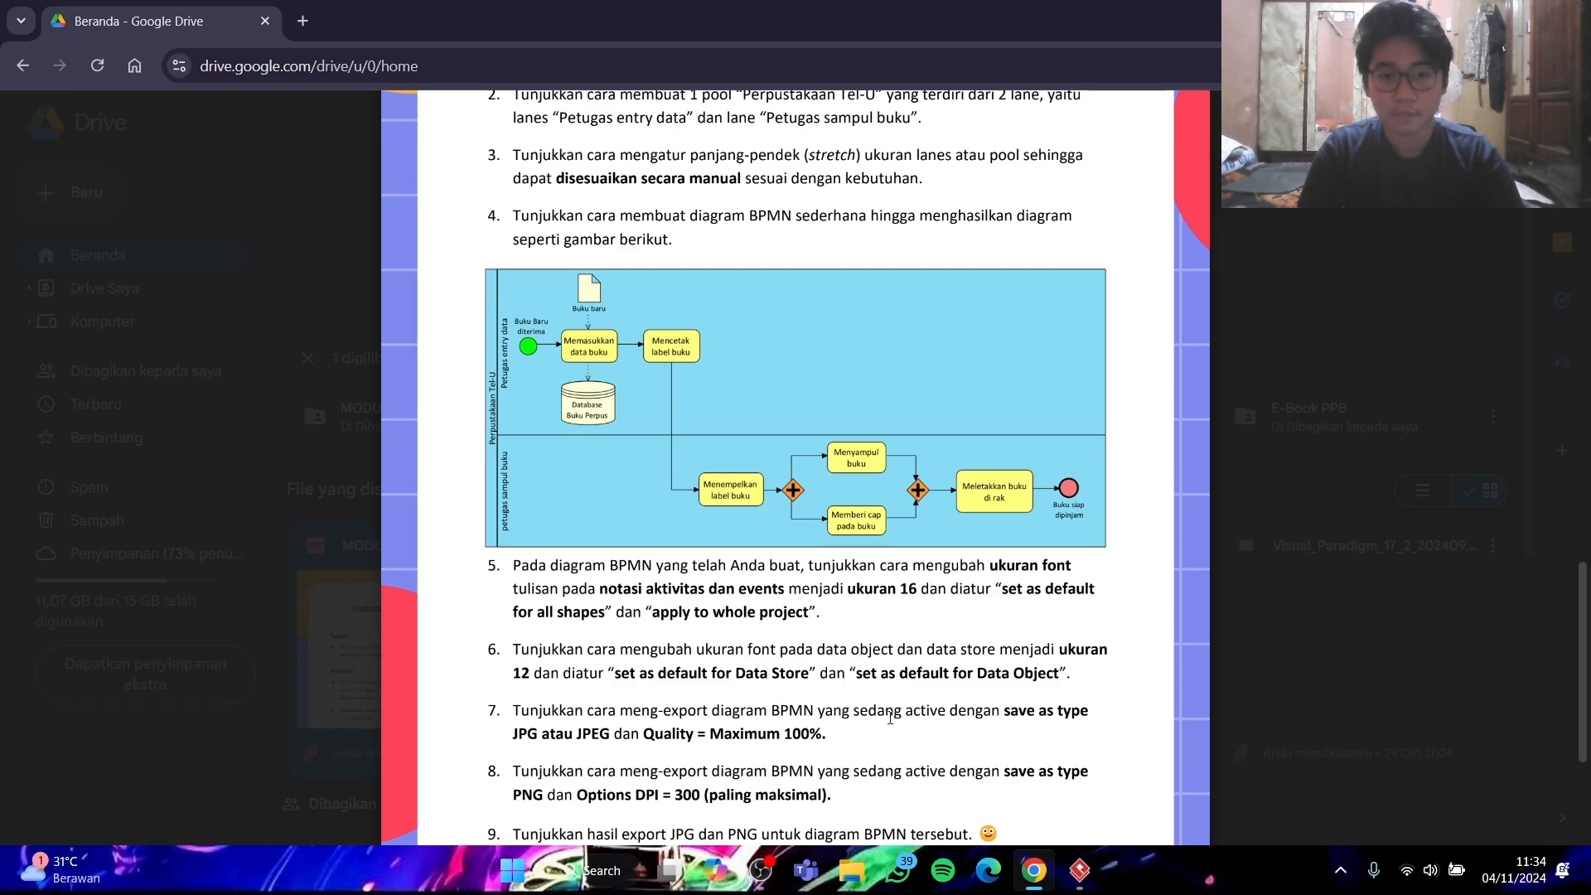
pyautogui.click(1030, 873)
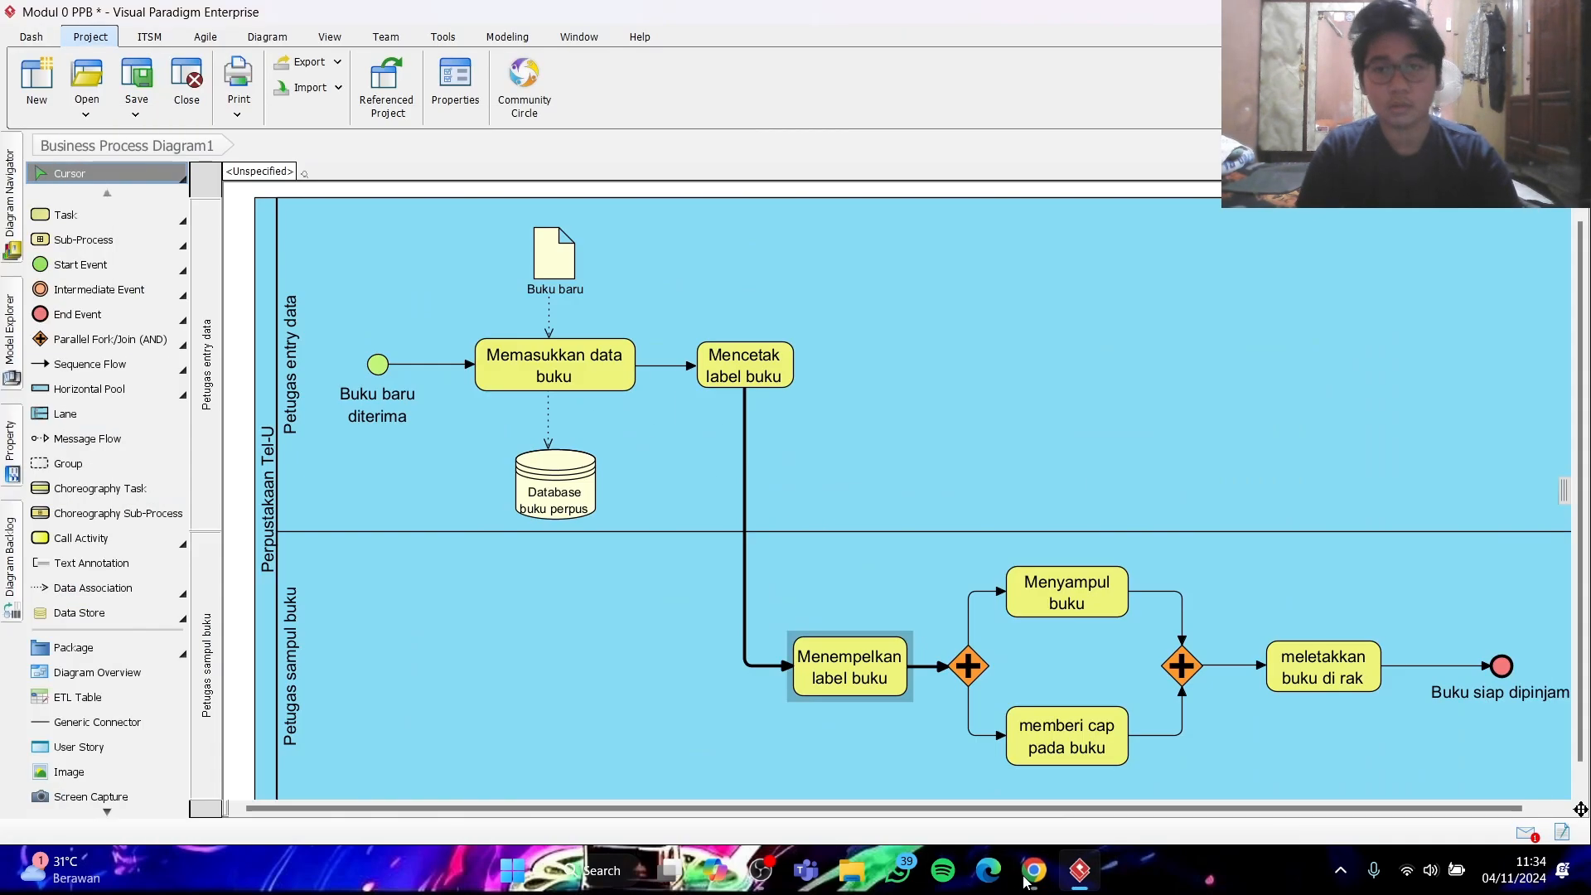
# - Set the size 16 font of the "Memasukkan data buku" task as default for all shapes and apply it to the whole project
pyautogui.click(625, 381)
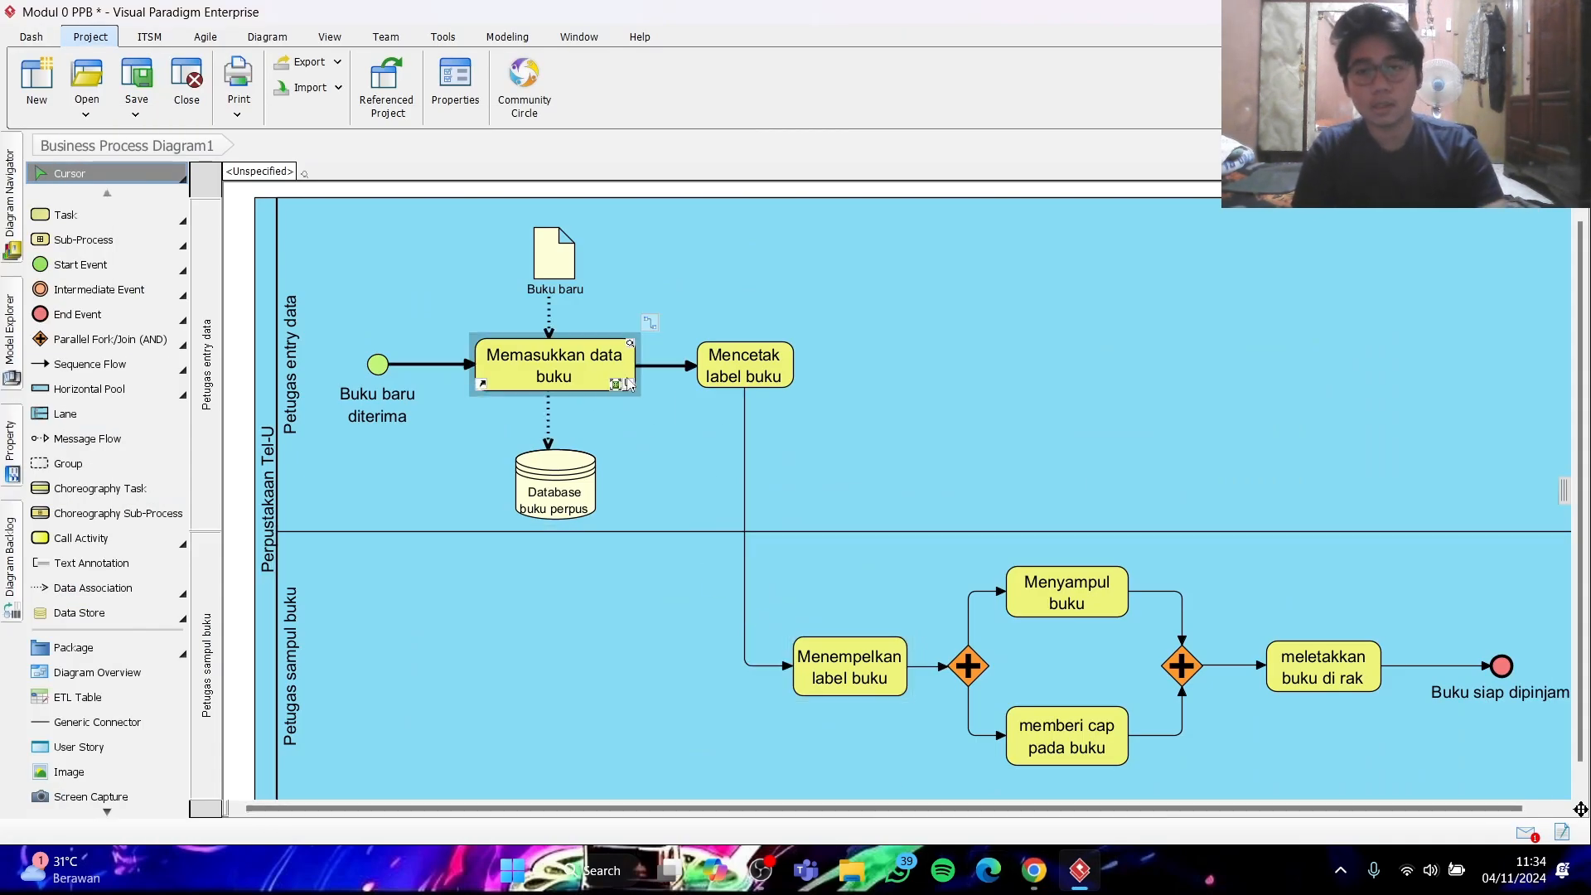
pyautogui.click(592, 374)
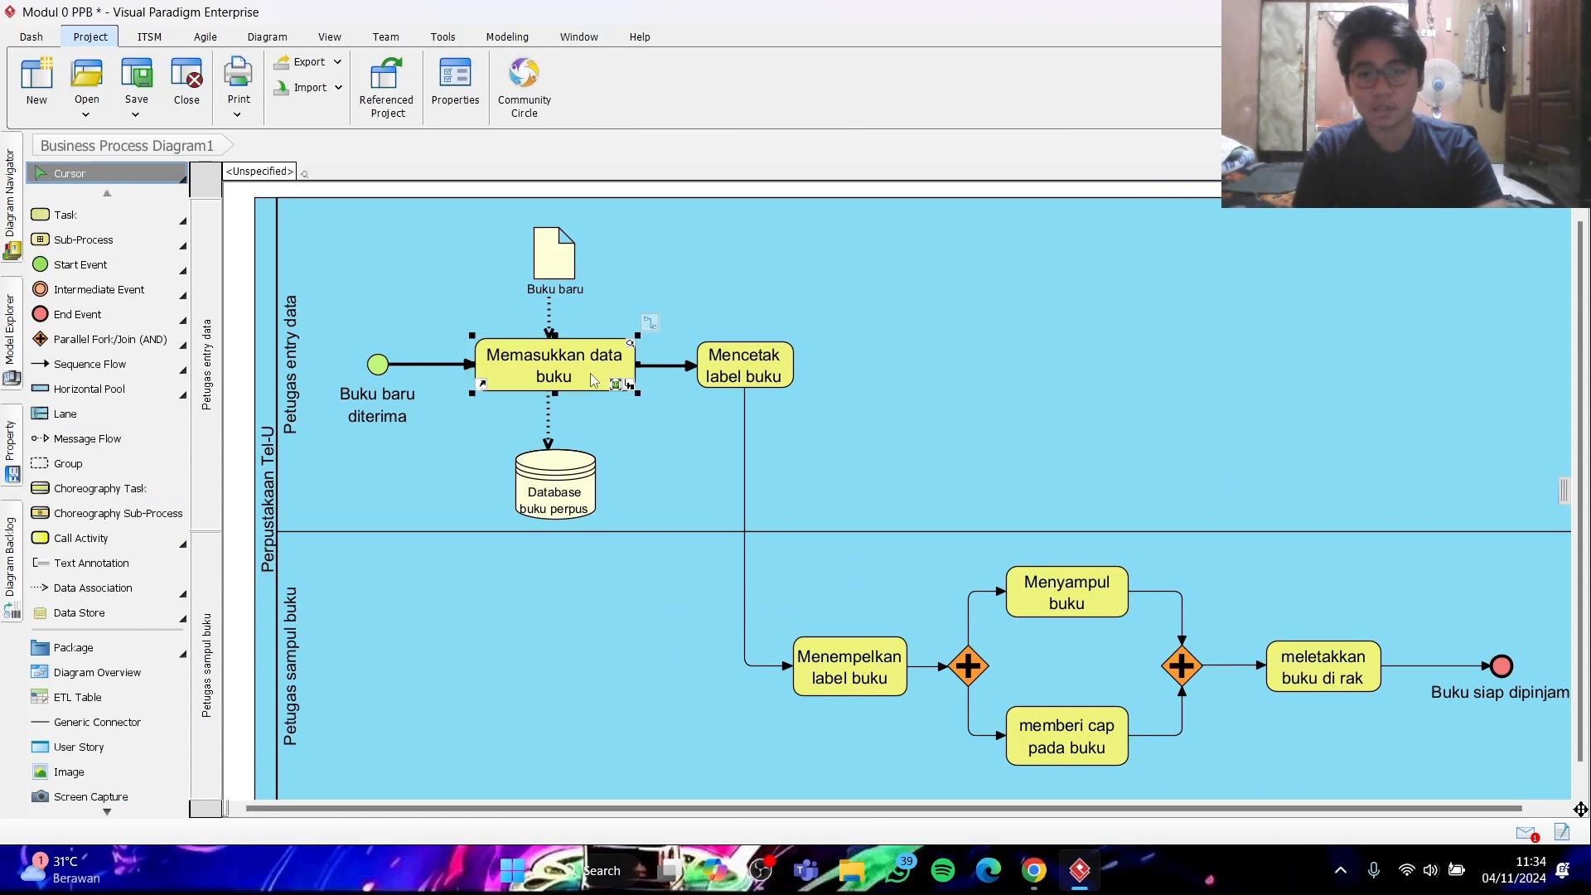
pyautogui.rightClick(591, 374)
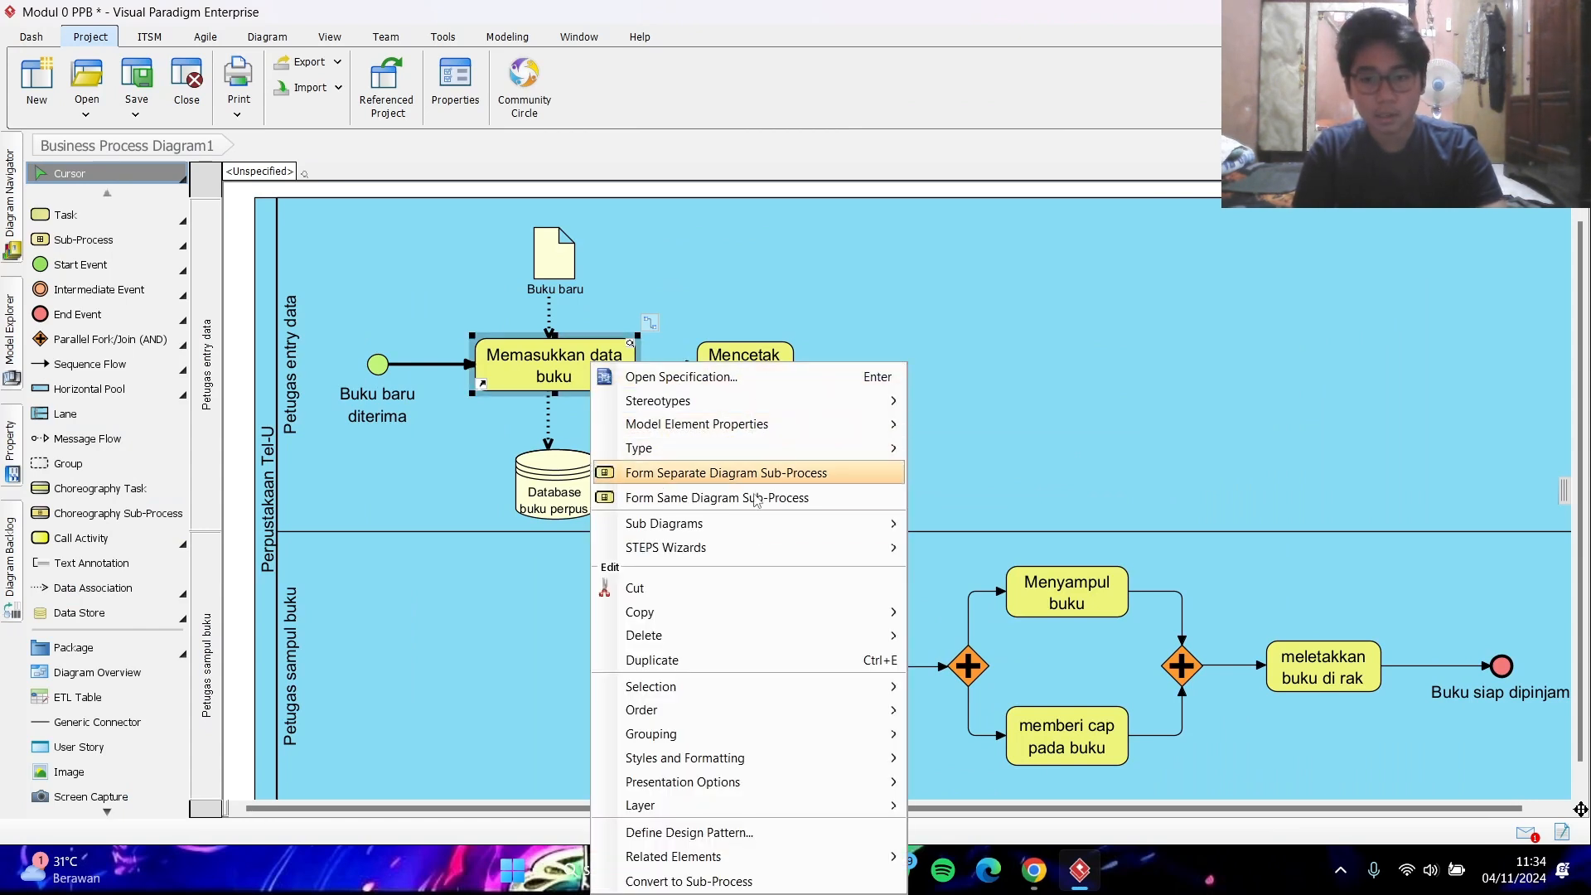
pyautogui.moveTo(755, 759)
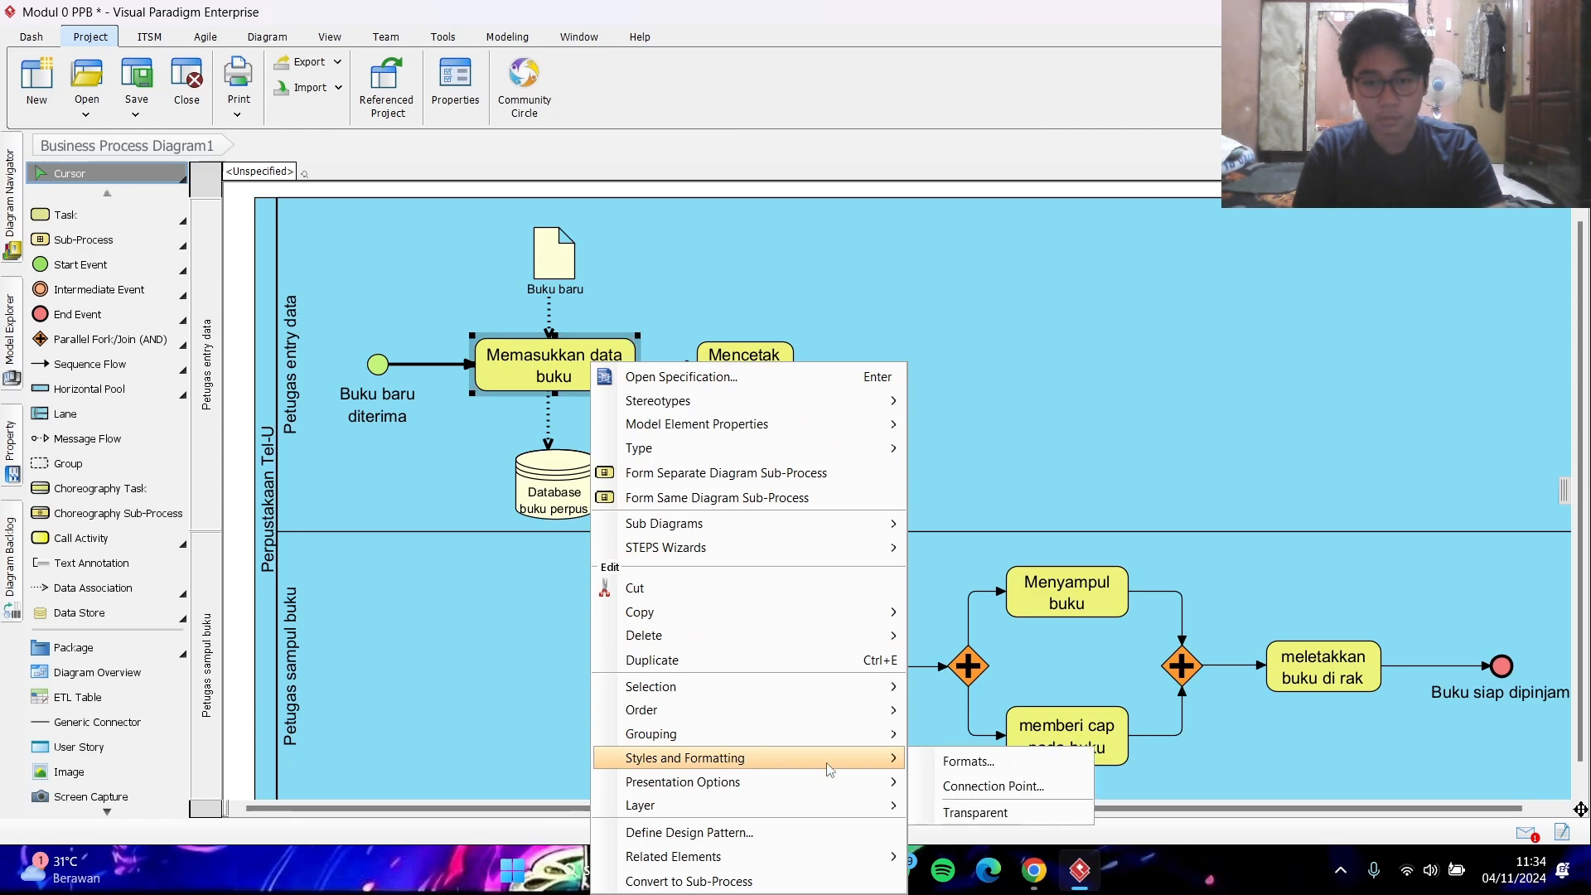
pyautogui.click(943, 764)
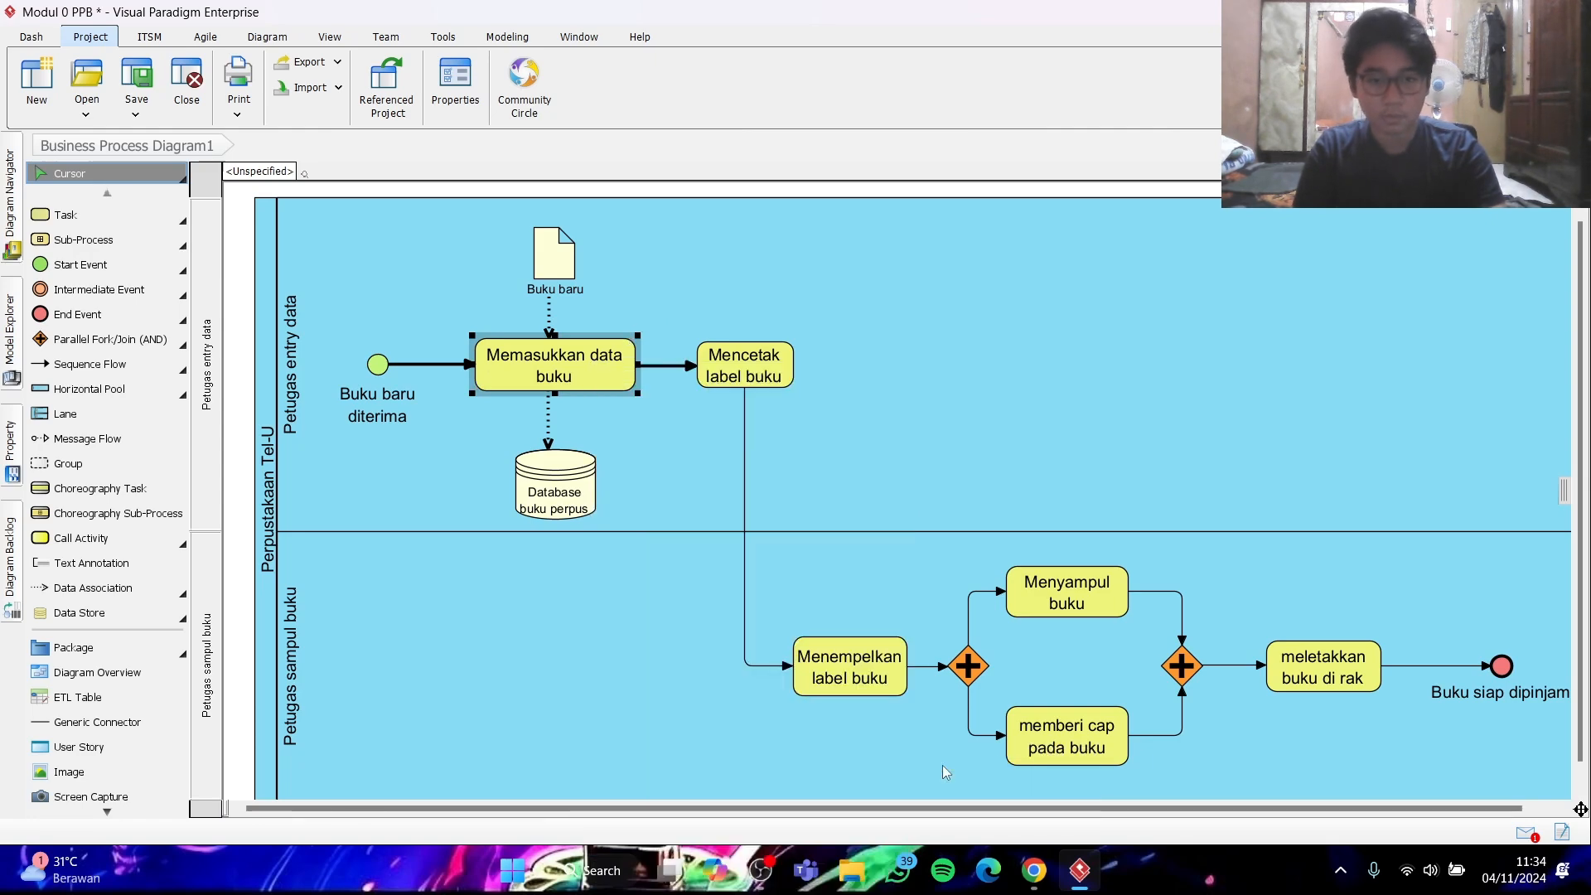
pyautogui.click(483, 281)
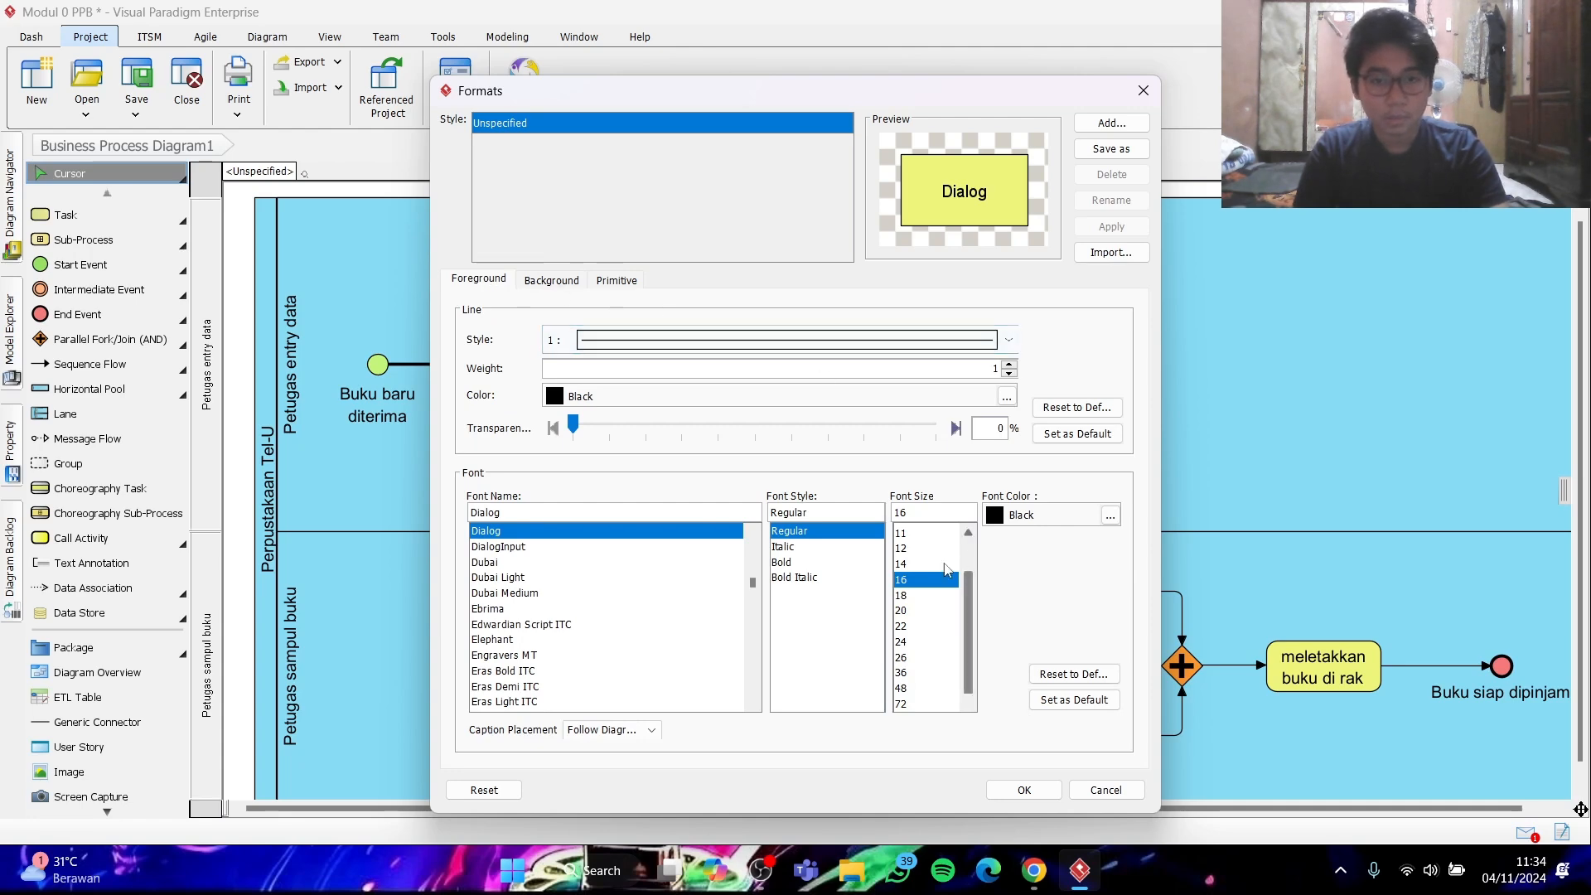
pyautogui.click(1055, 701)
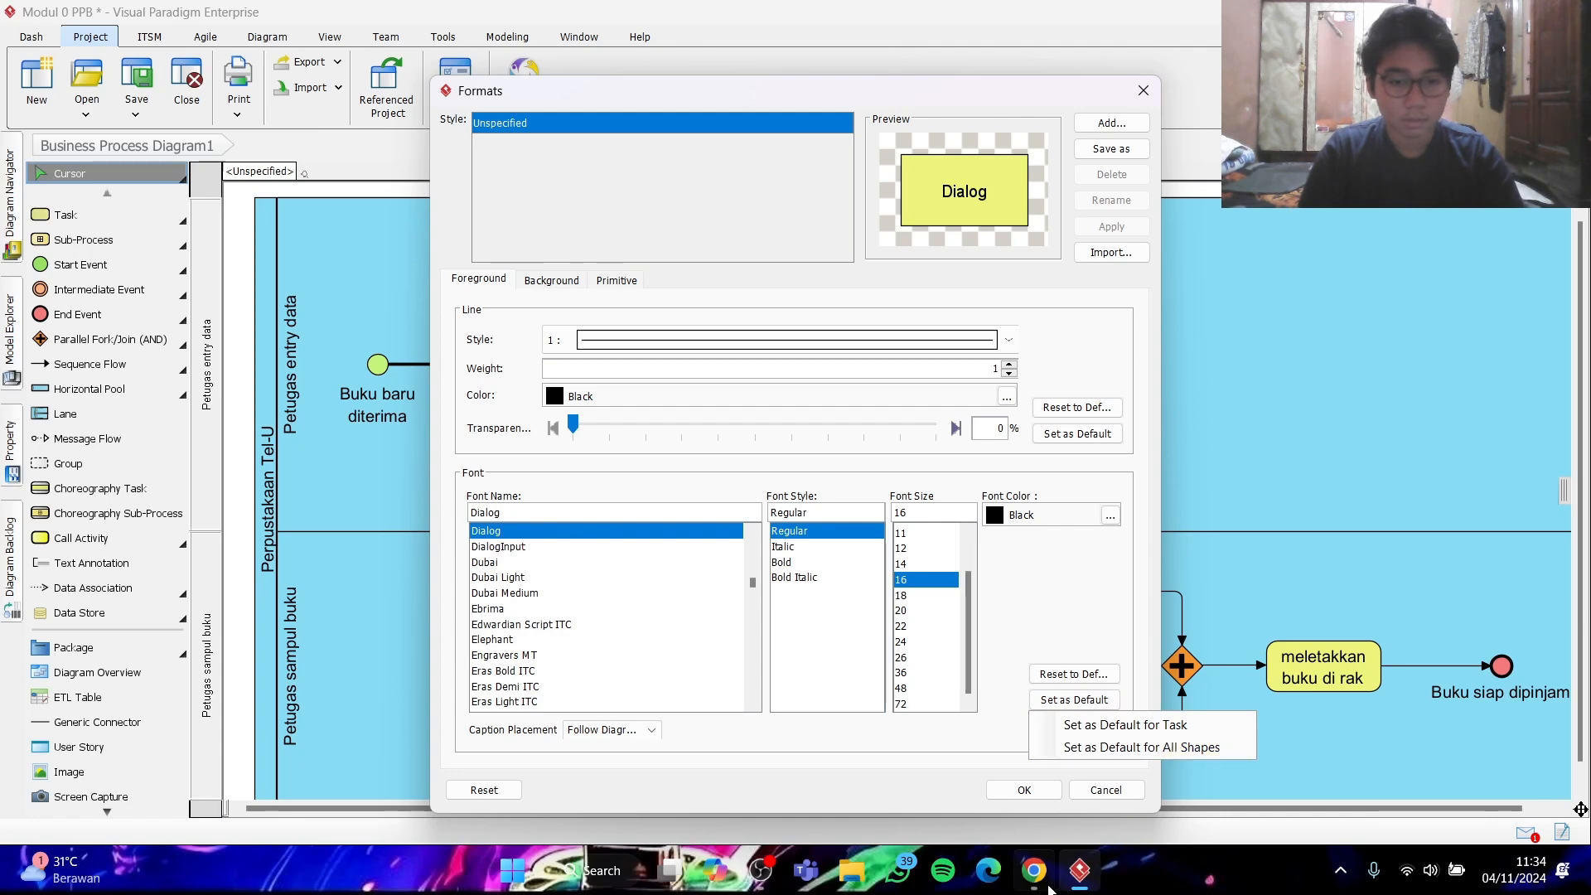
pyautogui.moveTo(1051, 888)
pyautogui.click(1041, 800)
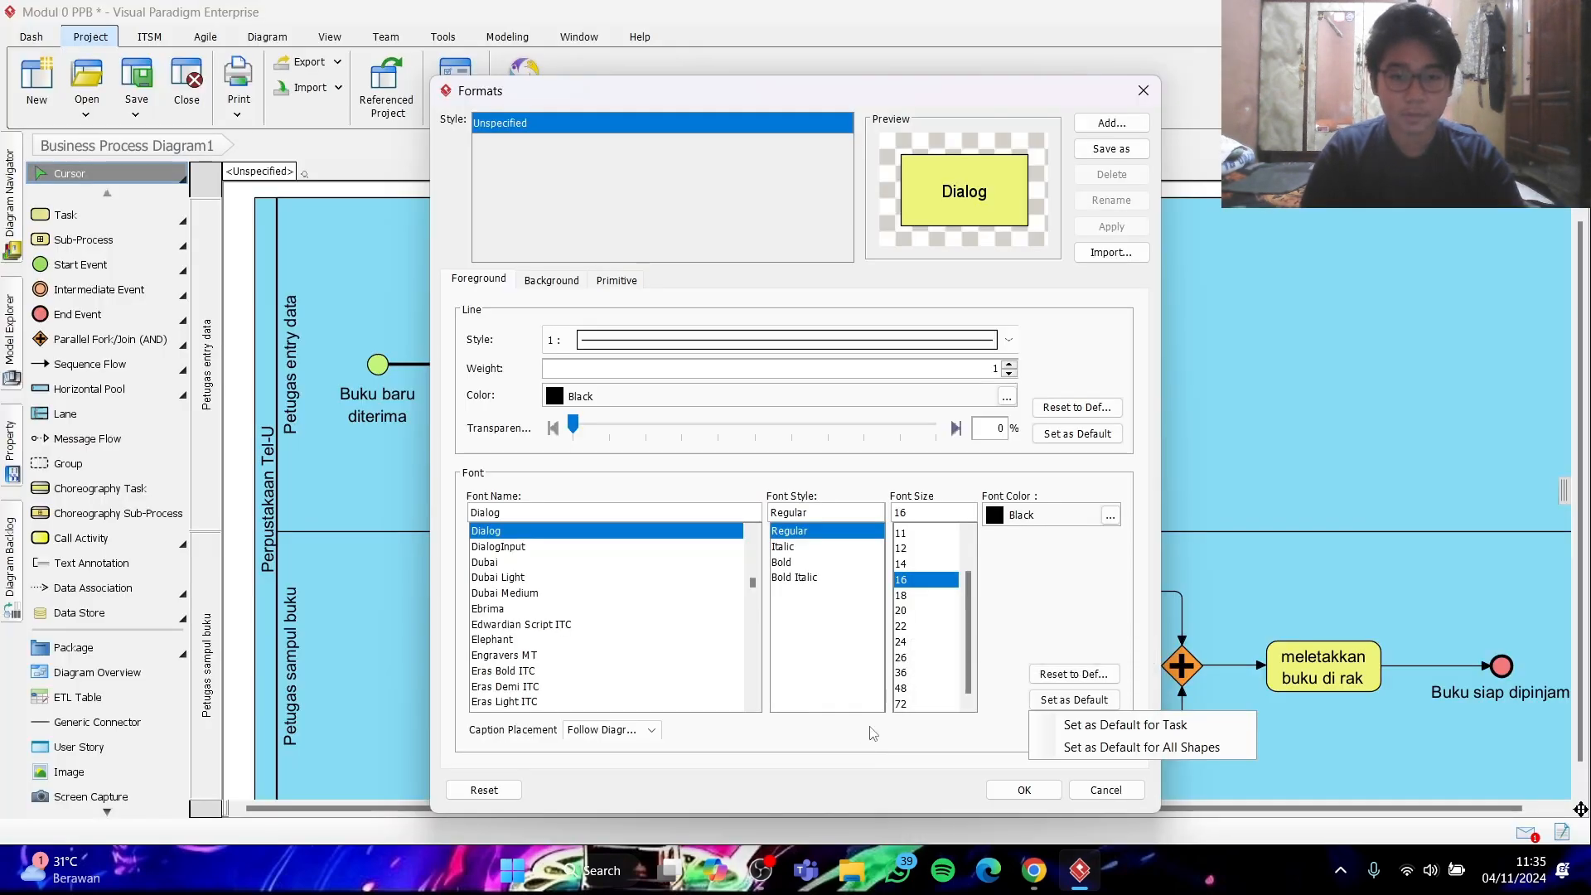
pyautogui.click(1100, 745)
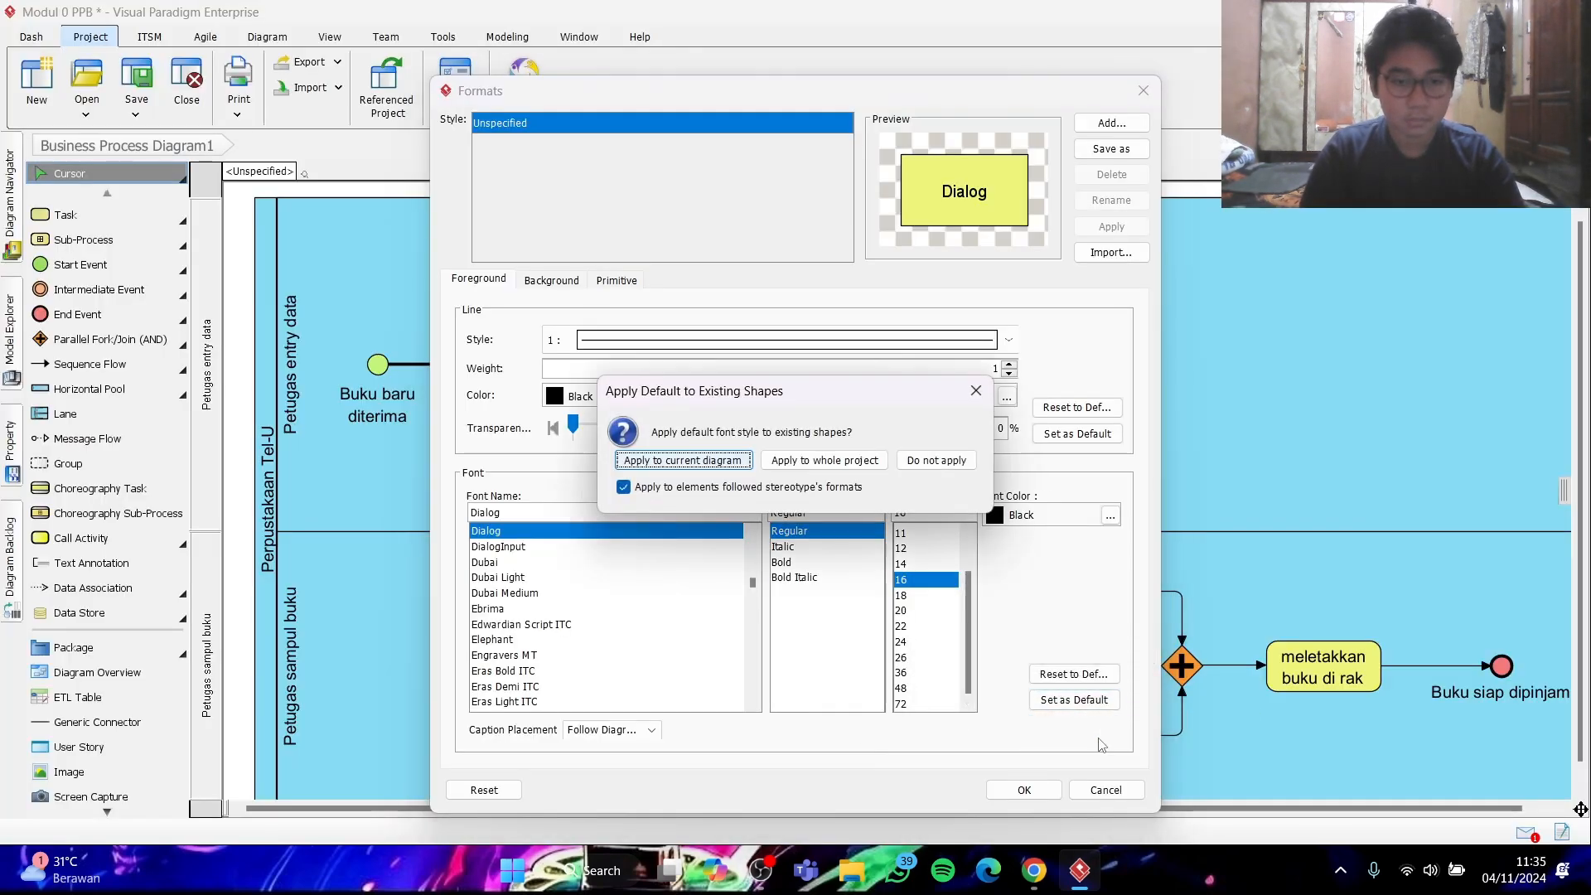
pyautogui.click(785, 460)
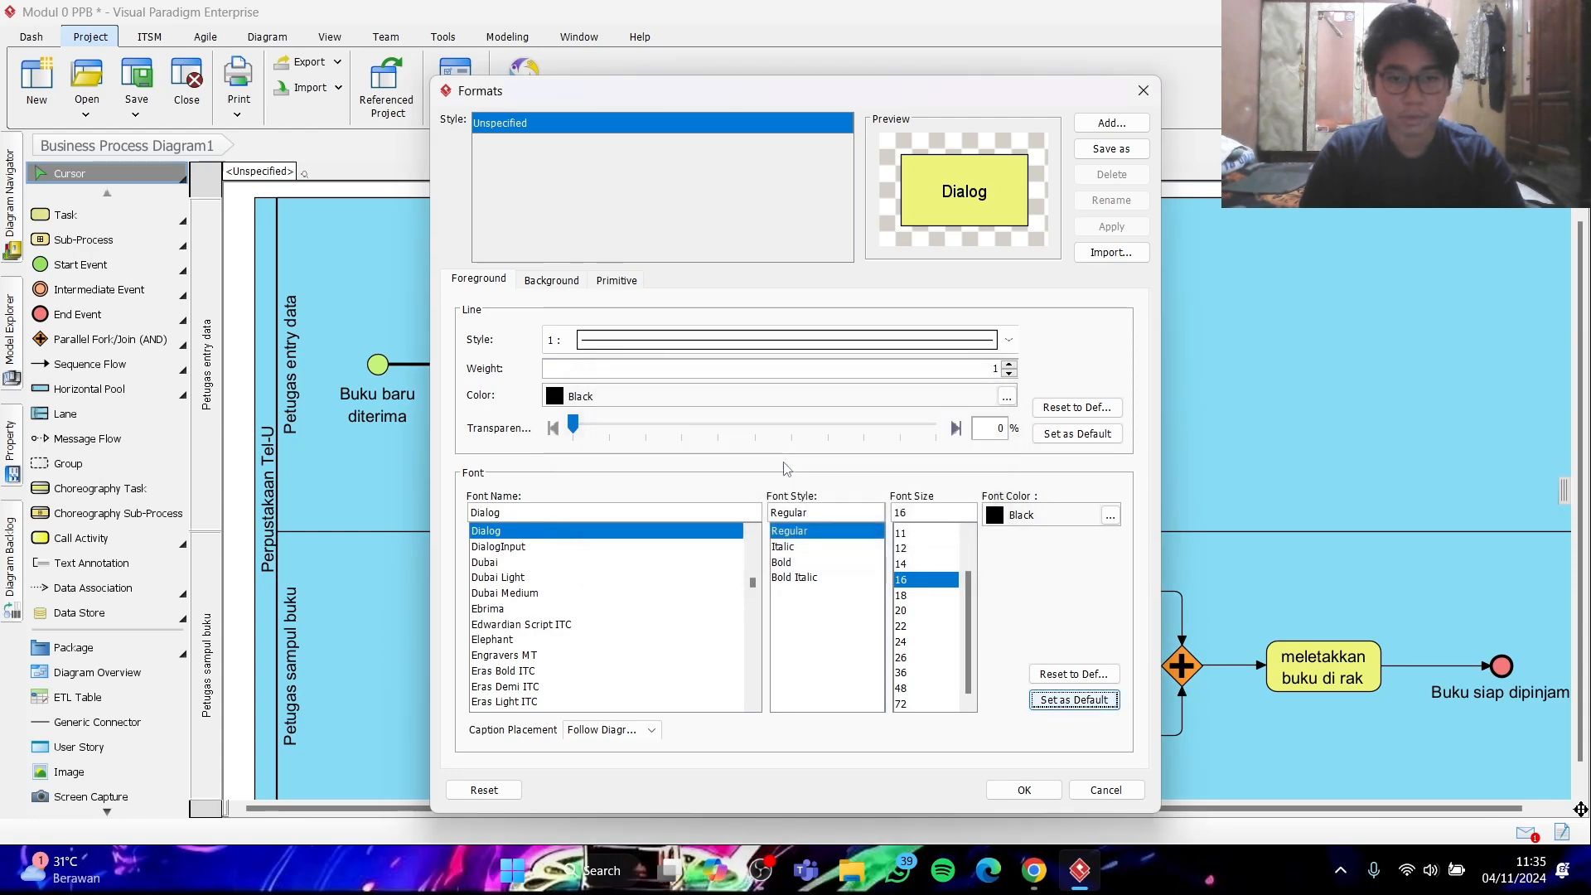
pyautogui.click(1004, 791)
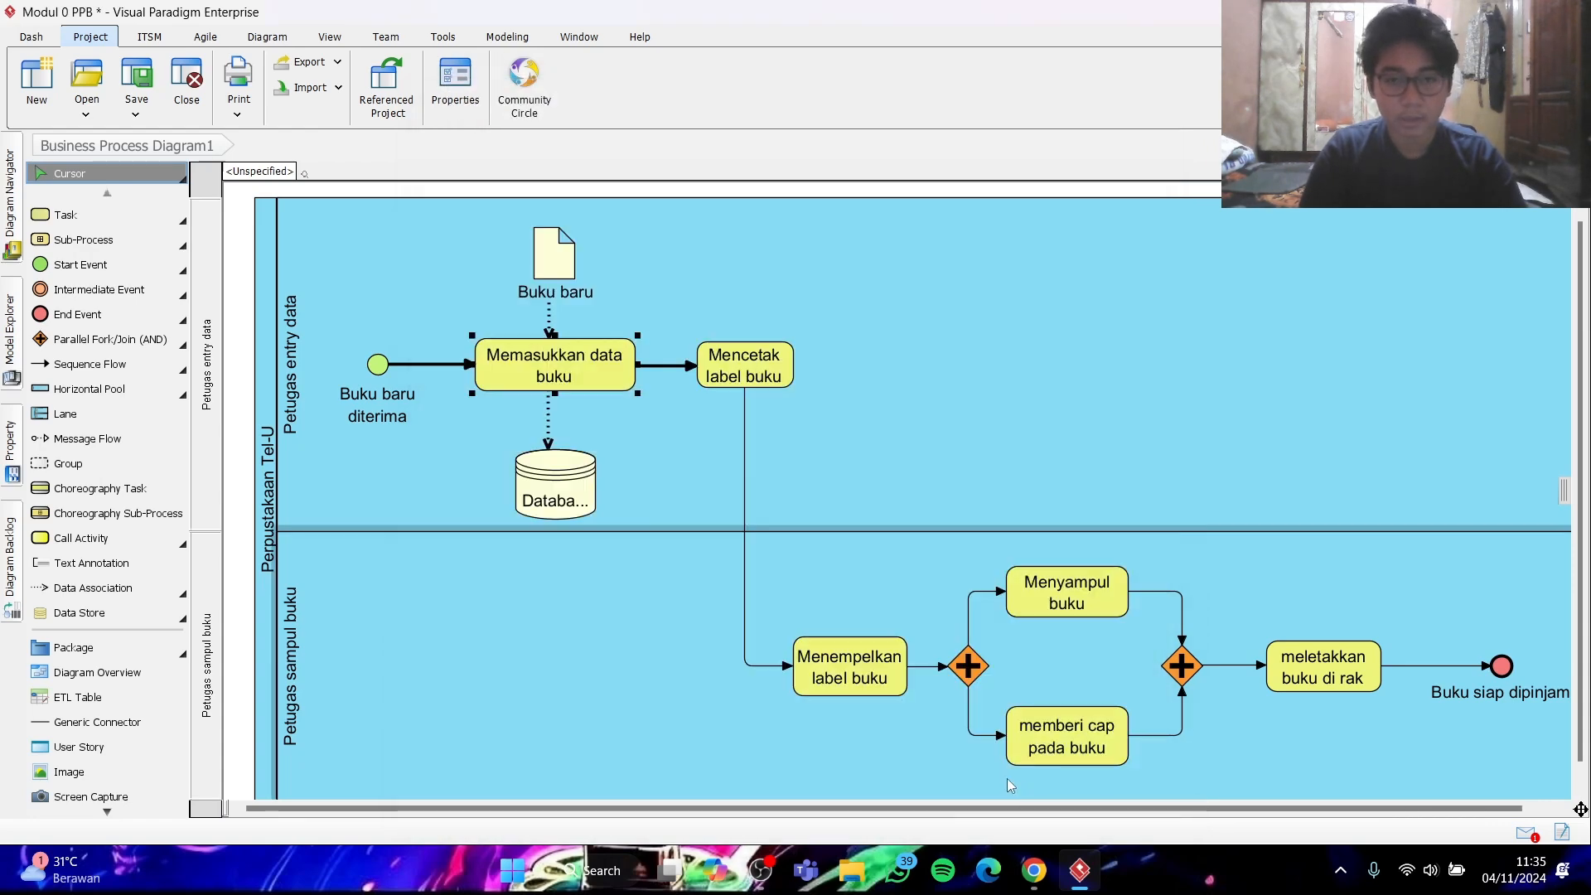
# - Check the font settings of the "Buku baru diterima" start event
pyautogui.click(384, 371)
pyautogui.rightClick(385, 371)
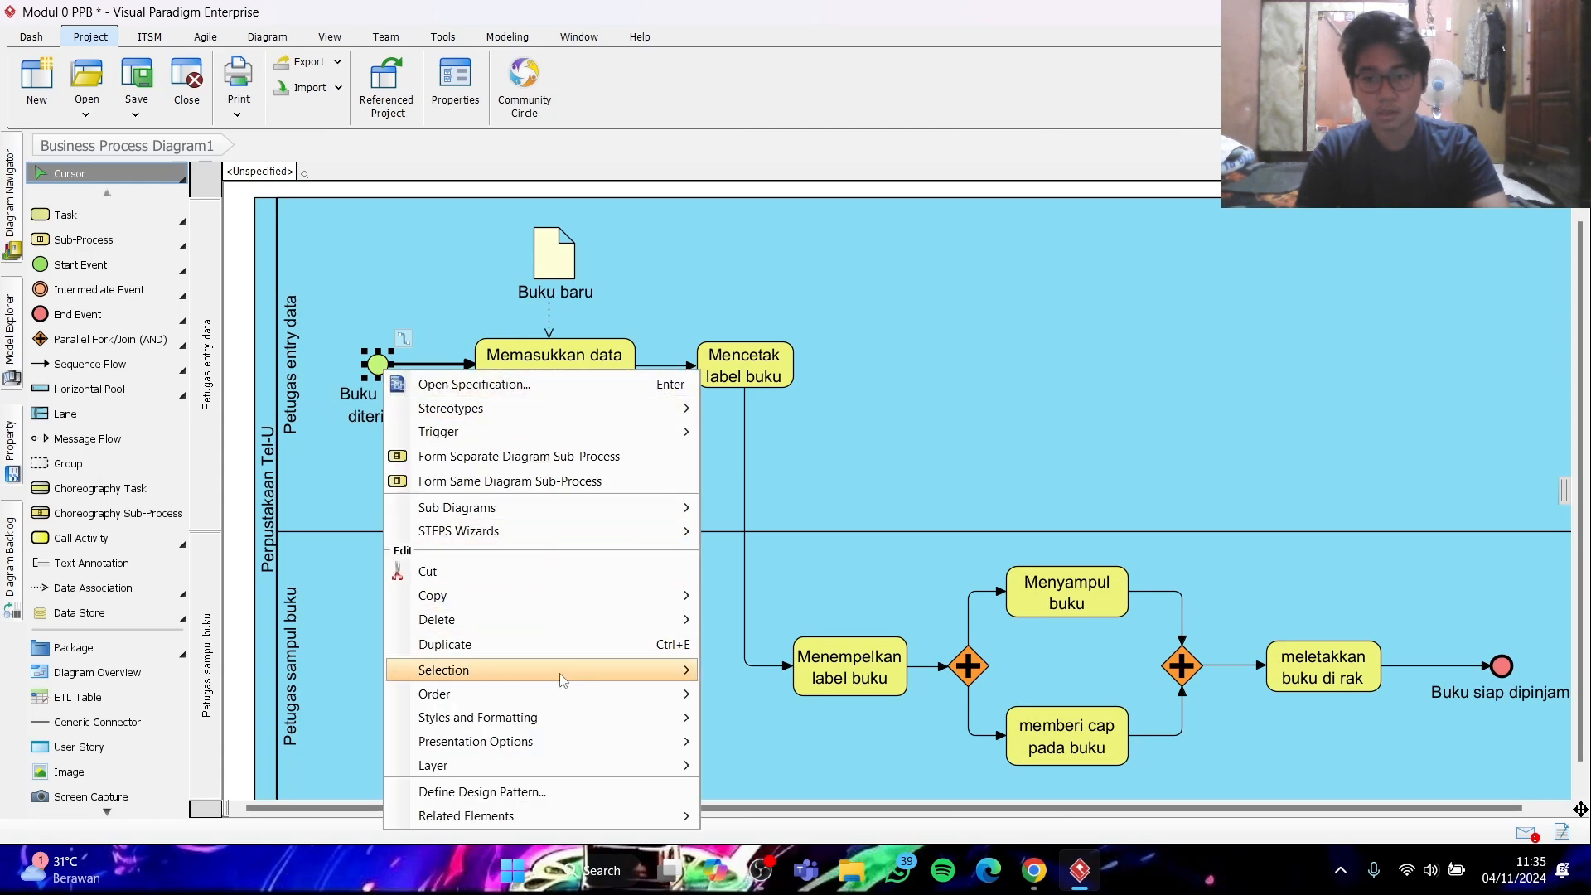
pyautogui.click(762, 724)
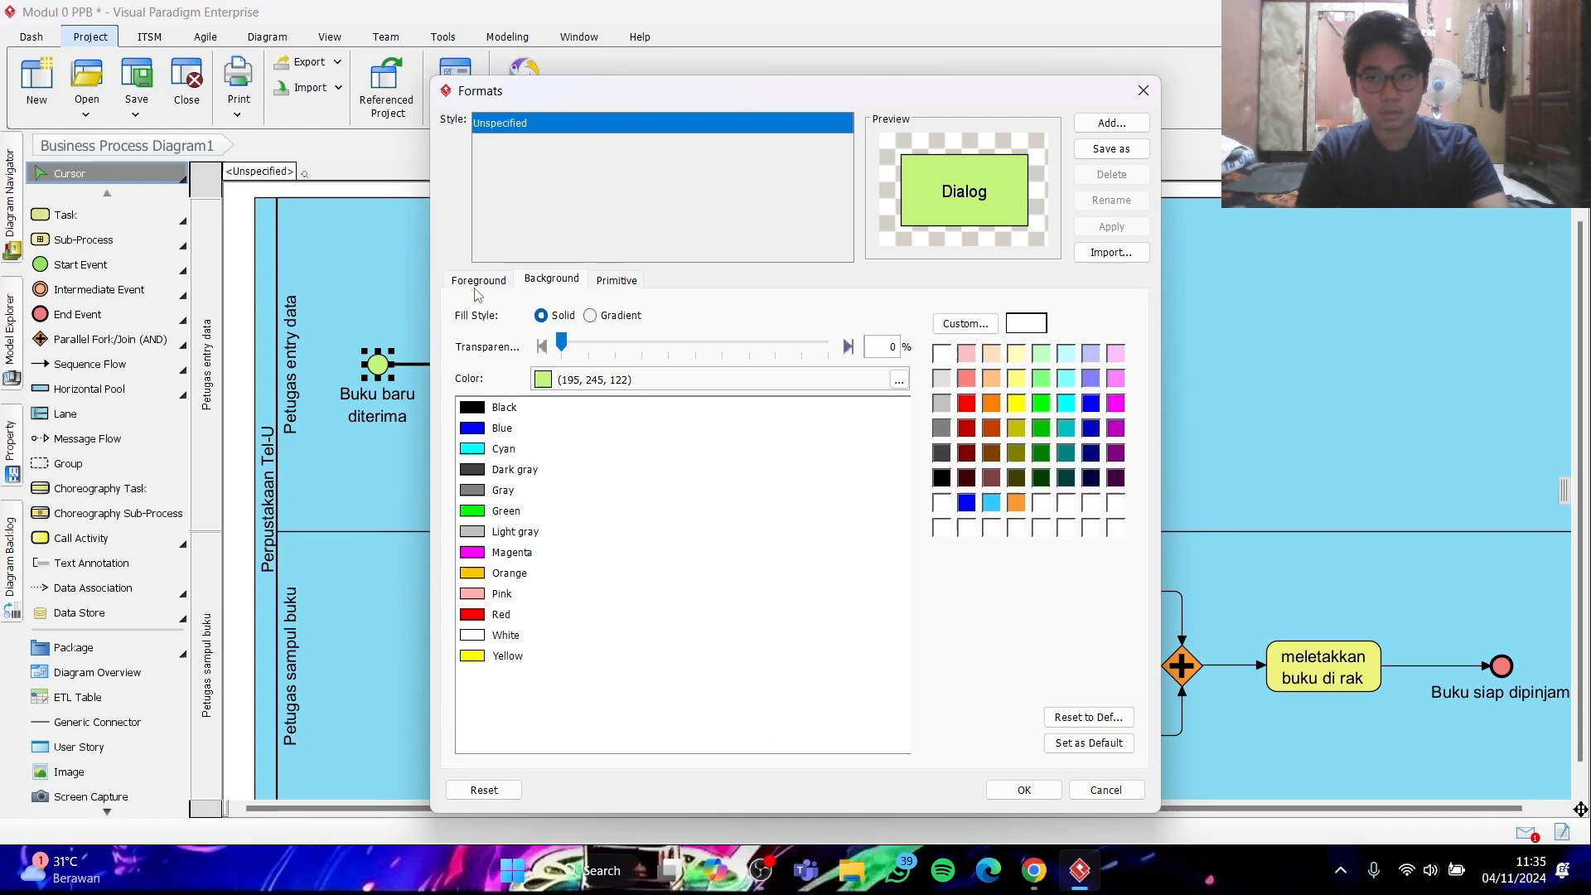
pyautogui.click(478, 281)
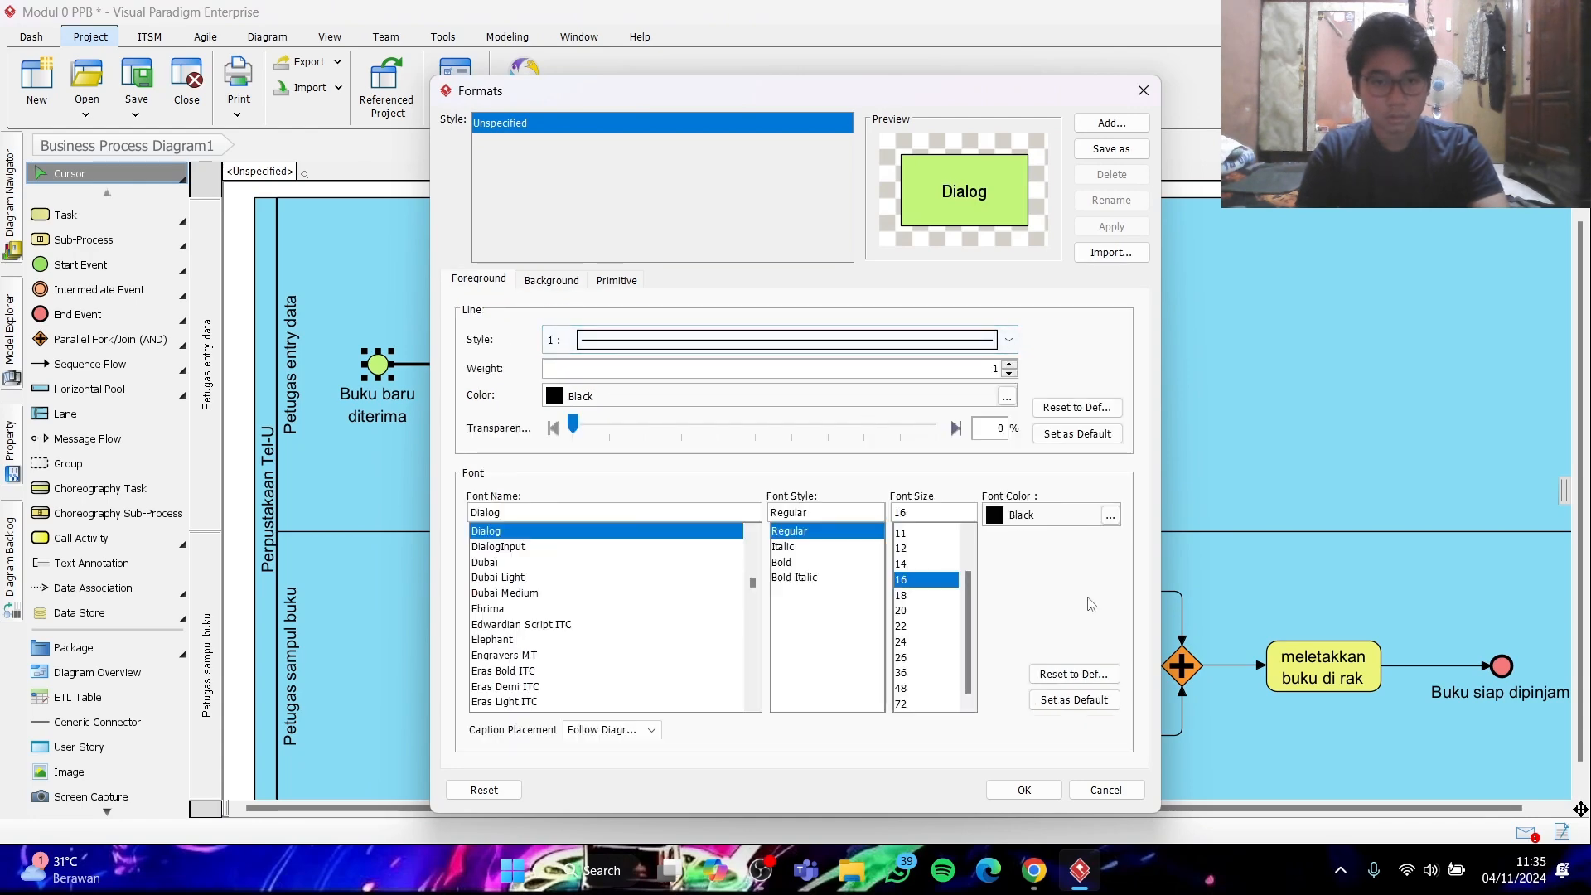
pyautogui.click(1107, 790)
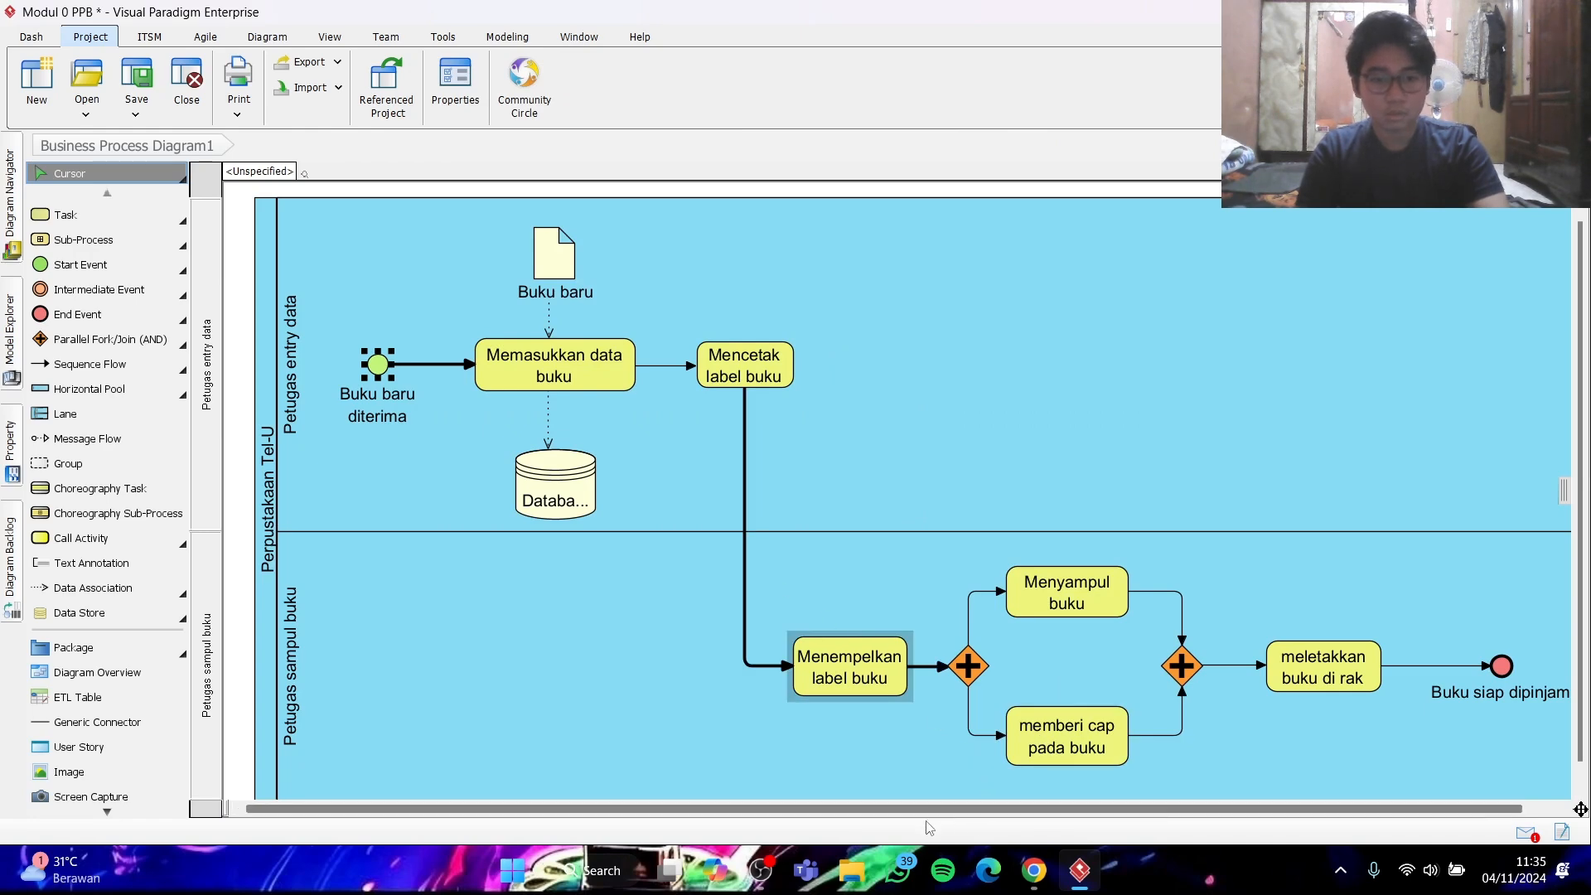
# - Set the "Buku baru" data object's font size to 12 as default for Data Object, applied to the whole project
pyautogui.click(1036, 872)
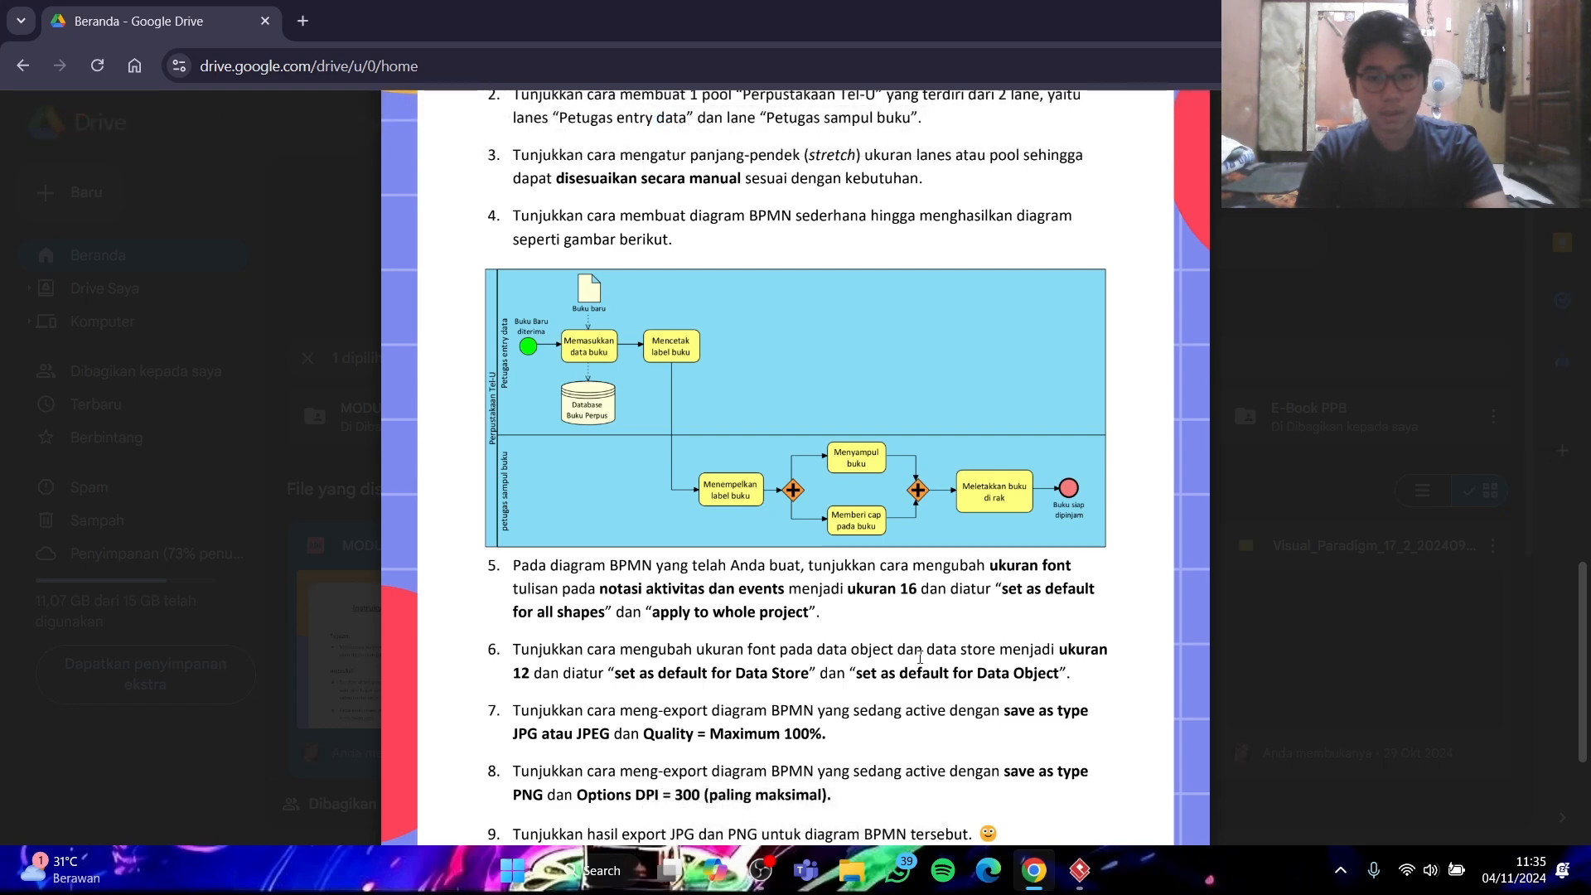
pyautogui.click(1027, 886)
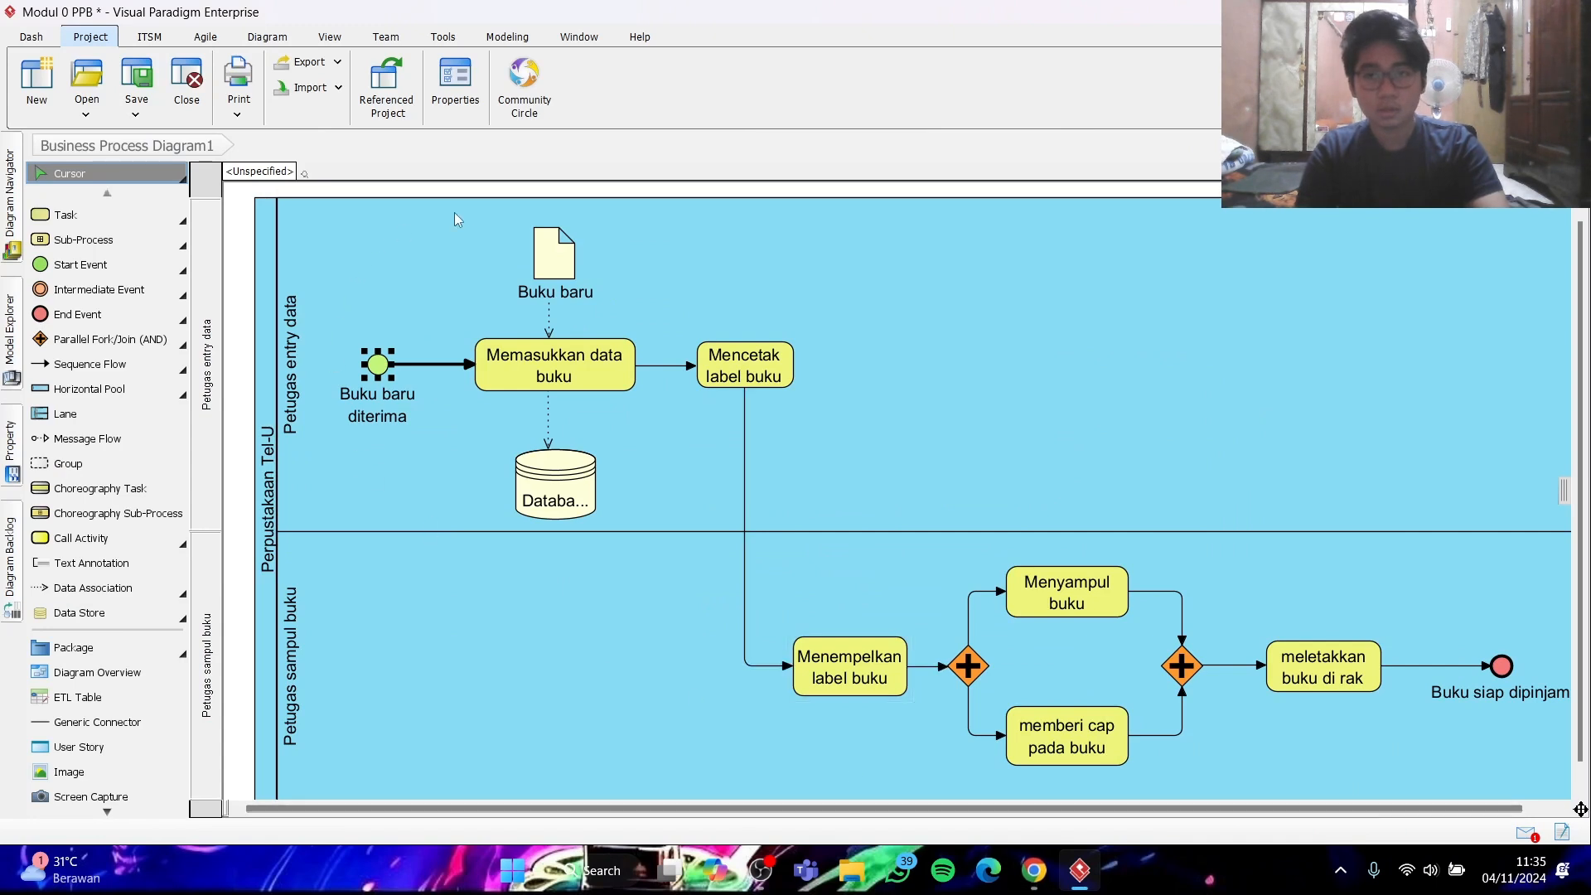
pyautogui.click(561, 267)
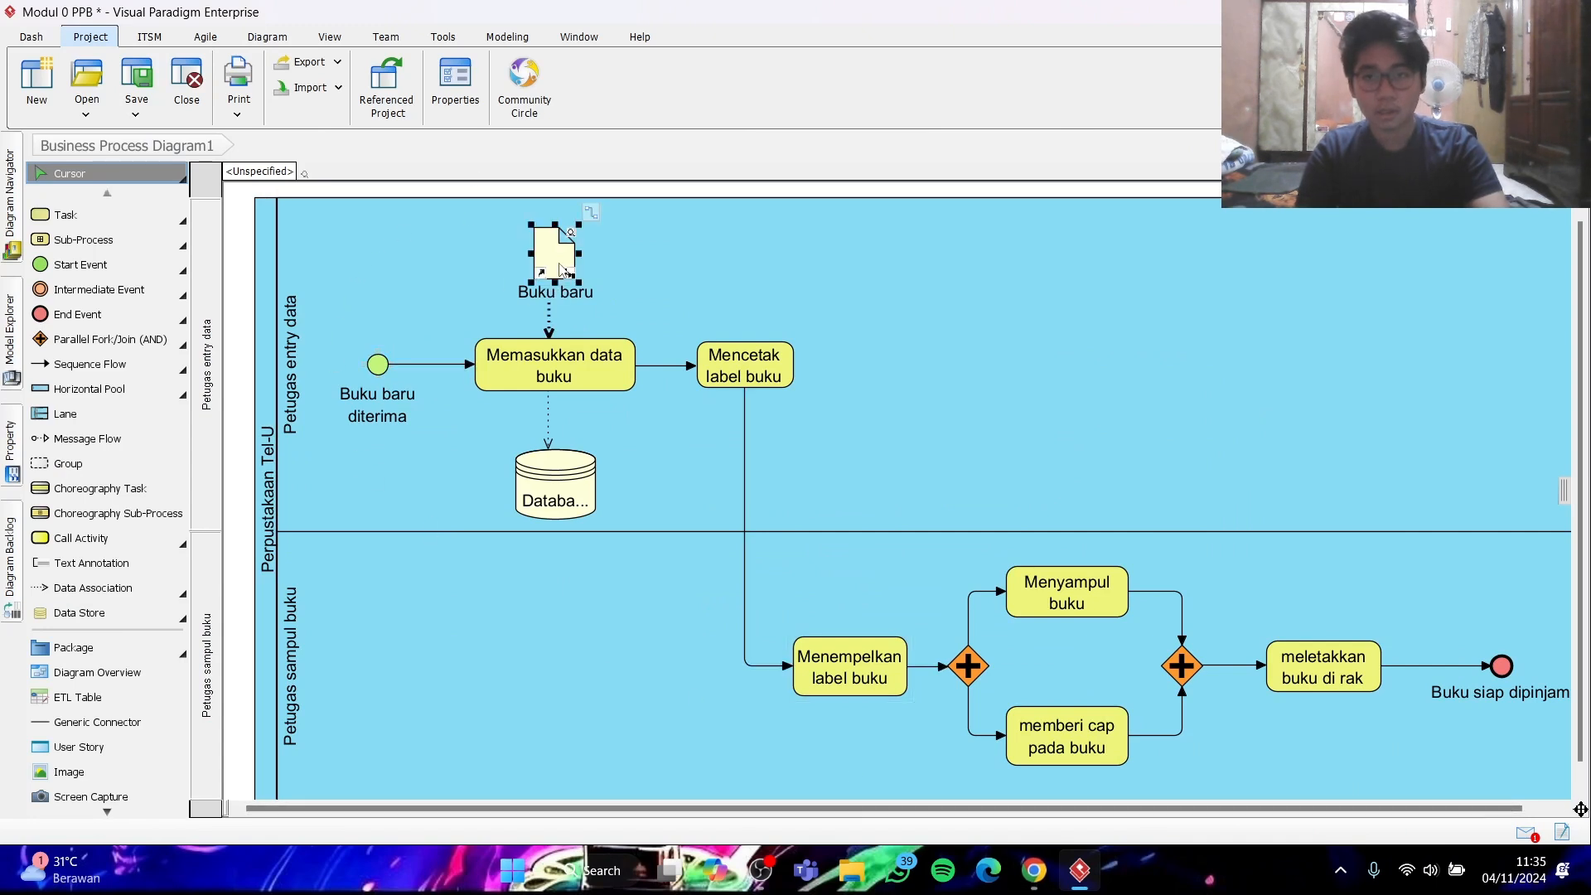
pyautogui.rightClick(558, 252)
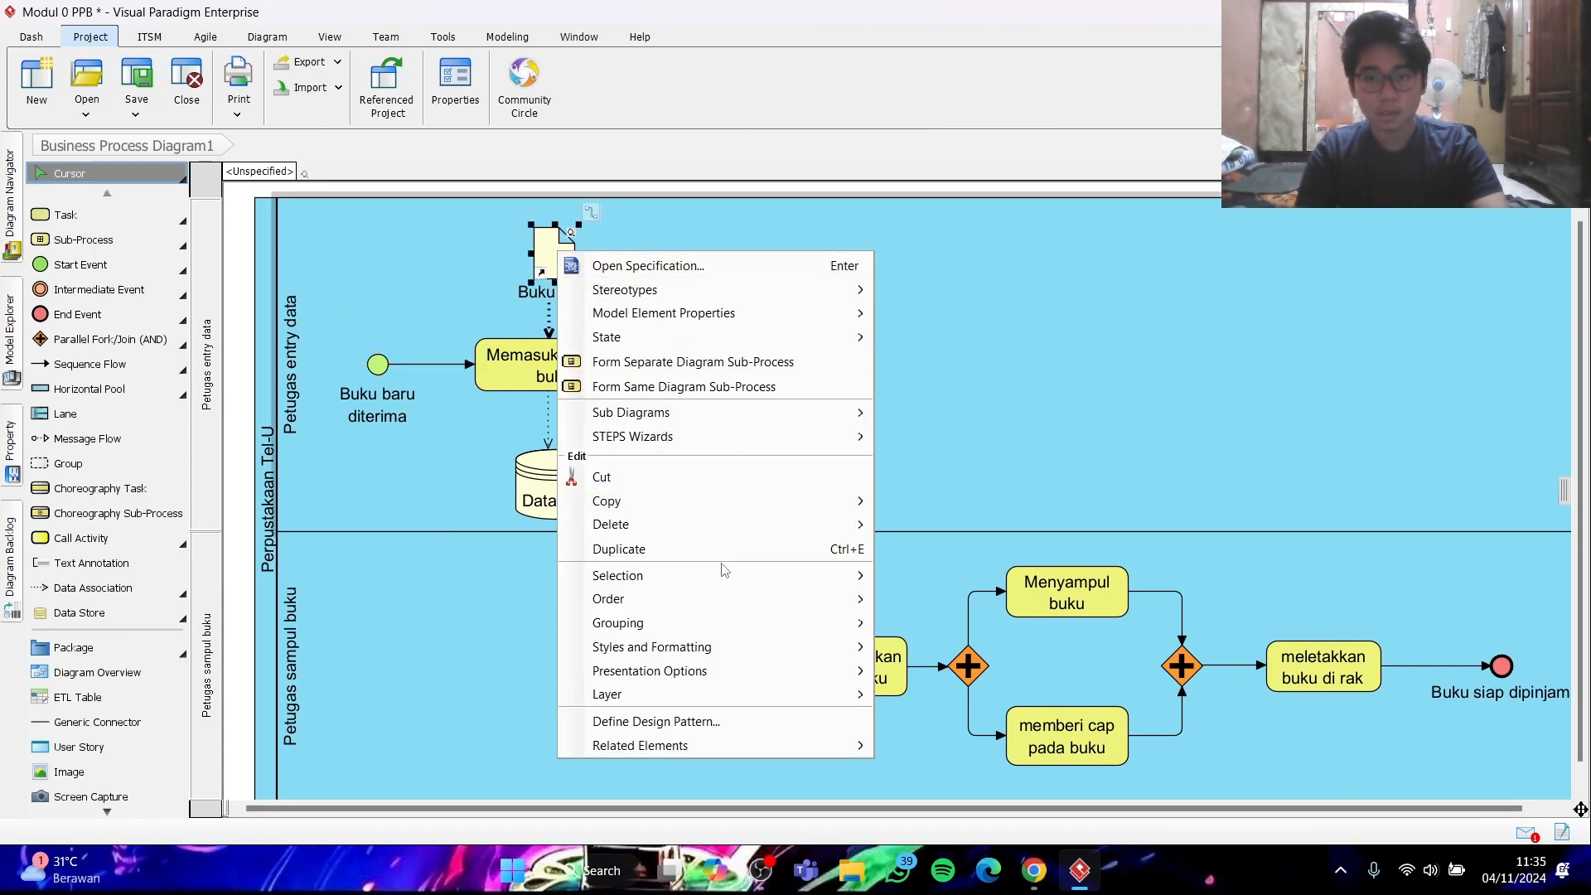
pyautogui.moveTo(707, 649)
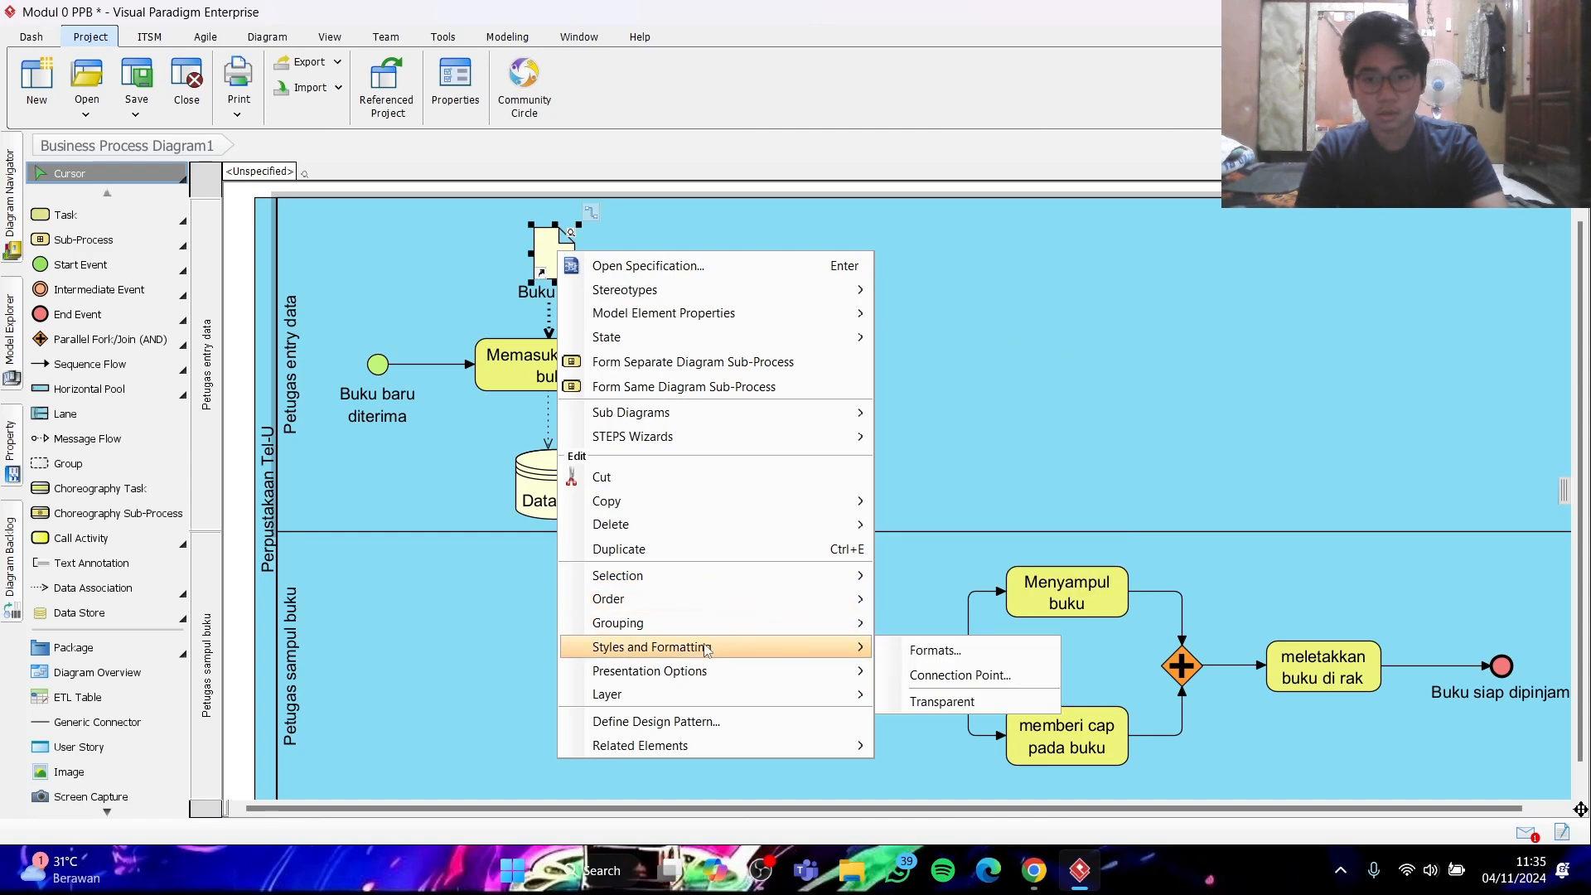
pyautogui.click(907, 647)
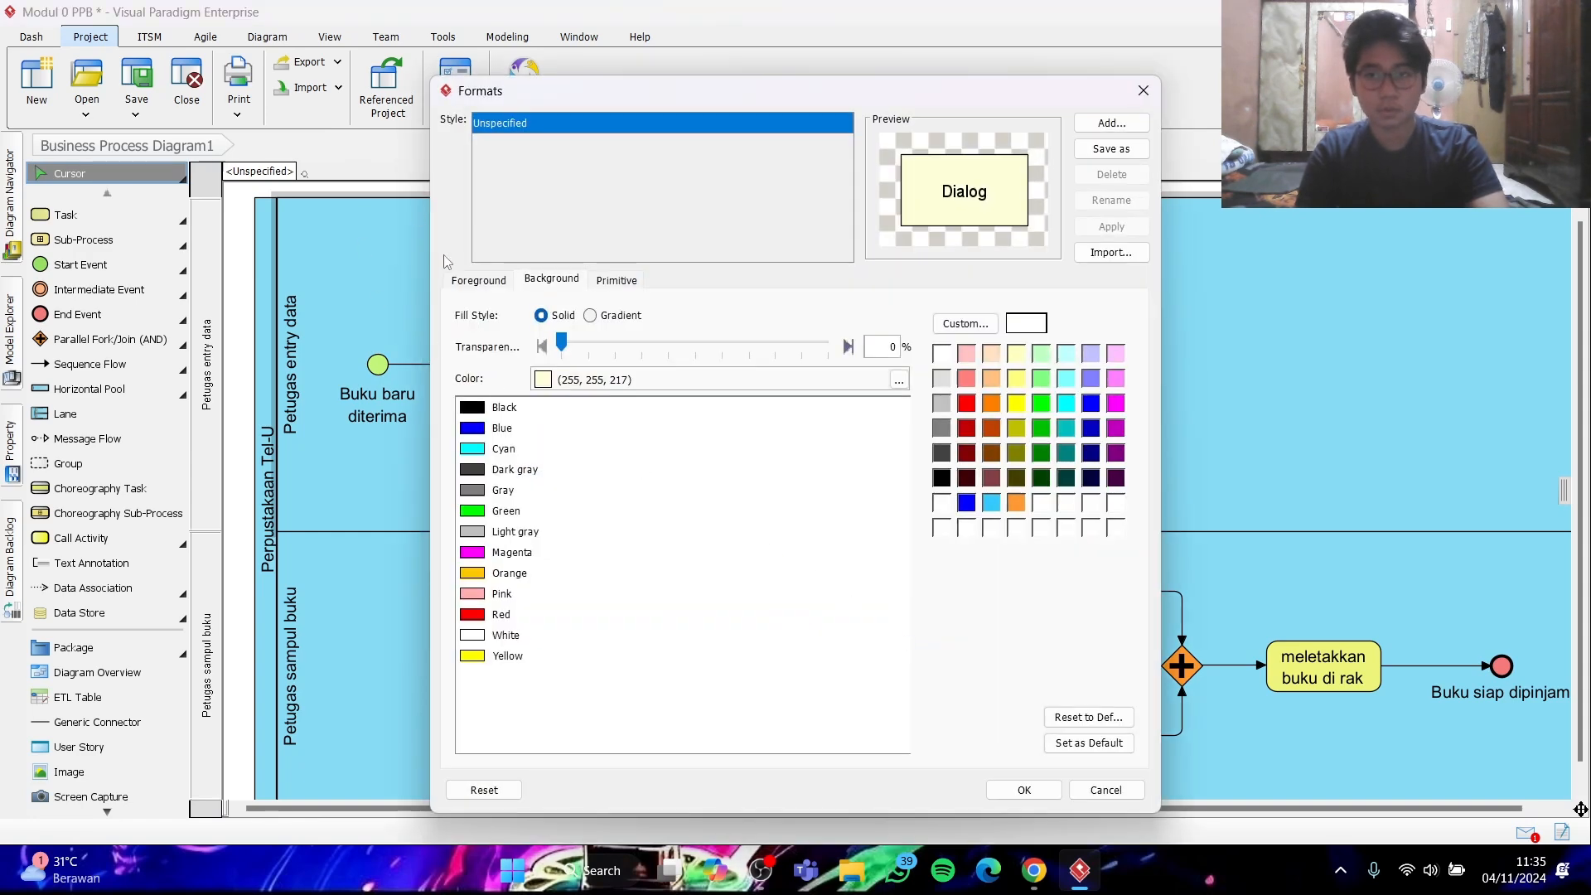
pyautogui.click(478, 280)
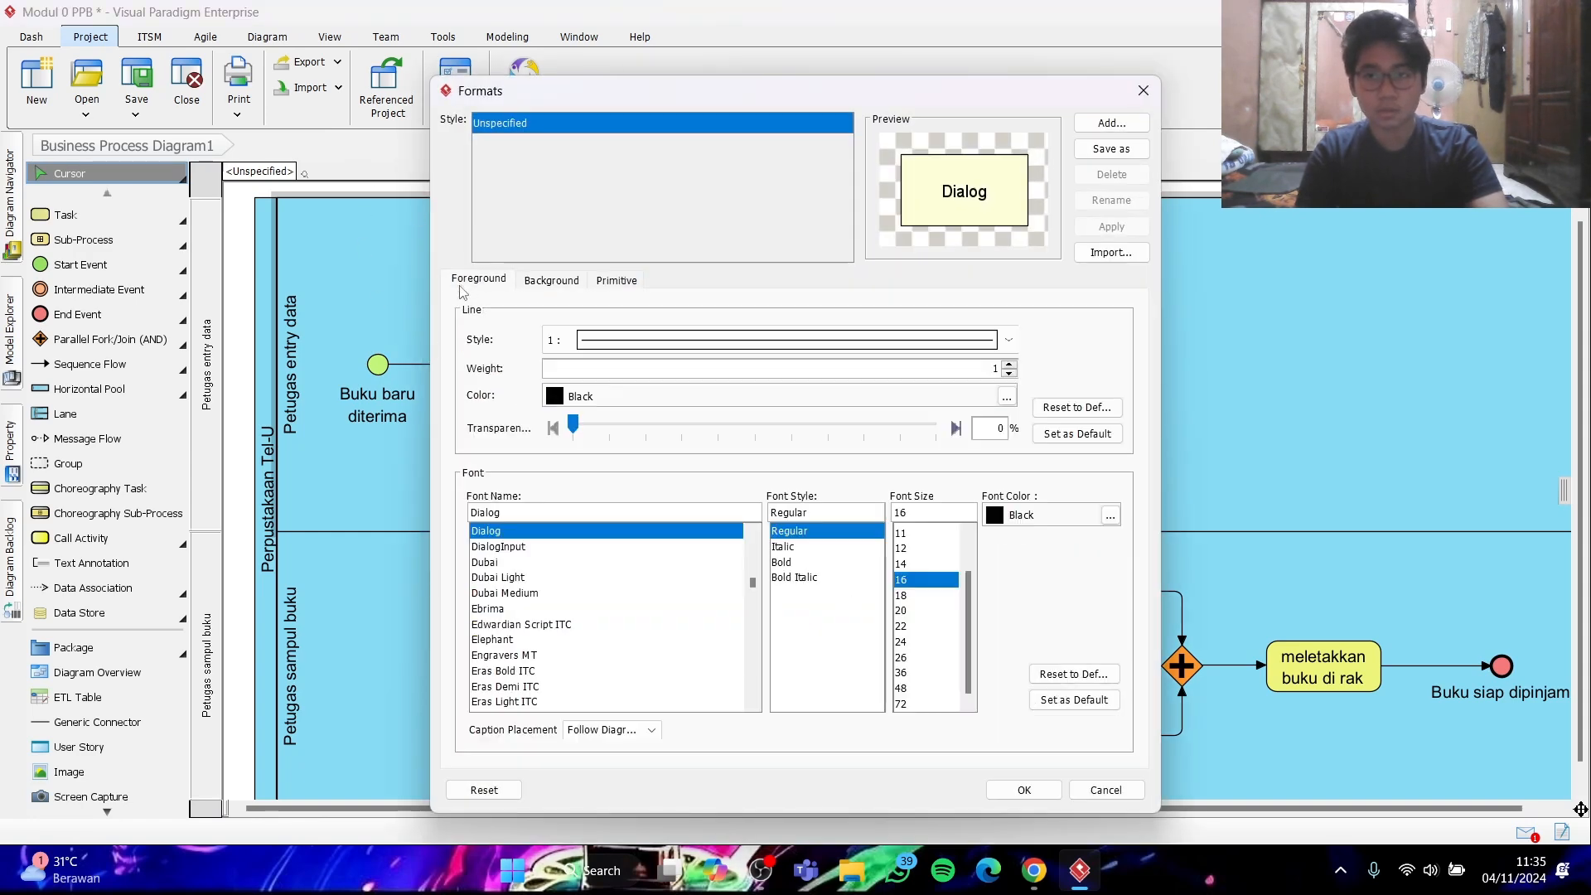
pyautogui.click(921, 548)
pyautogui.click(1076, 704)
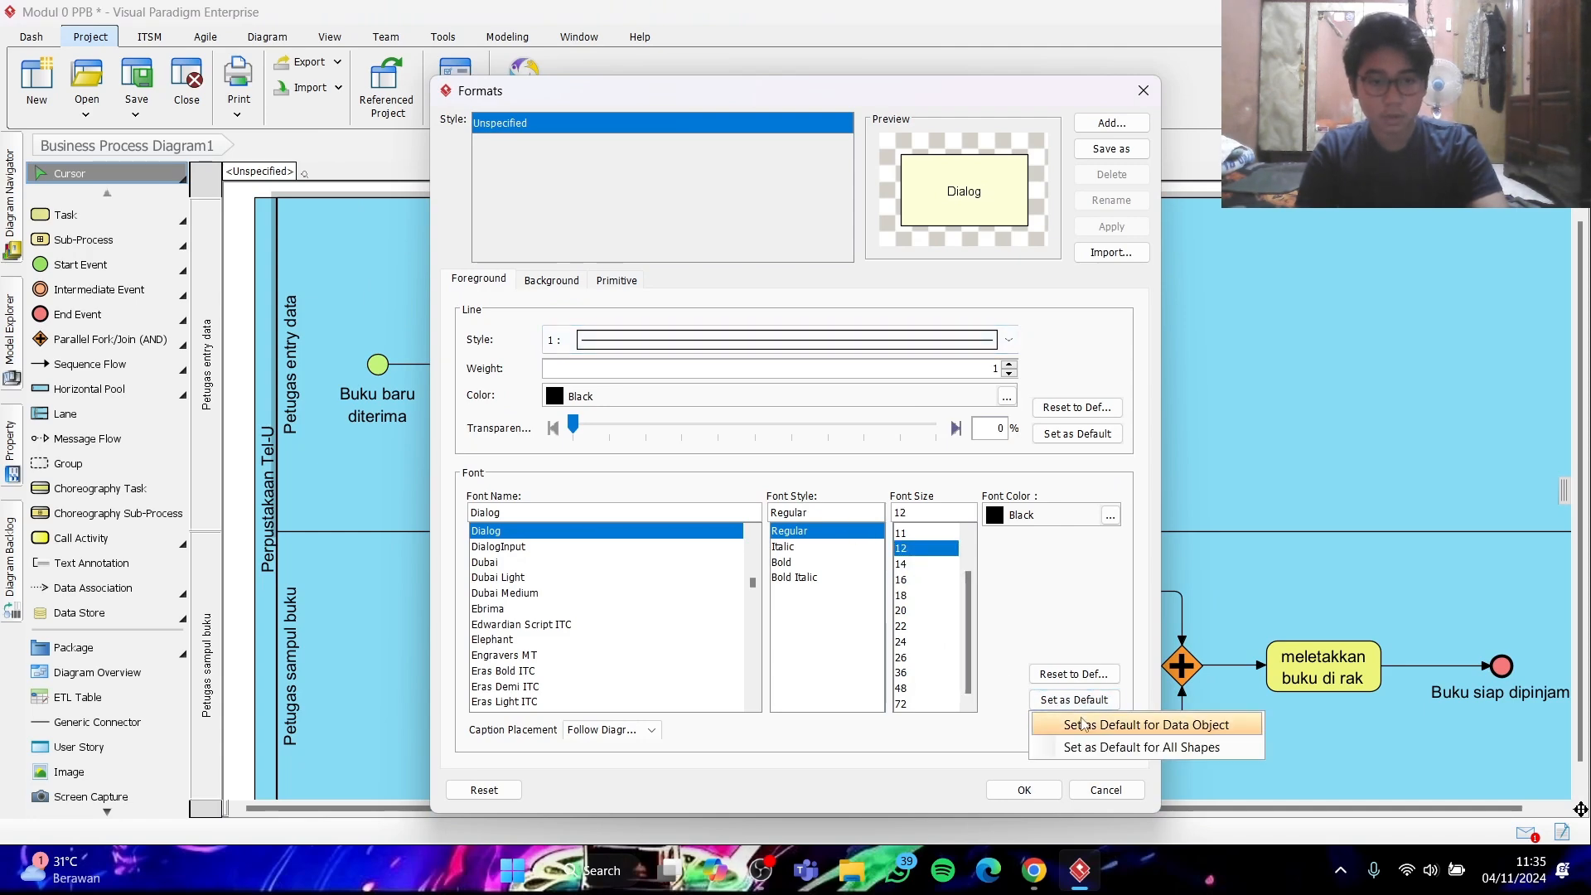
pyautogui.click(1081, 725)
pyautogui.click(815, 460)
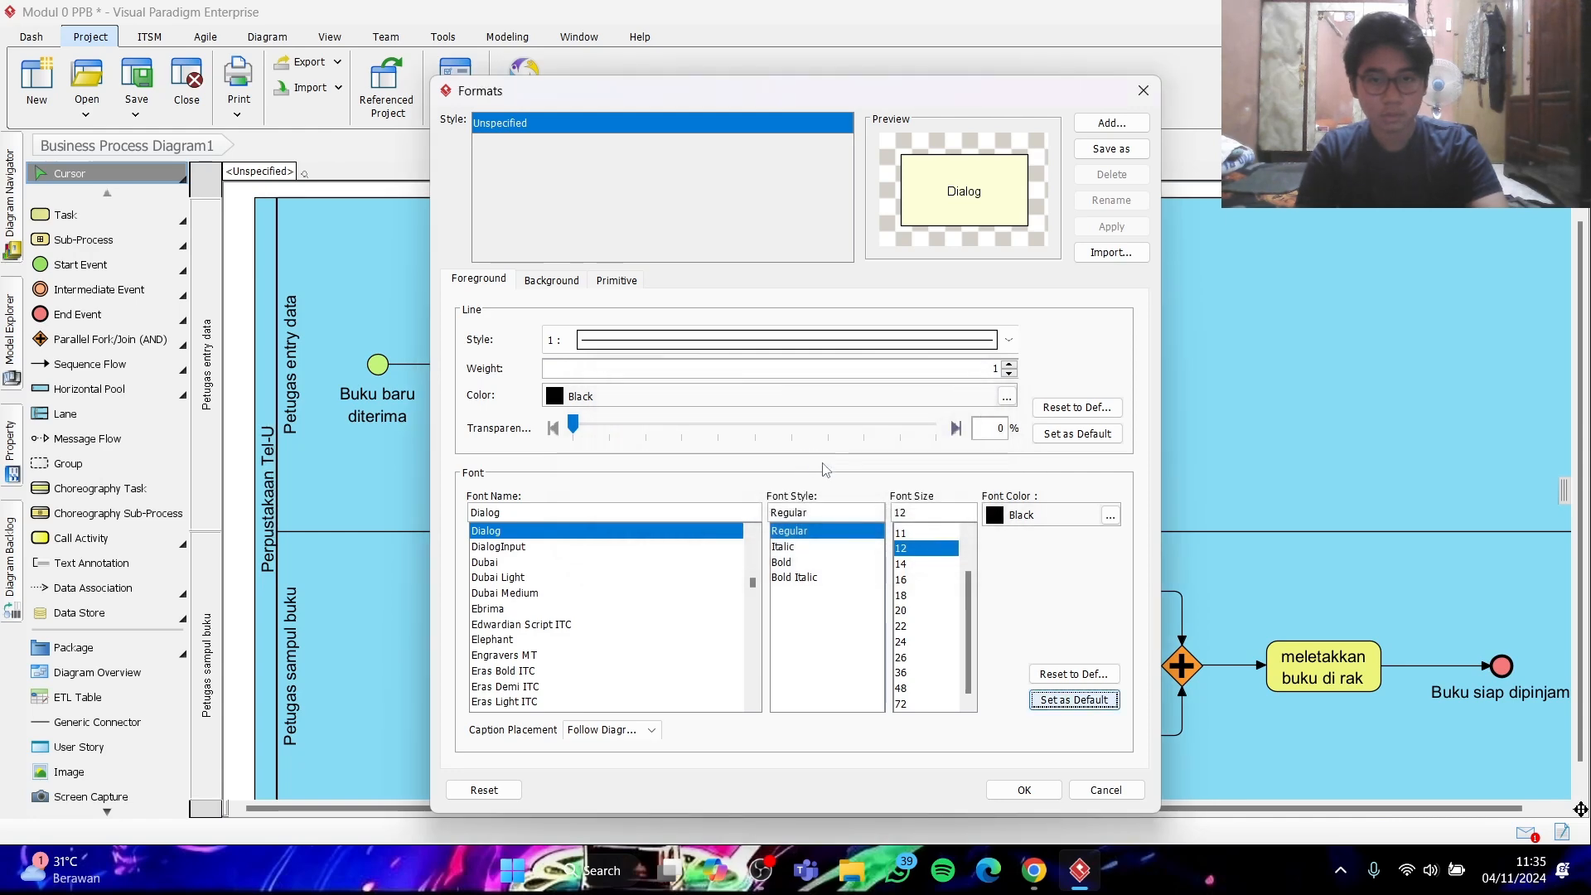
pyautogui.click(1026, 789)
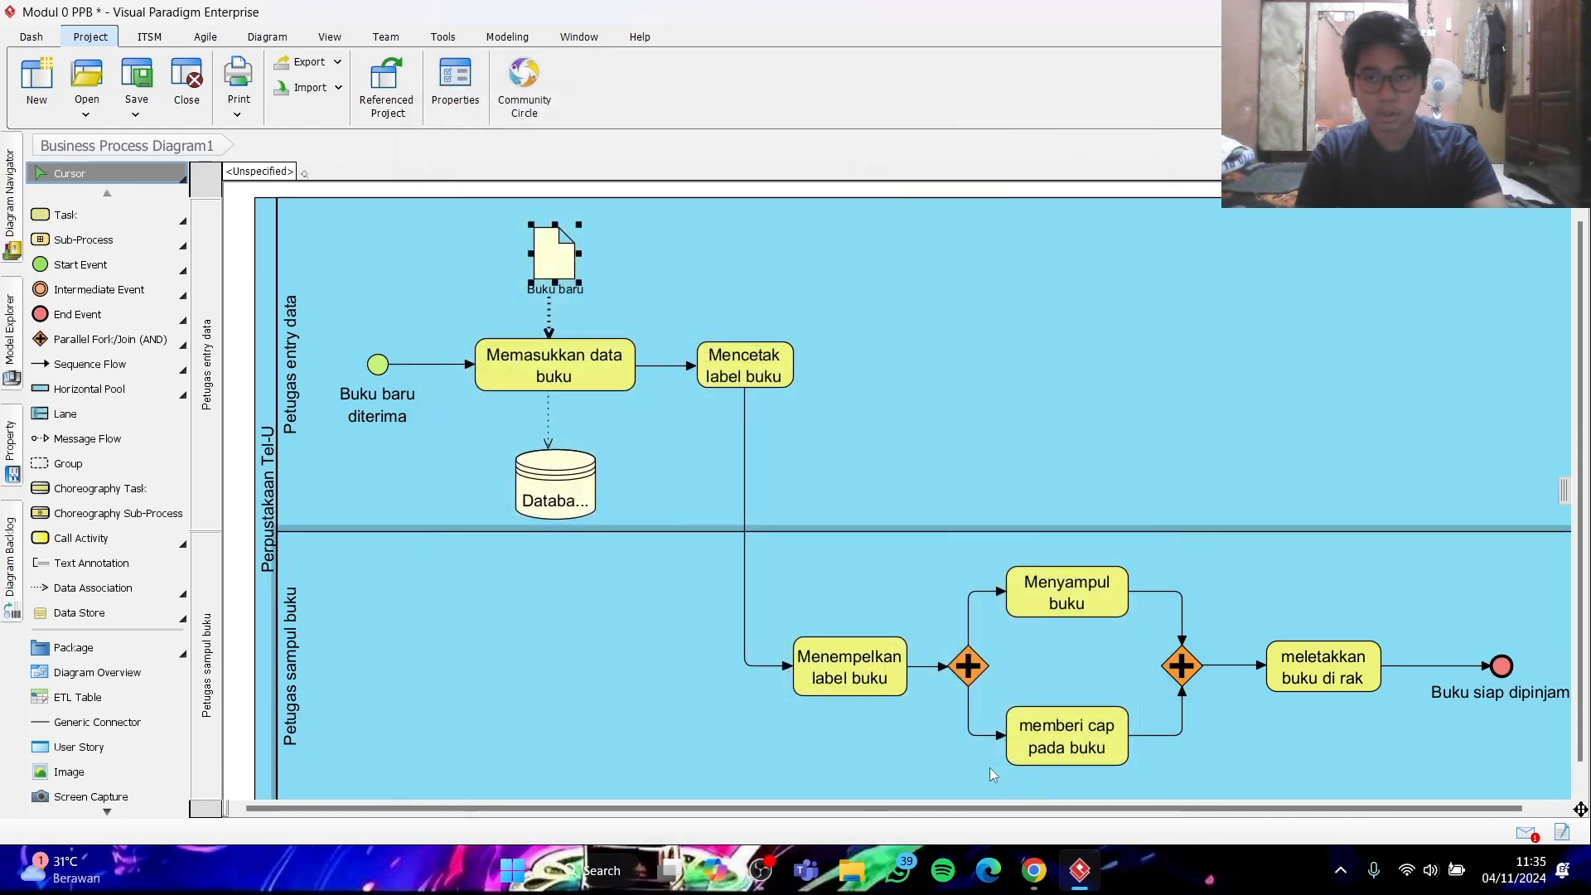
# - Set the "Database buku perpus" data store's font size to 12 as default for Data Store, applied to the whole project
pyautogui.click(542, 494)
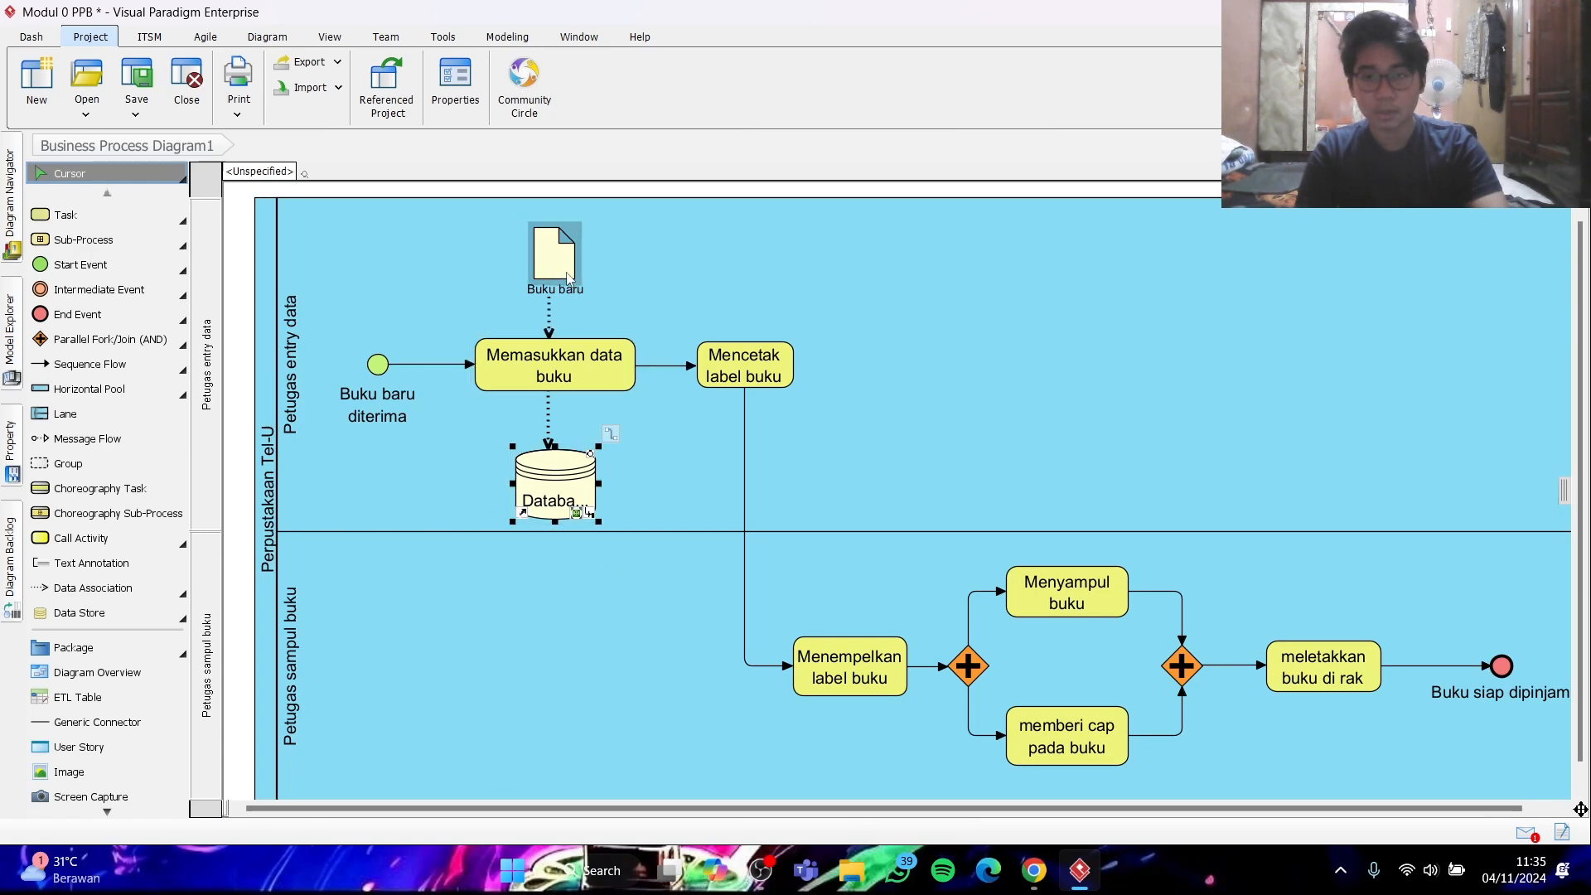
pyautogui.rightClick(556, 469)
pyautogui.moveTo(658, 766)
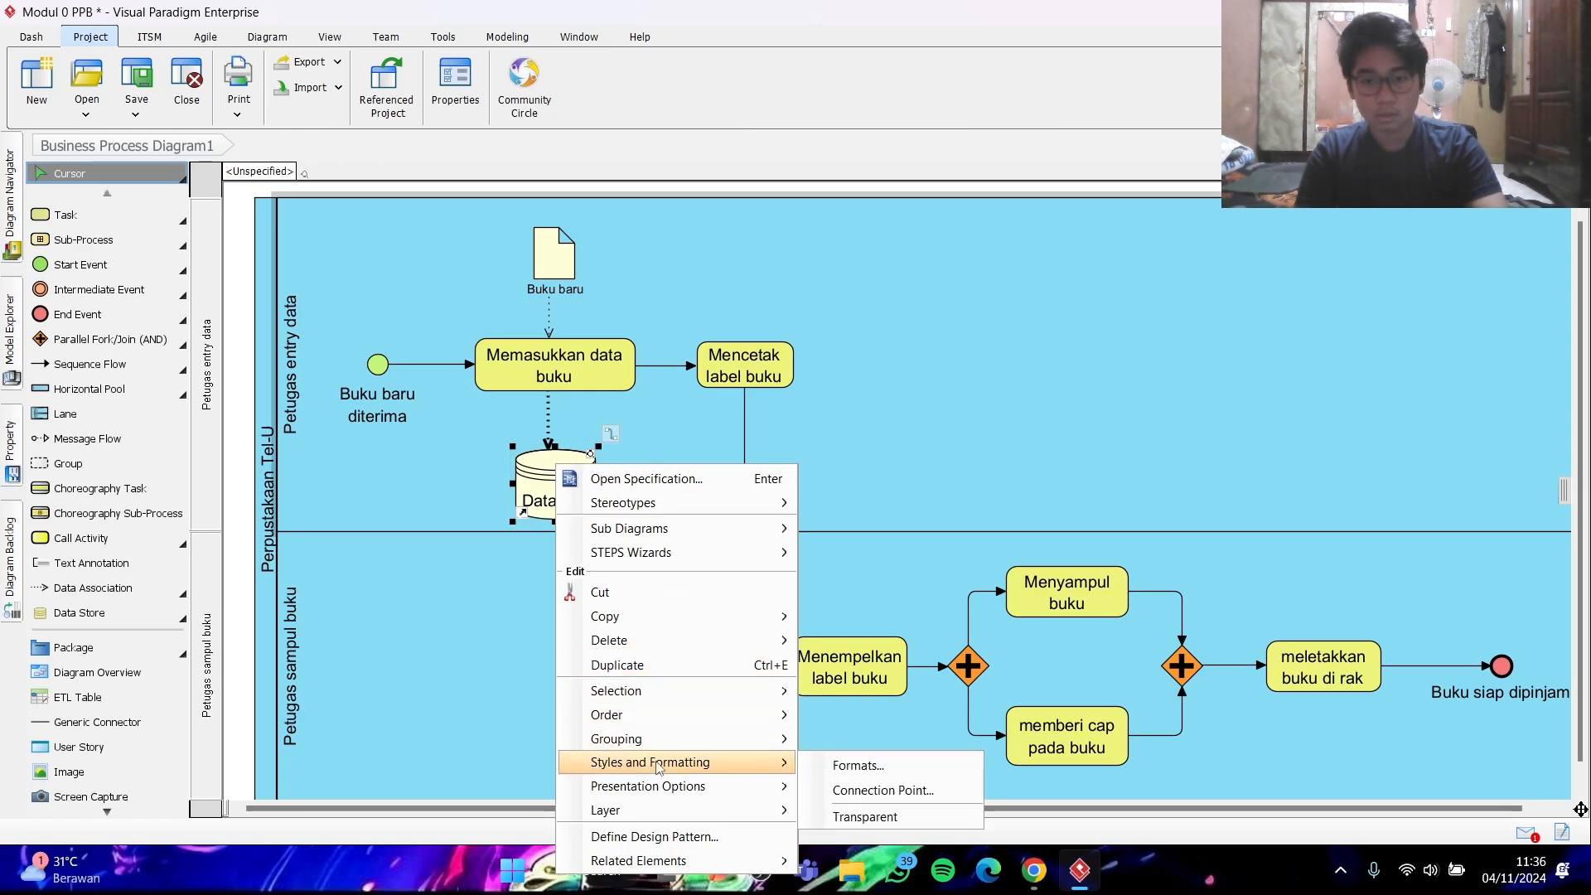
pyautogui.click(828, 766)
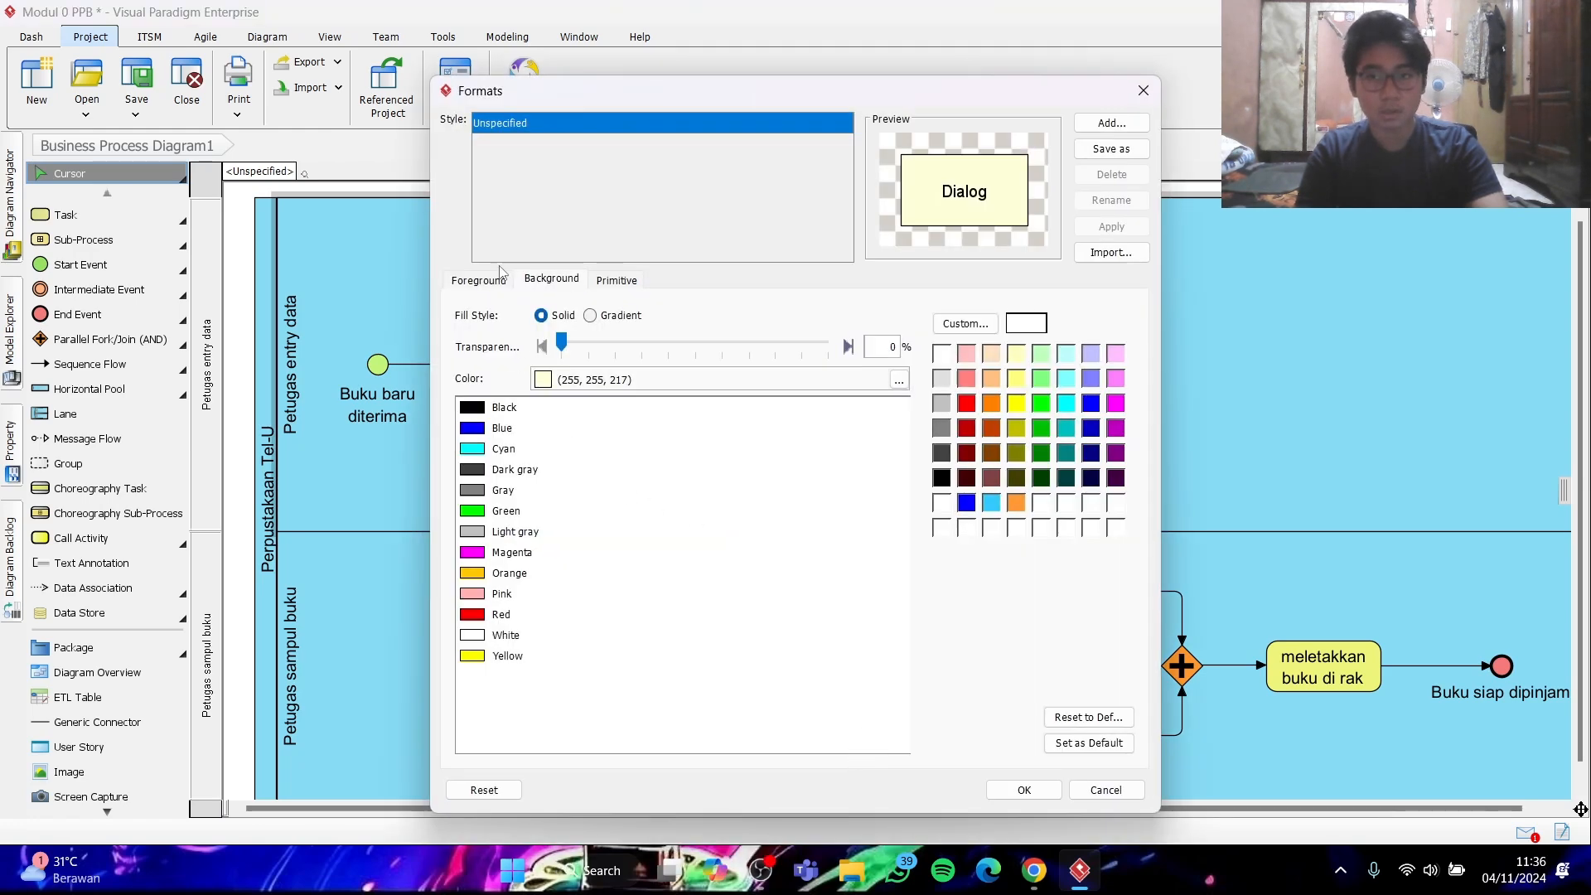
pyautogui.click(490, 281)
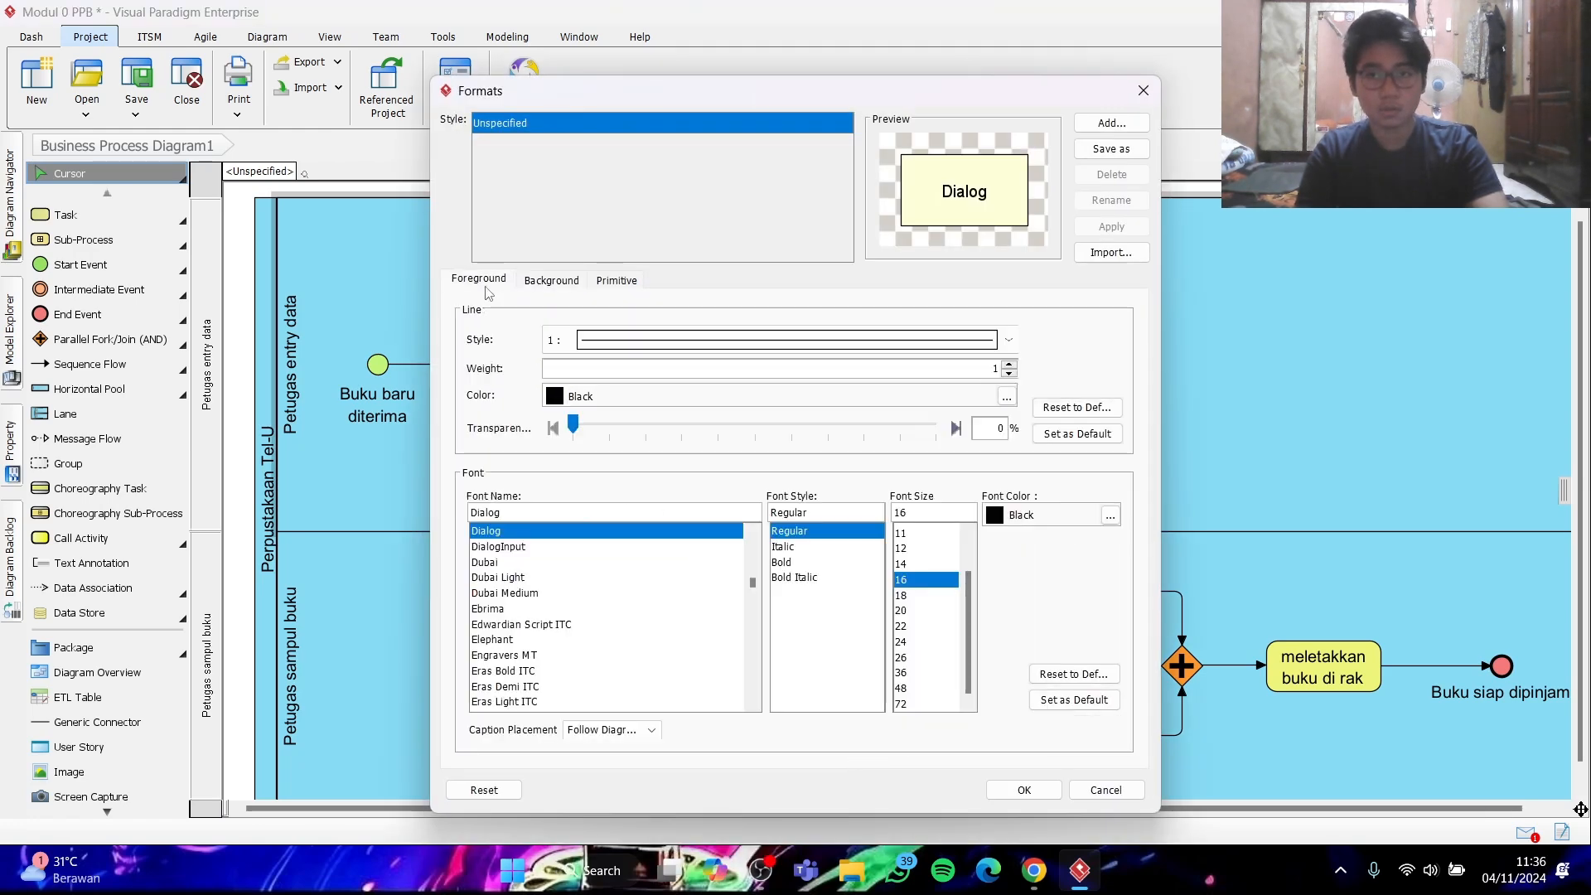
pyautogui.click(903, 548)
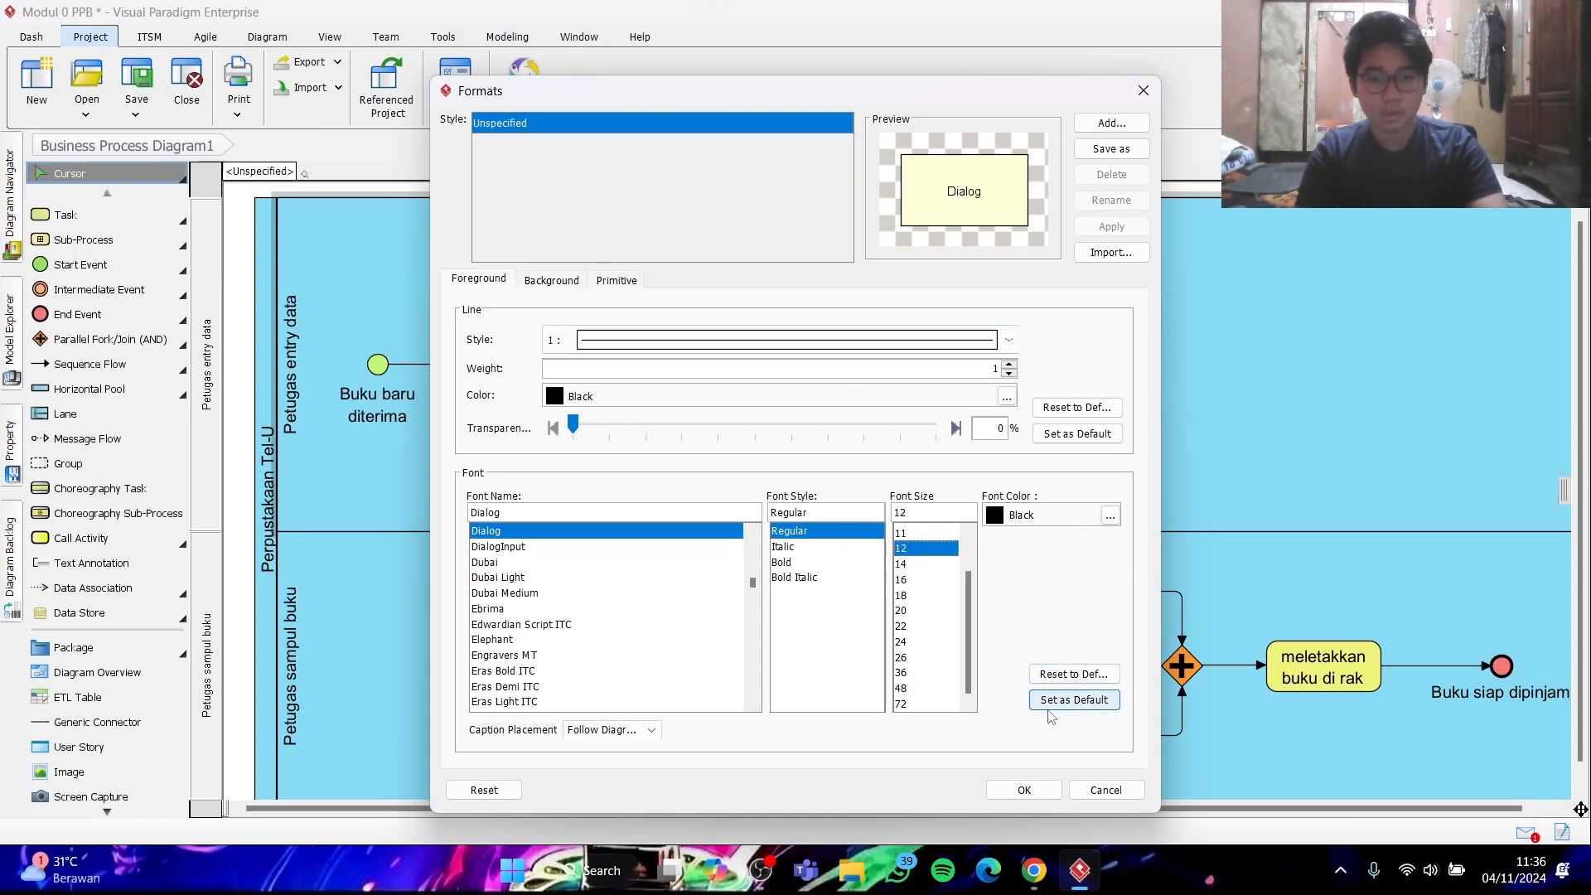
pyautogui.click(1072, 700)
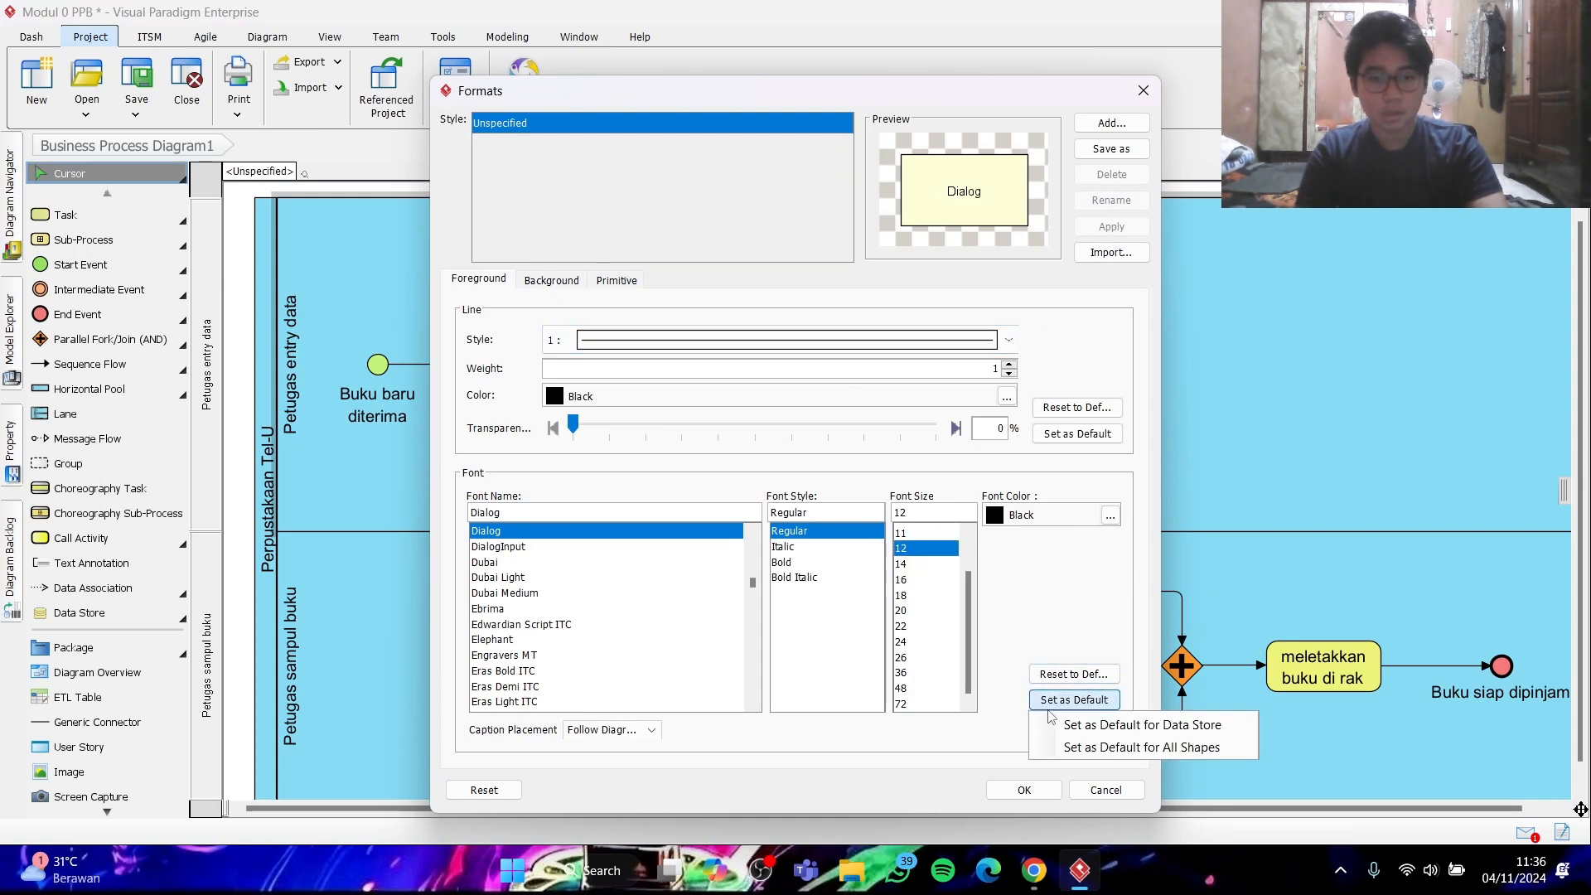
pyautogui.click(1131, 726)
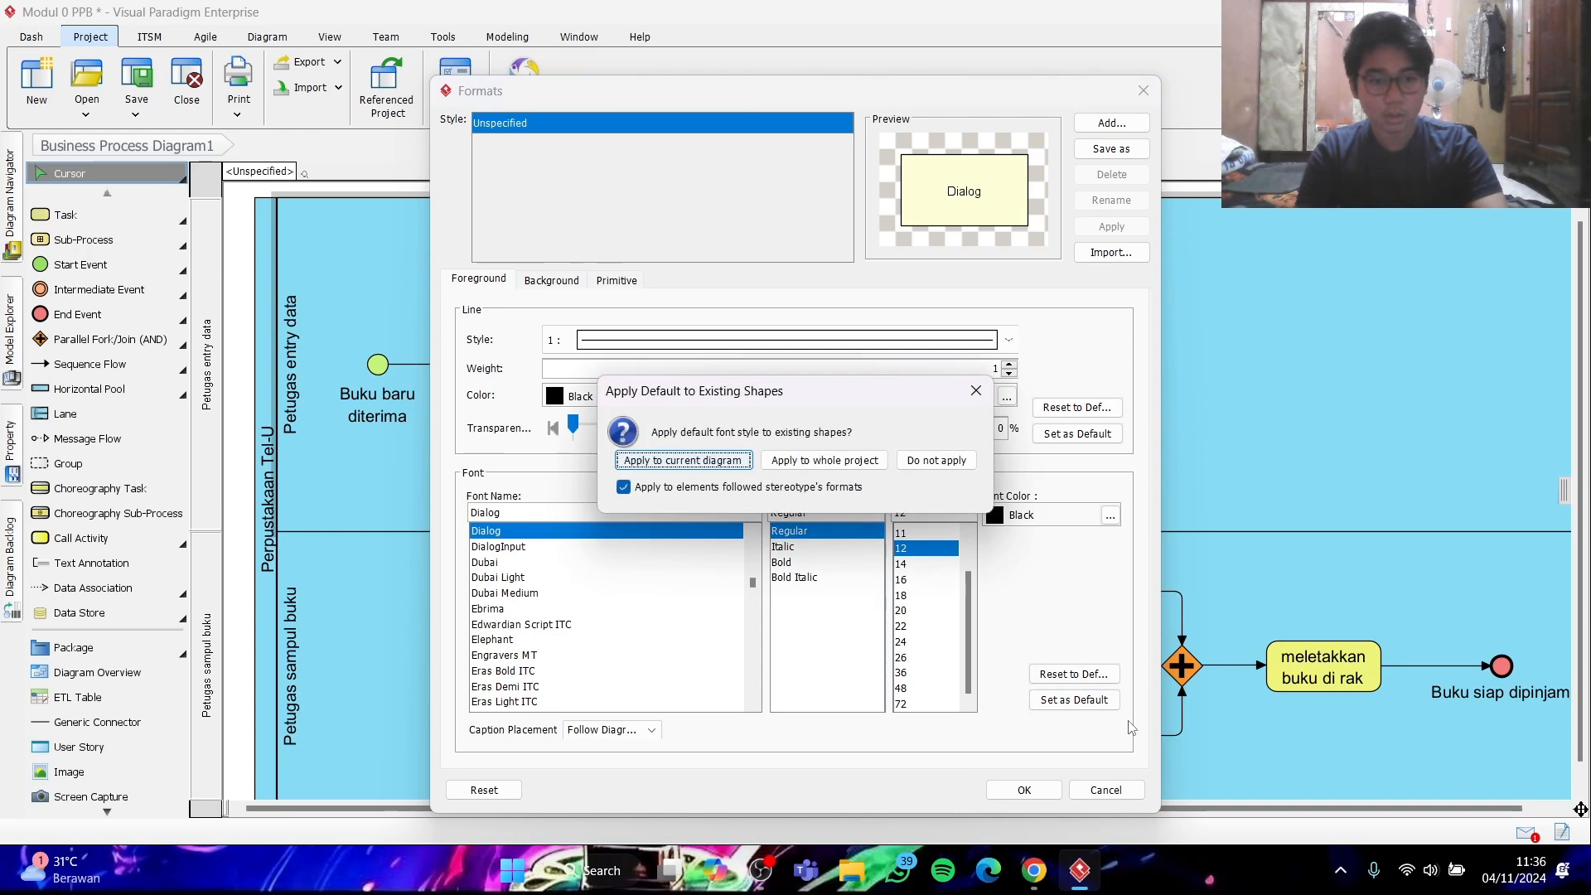
pyautogui.click(774, 462)
pyautogui.click(1024, 789)
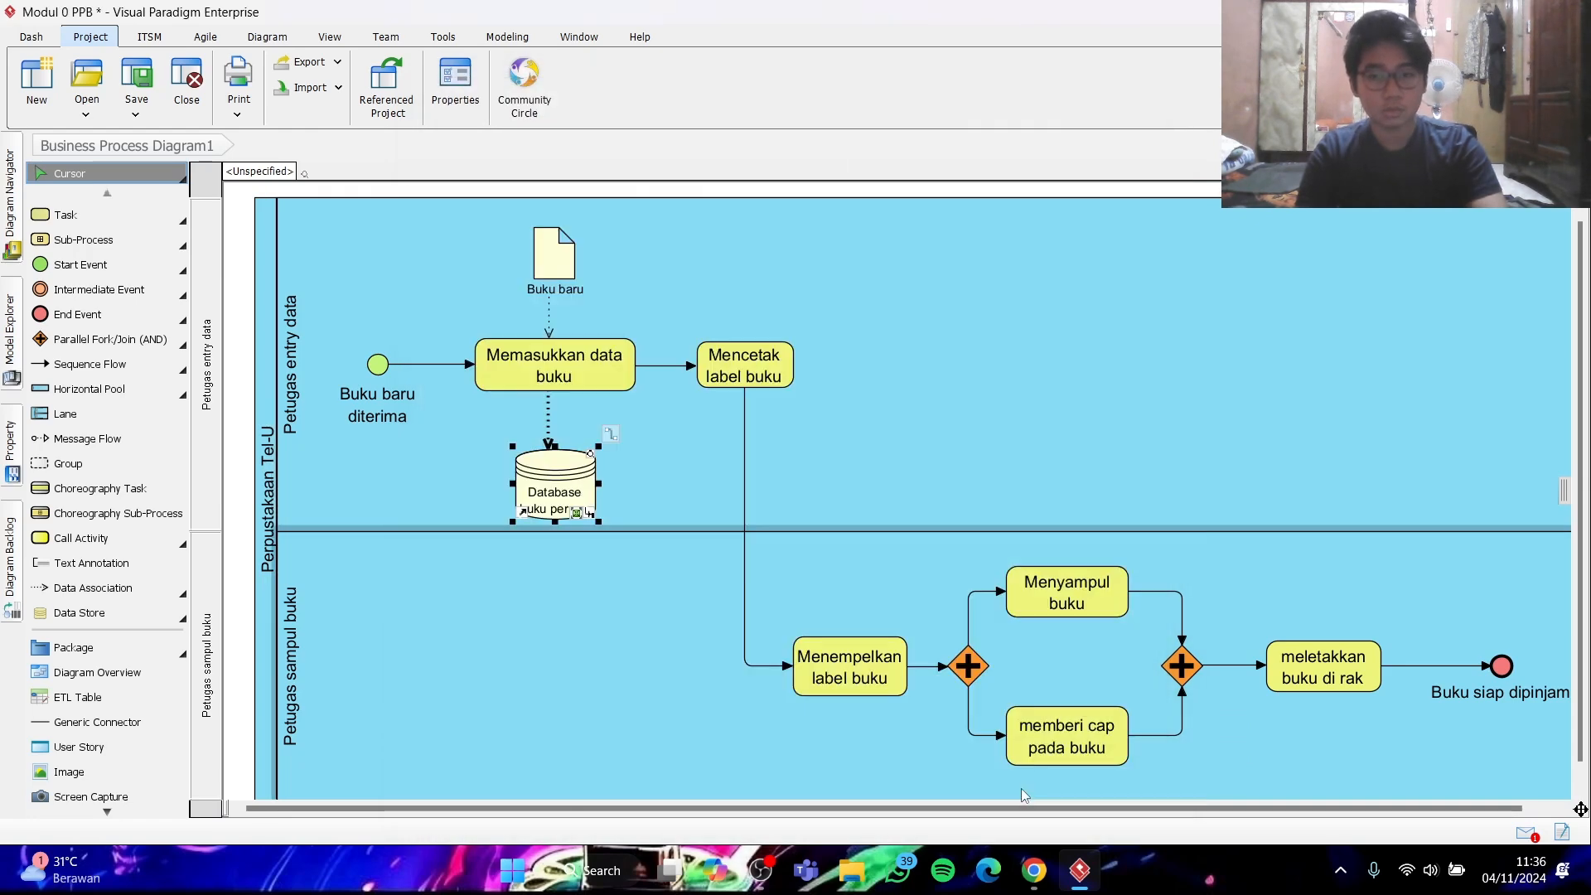
pyautogui.click(581, 601)
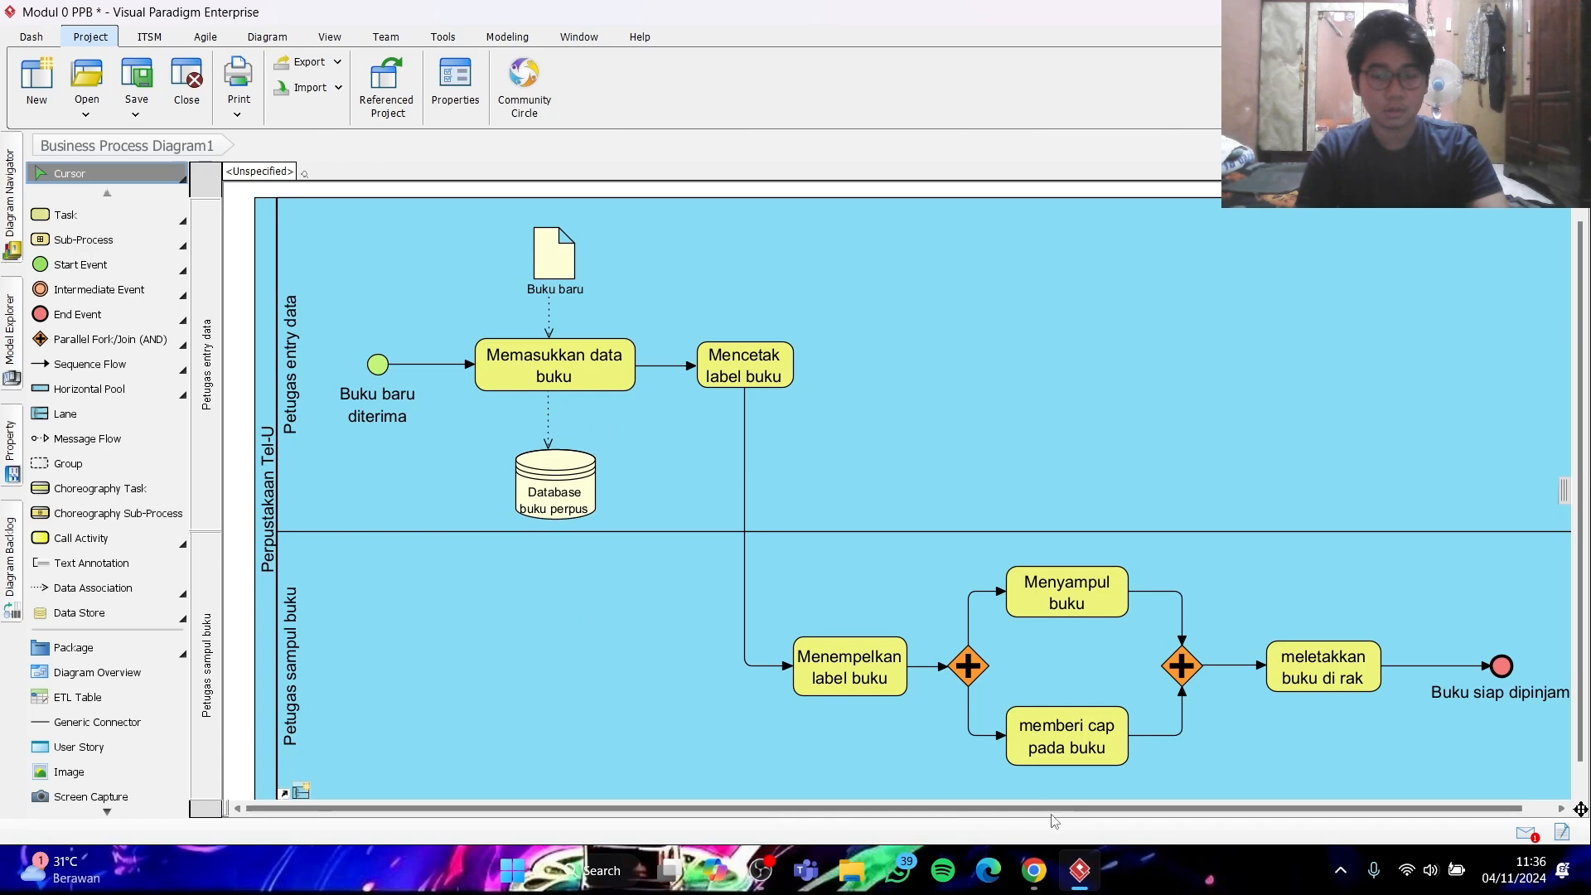
# - Check the export instructions in Chrome, then start exporting the active diagram in Visual Paradigm as a PNG image with background
pyautogui.click(1034, 870)
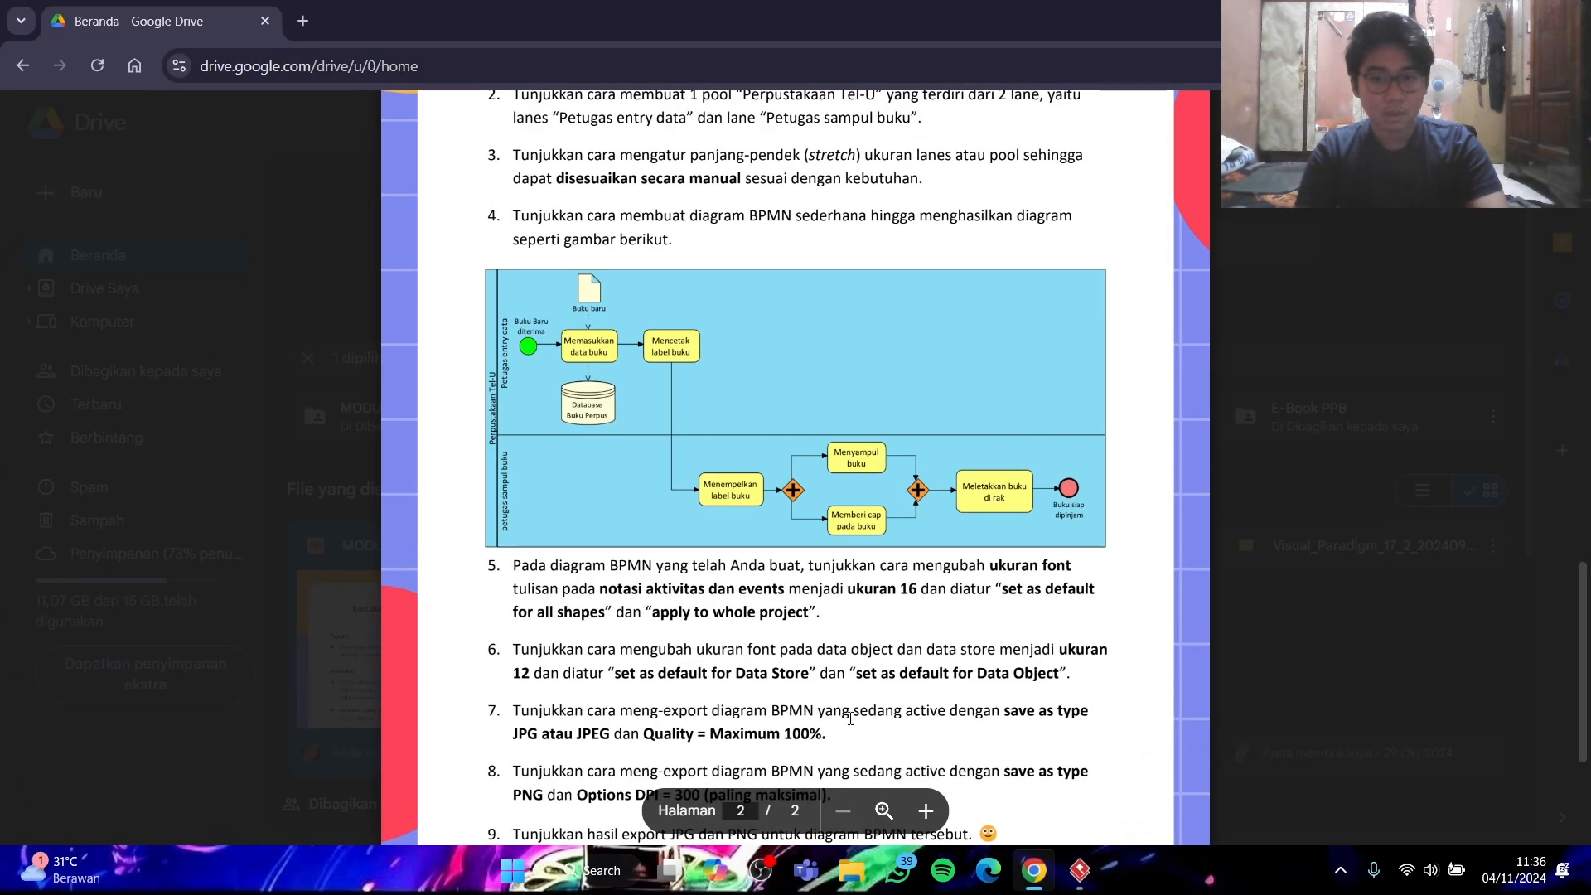
pyautogui.scroll(-2, 724, 665)
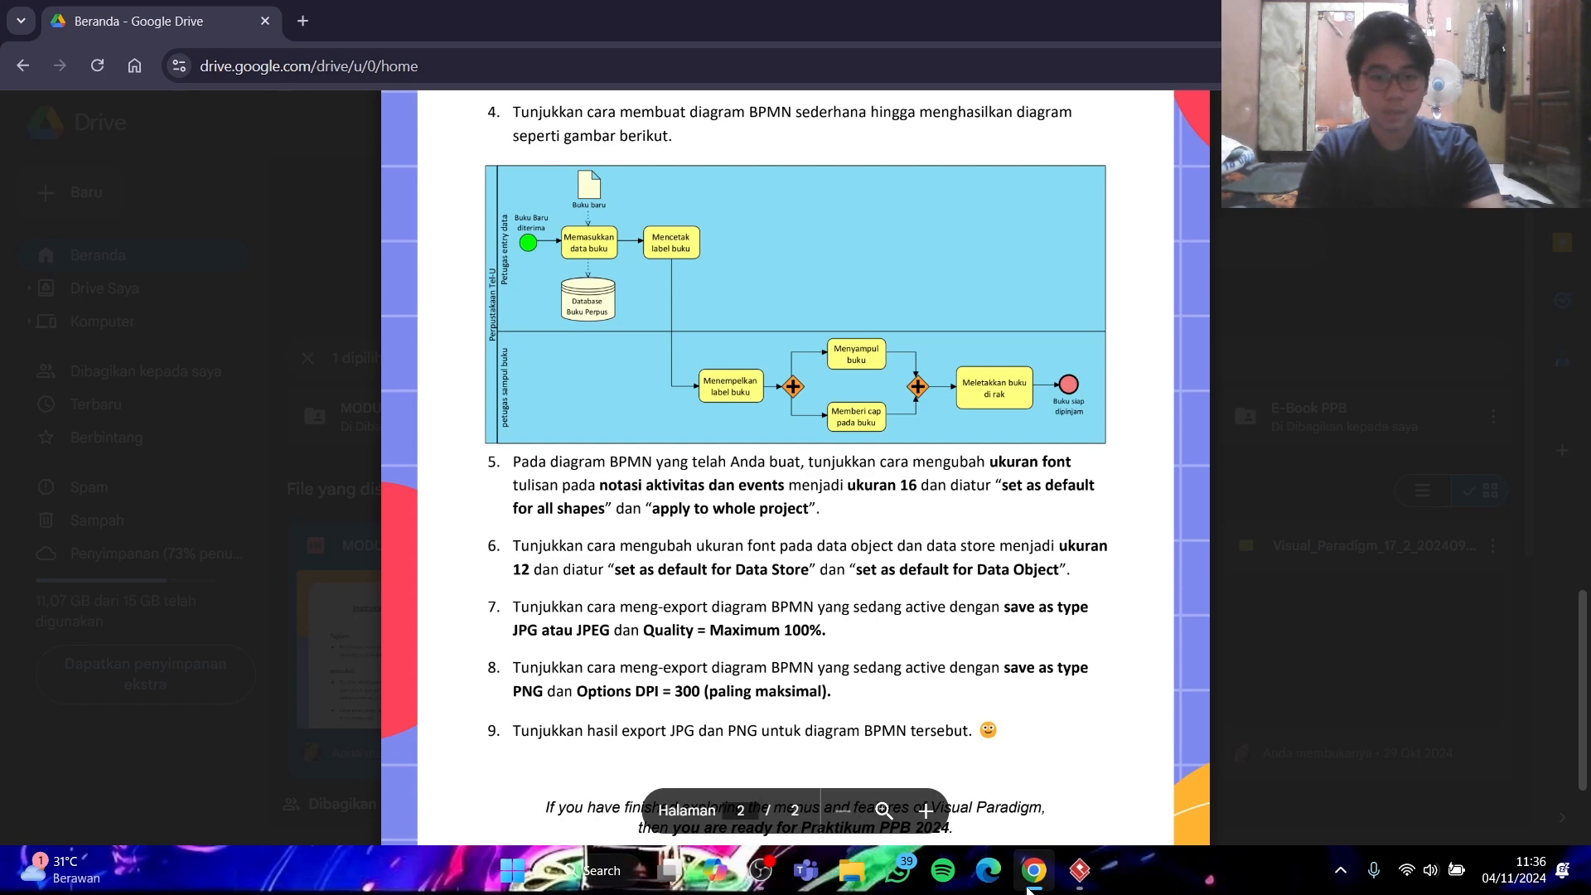
pyautogui.click(1080, 870)
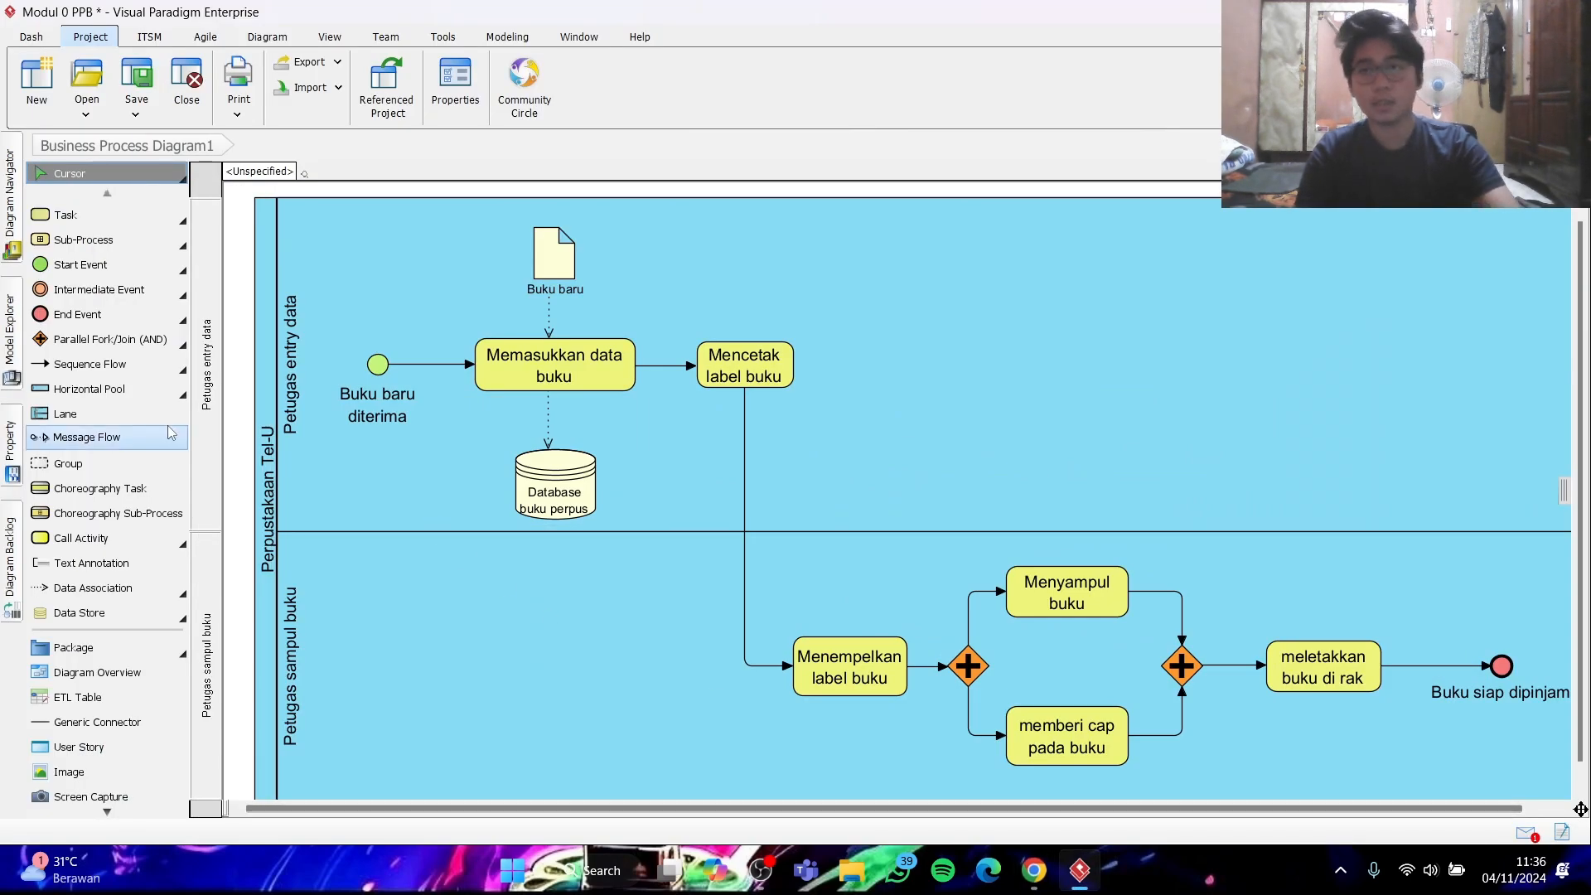
pyautogui.click(335, 72)
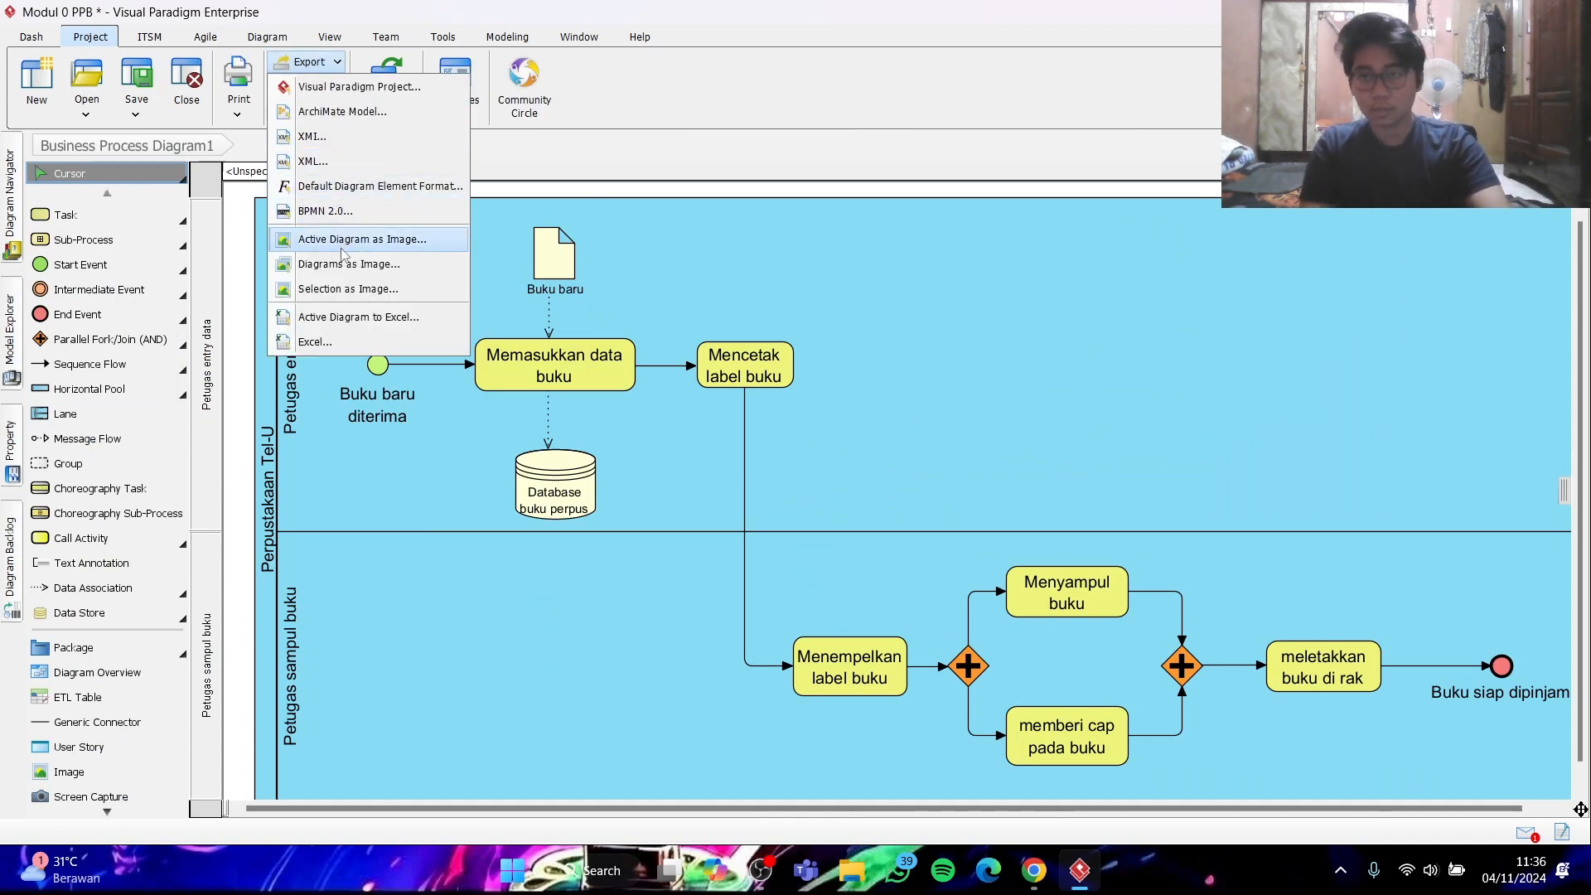
pyautogui.click(391, 247)
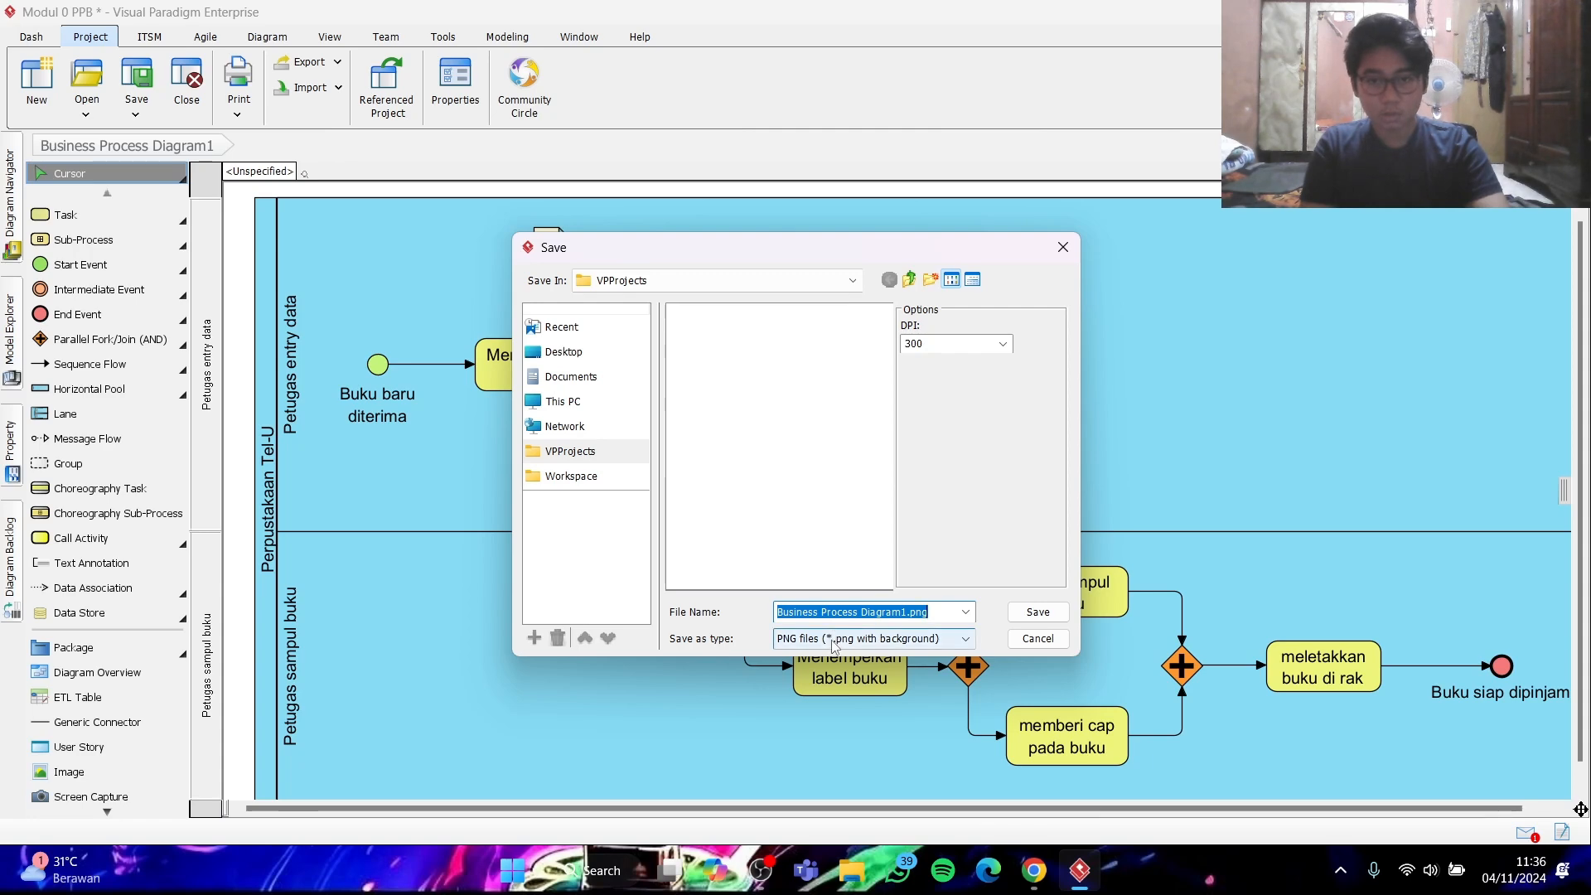
pyautogui.click(870, 647)
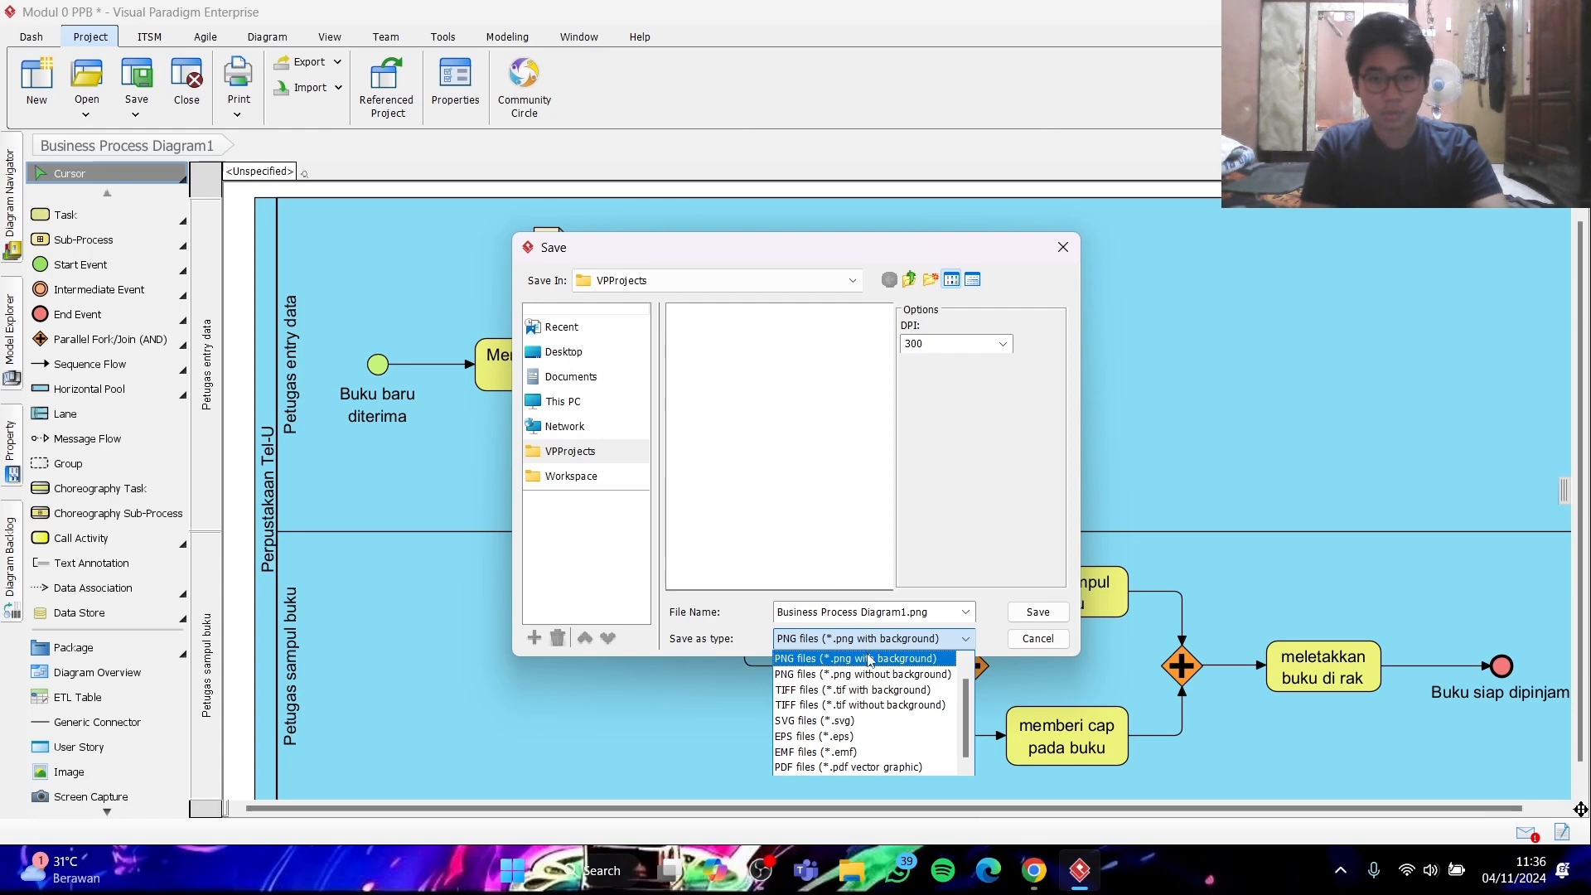
pyautogui.click(870, 660)
# - Save the PNG export as gambar1 at 300 DPI in VPProjects and view the exported image
pyautogui.tripleClick(948, 612)
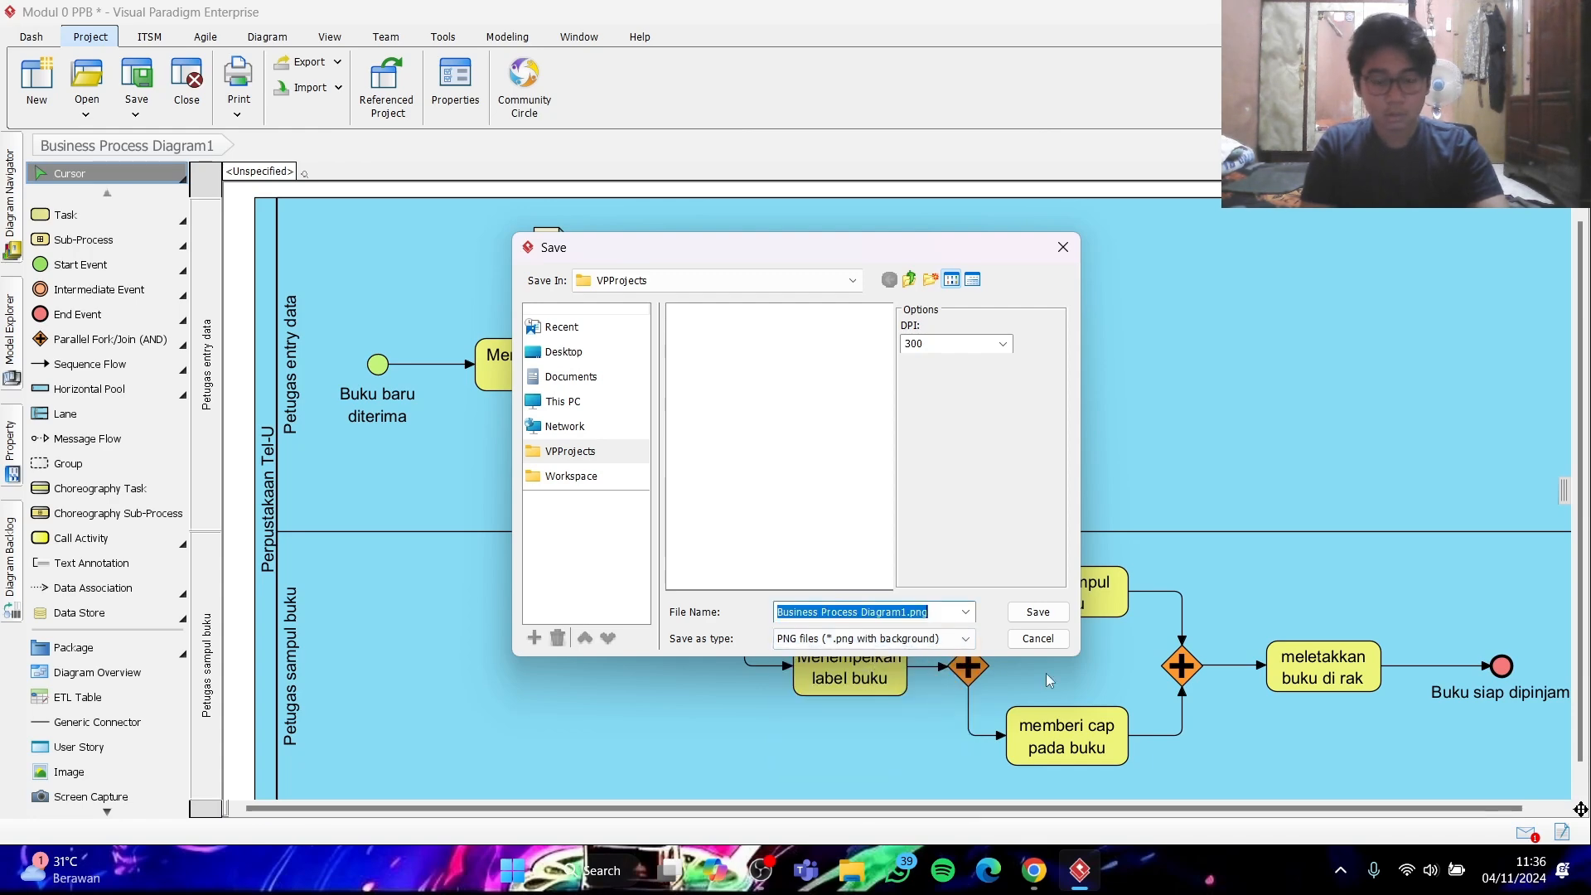
pyautogui.press('BackSpace')
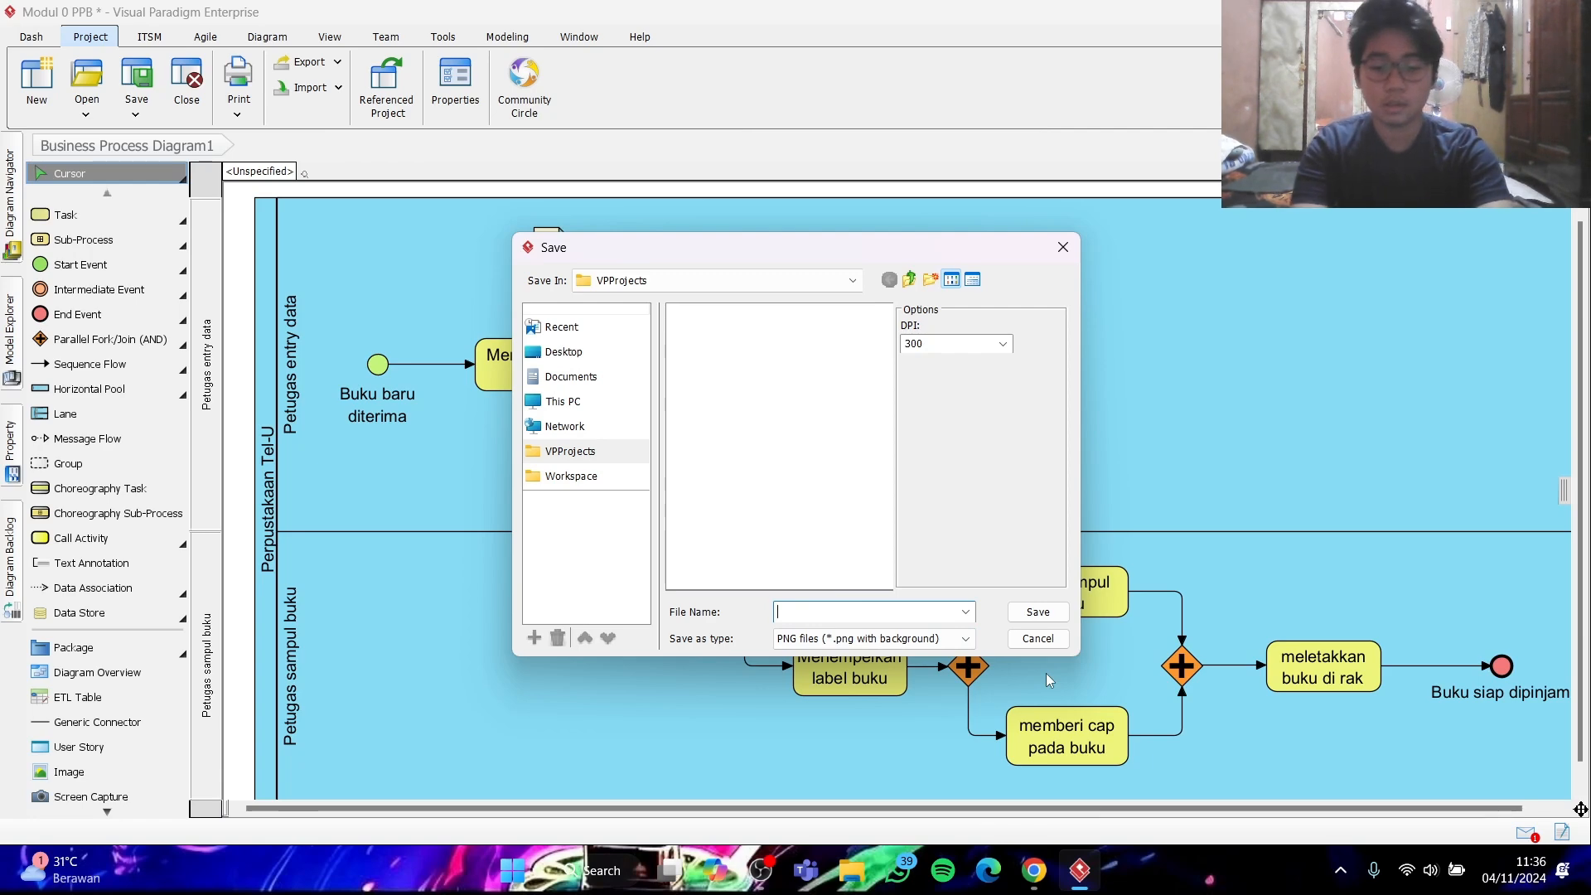
pyautogui.write('gambar')
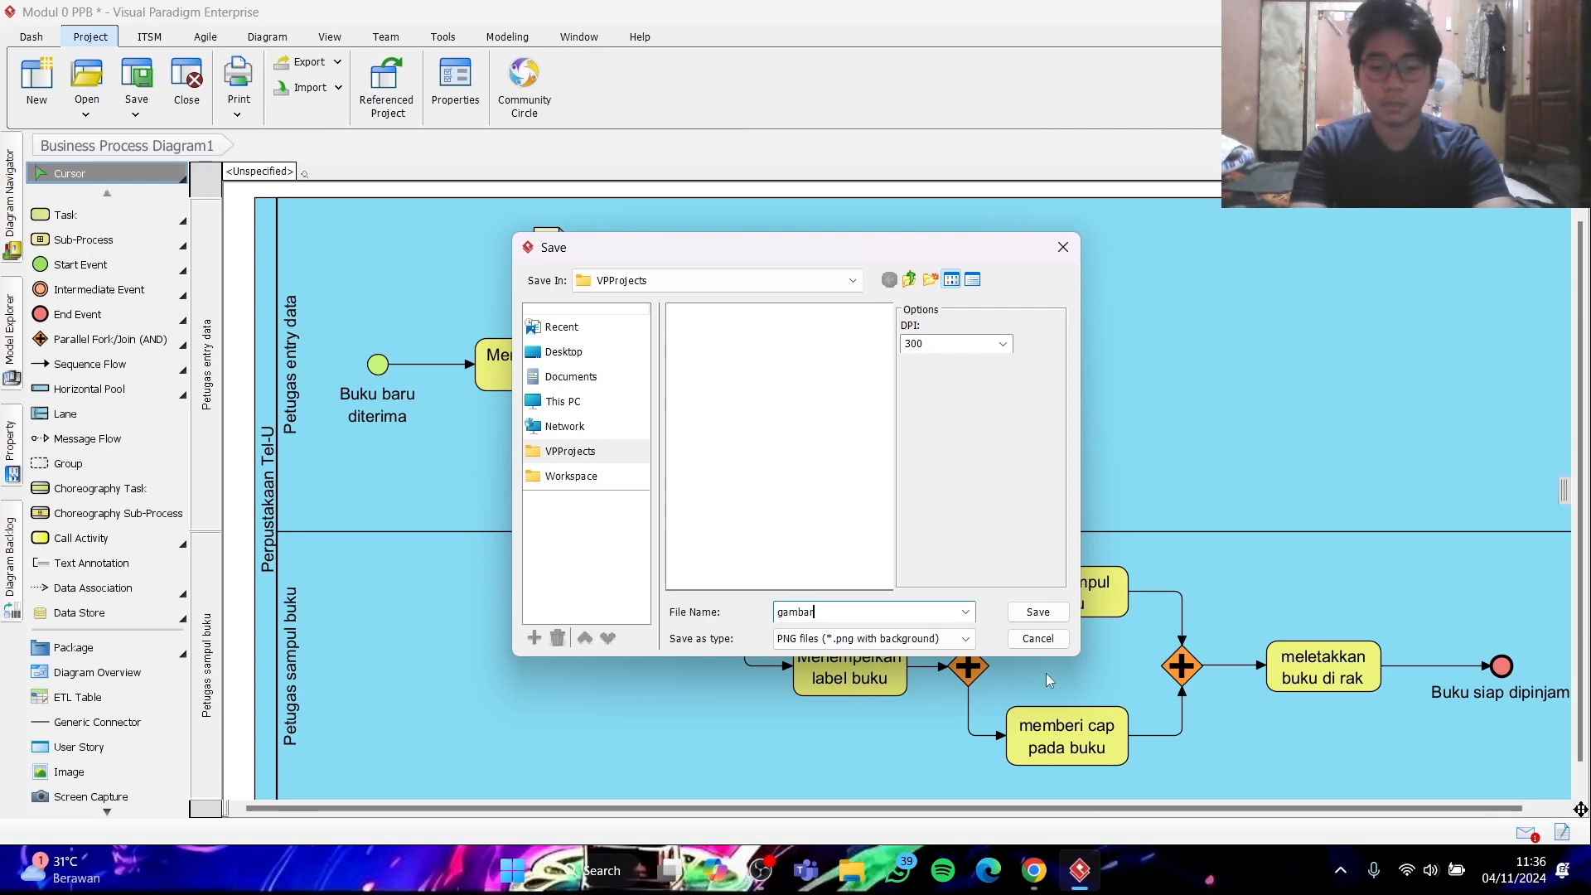
pyautogui.write('1')
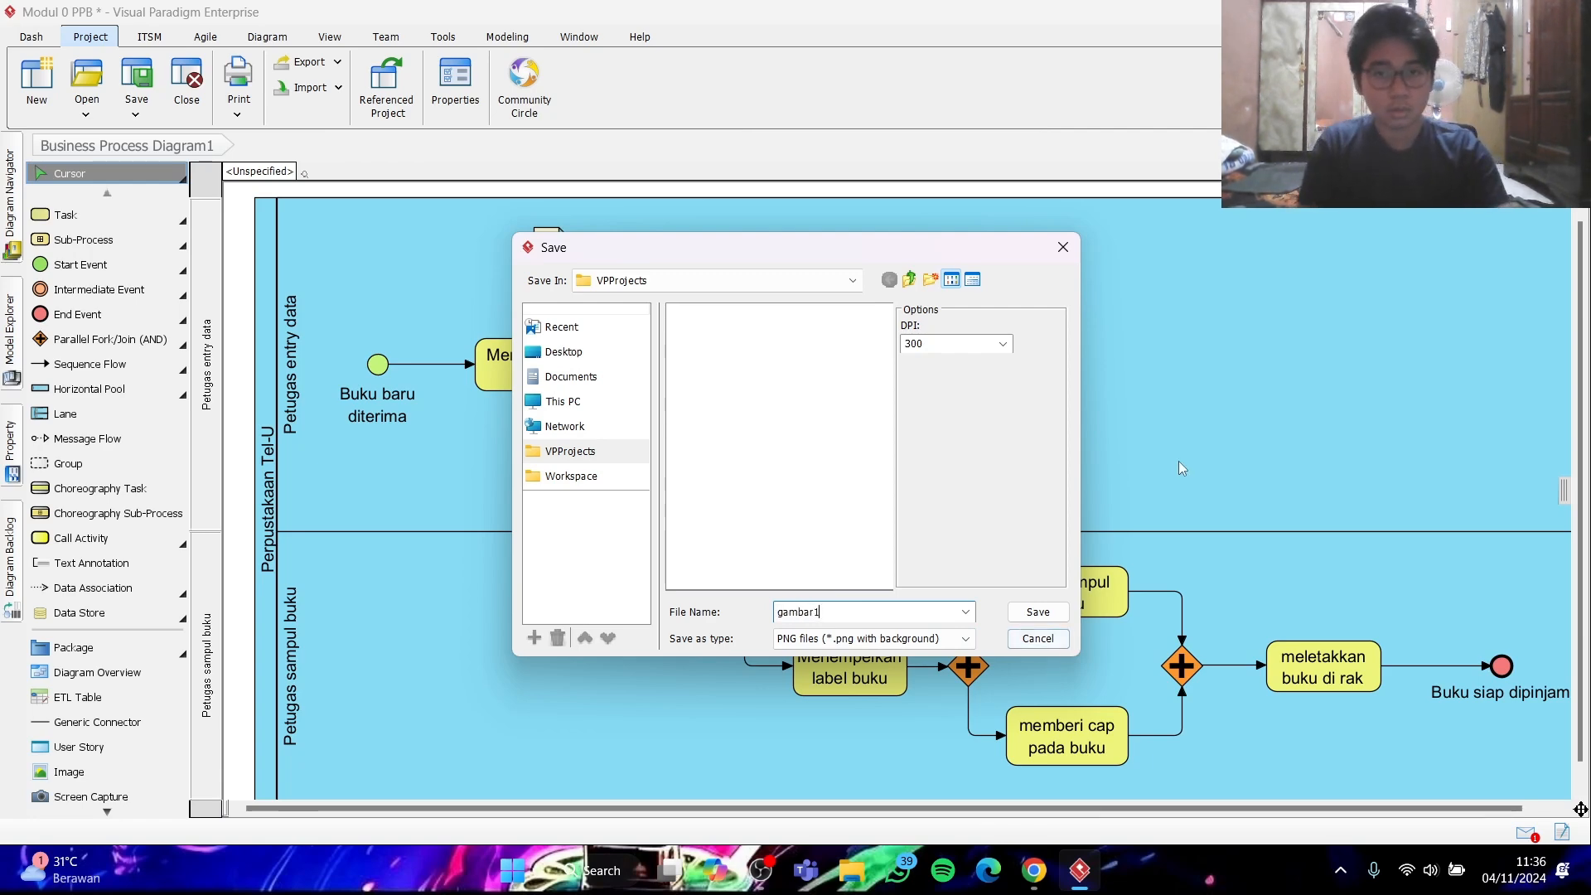
pyautogui.click(1002, 343)
pyautogui.click(986, 399)
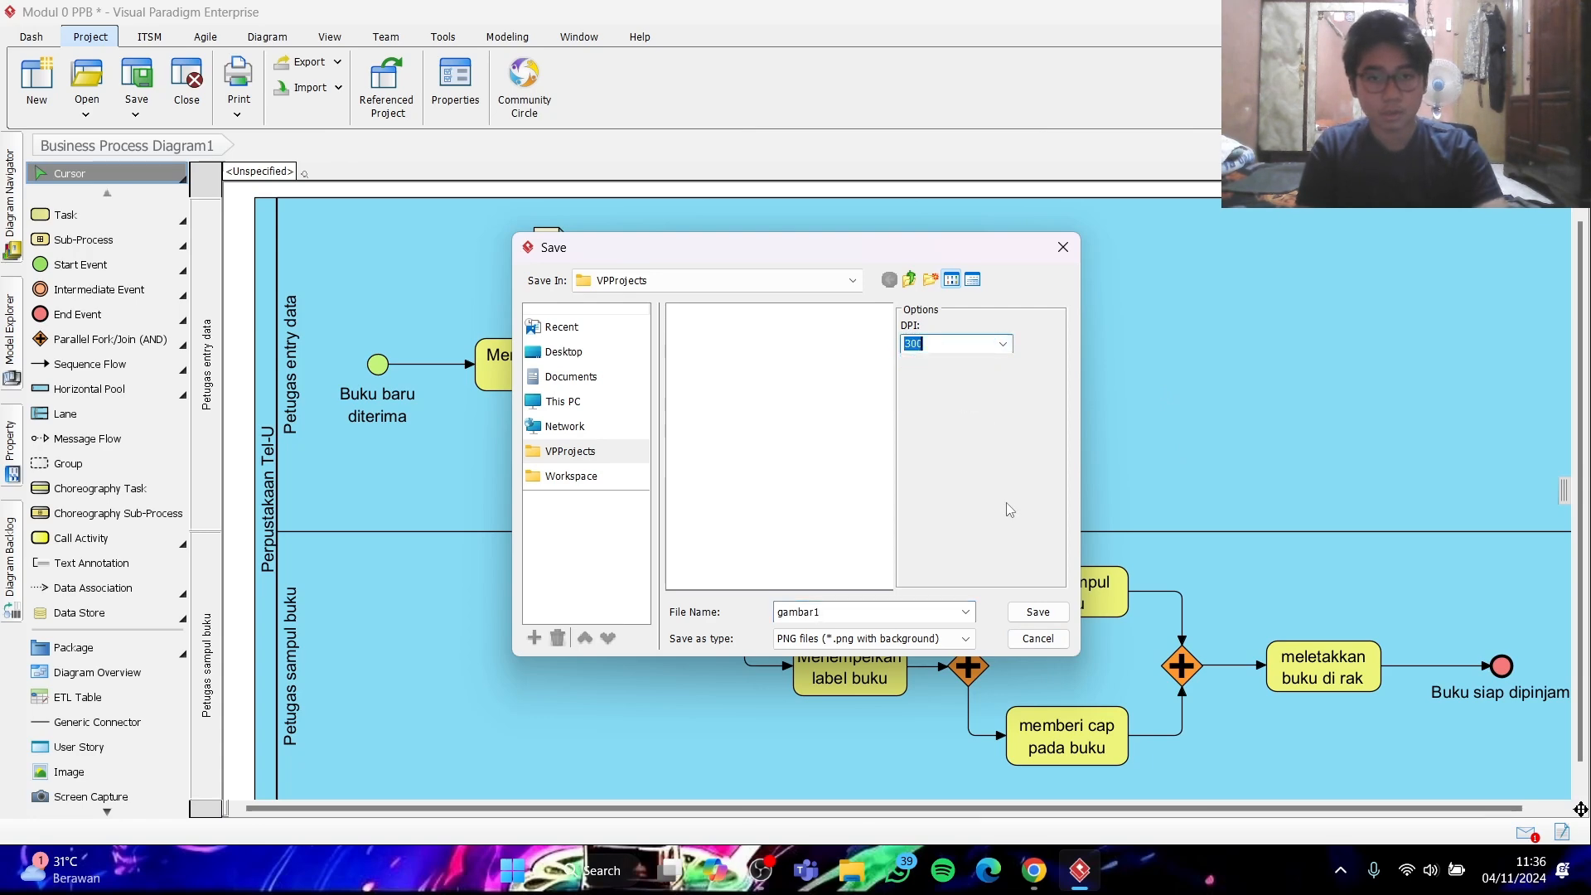
pyautogui.click(1033, 611)
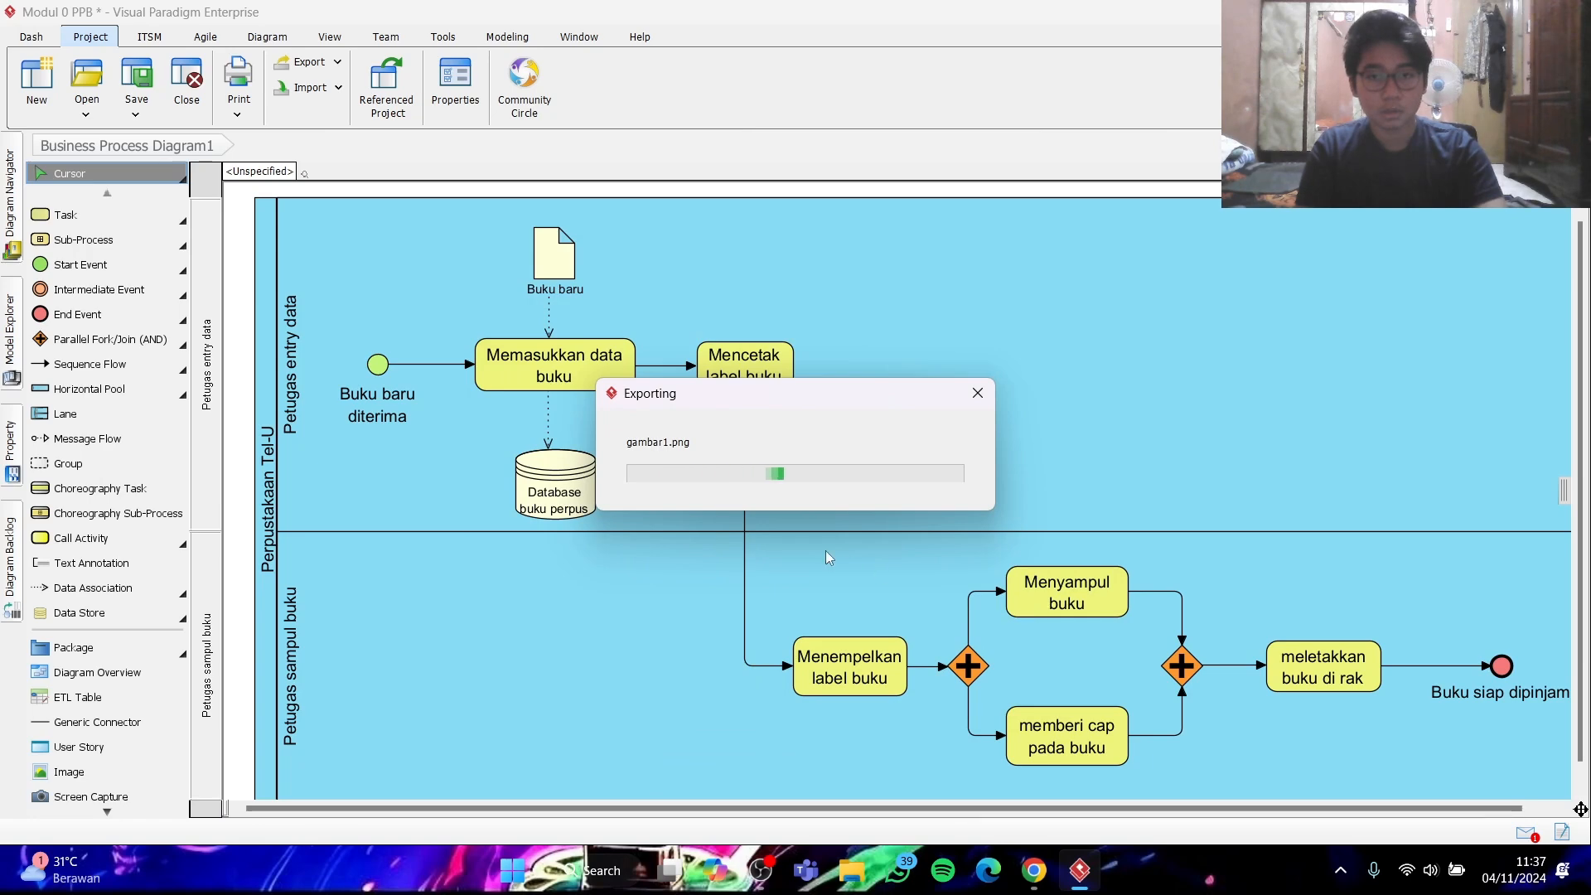
pyautogui.click(673, 527)
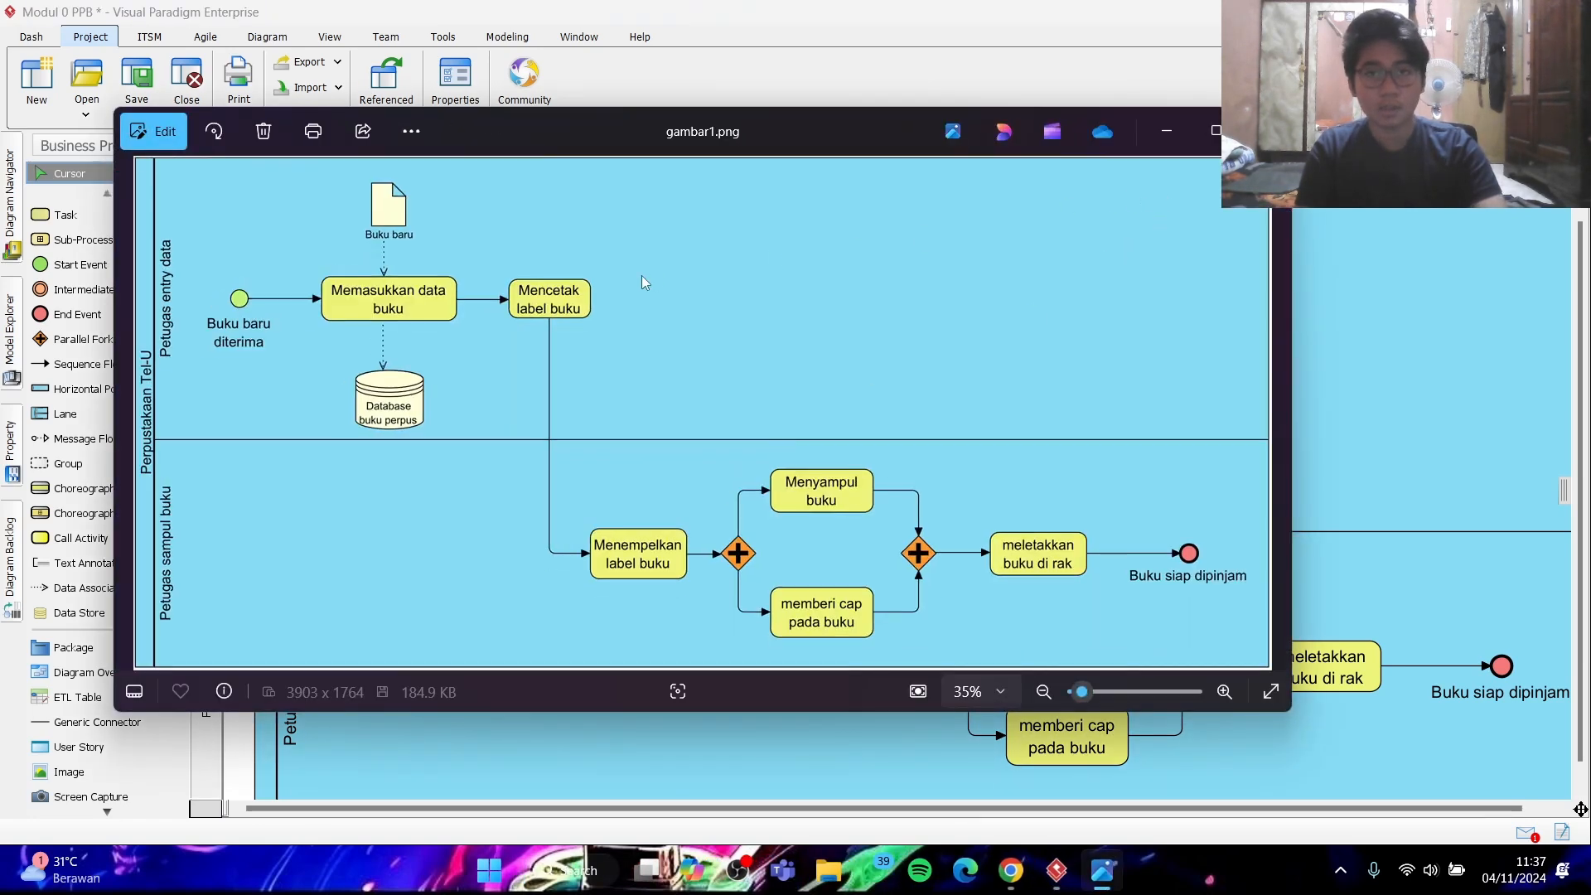
pyautogui.click(1165, 131)
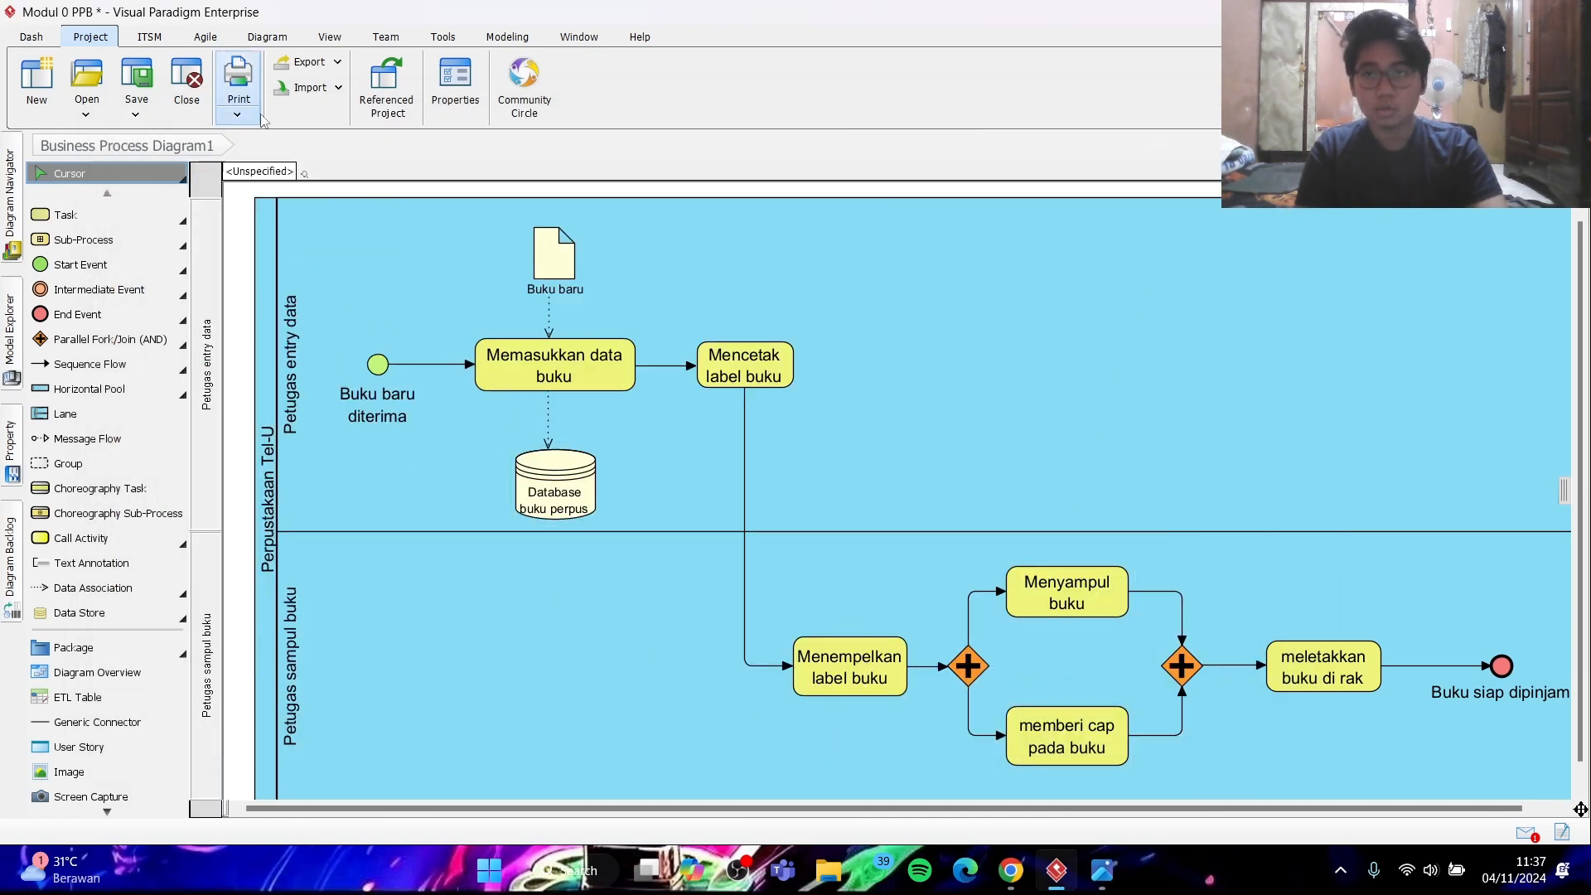
# - Start exporting the active diagram as an image, checking the export instructions in Chrome, and choose JPG files (*.jpg, *.jpeg) as the type
pyautogui.click(339, 63)
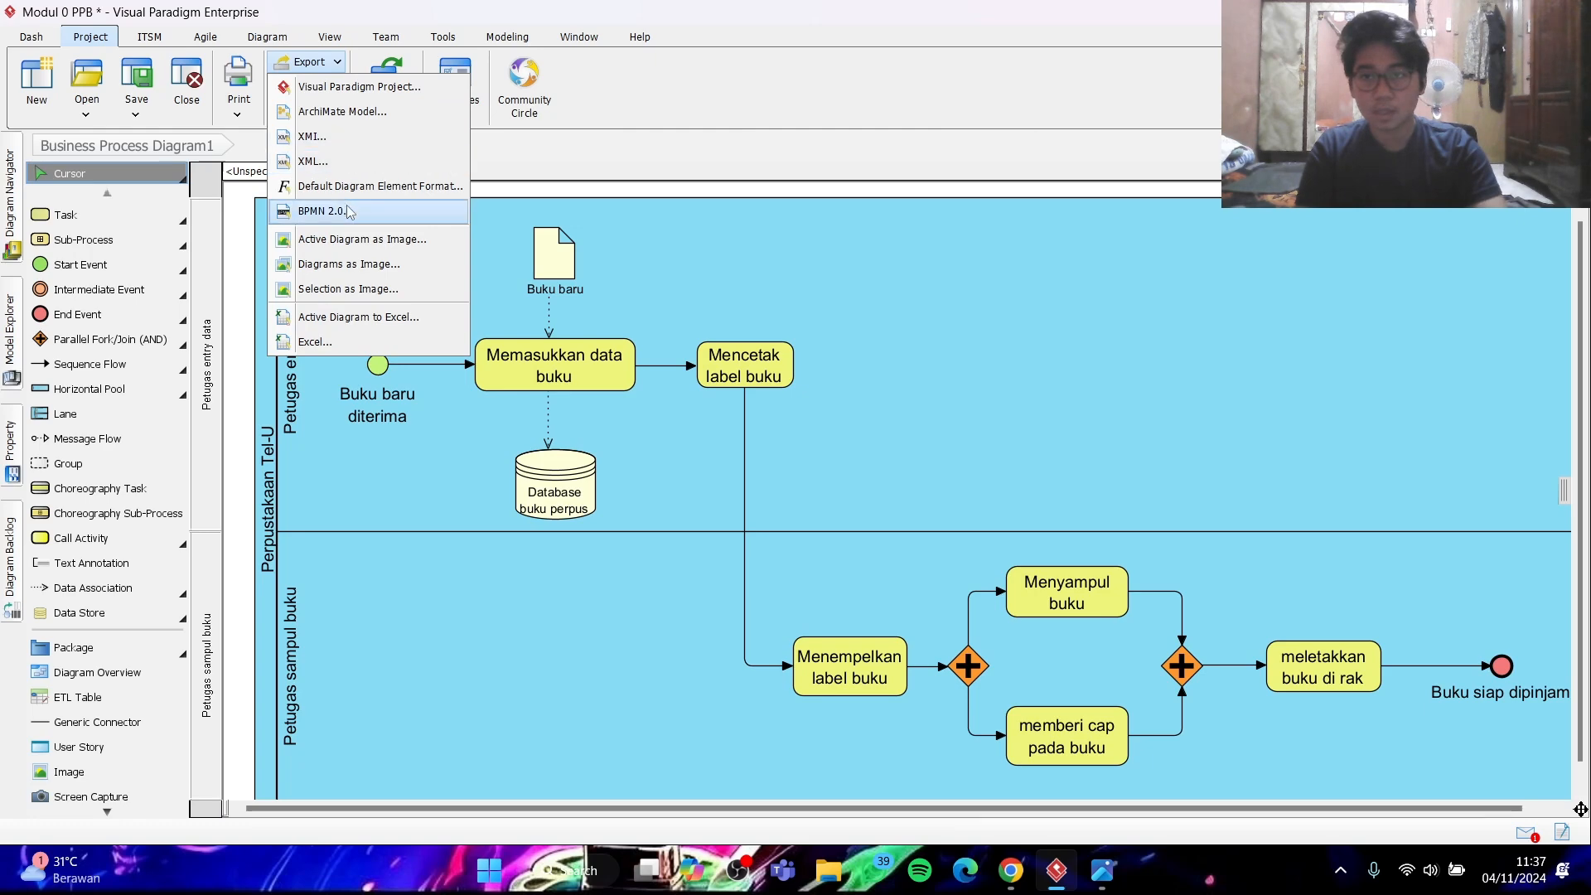
pyautogui.click(346, 237)
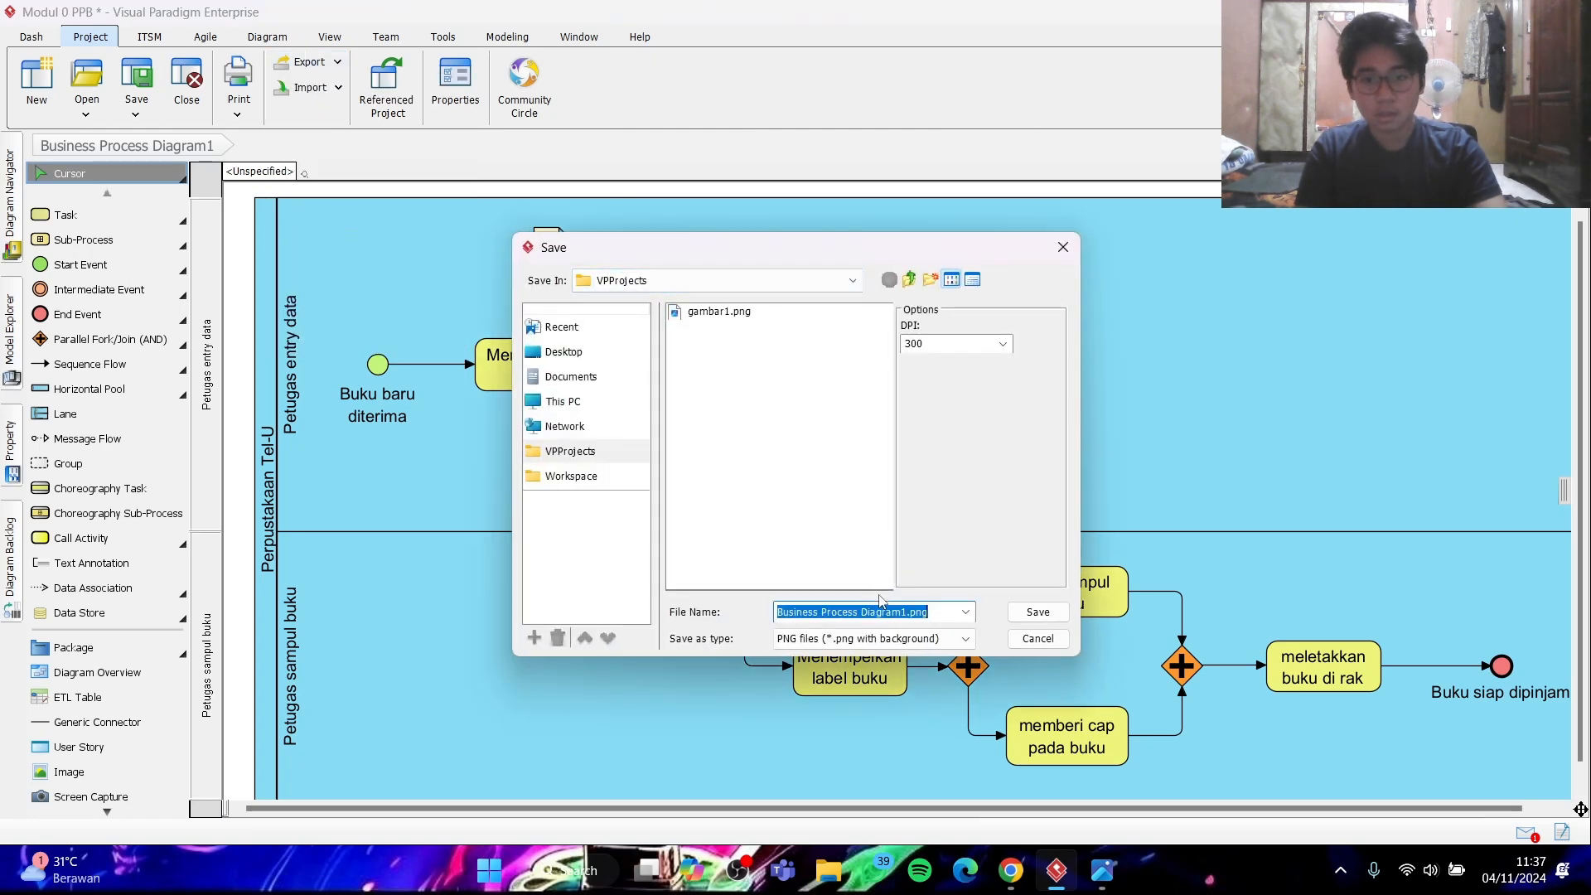
pyautogui.click(965, 639)
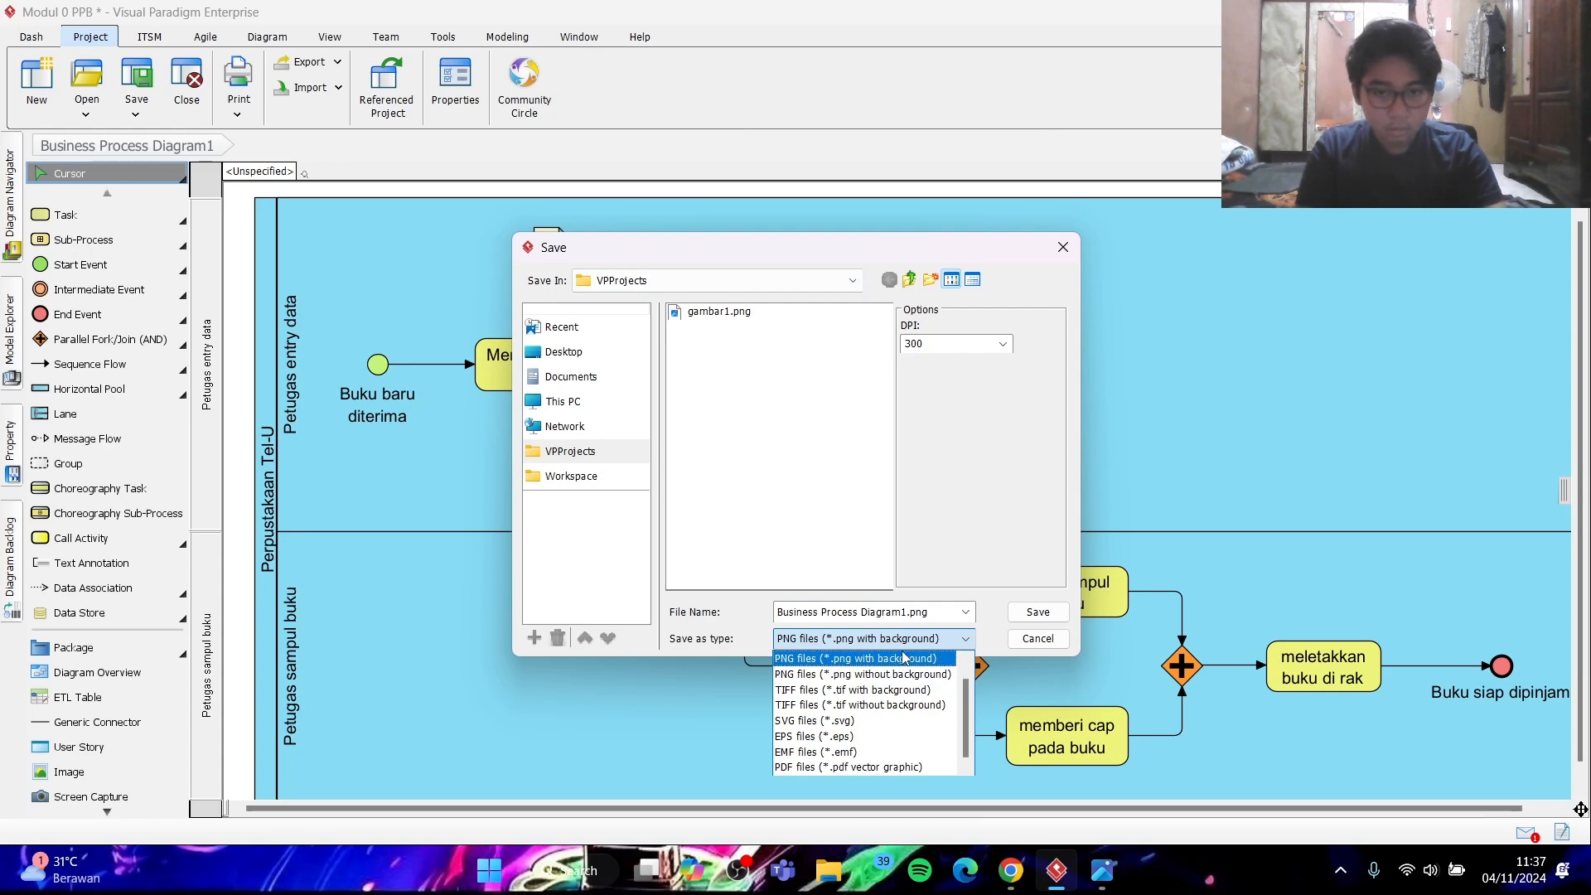
pyautogui.click(903, 657)
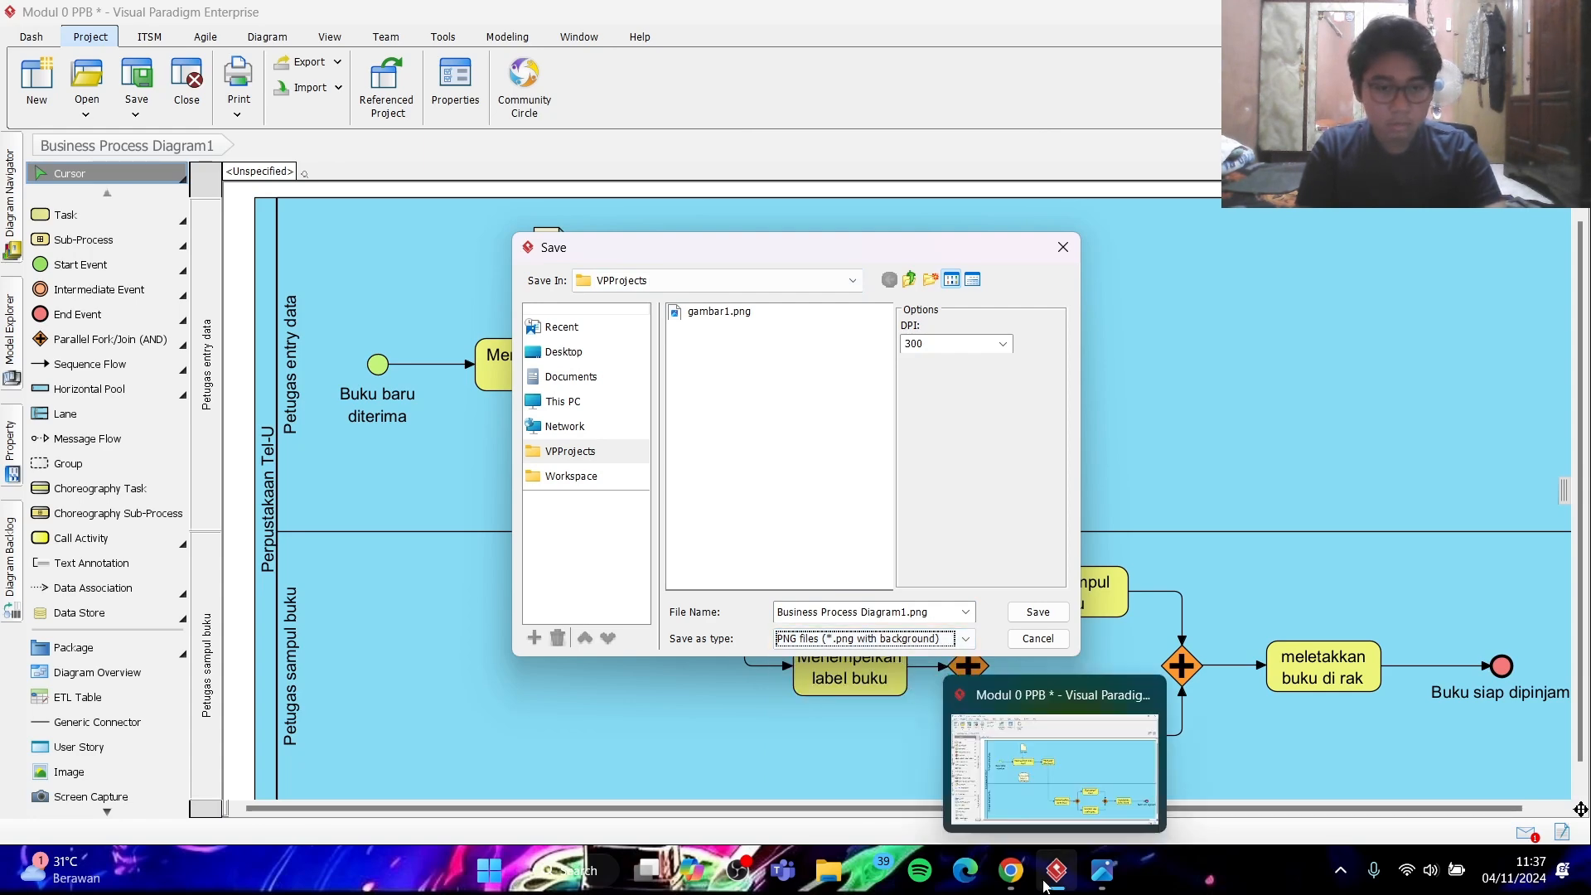
pyautogui.click(1012, 883)
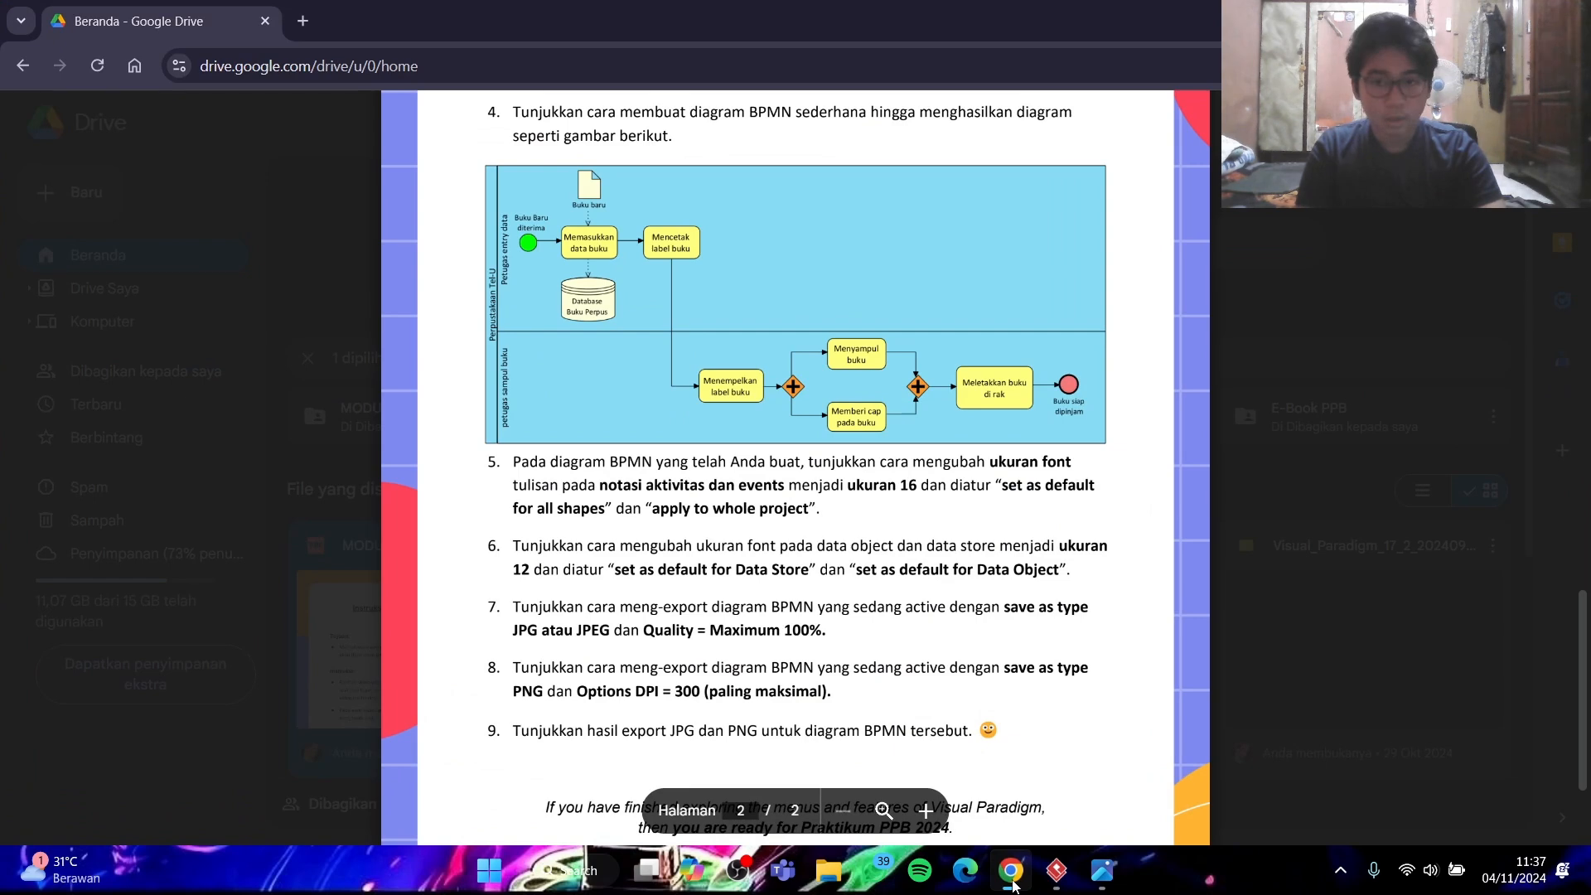
pyautogui.click(1012, 883)
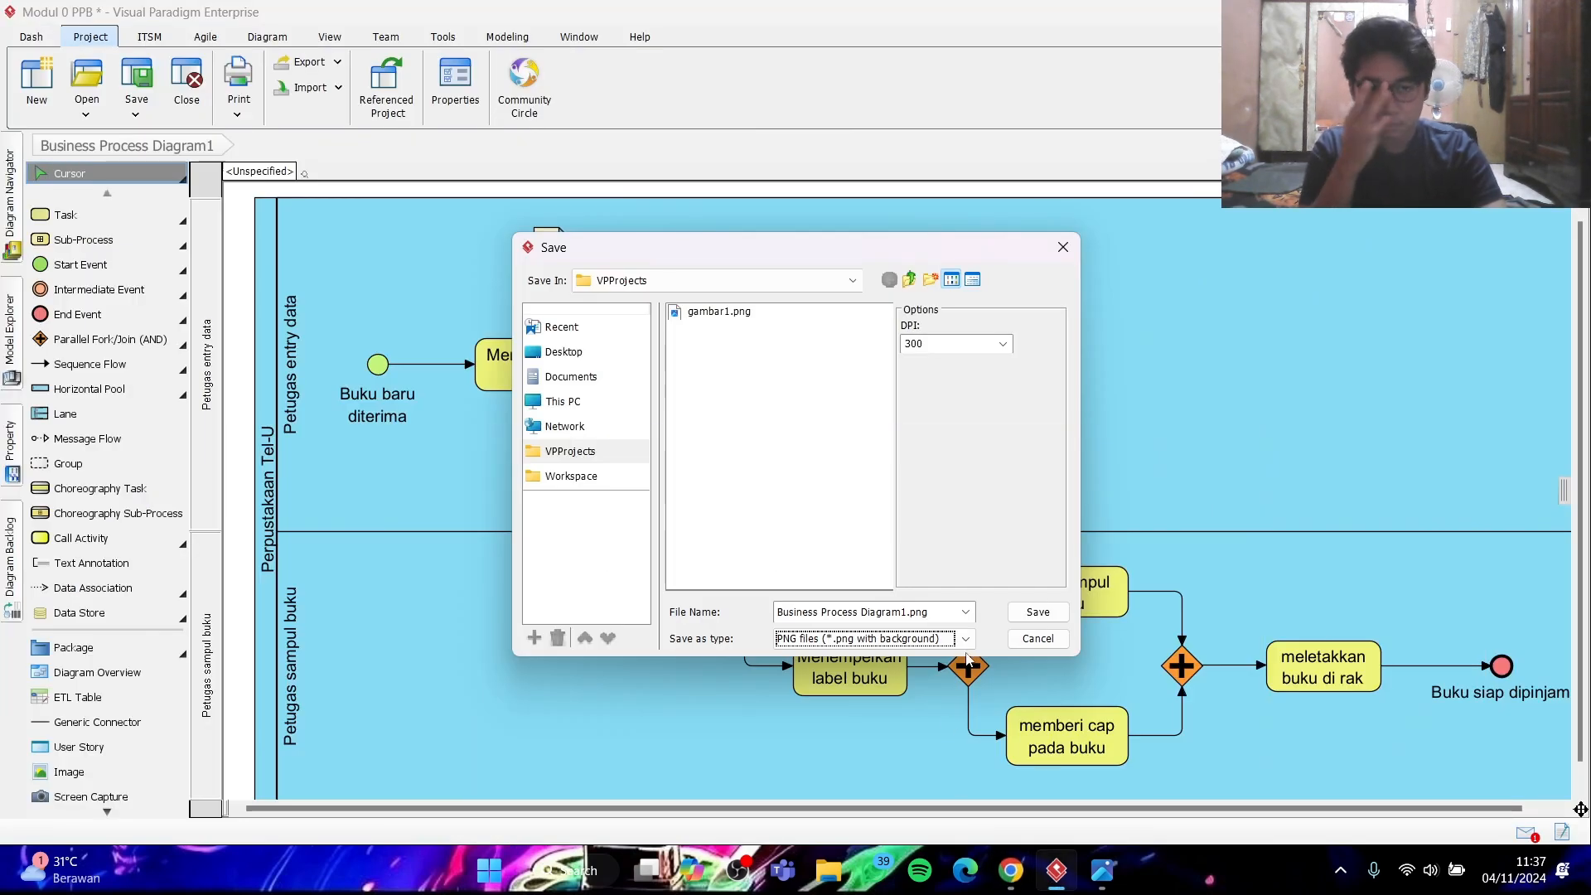
pyautogui.click(965, 641)
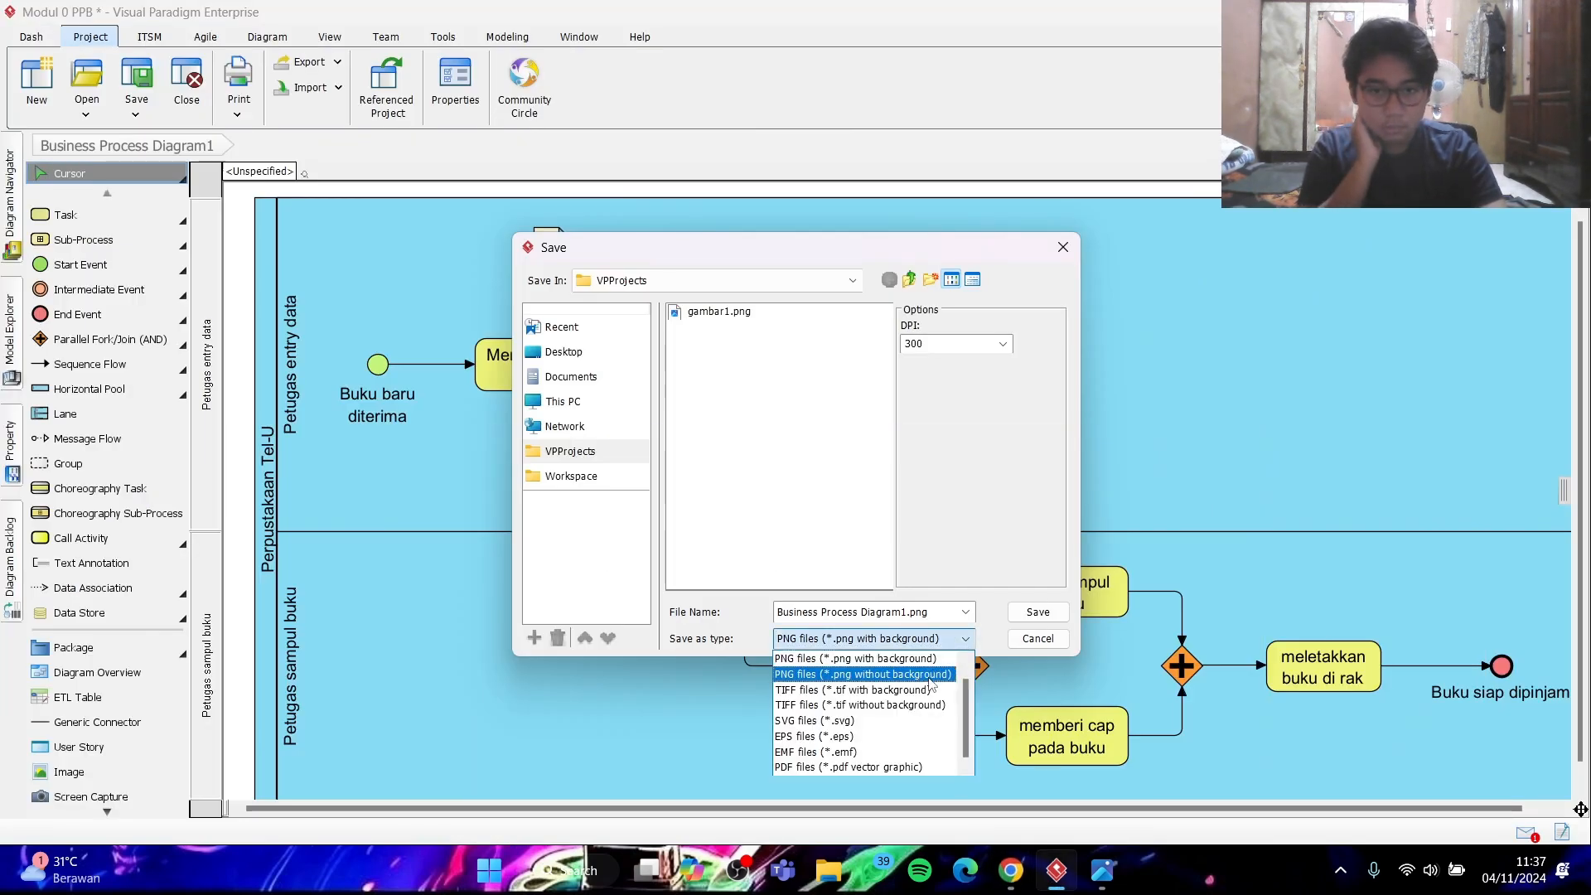
pyautogui.scroll(2, 911, 681)
pyautogui.click(861, 658)
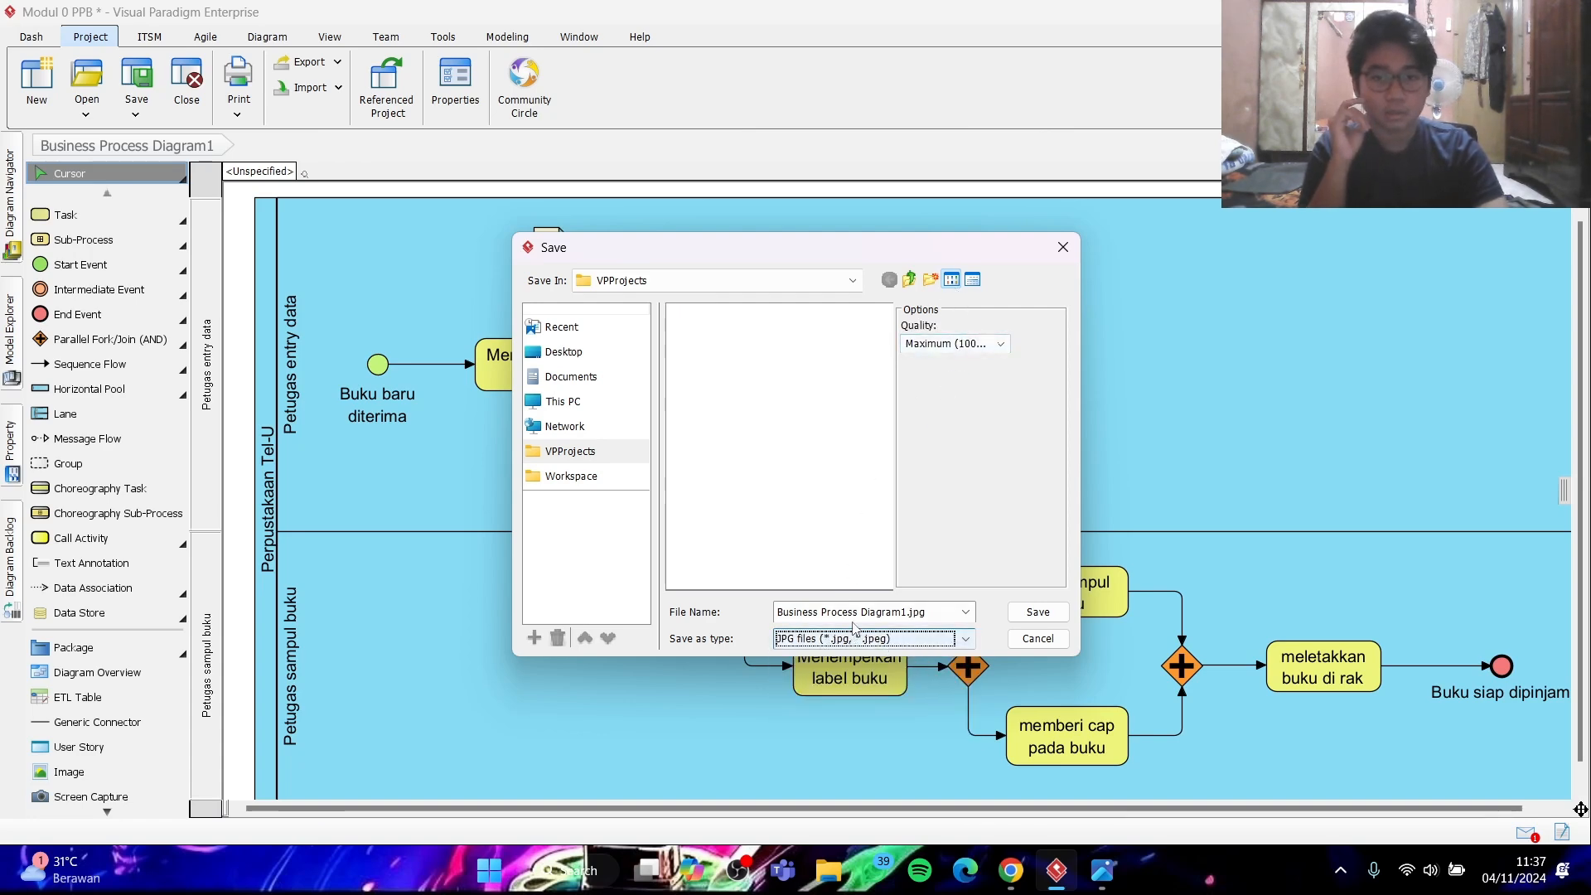
# - Save the JPG export as gambar 2 in VPProjects with Maximum (100%) quality and open the exported image
pyautogui.tripleClick(862, 609)
pyautogui.write('ga')
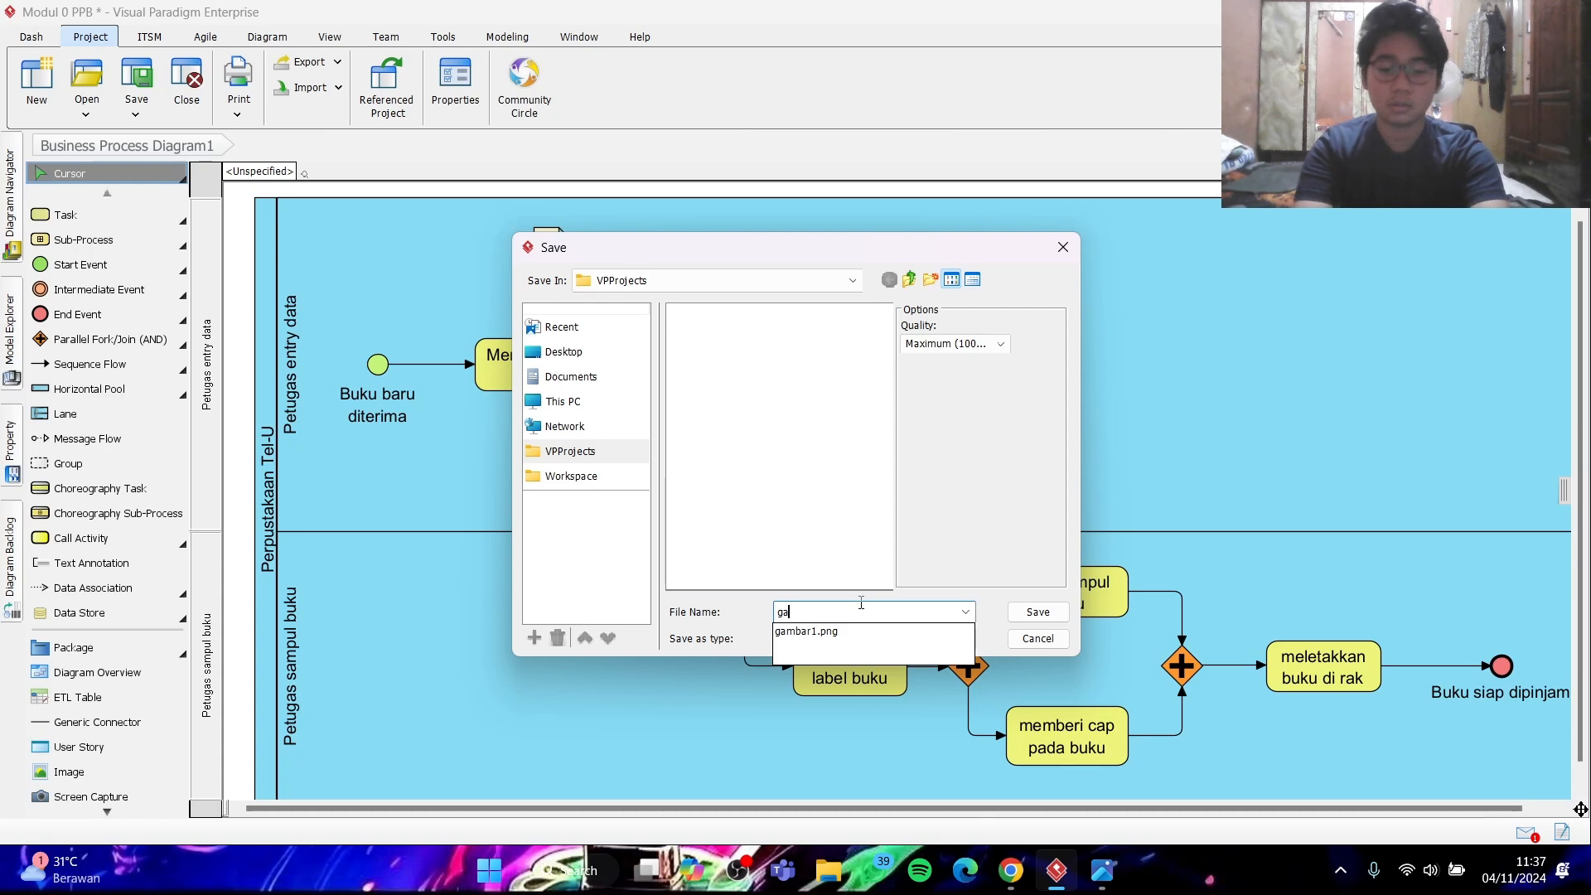
pyautogui.write('mbar')
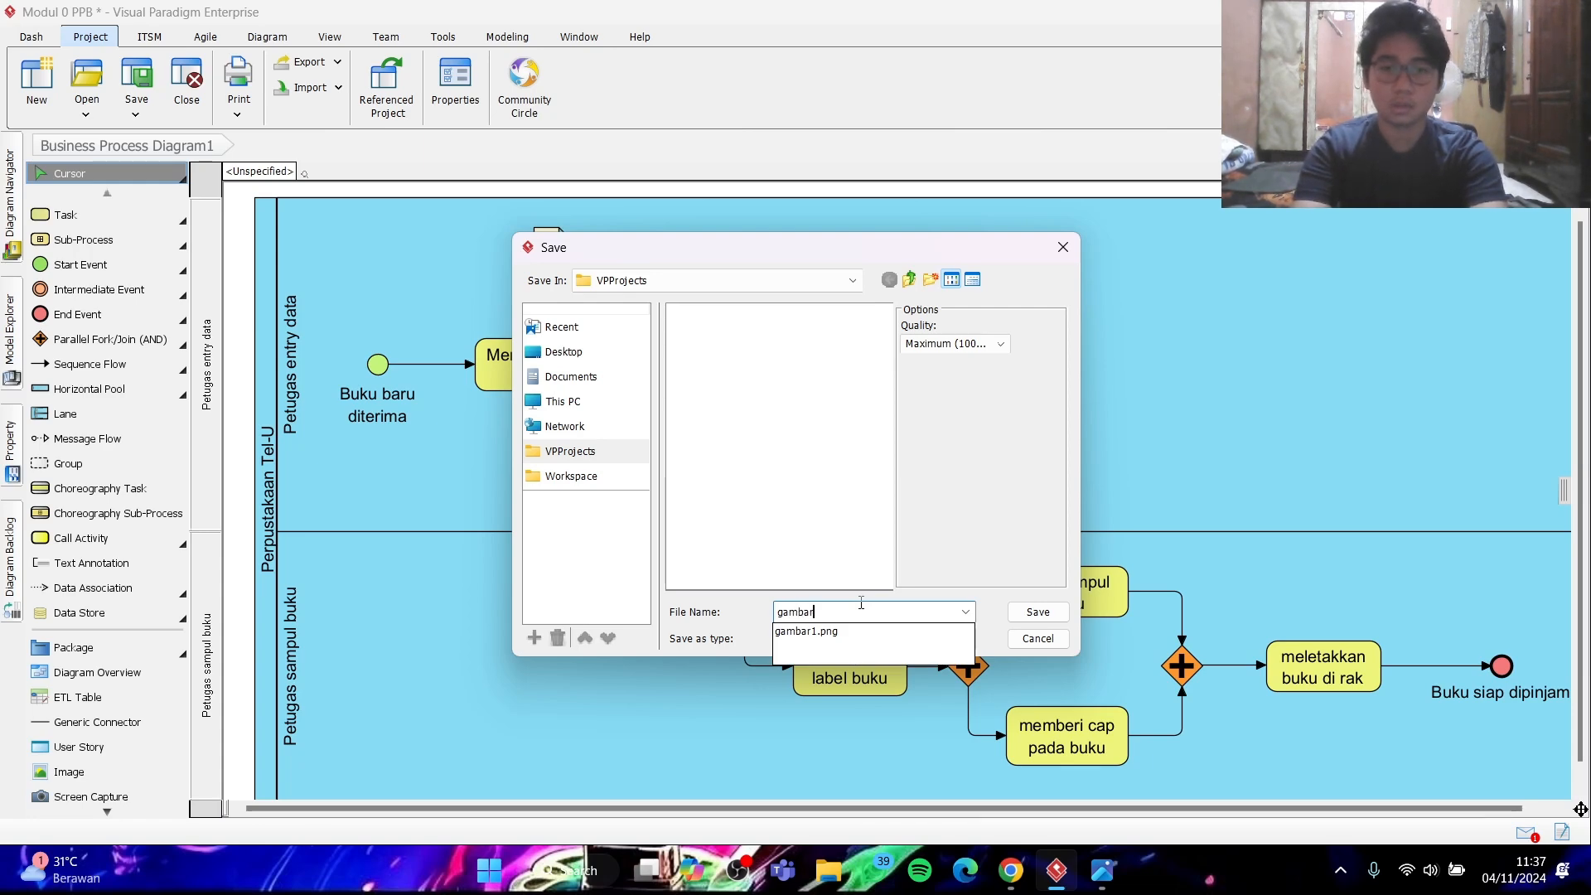
pyautogui.write(' 2')
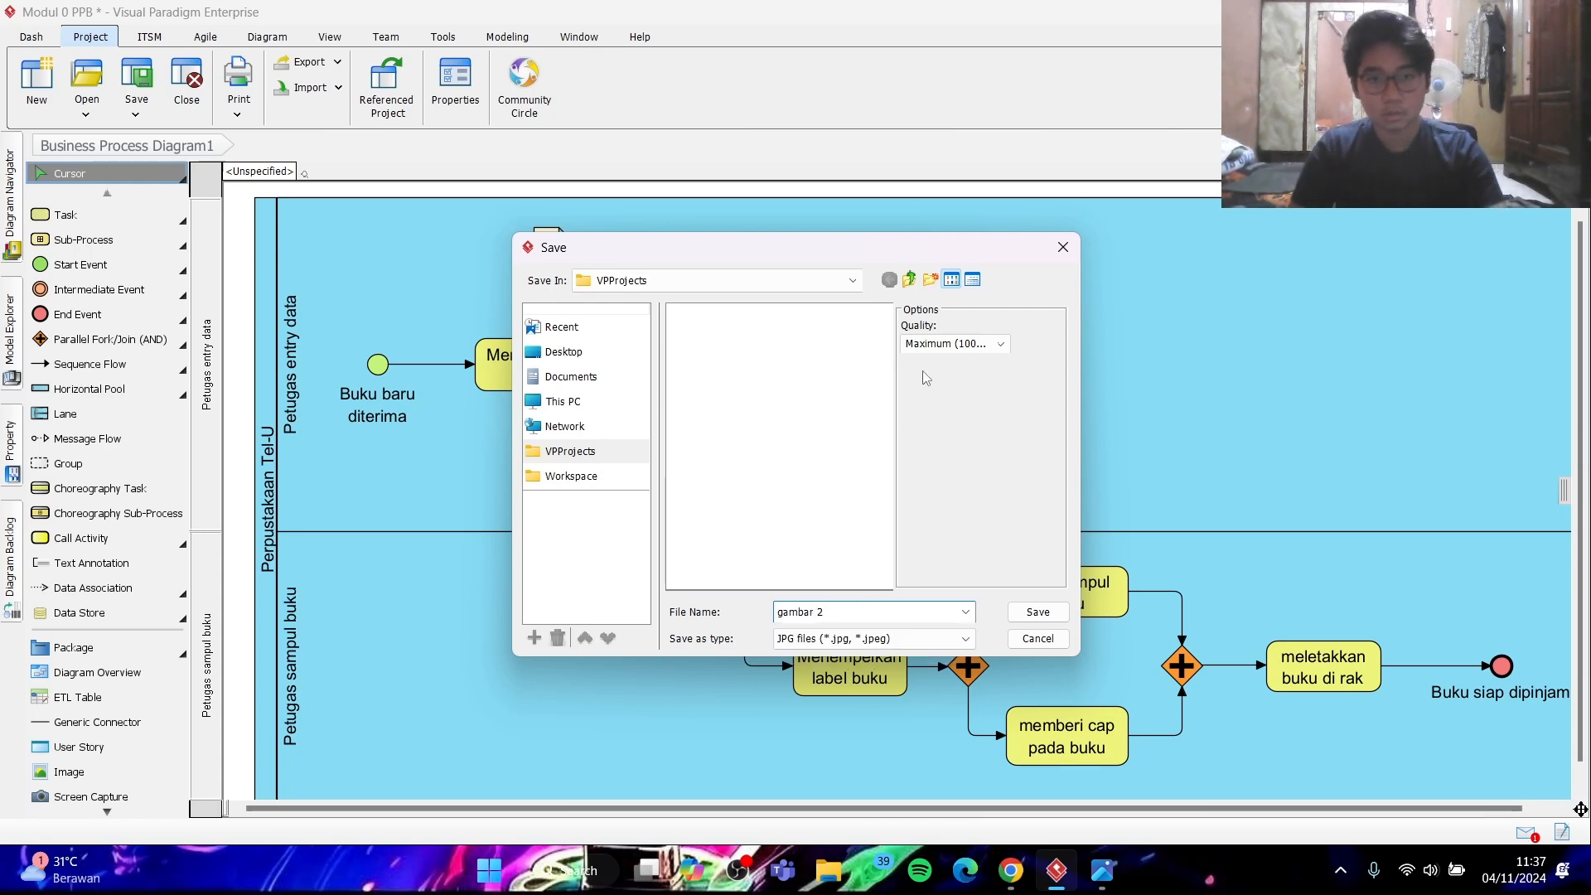
pyautogui.click(945, 344)
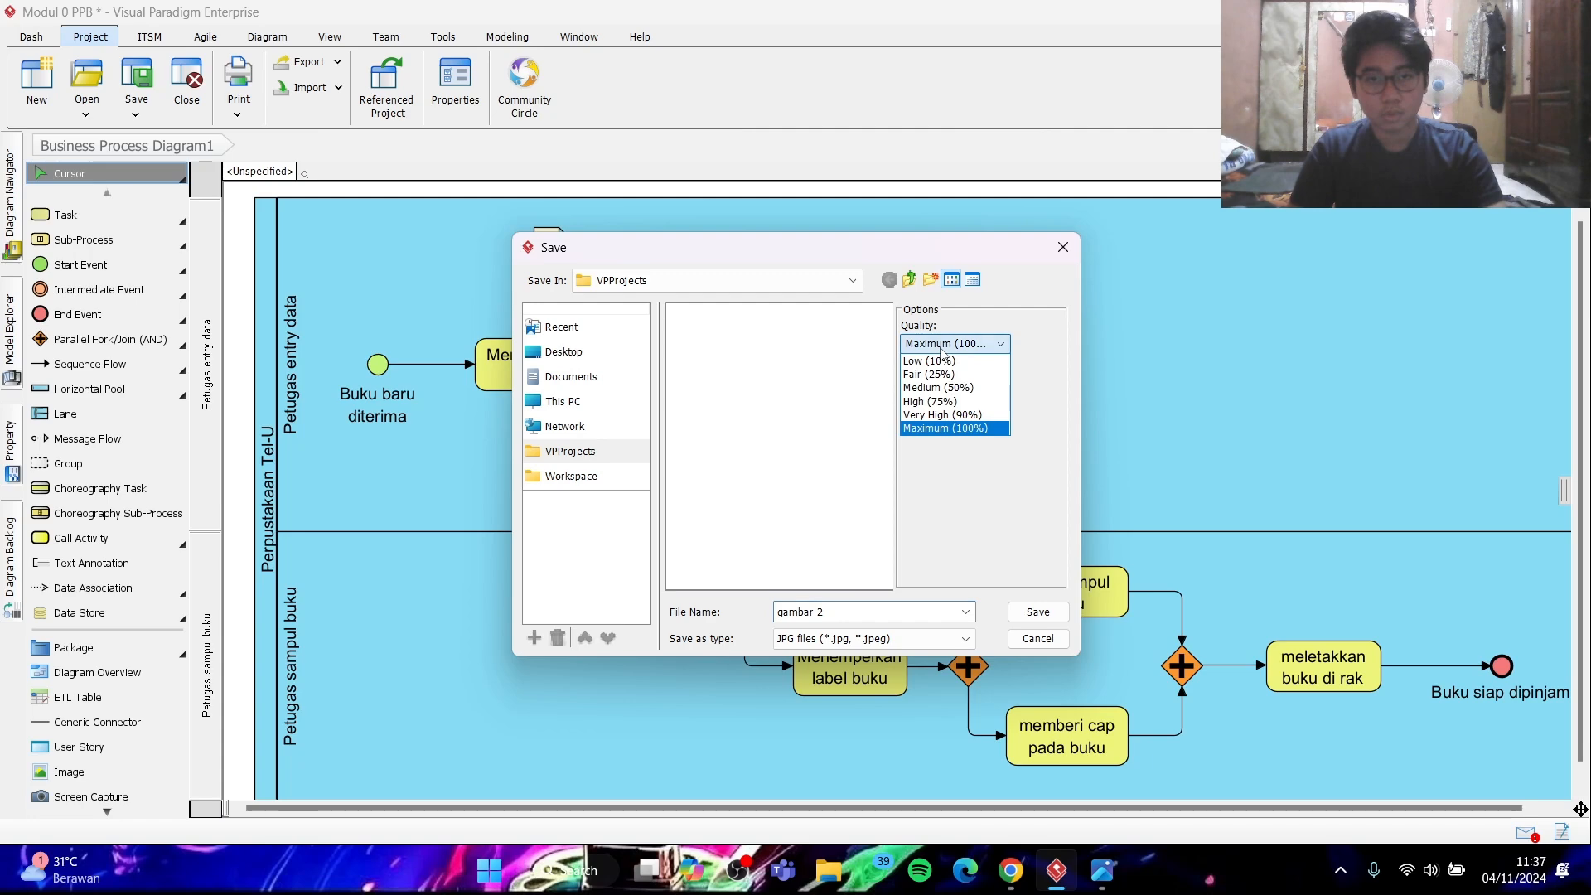
pyautogui.click(949, 428)
pyautogui.click(1027, 617)
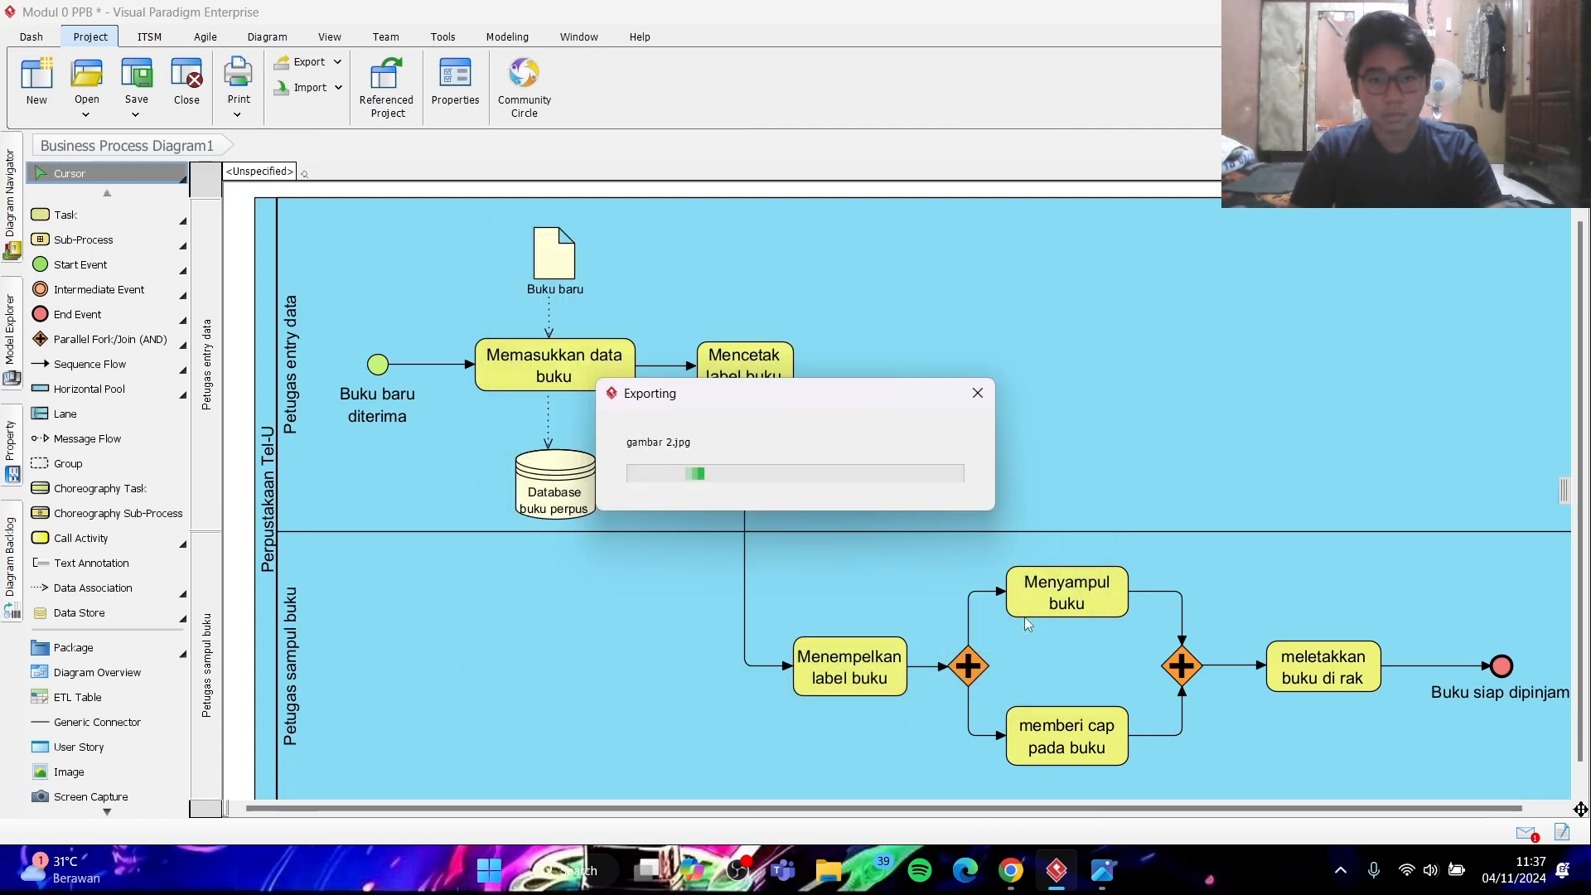
pyautogui.click(654, 529)
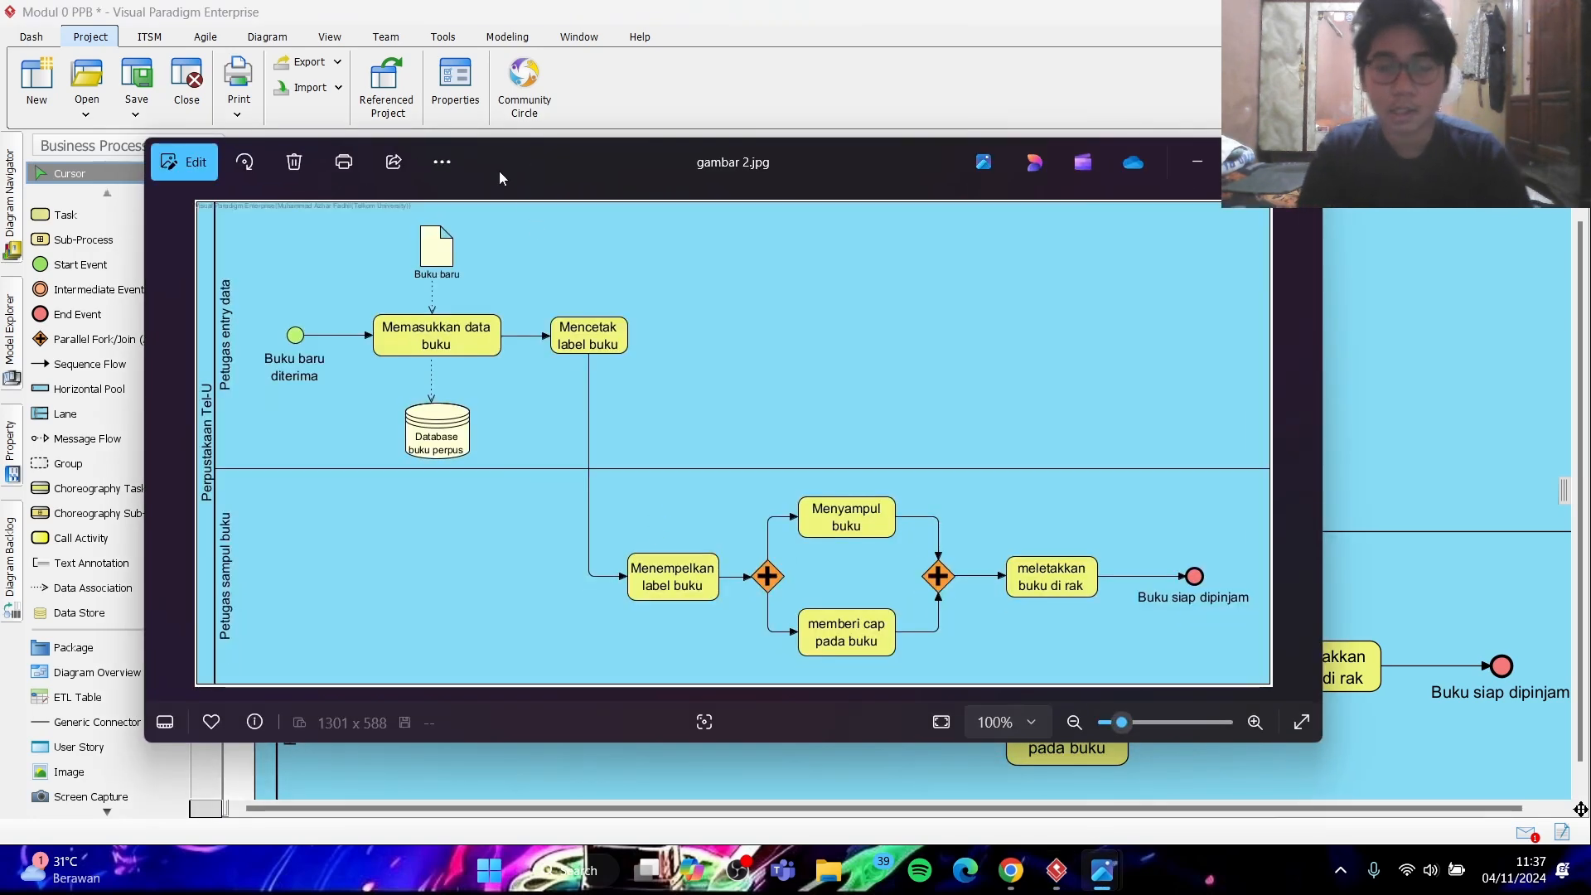
# - Shrink the gambar 2.jpg viewer window and examine the "Database buku perpus" data store close up
pyautogui.moveTo(540, 142); pyautogui.dragTo(407, 117)
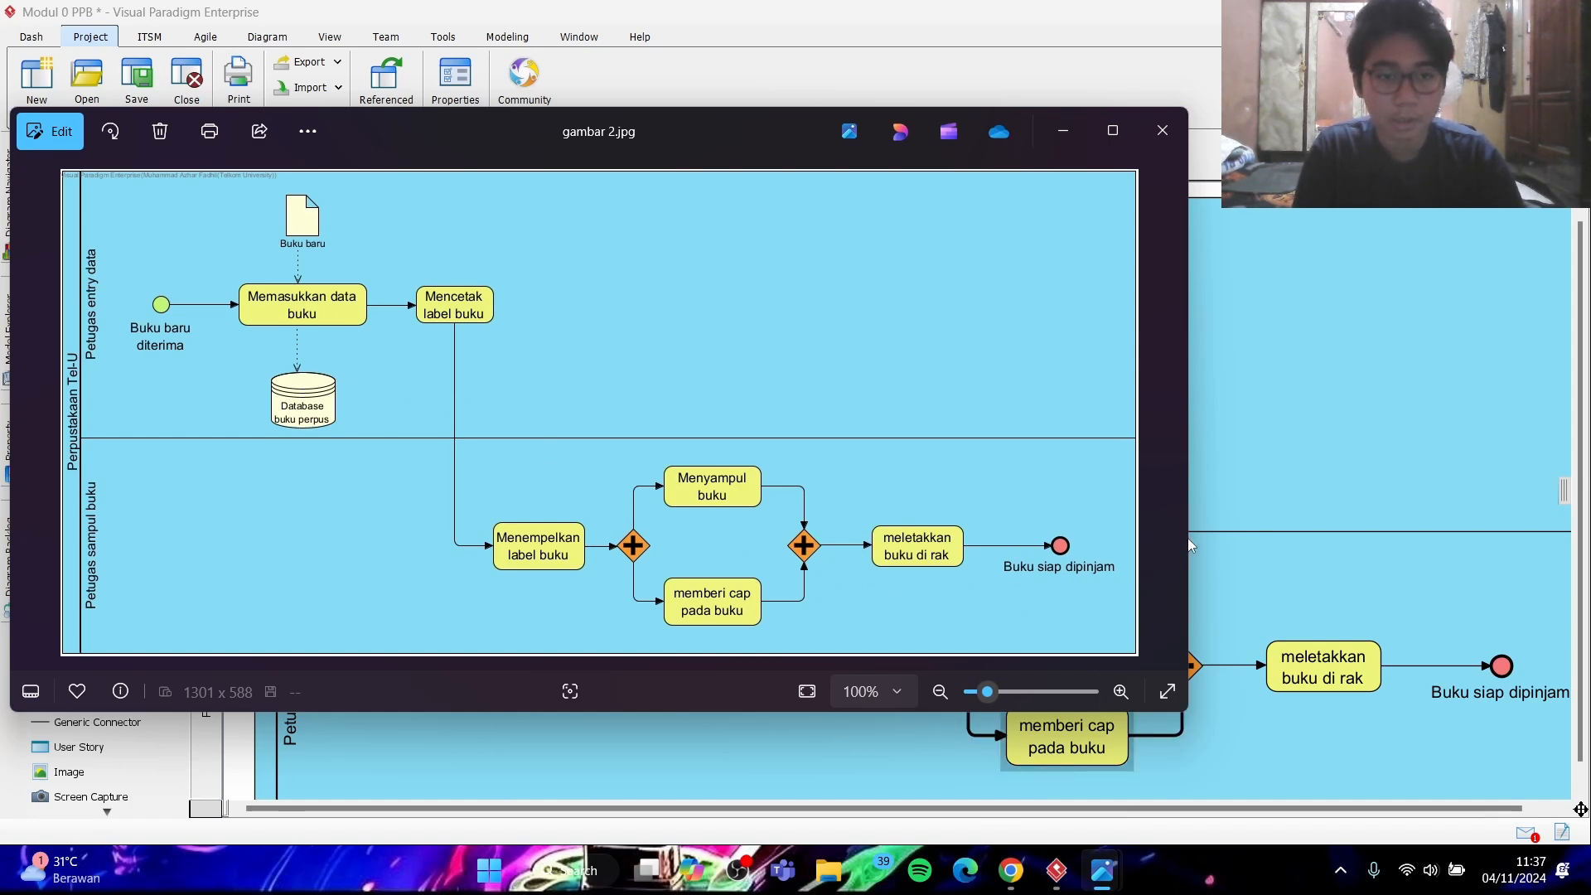
pyautogui.moveTo(1186, 542); pyautogui.dragTo(808, 584)
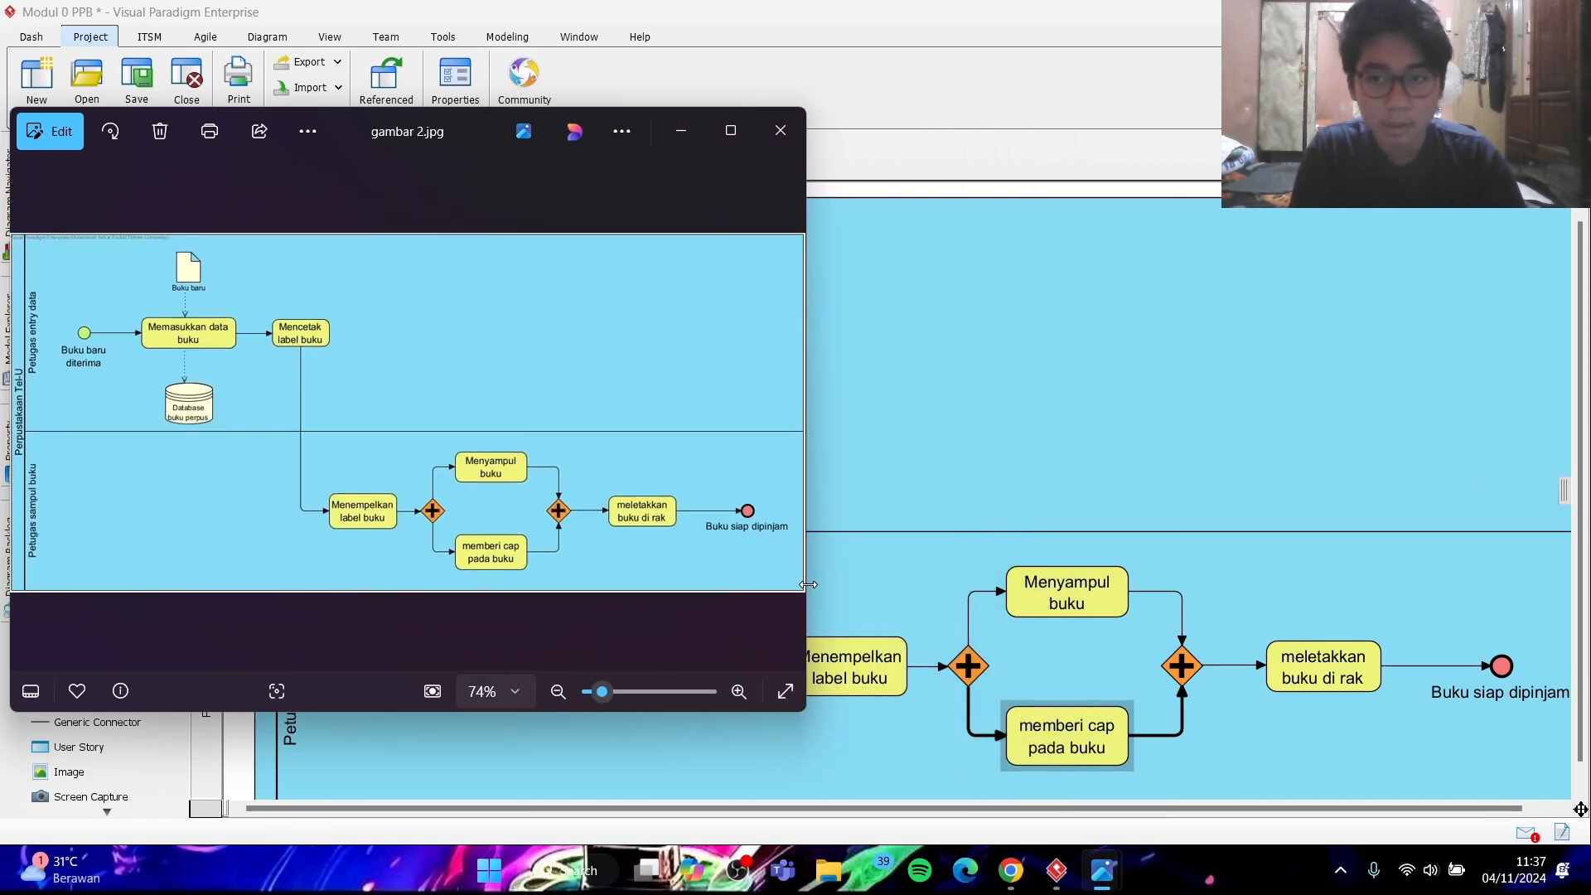
pyautogui.scroll(8, 145, 435)
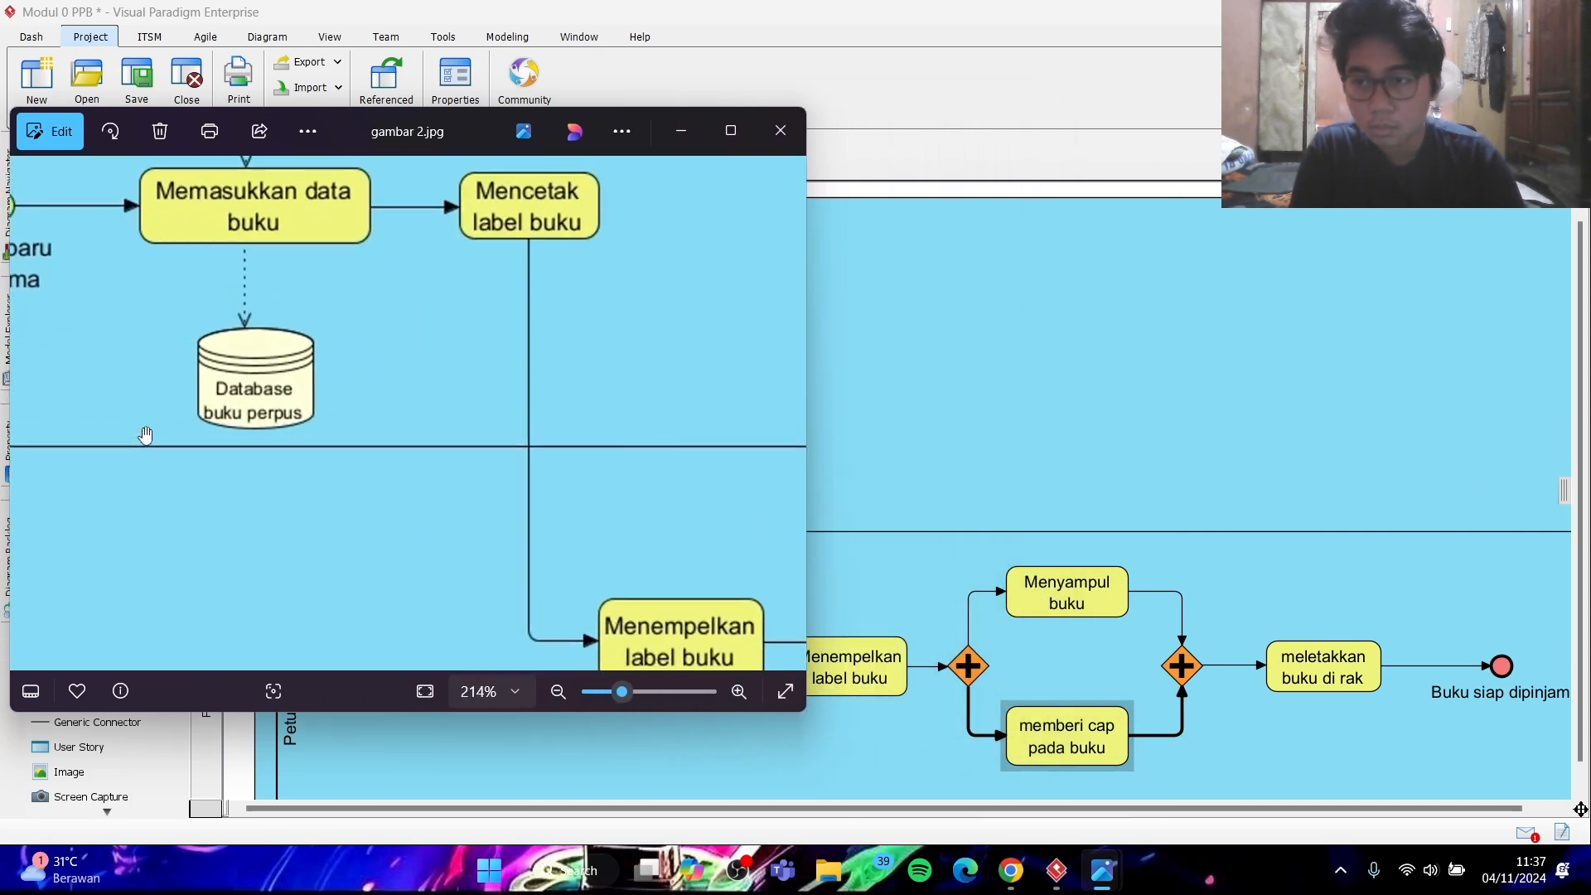
pyautogui.scroll(-3, 145, 435)
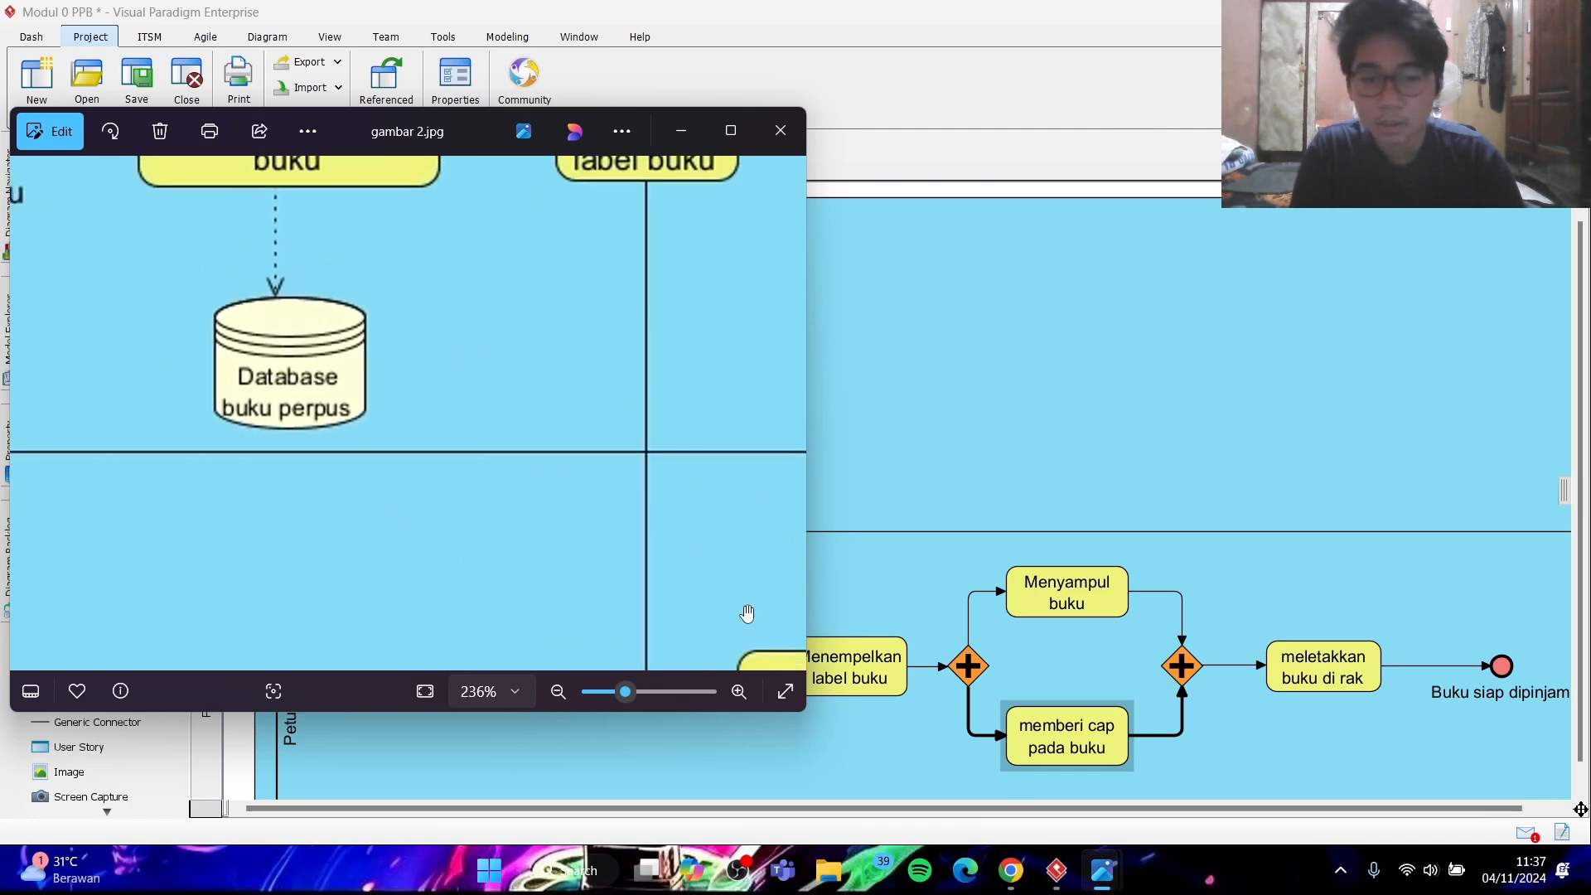
# - Compare the data store in gambar1.png with gambar 2.jpg side by side, then put both image windows away
pyautogui.moveTo(1102, 870)
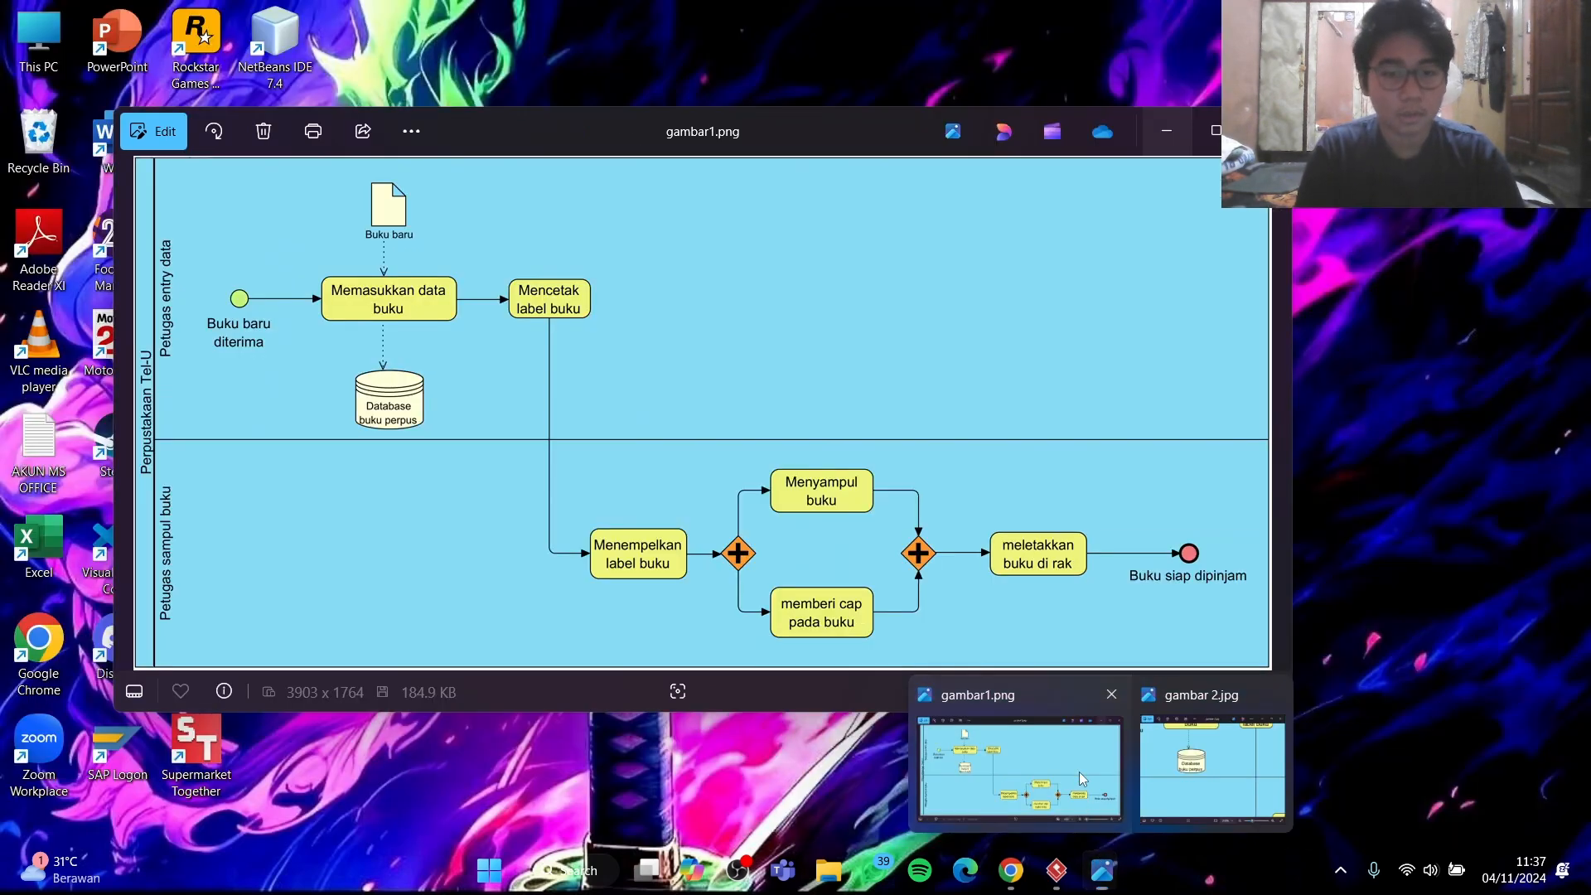
pyautogui.click(1083, 779)
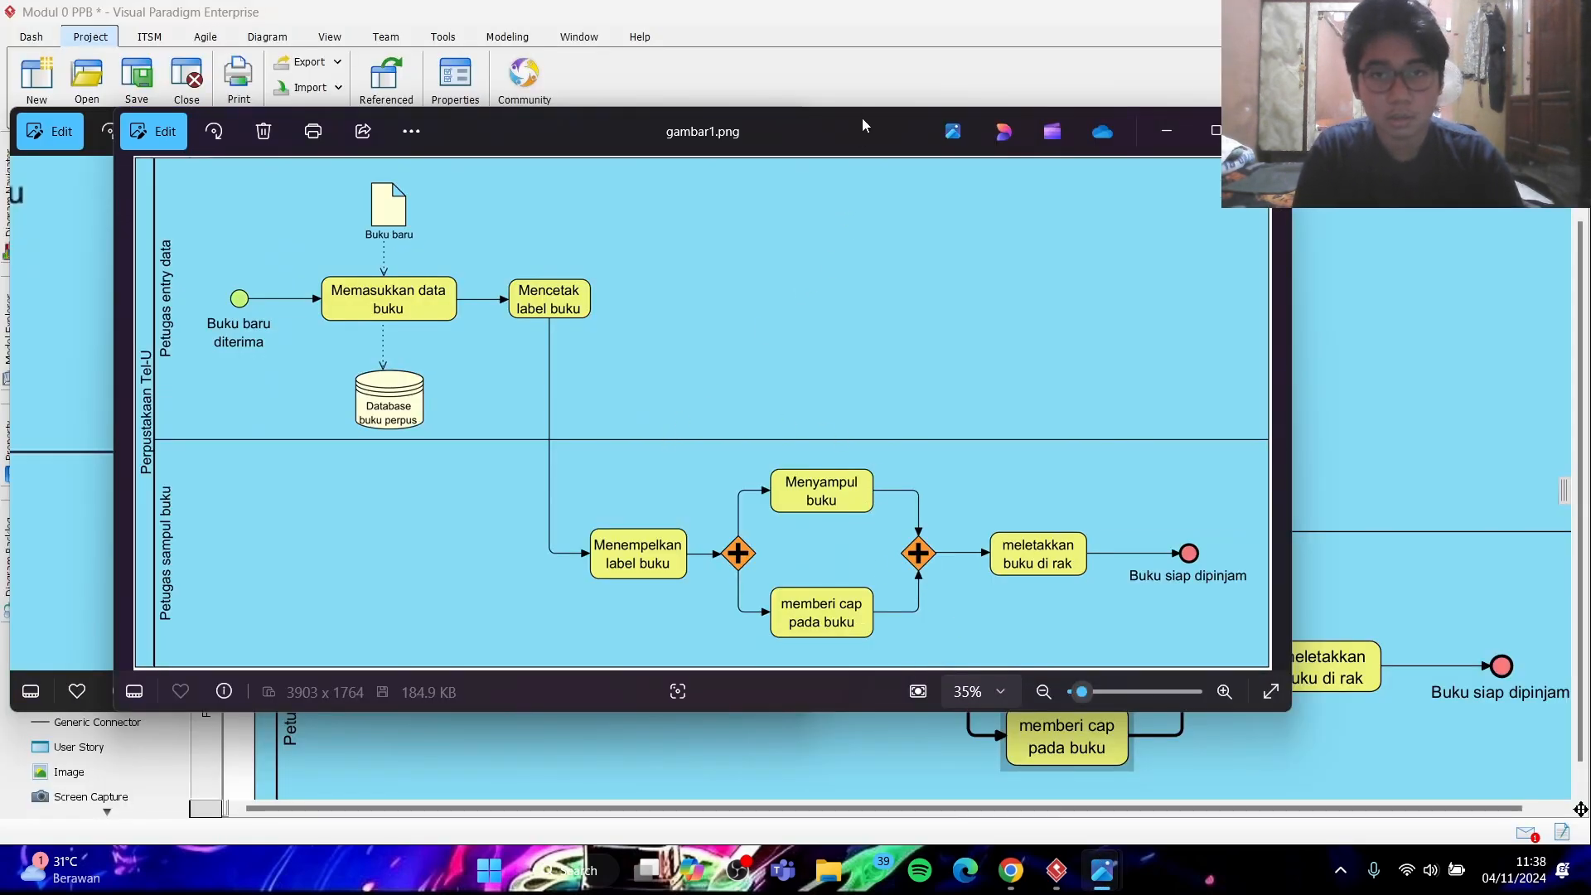
pyautogui.moveTo(861, 120); pyautogui.dragTo(963, 157)
pyautogui.moveTo(1397, 402); pyautogui.dragTo(1060, 433)
pyautogui.scroll(10, 384, 446)
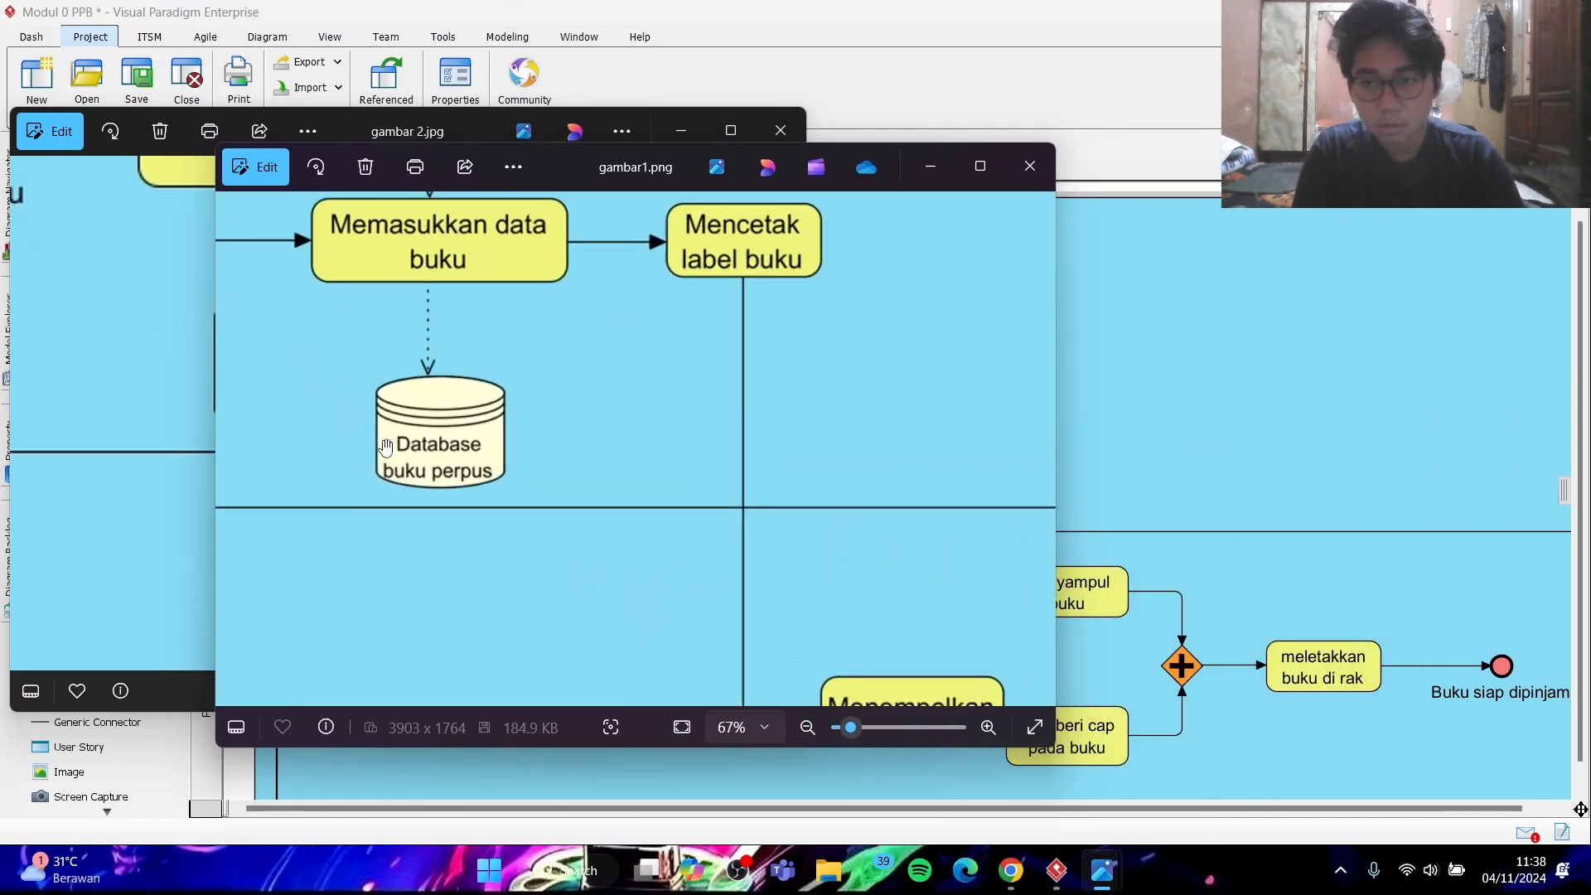
pyautogui.moveTo(575, 156); pyautogui.dragTo(1058, 157)
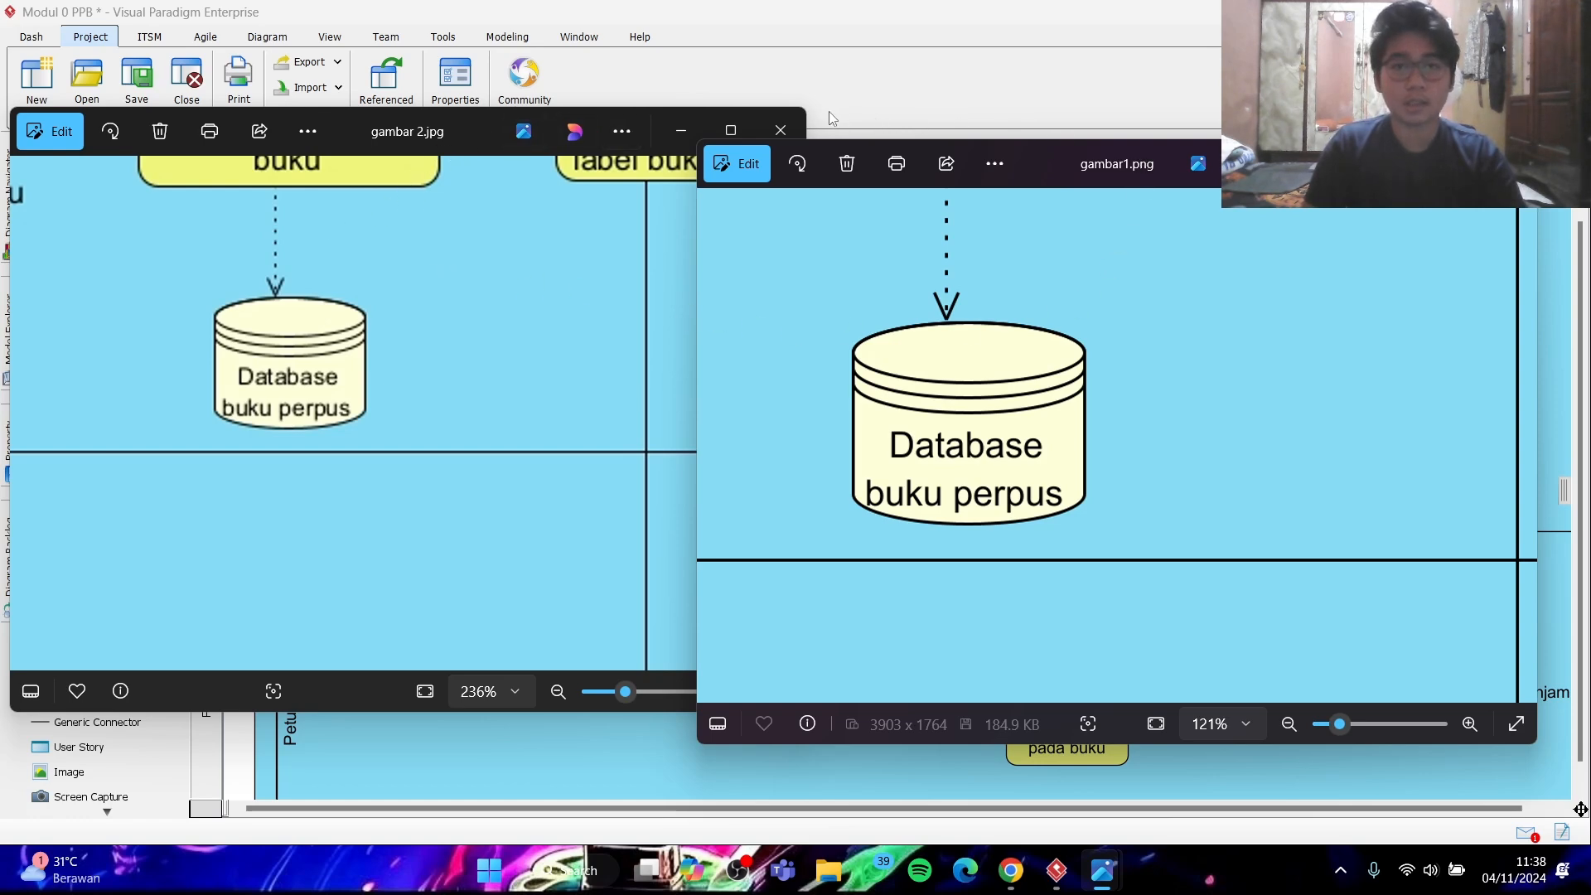
pyautogui.click(1412, 163)
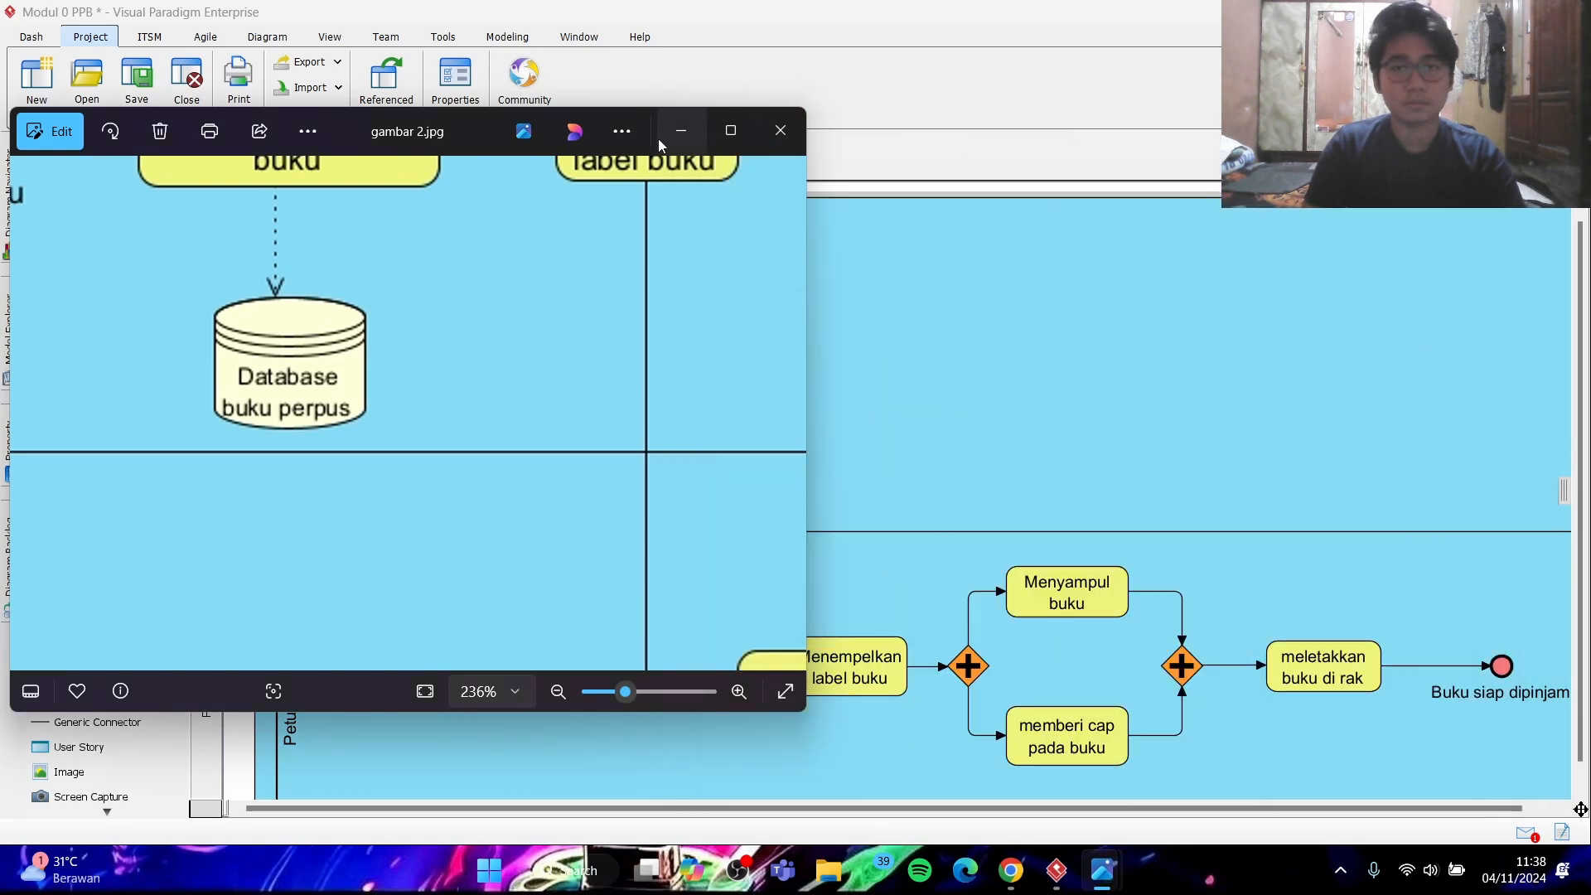
pyautogui.click(680, 133)
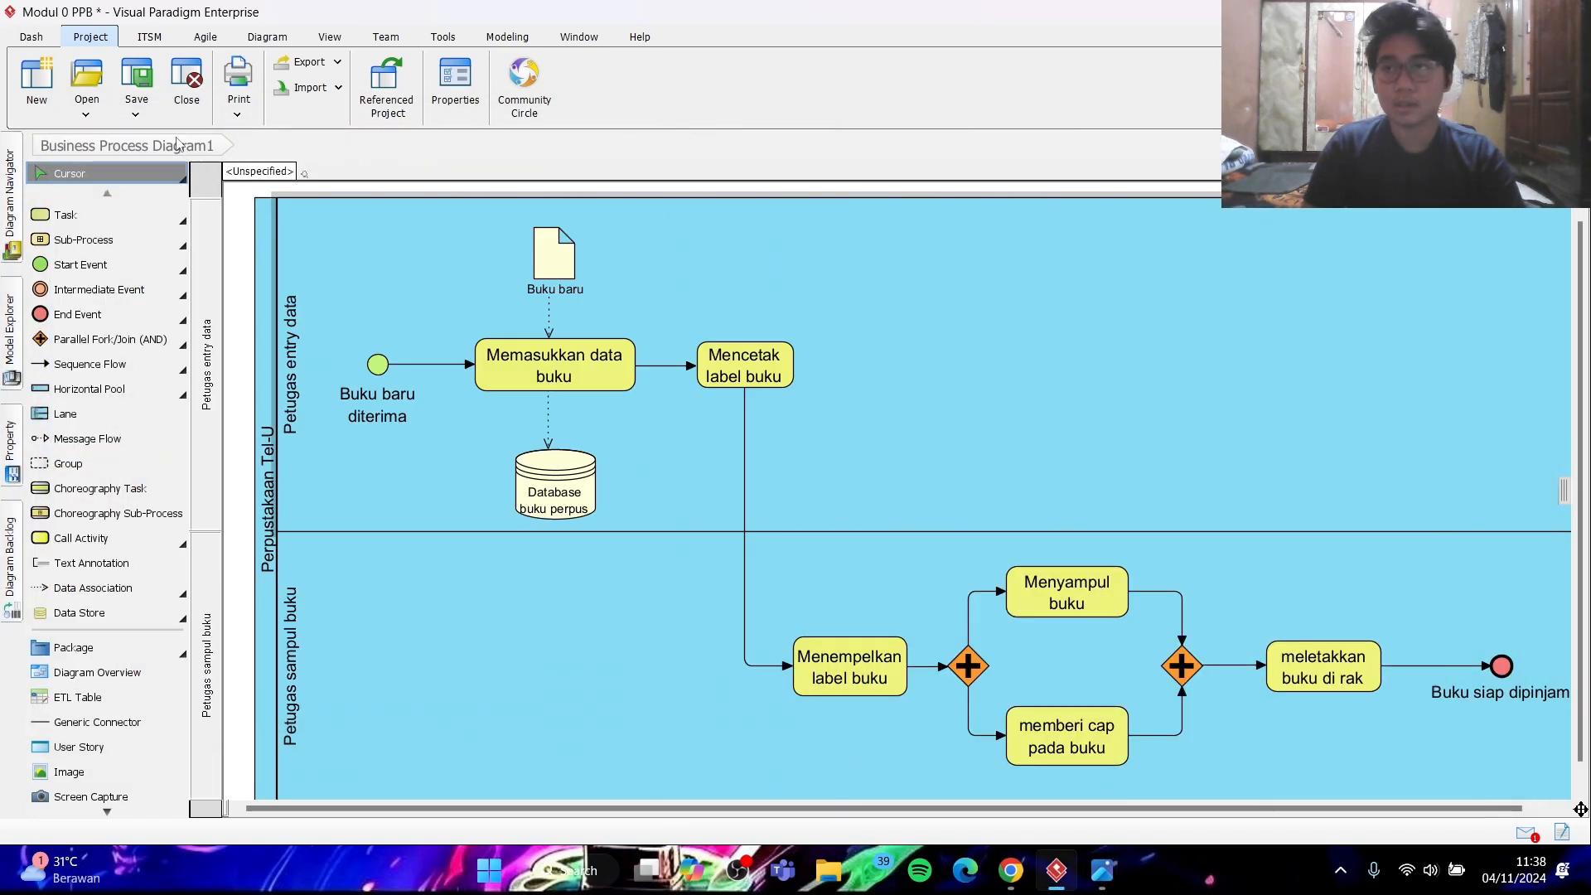
# - Save the Visual Paradigm project as Modul 0 PPB.vpp in the VPProjects folder
pyautogui.click(136, 116)
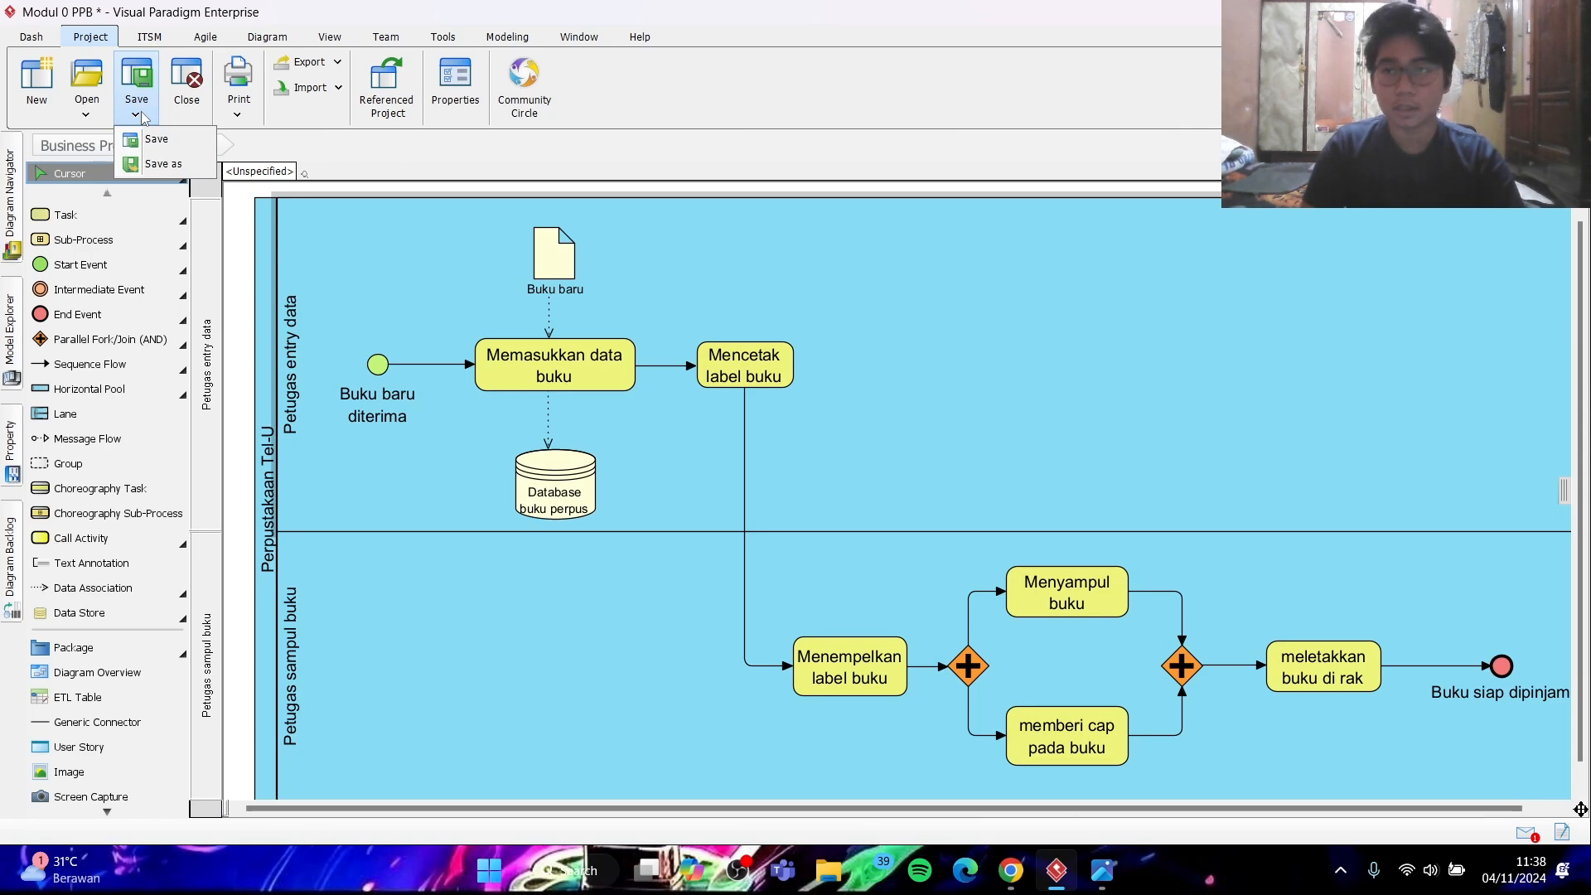
pyautogui.click(153, 138)
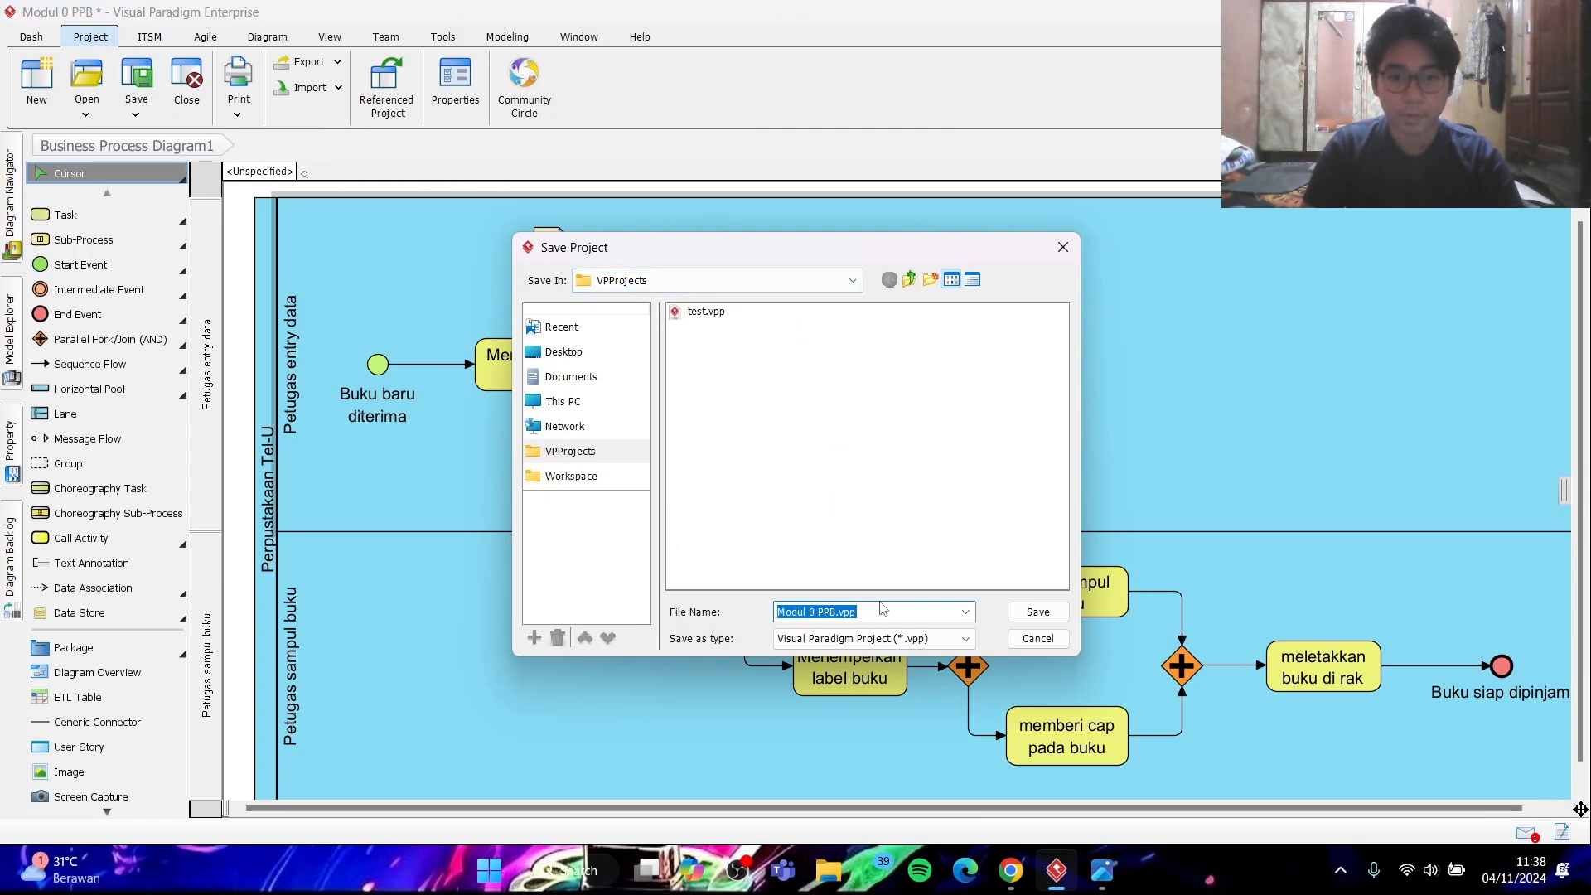
pyautogui.click(1032, 611)
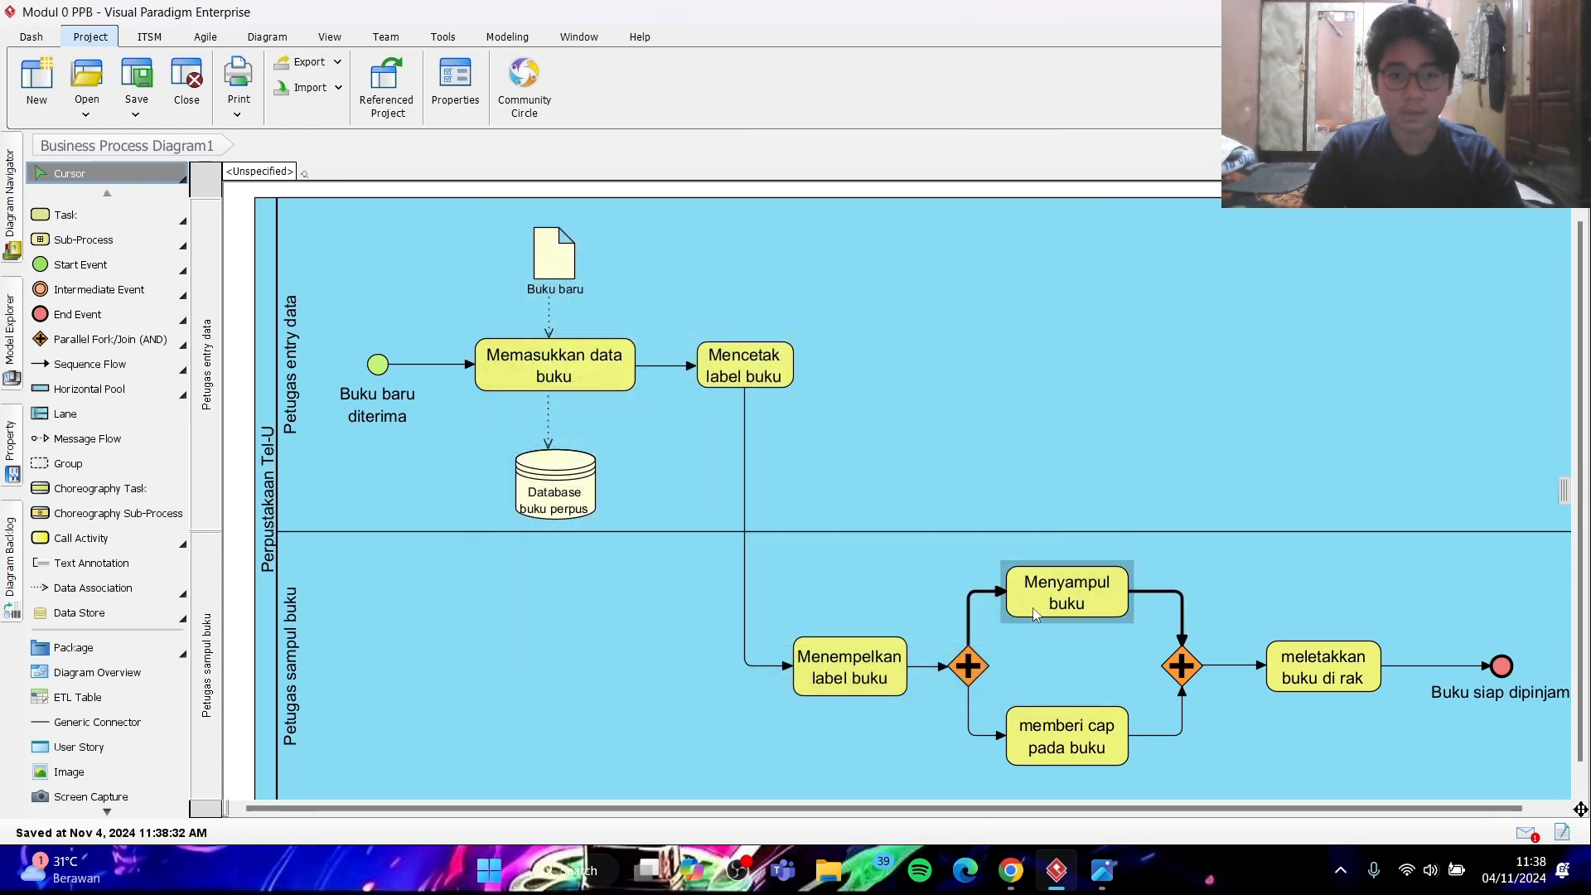